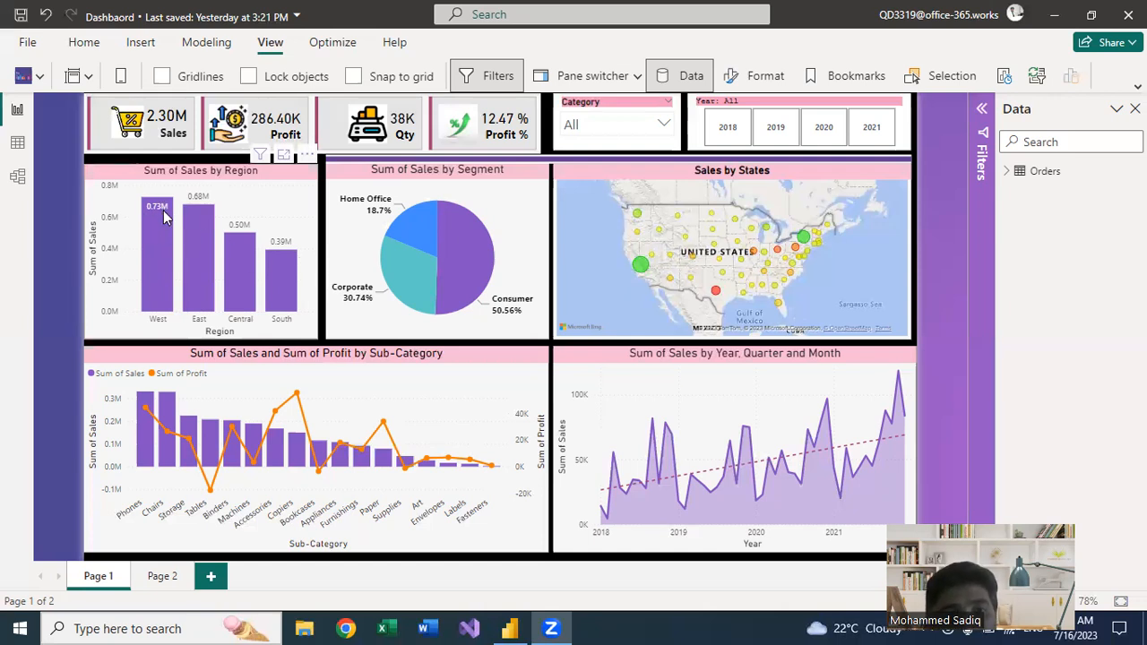
Step: Examine the sales and profit details of the regions, states, sub-categories and monthly trend across the dashboard's charts
{"action": "mouse_move", "coordinate": [158, 204]}
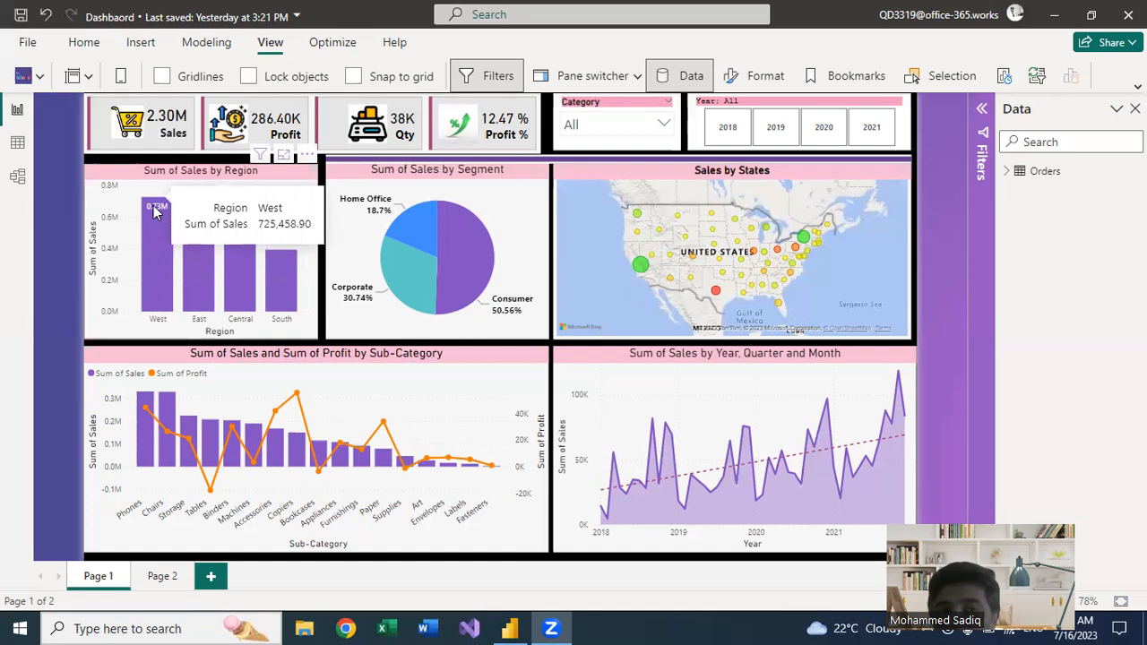
{"action": "mouse_move", "coordinate": [292, 279]}
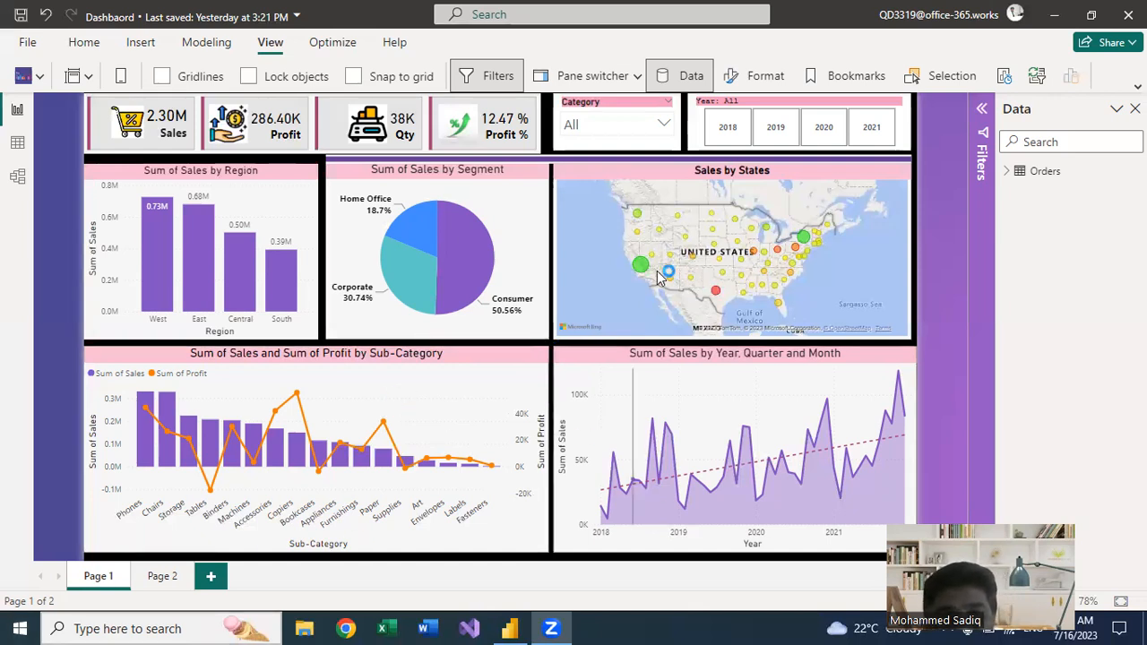
{"action": "mouse_move", "coordinate": [642, 269]}
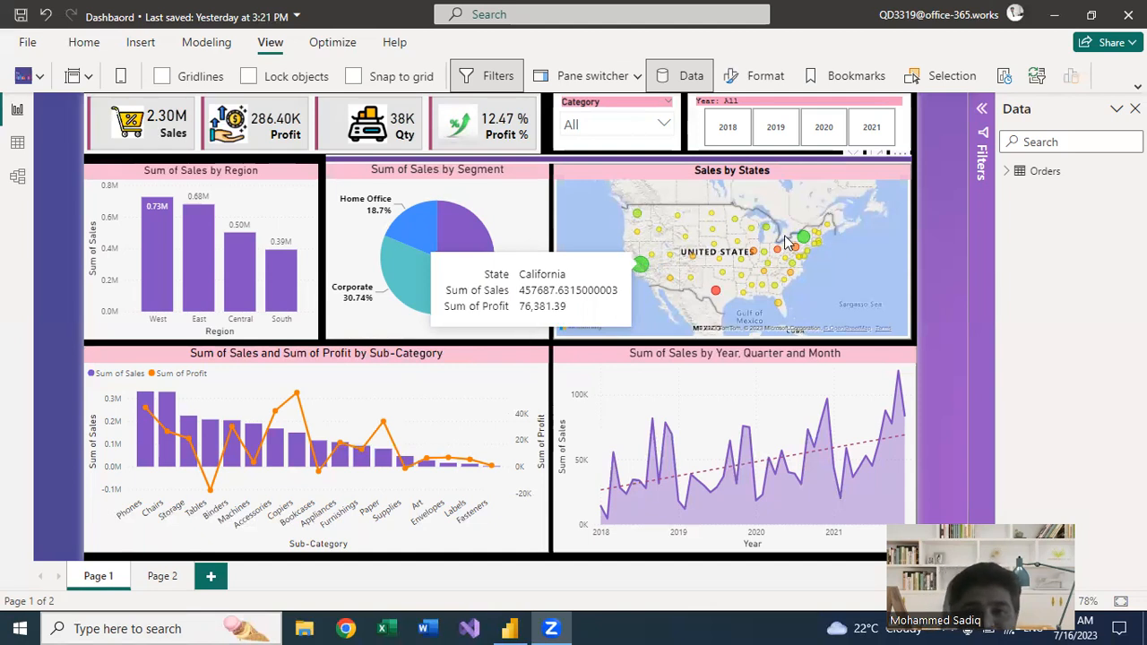
{"action": "mouse_move", "coordinate": [805, 242]}
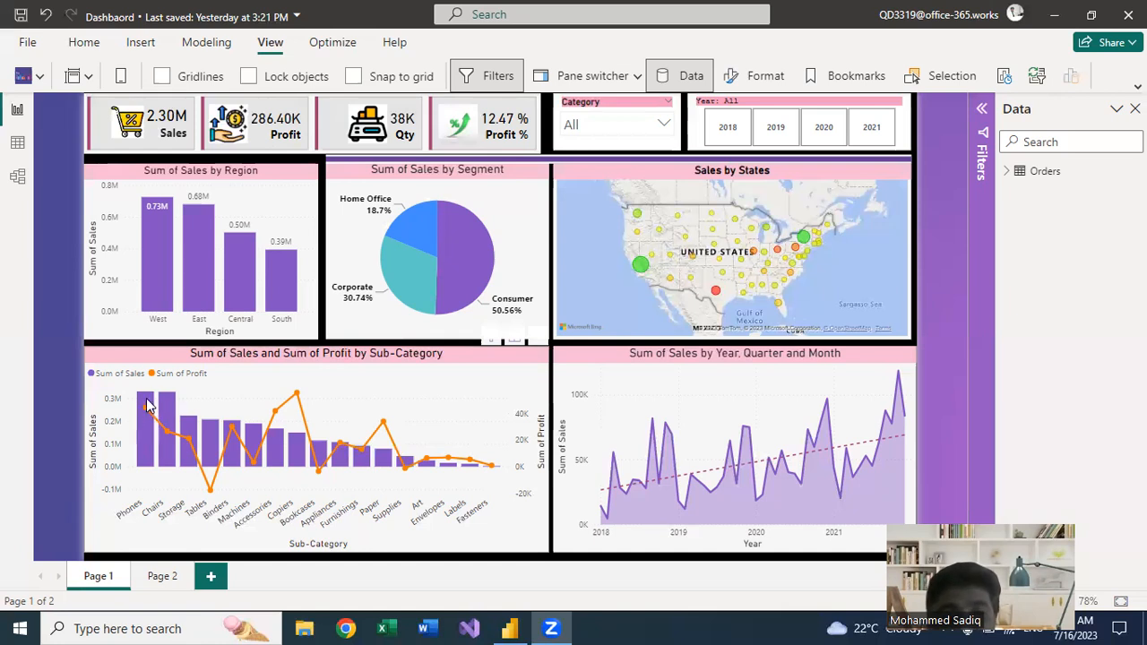
{"action": "mouse_move", "coordinate": [164, 408]}
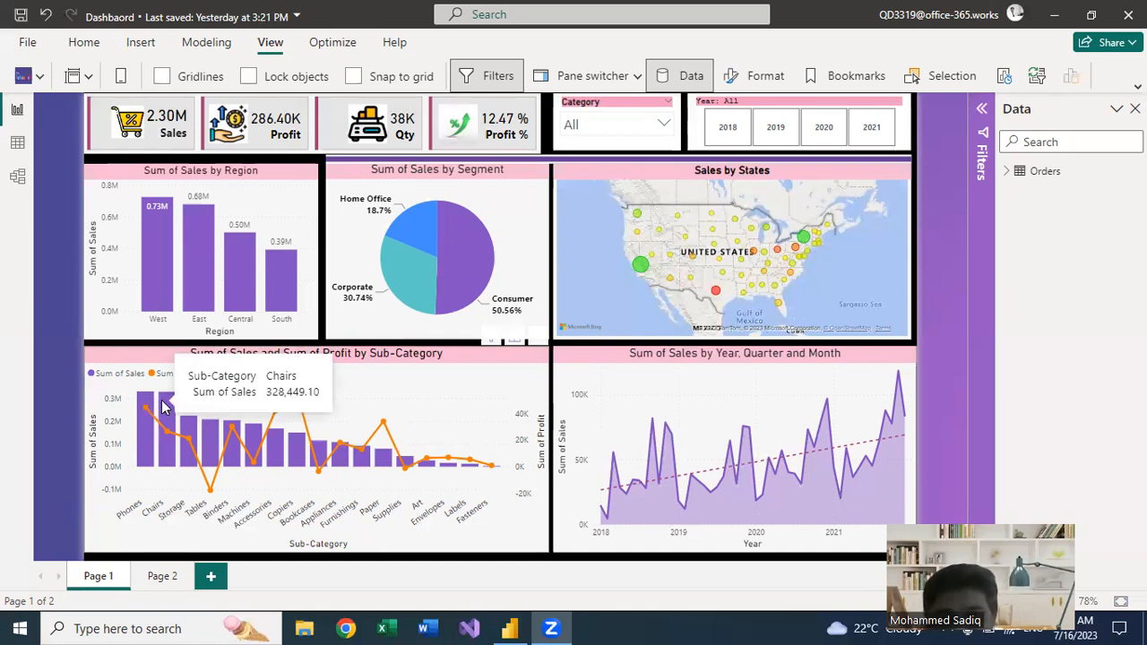
{"action": "mouse_move", "coordinate": [163, 436]}
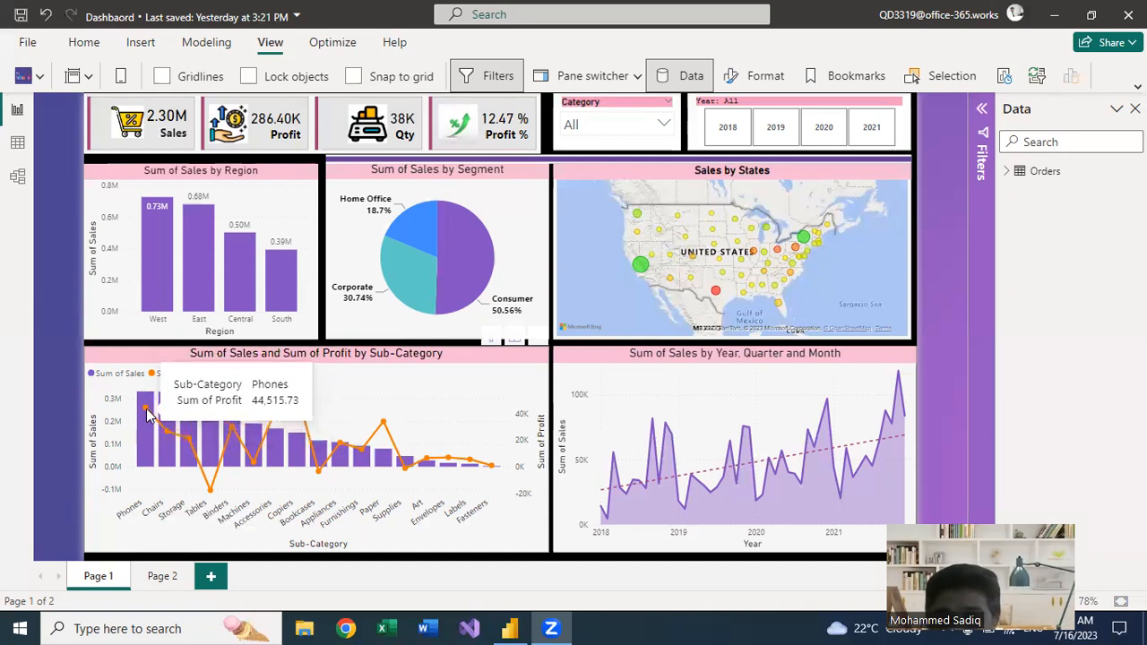
{"action": "mouse_move", "coordinate": [212, 495]}
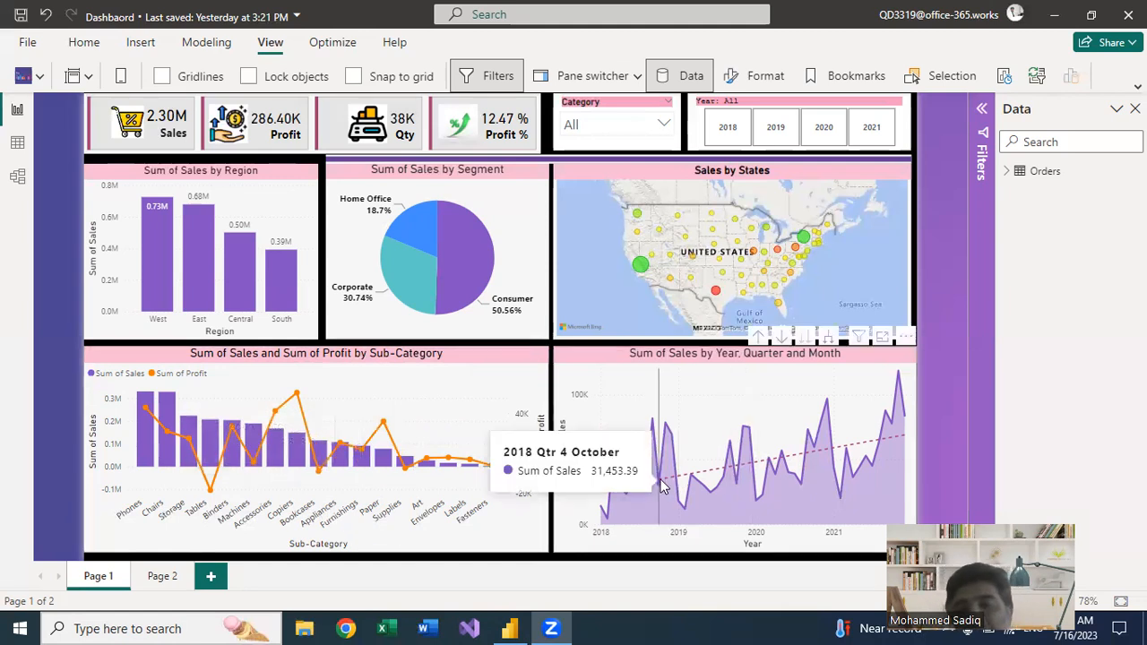
{"action": "mouse_move", "coordinate": [661, 485]}
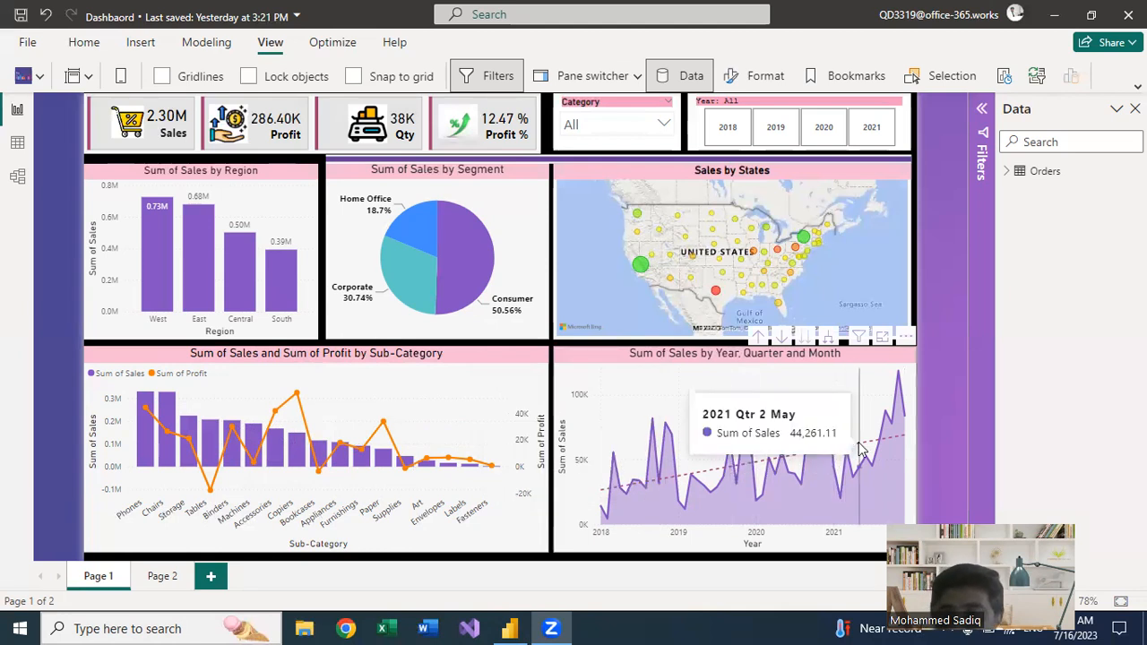
{"action": "mouse_move", "coordinate": [859, 448]}
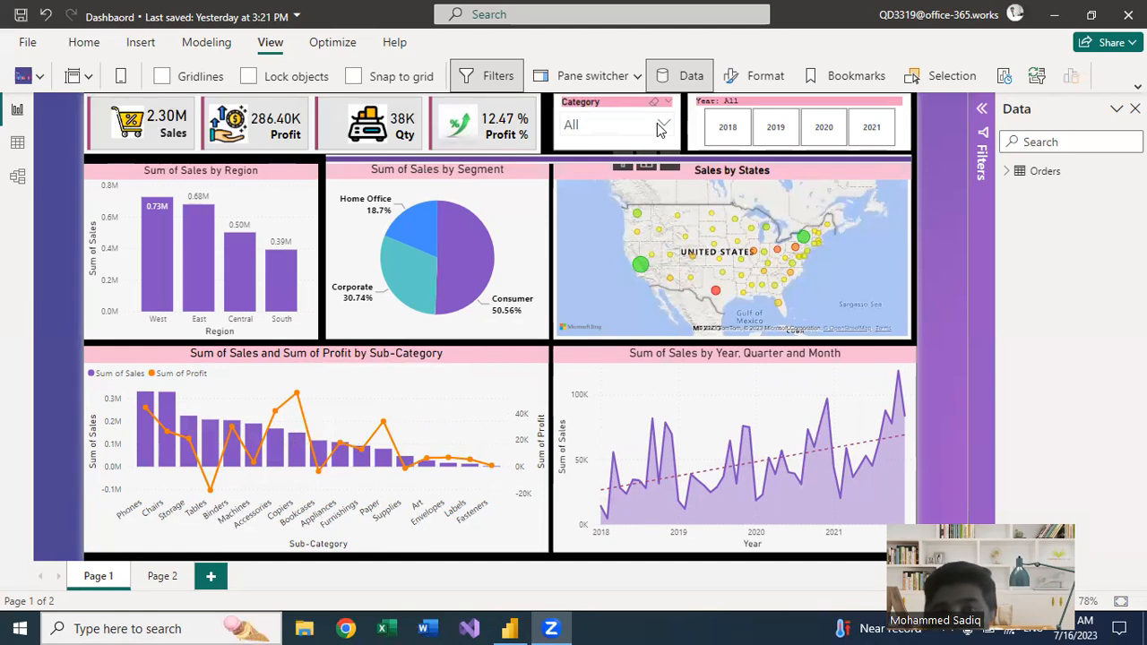
Step: Filter the dashboard by year 2018, switch the filter to 2019, and clear the year selection
{"action": "left_click", "coordinate": [731, 131]}
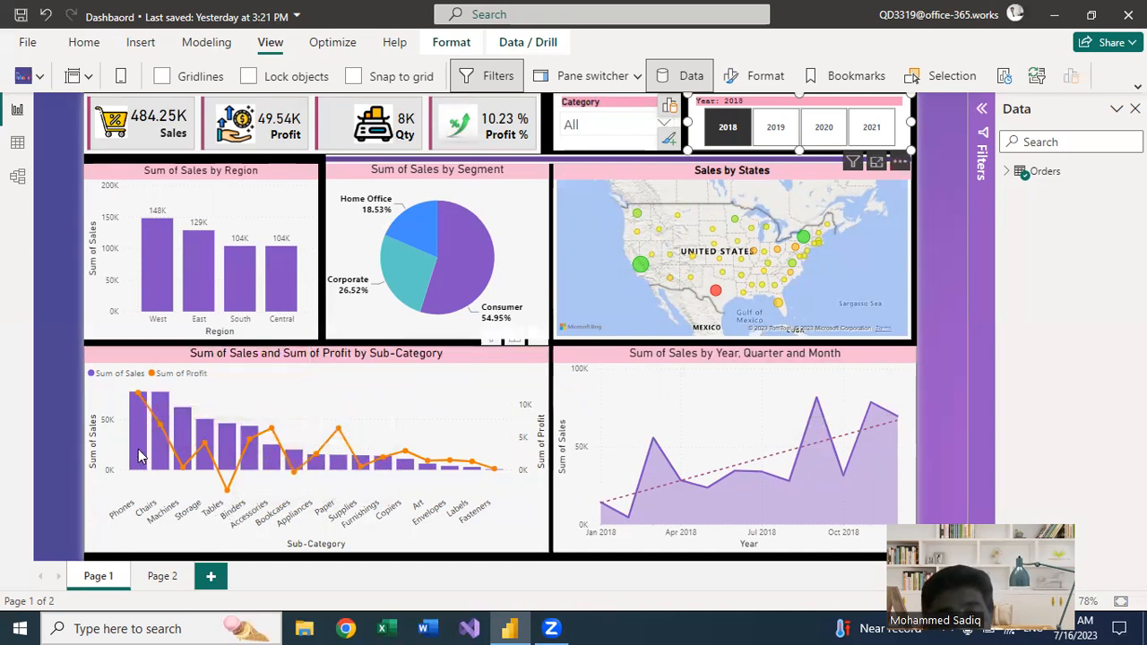
{"action": "mouse_move", "coordinate": [141, 400]}
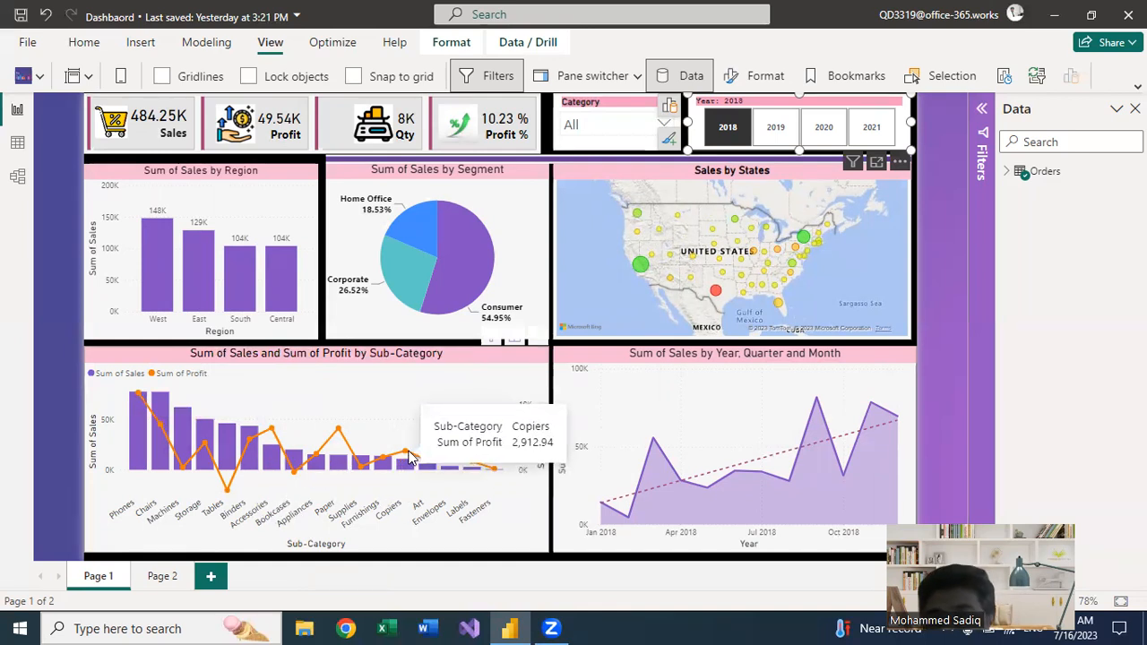
{"action": "left_click", "coordinate": [776, 130]}
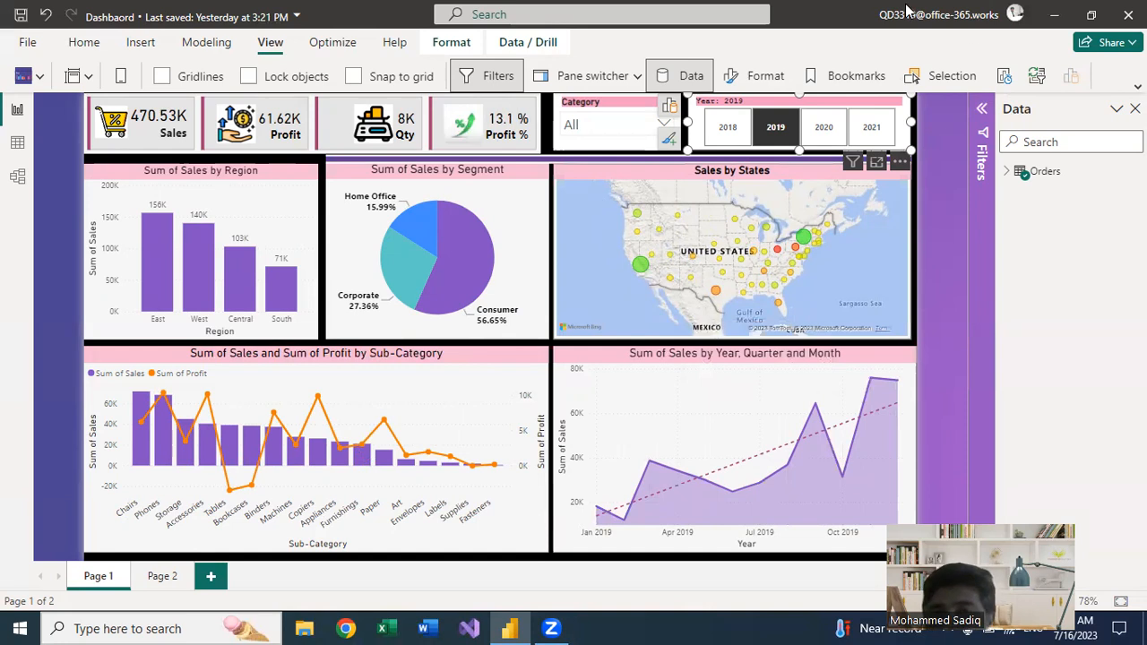
{"action": "left_click", "coordinate": [757, 137]}
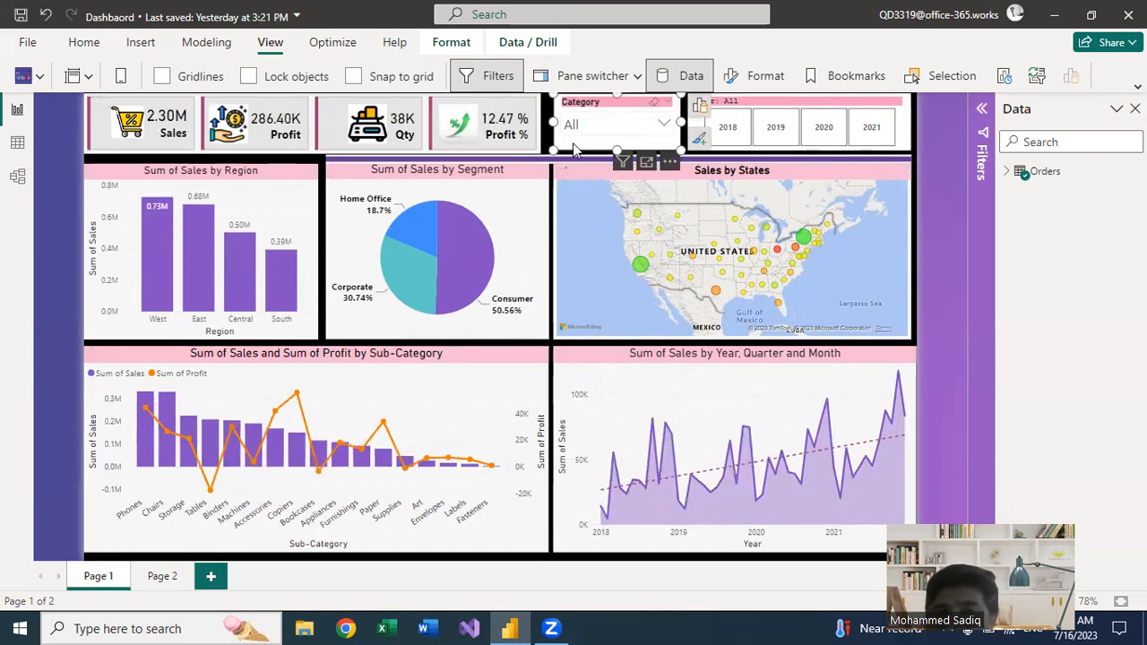
Step: Filter the dashboard's Category slicer to Technology and switch it to Furniture
{"action": "left_click", "coordinate": [663, 126]}
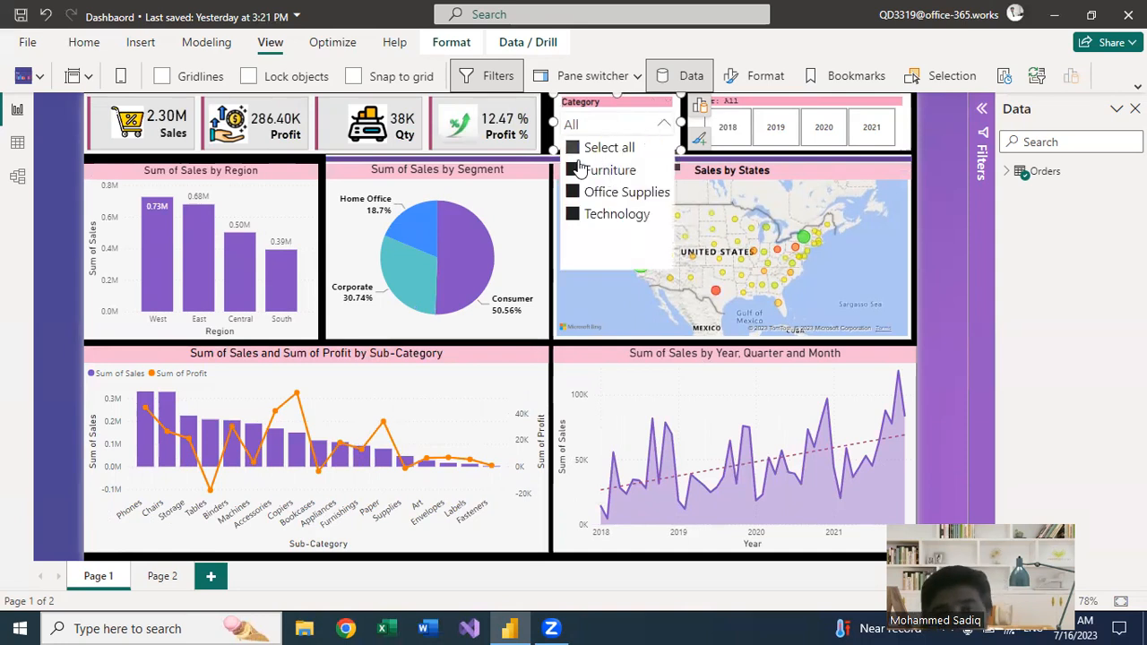
{"action": "left_click", "coordinate": [572, 217]}
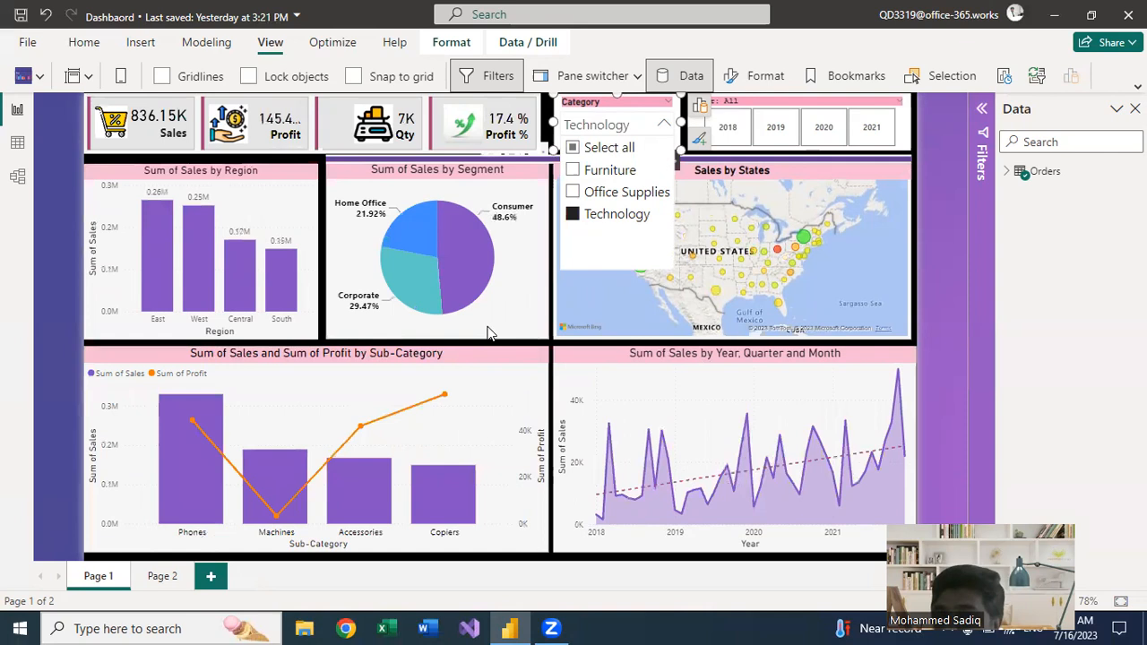
{"action": "left_click", "coordinate": [576, 171]}
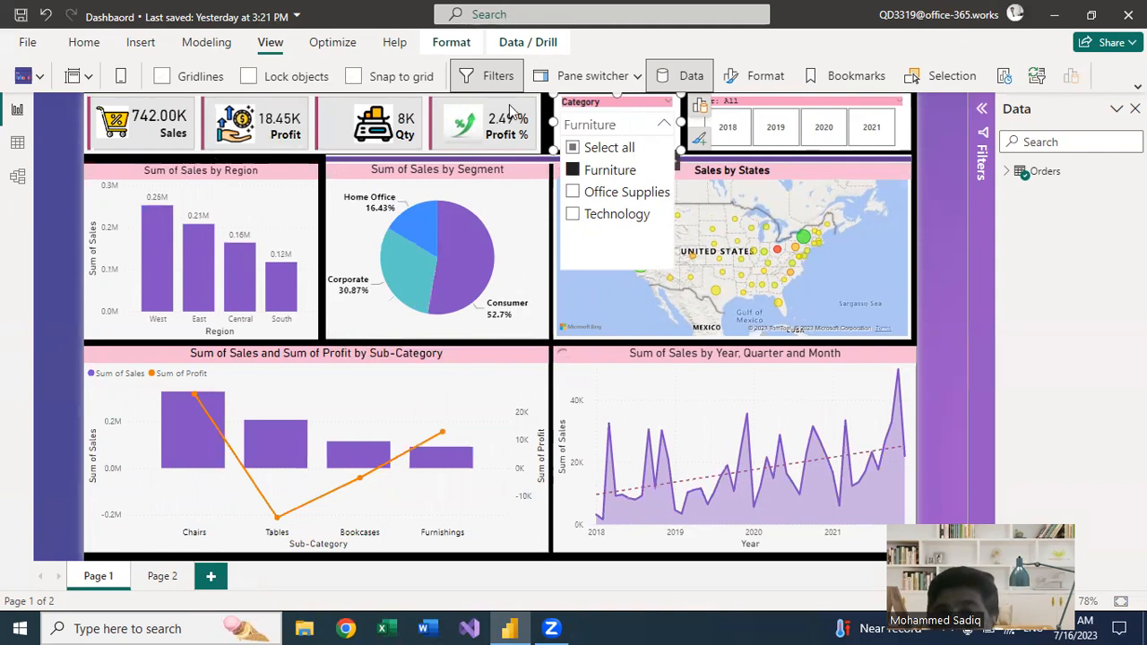
{"action": "left_click", "coordinate": [511, 112]}
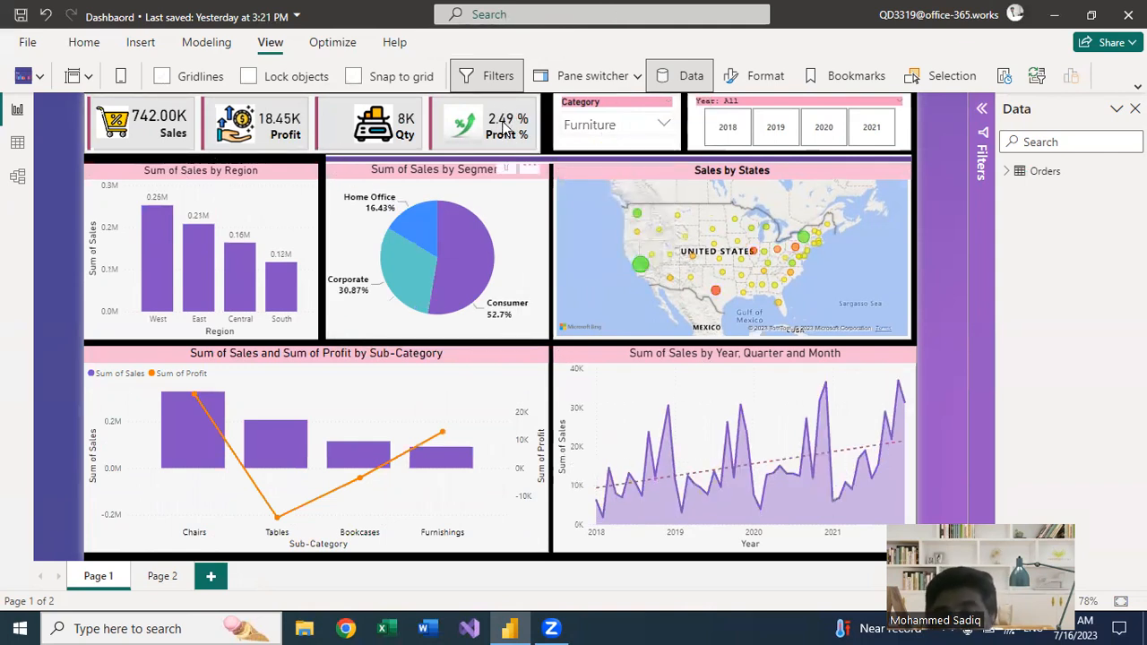
Step: Compare categories by switching the Category slicer to Technology again and back to Furniture
{"action": "left_click", "coordinate": [664, 127]}
{"action": "left_click", "coordinate": [573, 217]}
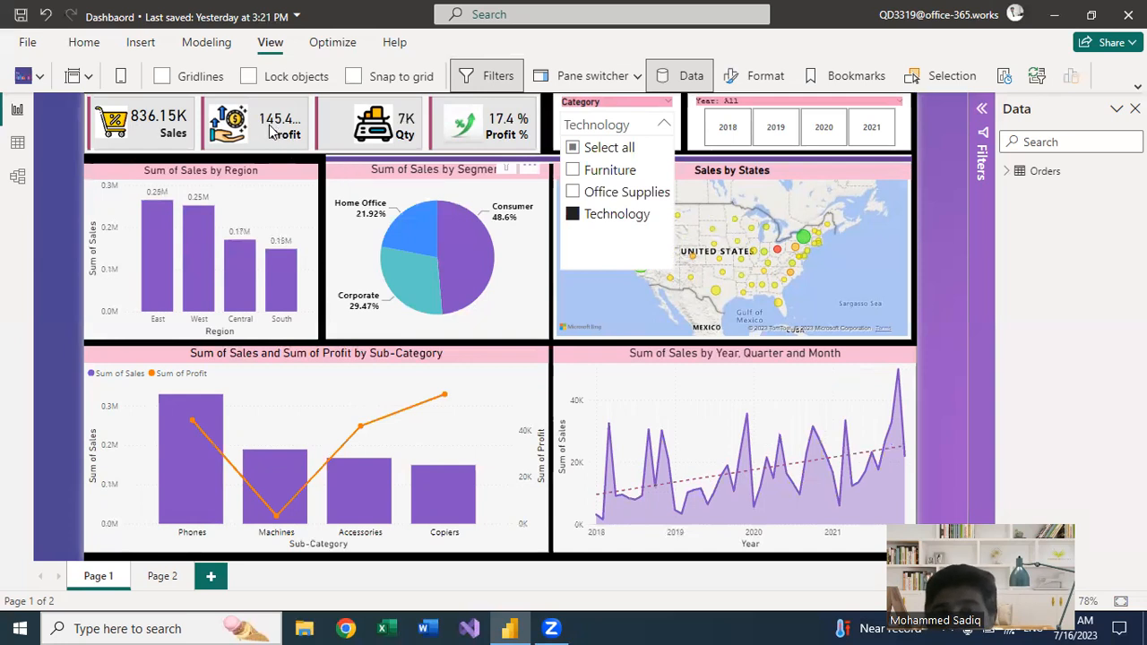
{"action": "left_click", "coordinate": [574, 171]}
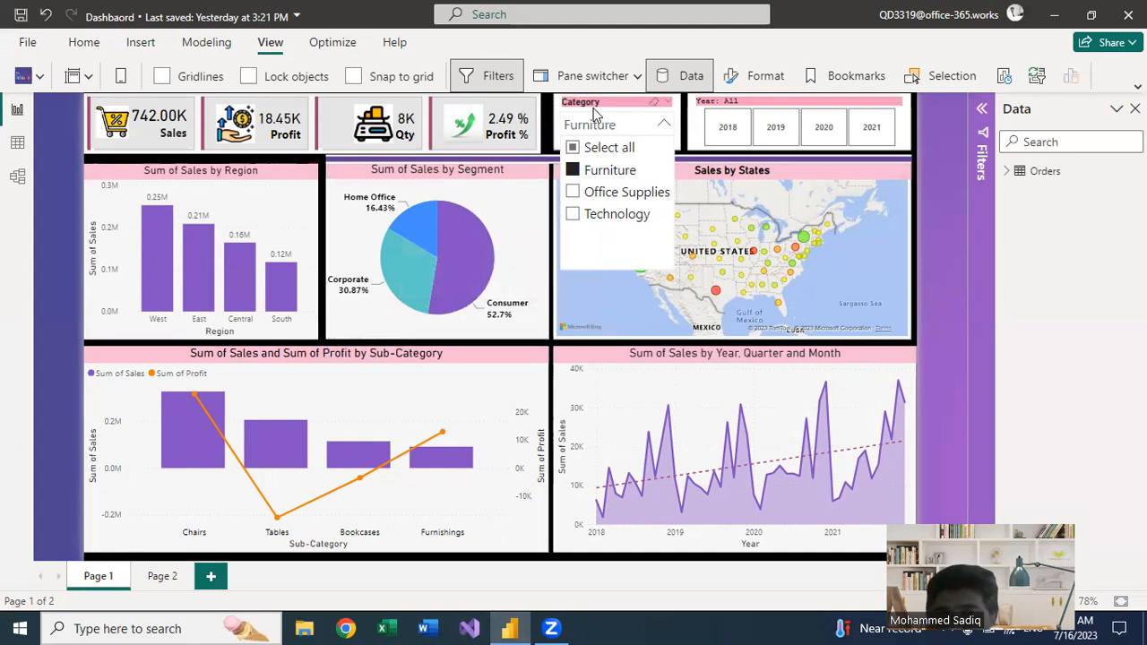
{"action": "left_click", "coordinate": [922, 240]}
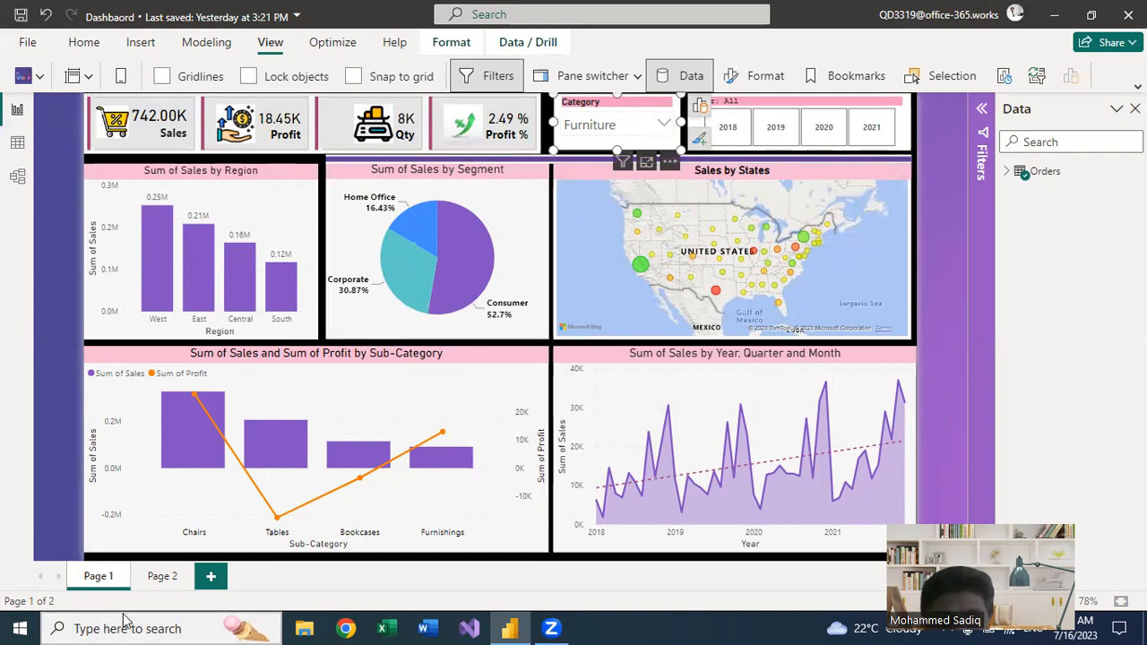
Step: Insert a new-style card visual from the Gauge, card, and KPI visuals on the blank Page 2
{"action": "left_click", "coordinate": [164, 579]}
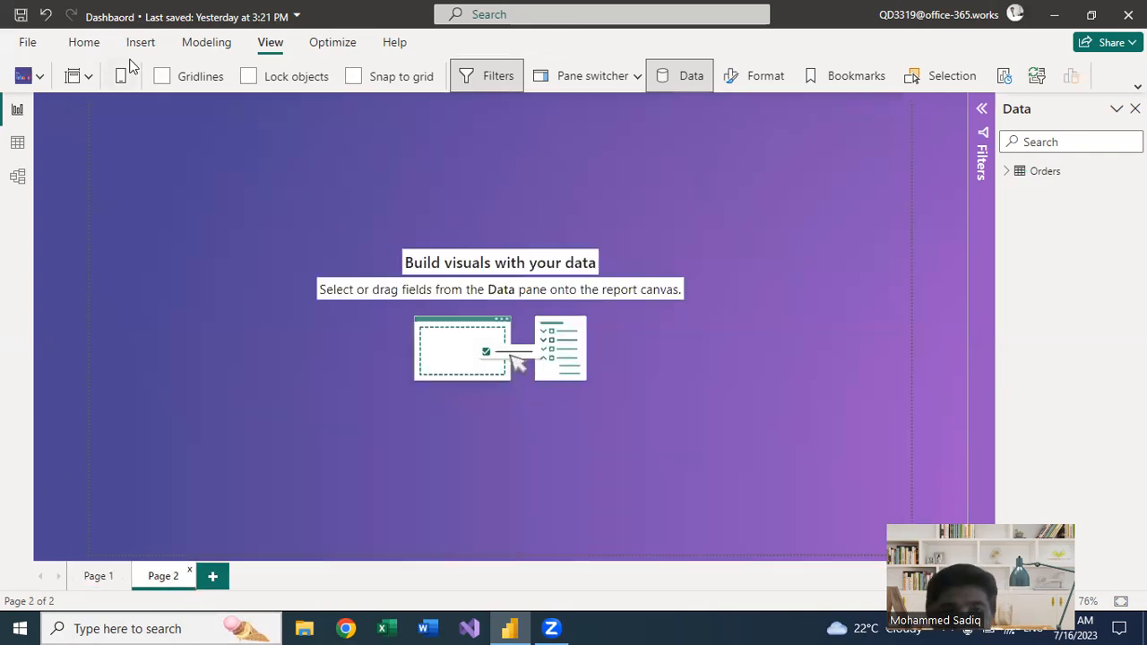
{"action": "left_click", "coordinate": [95, 44]}
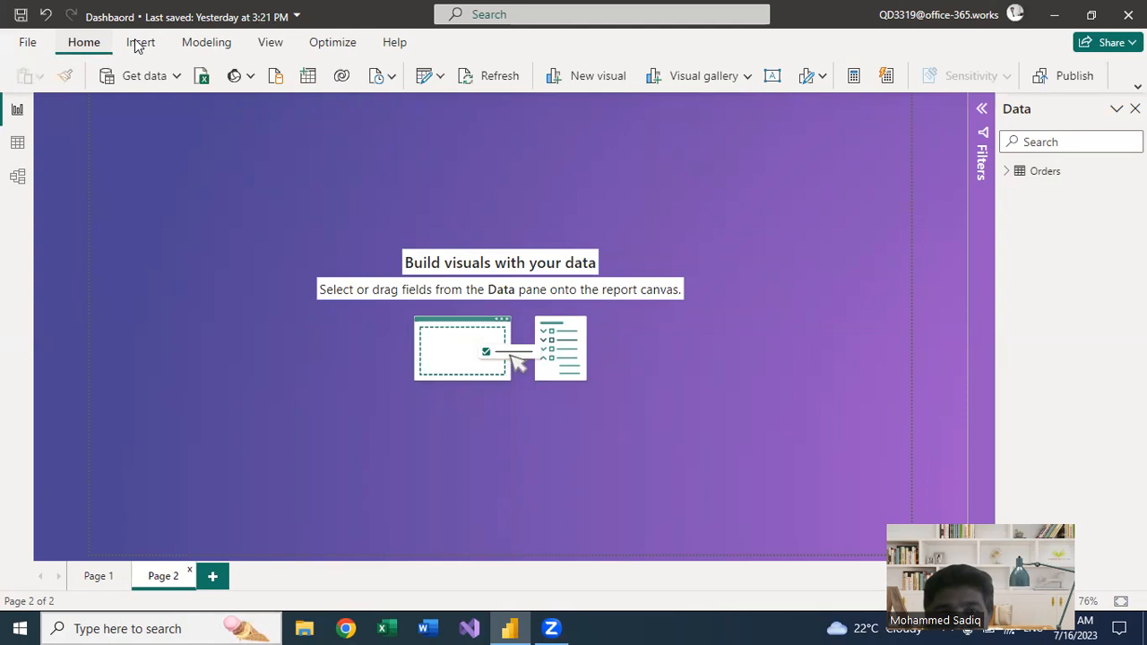
{"action": "left_click", "coordinate": [140, 44]}
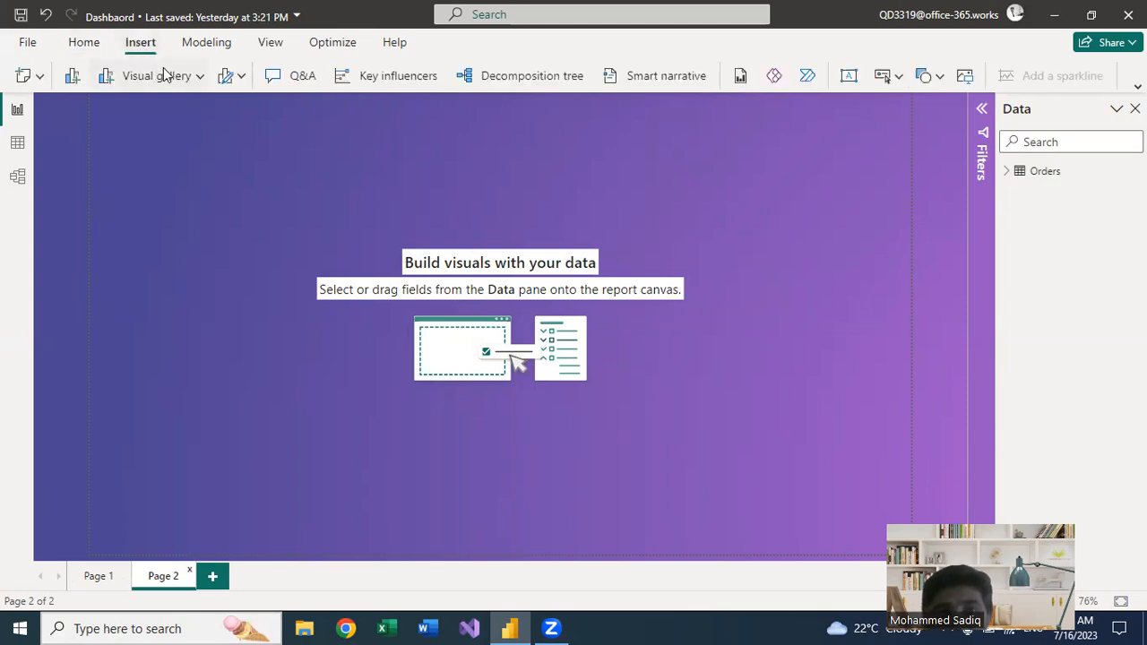
{"action": "left_click", "coordinate": [198, 78]}
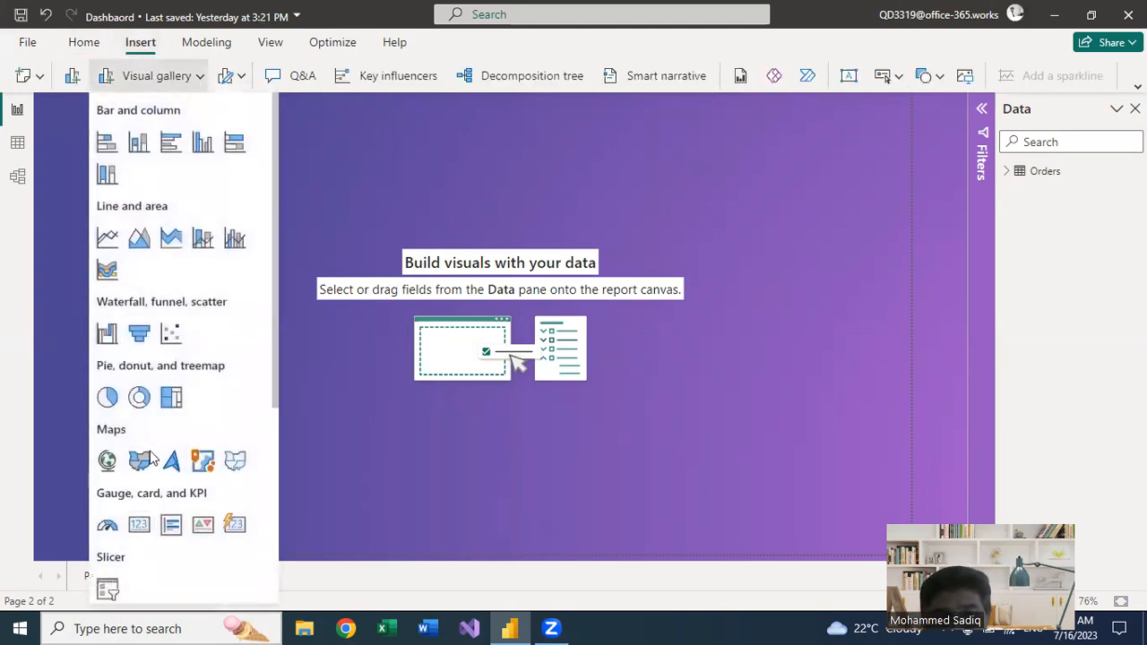
{"action": "scroll", "coordinate": [170, 336], "scroll_direction": "down", "scroll_amount": 3}
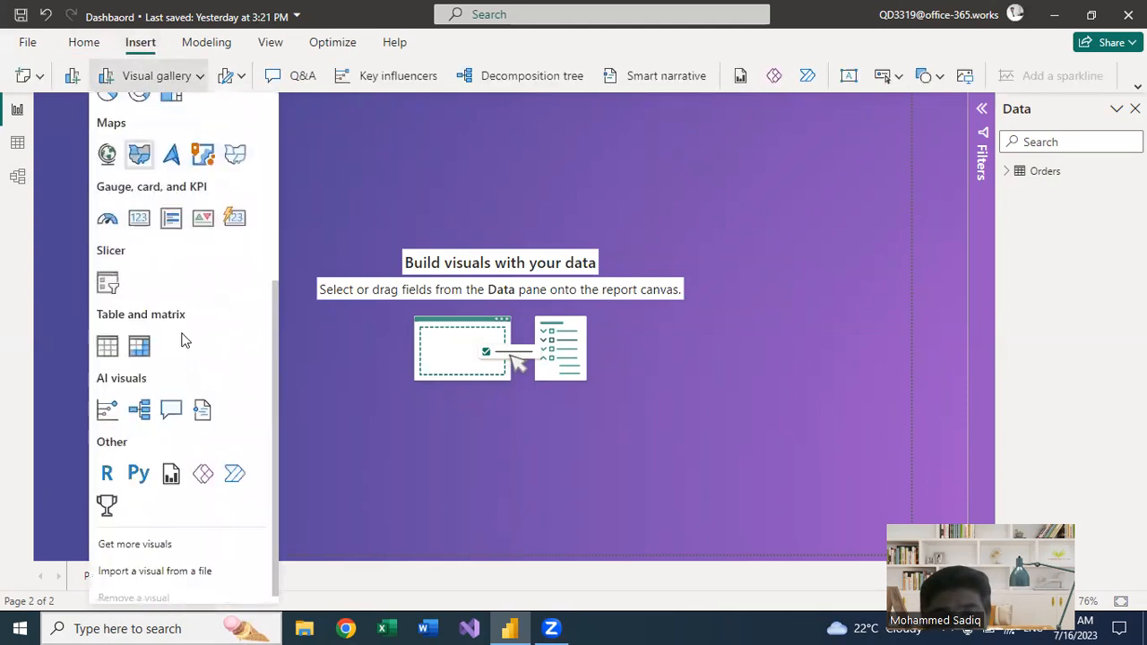
{"action": "left_click", "coordinate": [234, 219]}
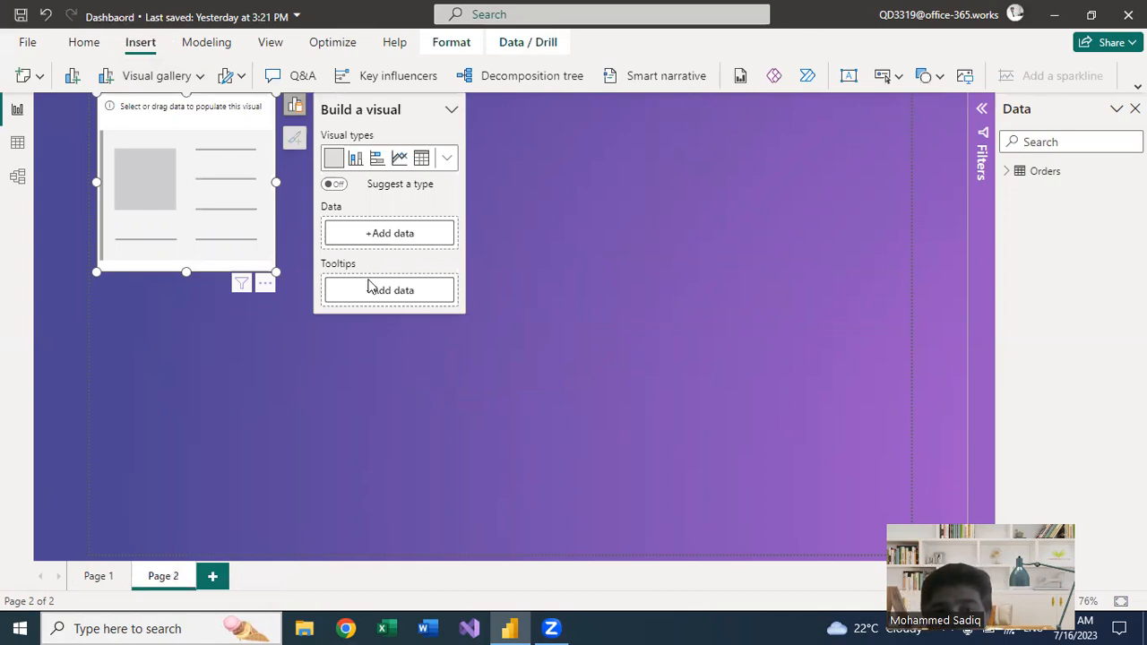
Step: Add the Sales and Profit fields from the Orders table to the card visual's data
{"action": "left_click", "coordinate": [377, 234]}
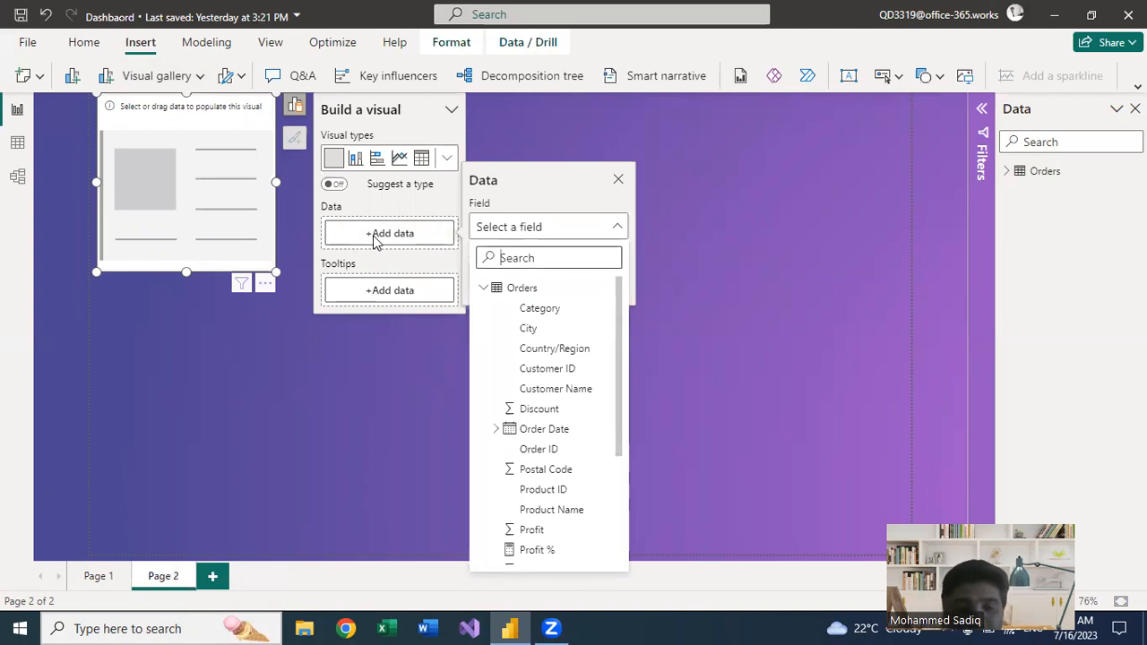
{"action": "type", "text": "sa"}
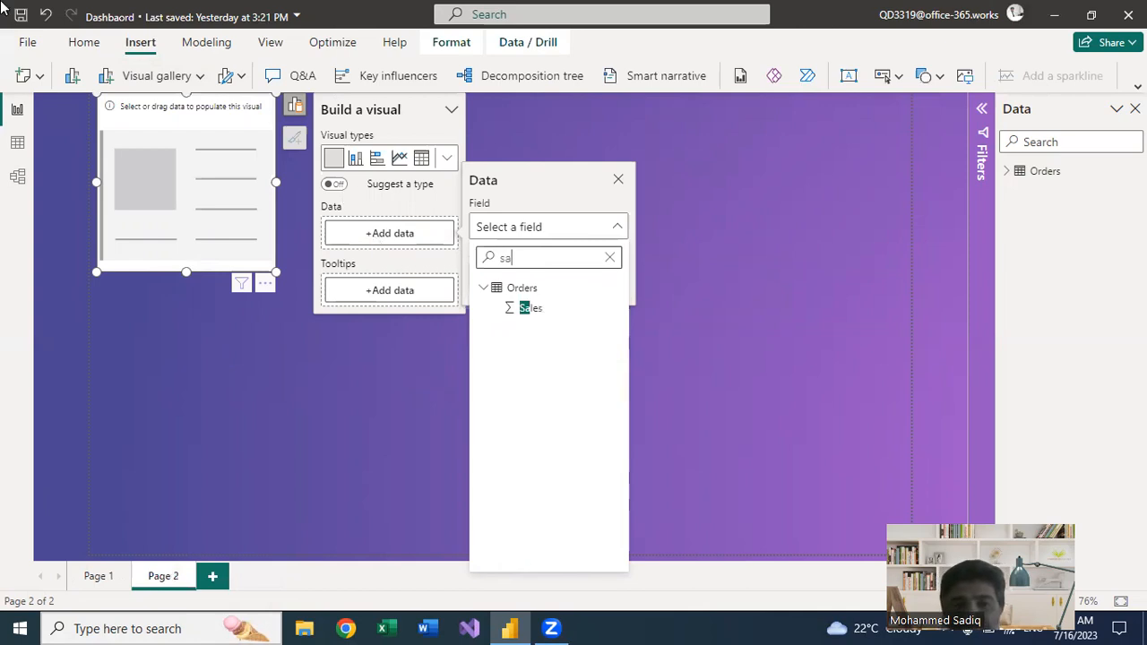
{"action": "left_click", "coordinate": [496, 309]}
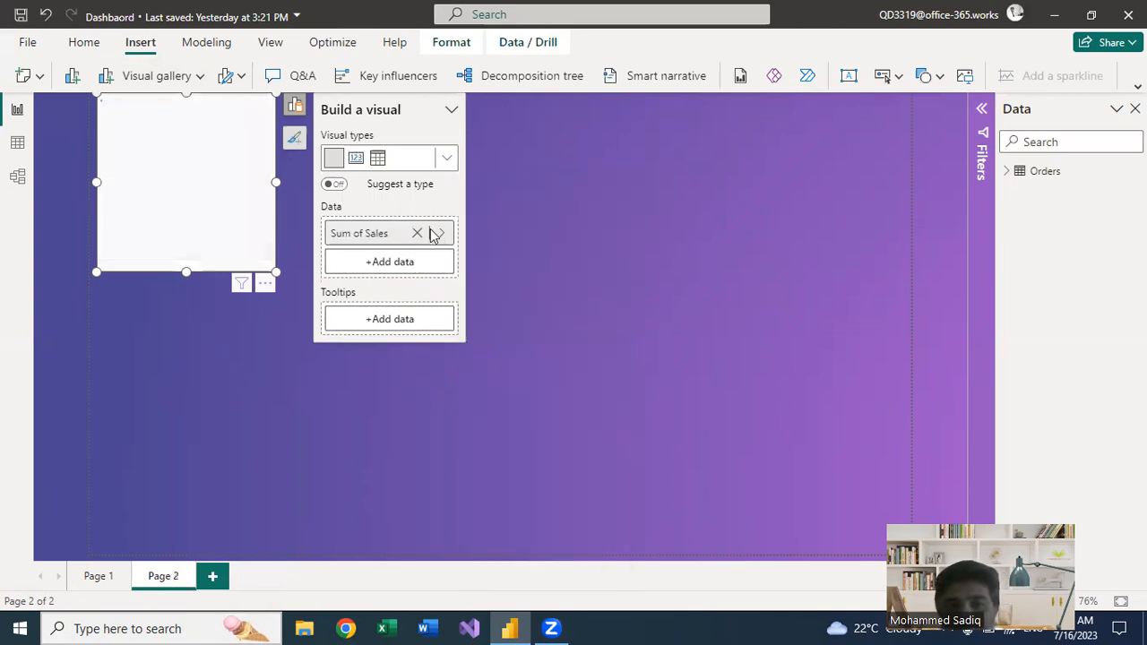
{"action": "left_click", "coordinate": [376, 264]}
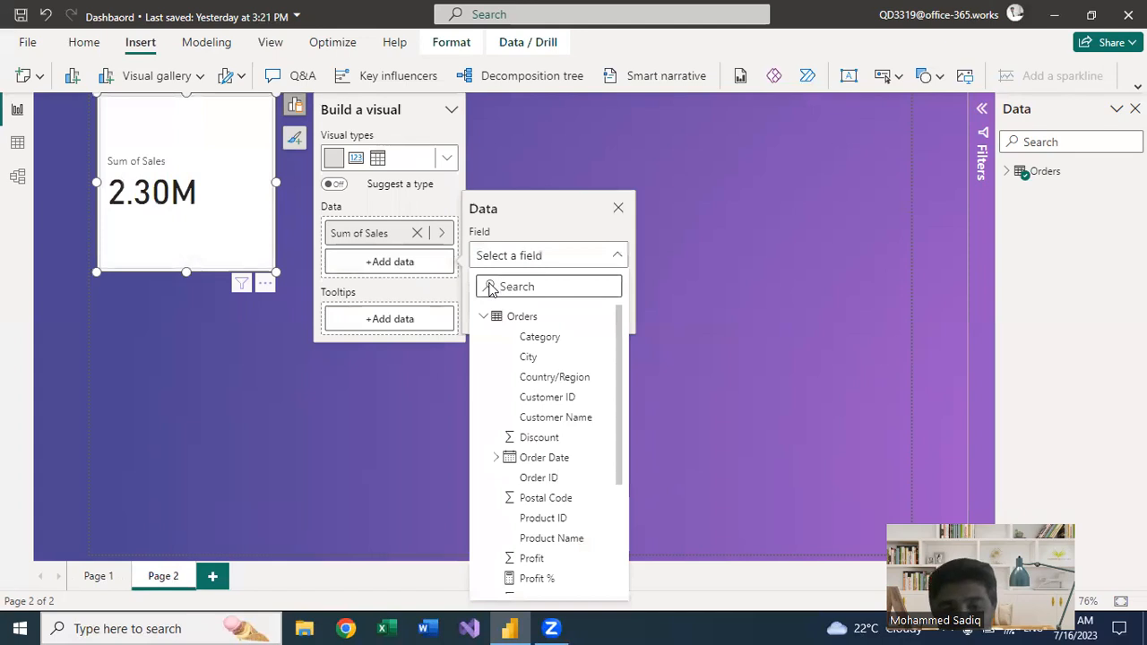
{"action": "type", "text": "pro"}
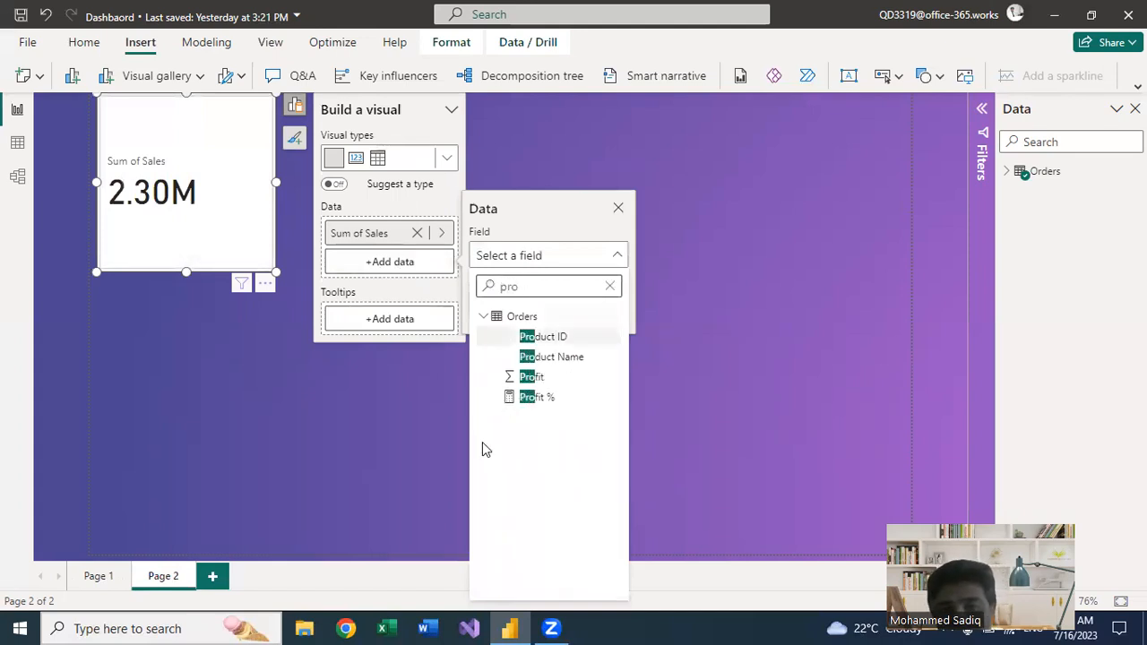
{"action": "left_click", "coordinate": [483, 379]}
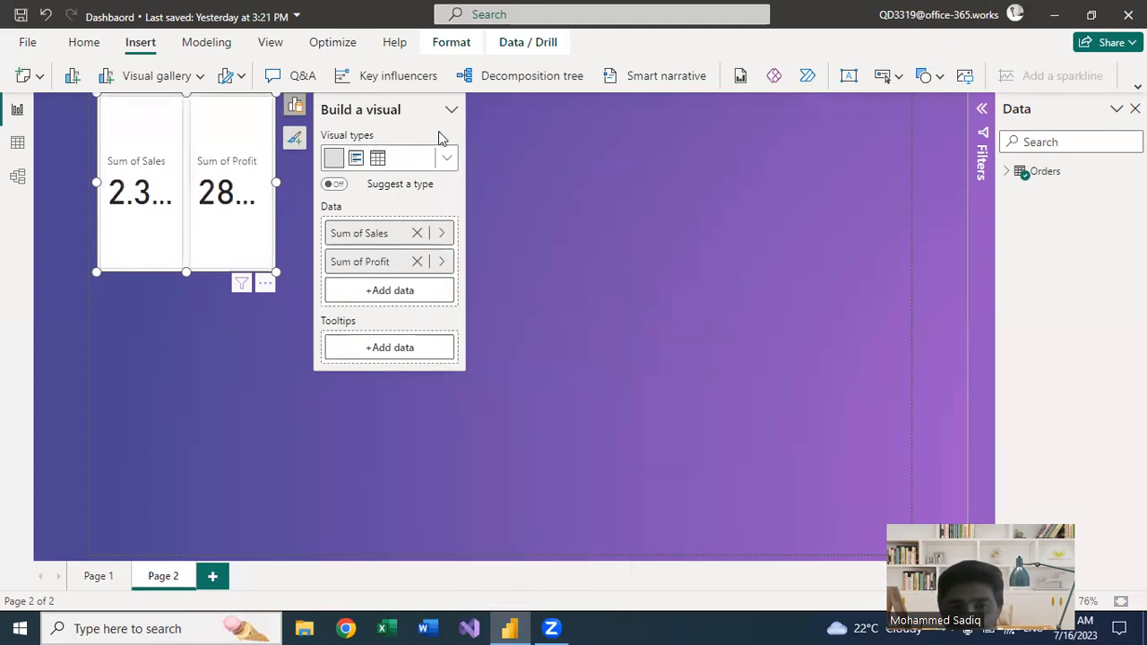
Step: Add the Quantity field from the Orders table to the card visual's data
{"action": "left_click", "coordinate": [388, 290]}
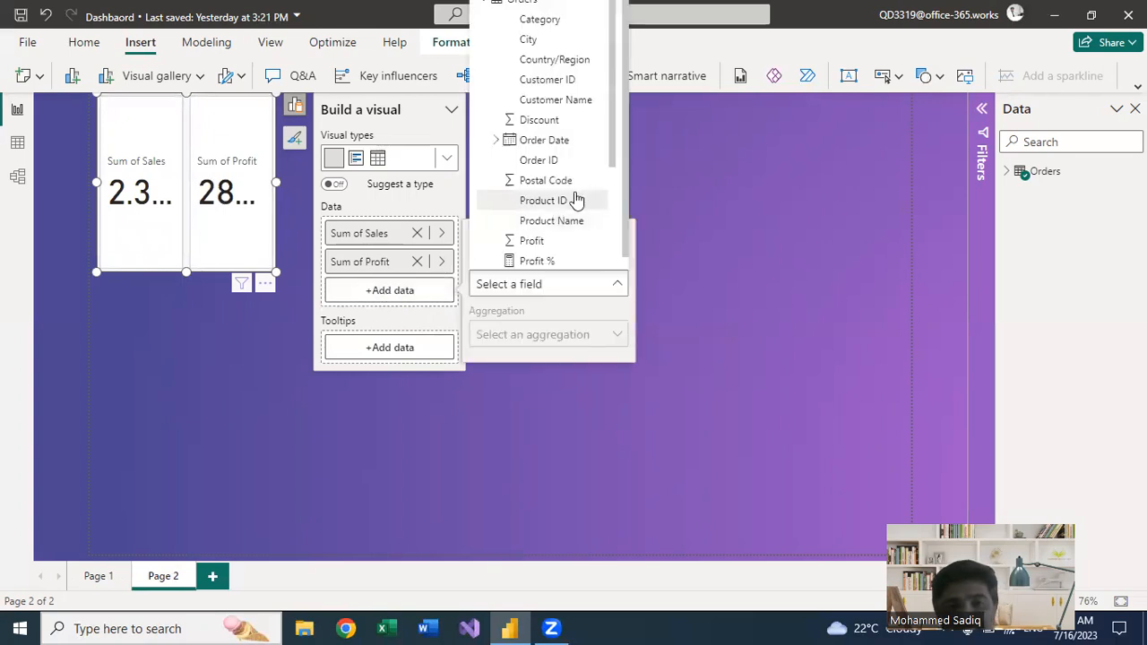
{"action": "scroll", "coordinate": [573, 200], "scroll_direction": "down", "scroll_amount": 2}
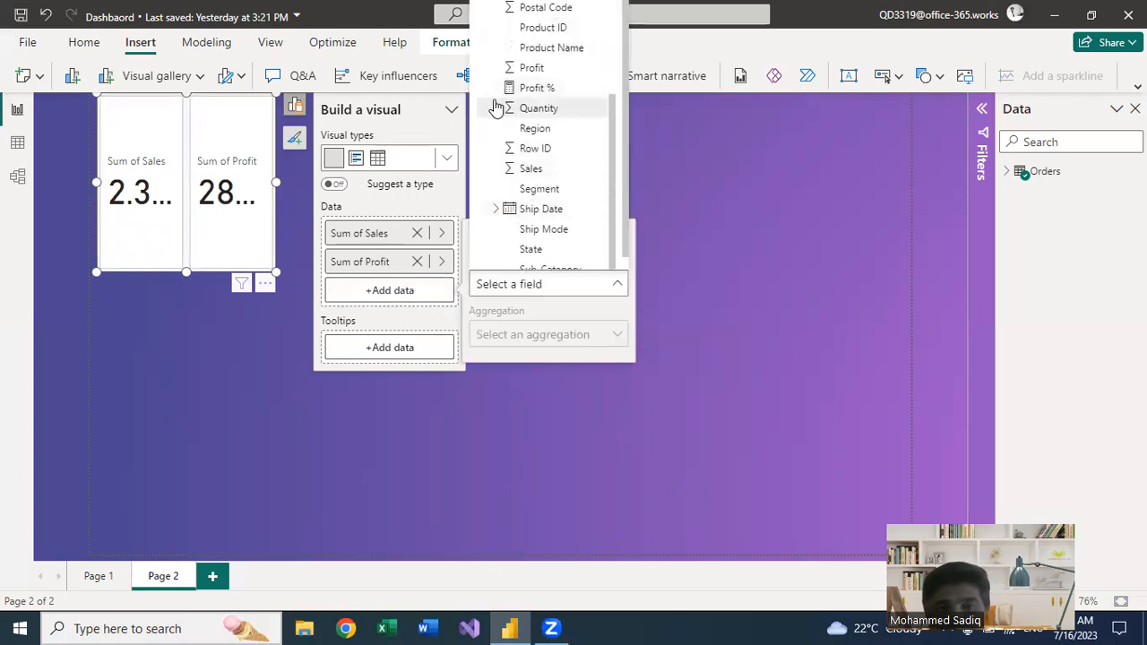
{"action": "left_click", "coordinate": [496, 108]}
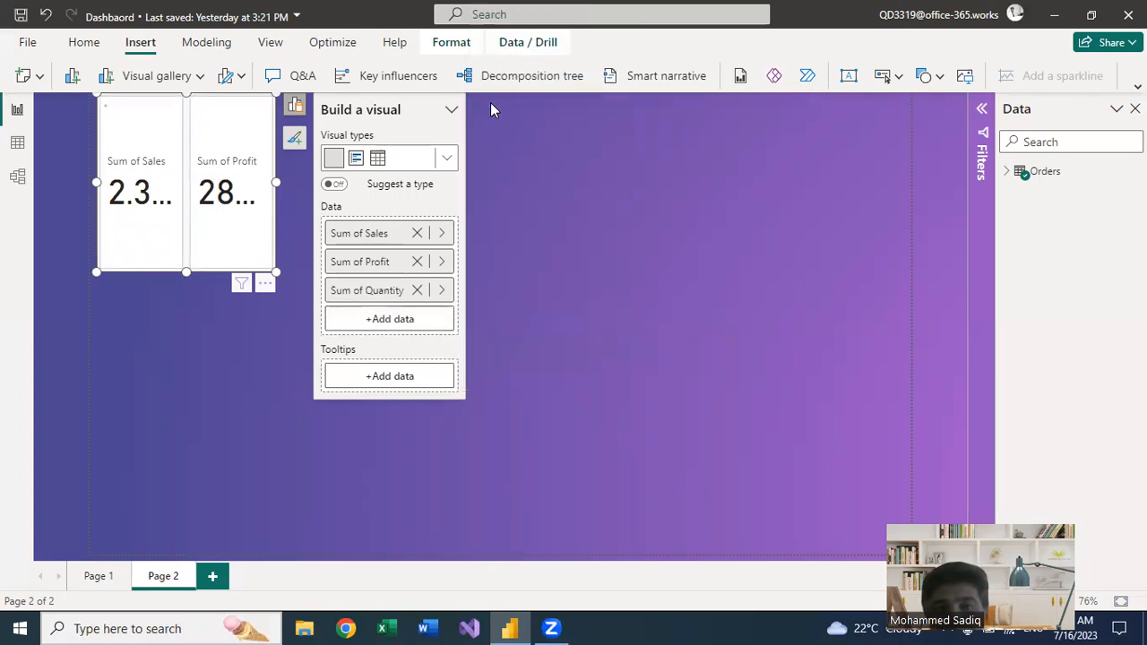
Step: Add the Profit % measure to the card visual and resize the visual into a wide, short strip of four cards
{"action": "left_click", "coordinate": [381, 320]}
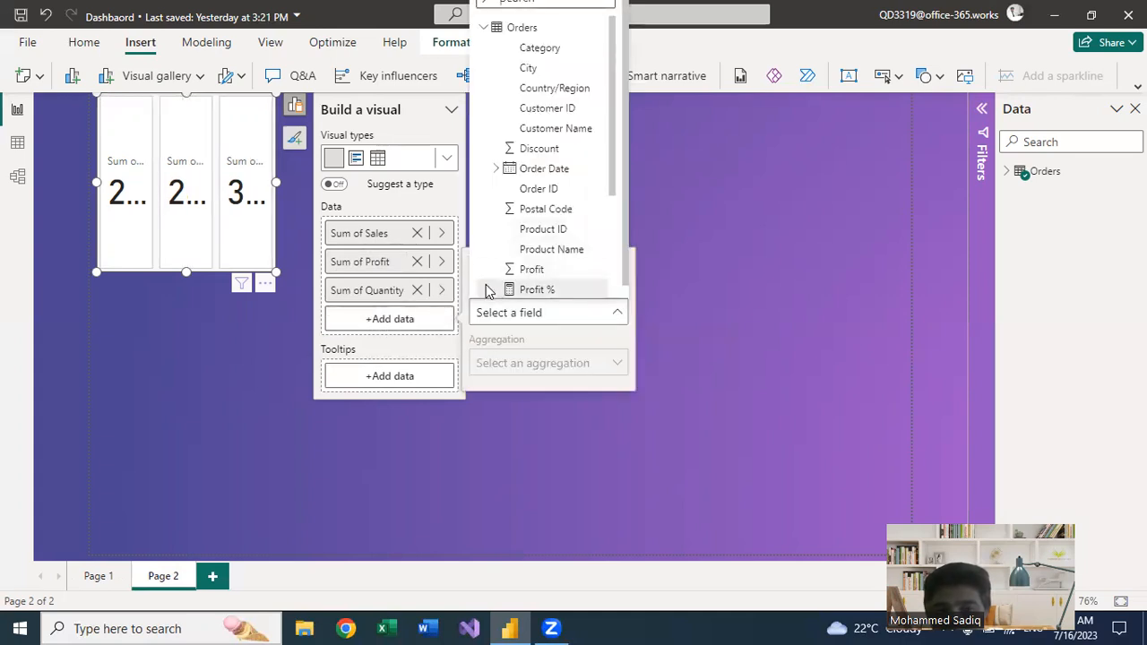
{"action": "left_click", "coordinate": [513, 291]}
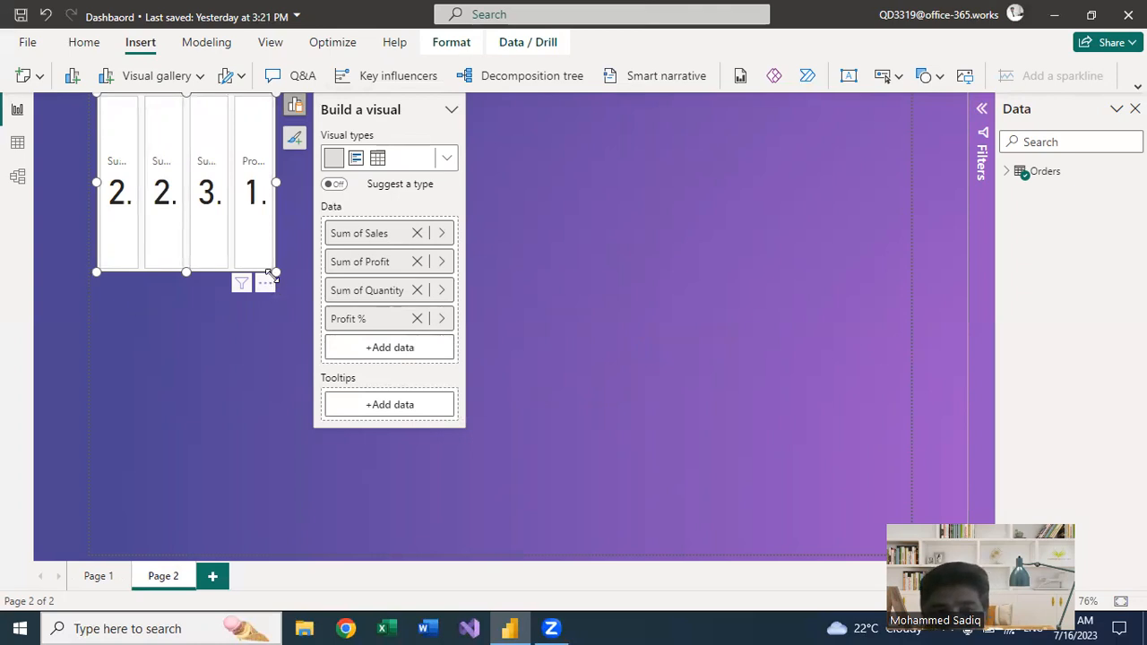
{"action": "left_click_drag", "start_coordinate": [273, 271], "coordinate": [536, 182]}
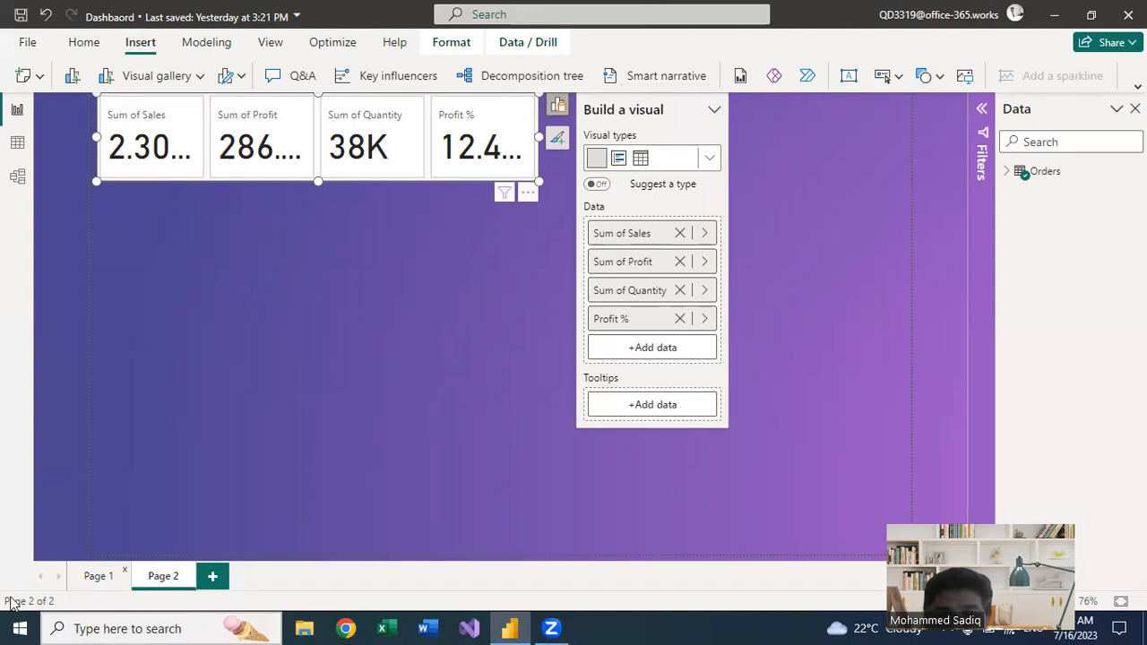
Step: Check the finished cards on Page 1, and reposition the card visual slightly at the upper-left corner of Page 2
{"action": "left_click", "coordinate": [93, 576]}
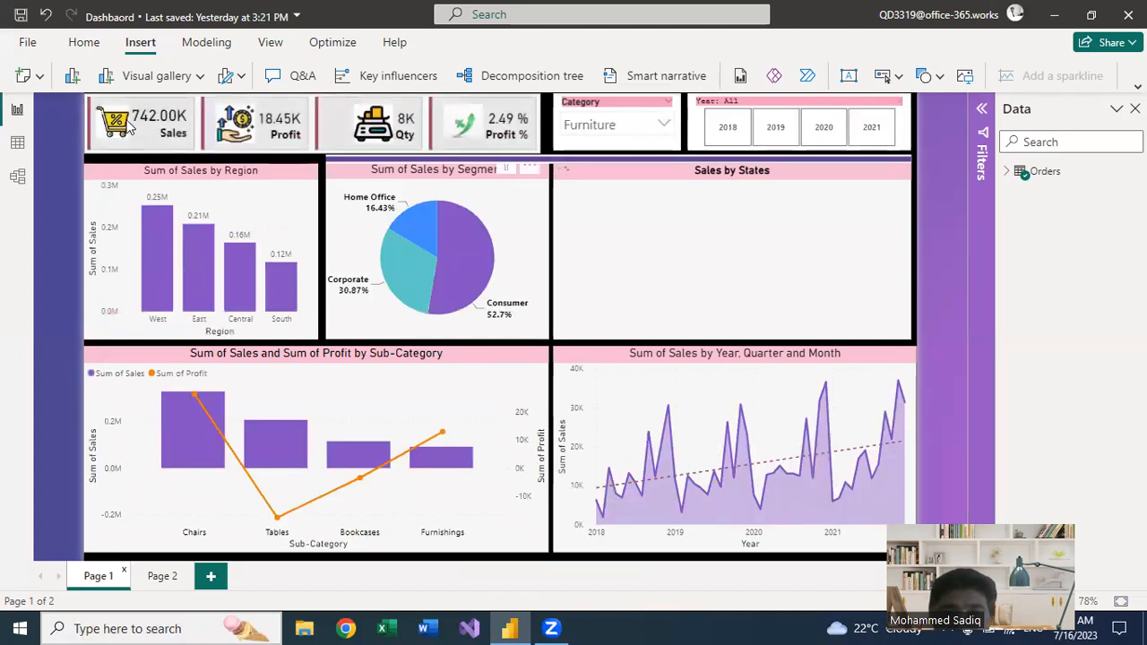
{"action": "left_click", "coordinate": [163, 578]}
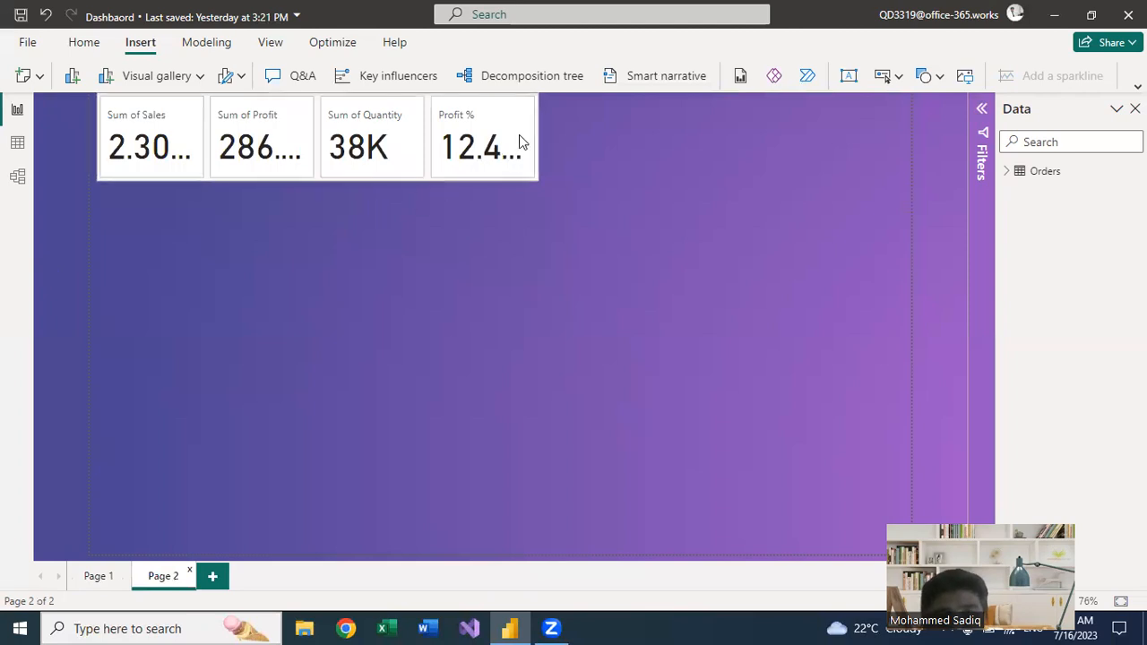
{"action": "left_click", "coordinate": [440, 136]}
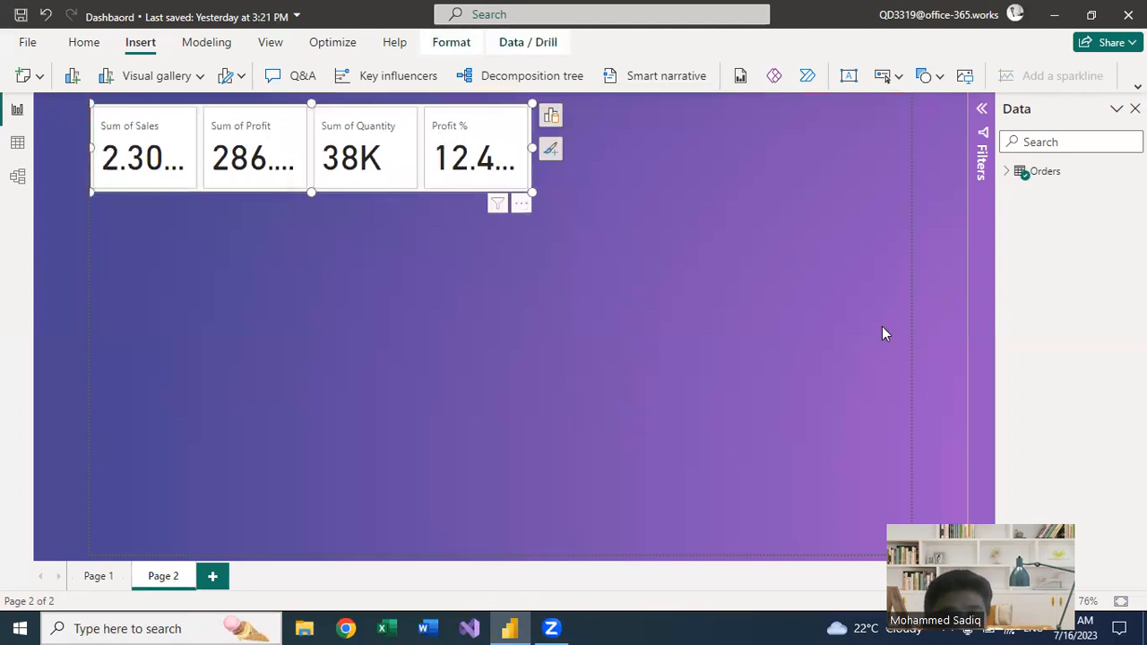
Step: Set the callout values of all cards to font size 20 with right horizontal alignment
{"action": "left_click", "coordinate": [553, 148]}
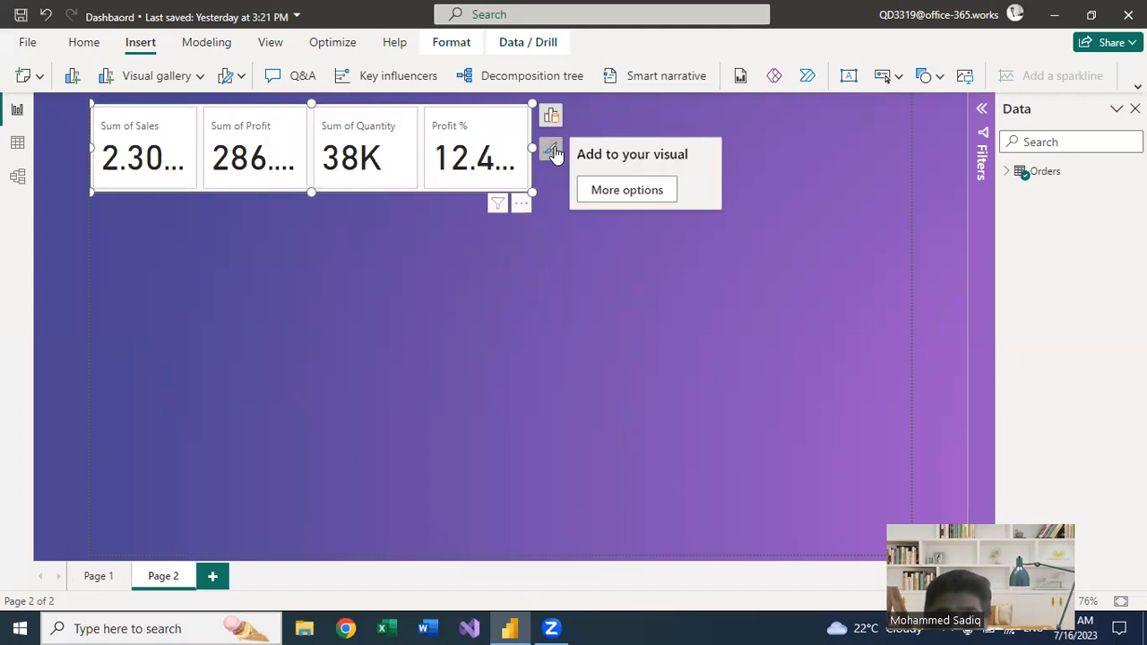
{"action": "left_click", "coordinate": [627, 190]}
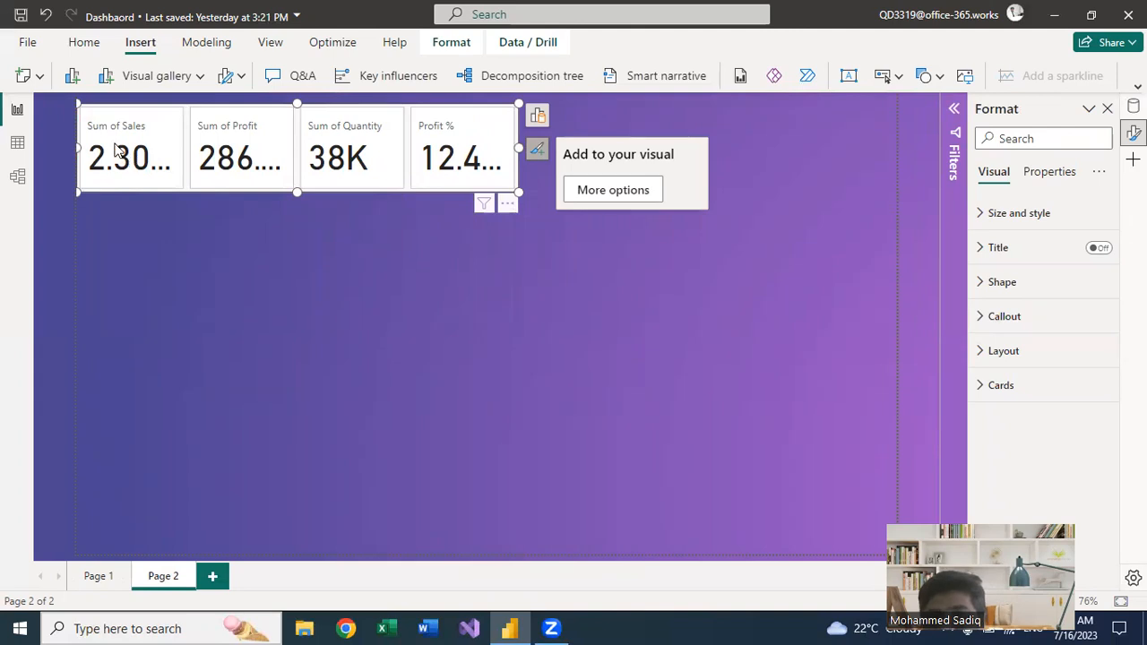
{"action": "left_click", "coordinate": [983, 323]}
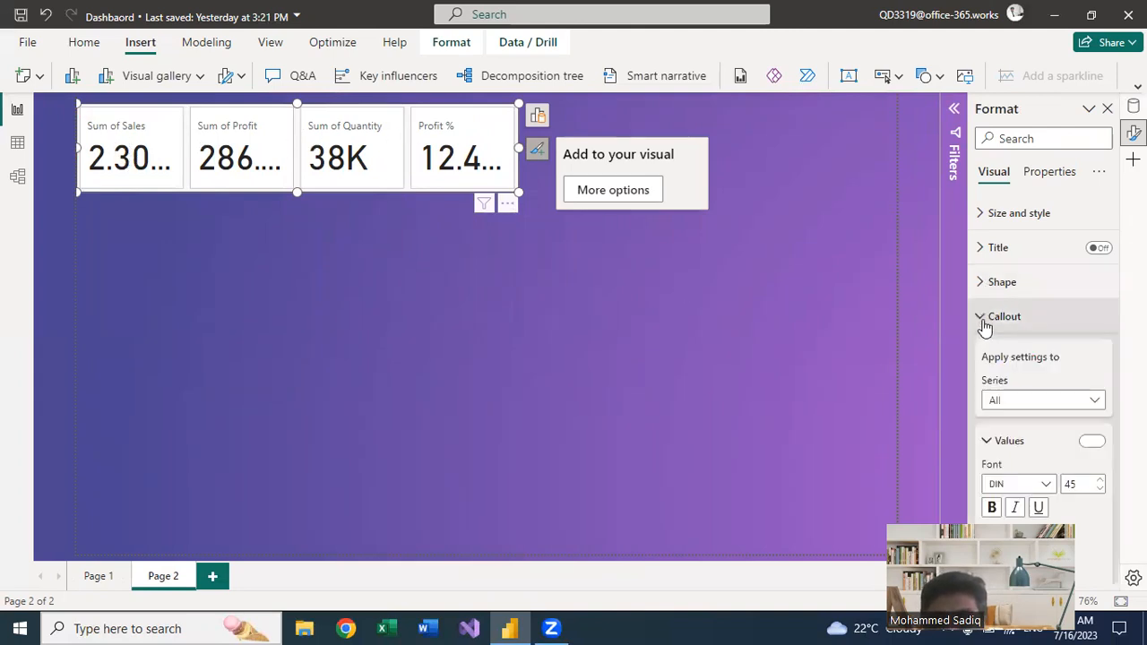
{"action": "scroll", "coordinate": [1006, 295], "scroll_direction": "down", "scroll_amount": 3}
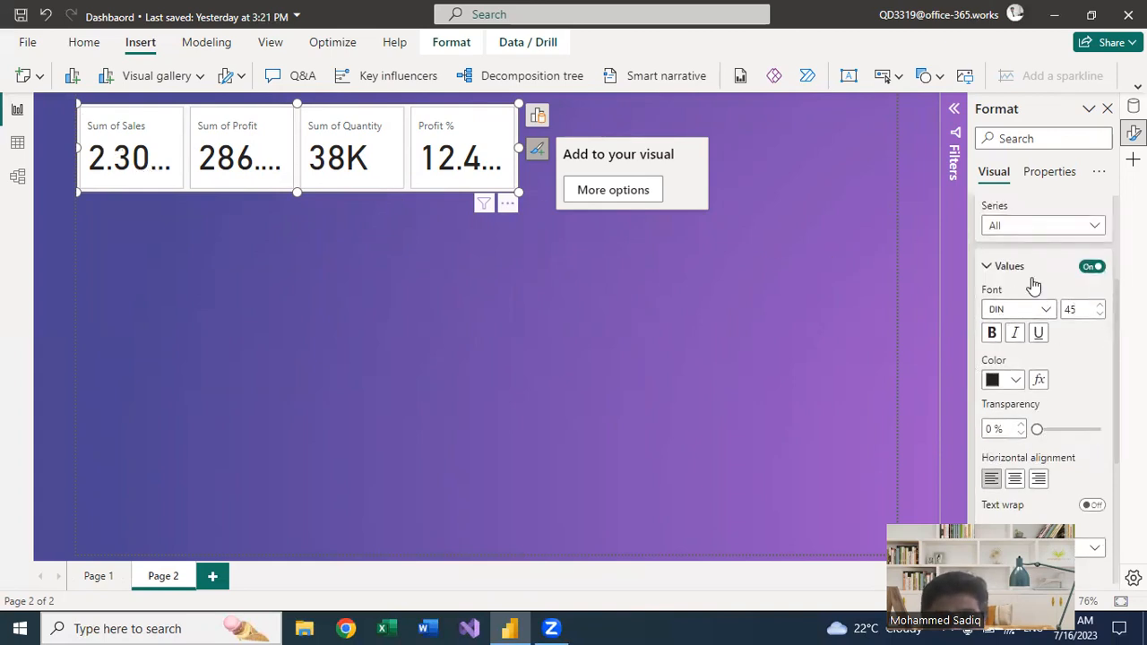
{"action": "double_click", "coordinate": [1086, 311]}
{"action": "type", "text": "20"}
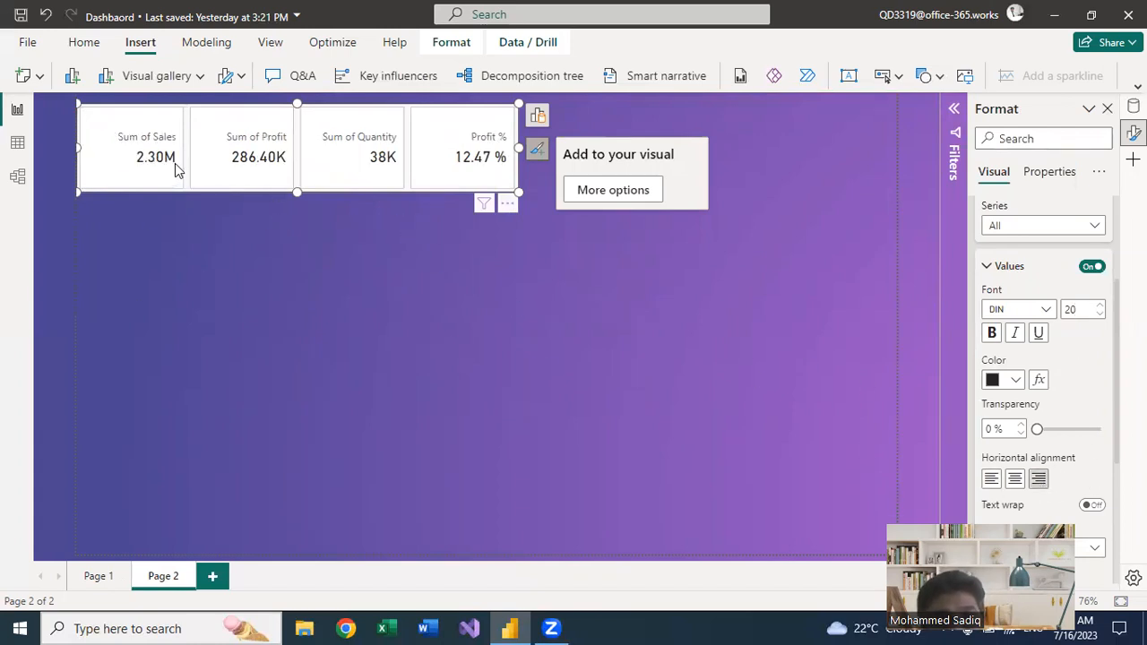
Step: Set the callout label position to Below Value for all cards, keeping the labels turned on
{"action": "scroll", "coordinate": [1053, 379], "scroll_direction": "down", "scroll_amount": 2}
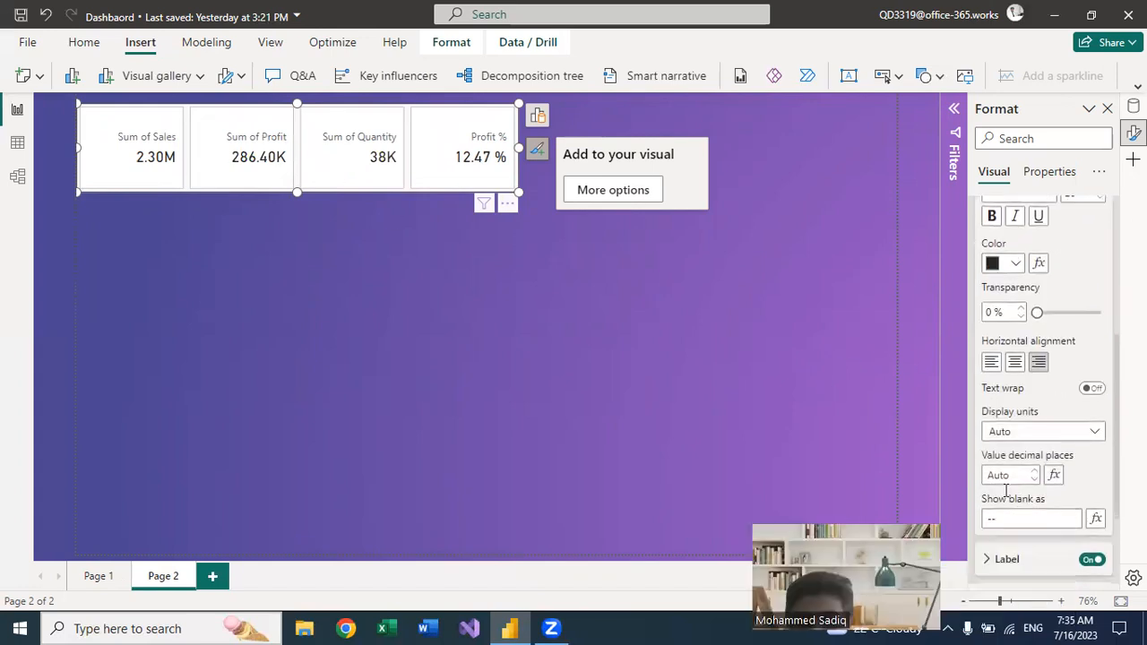
{"action": "scroll", "coordinate": [1006, 491], "scroll_direction": "down", "scroll_amount": 2}
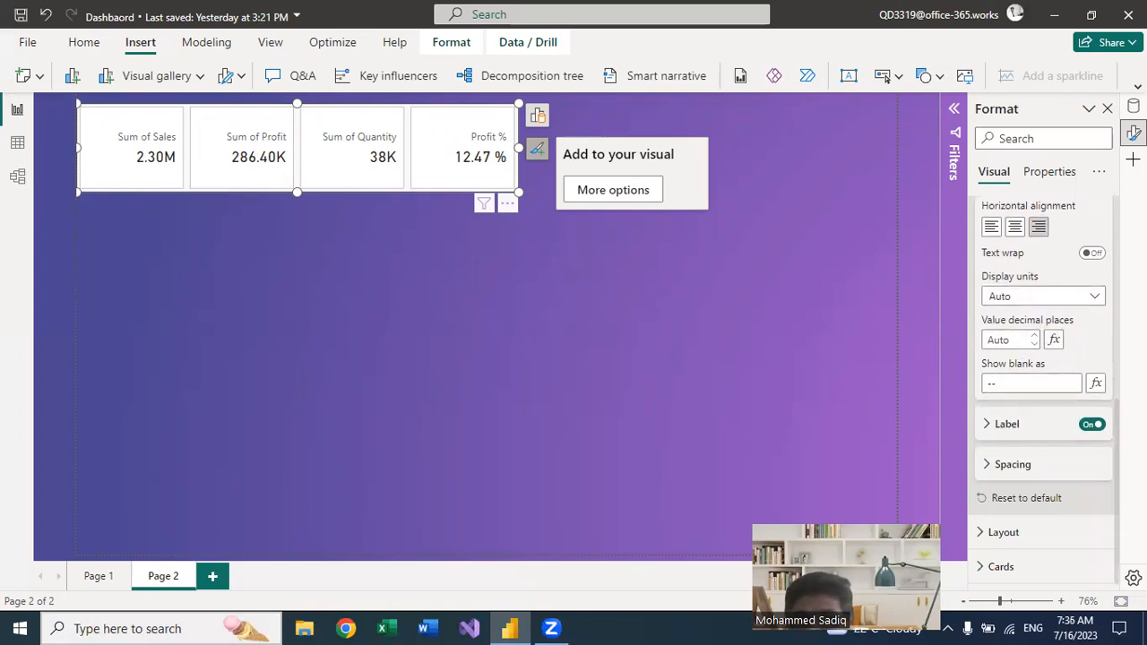
{"action": "left_click", "coordinate": [1091, 426]}
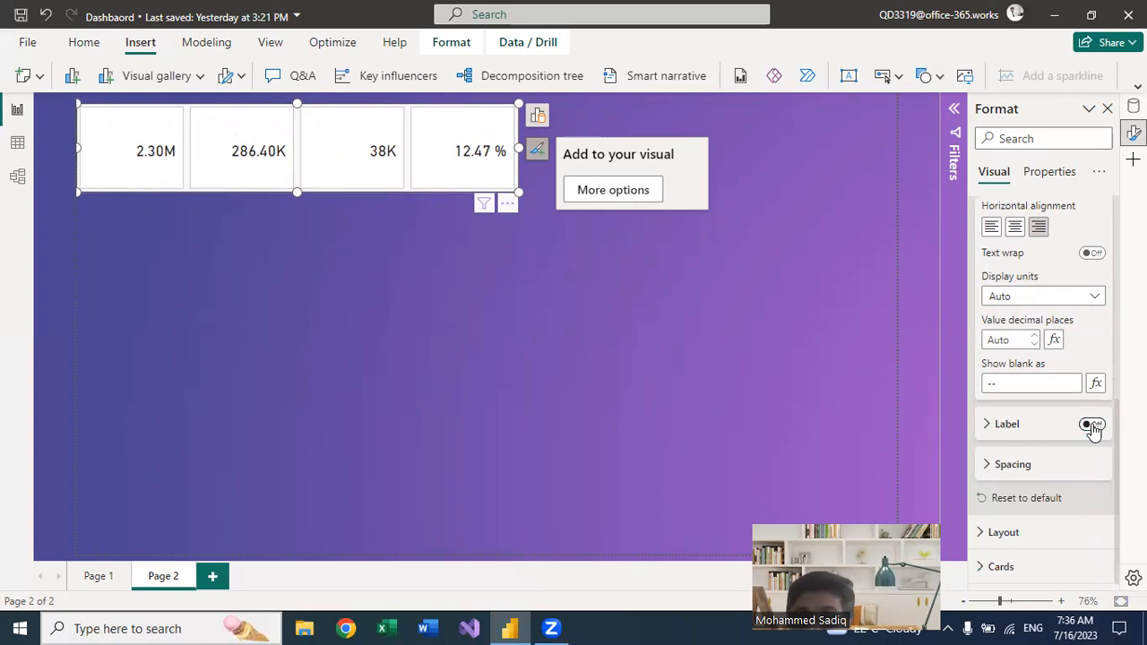
{"action": "left_click", "coordinate": [1092, 426]}
{"action": "left_click", "coordinate": [993, 429]}
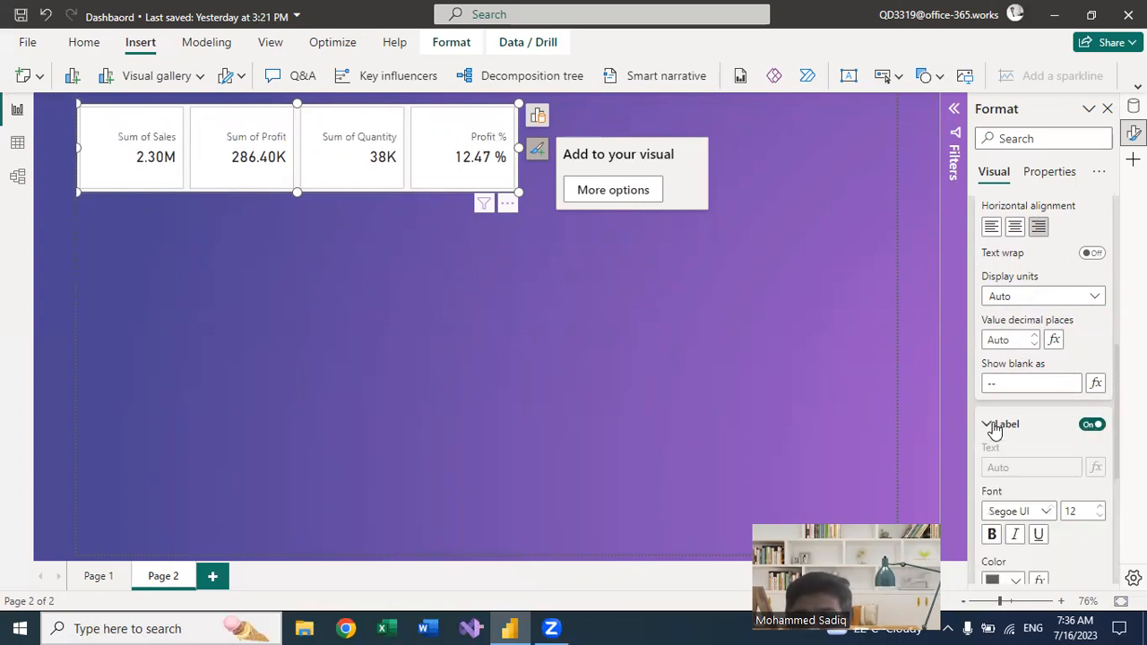
{"action": "scroll", "coordinate": [993, 429], "scroll_direction": "down", "scroll_amount": 5}
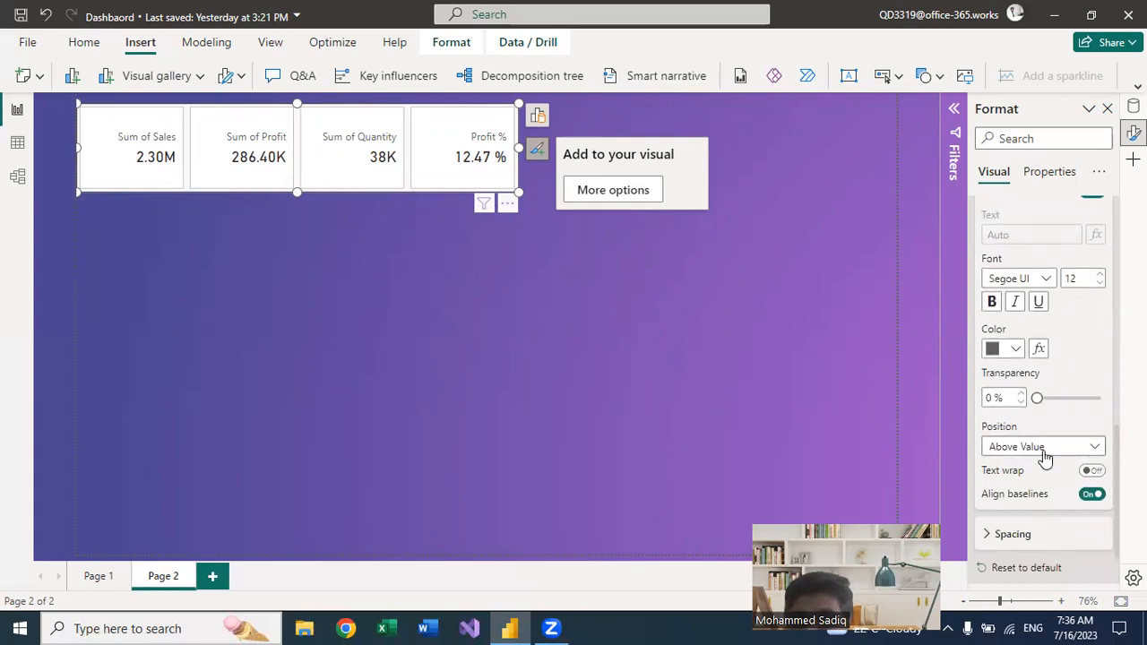
{"action": "left_click", "coordinate": [1017, 448]}
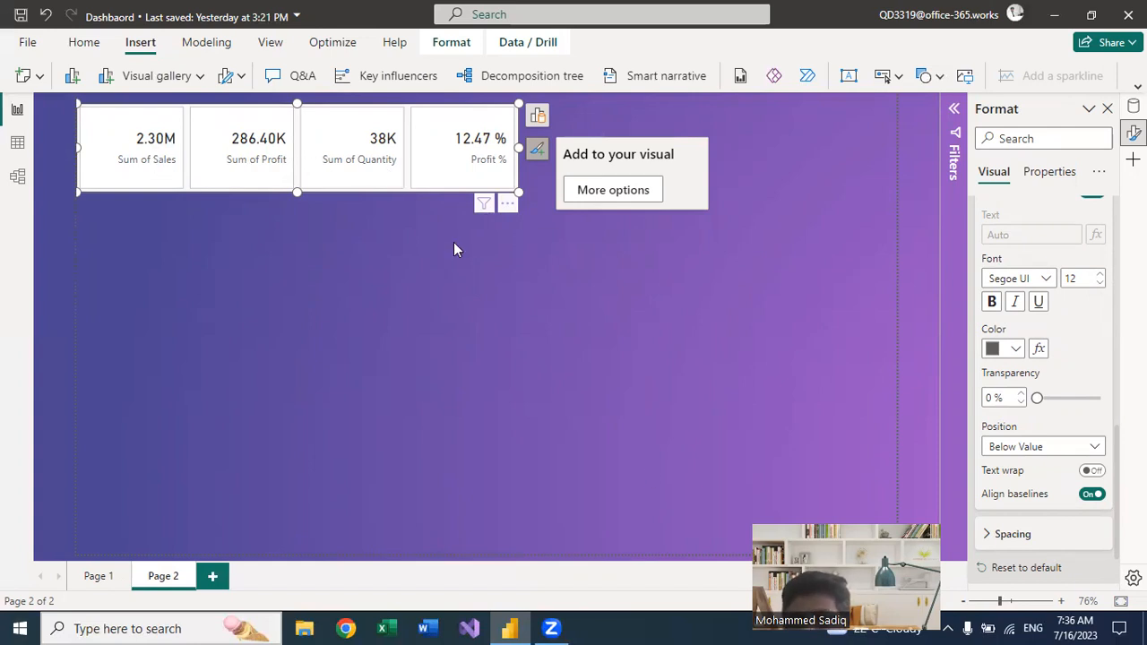
Step: Apply the callout settings to the Sum of Sales series and set its label text to "Sales"
{"action": "scroll", "coordinate": [1026, 370], "scroll_direction": "down", "scroll_amount": 2}
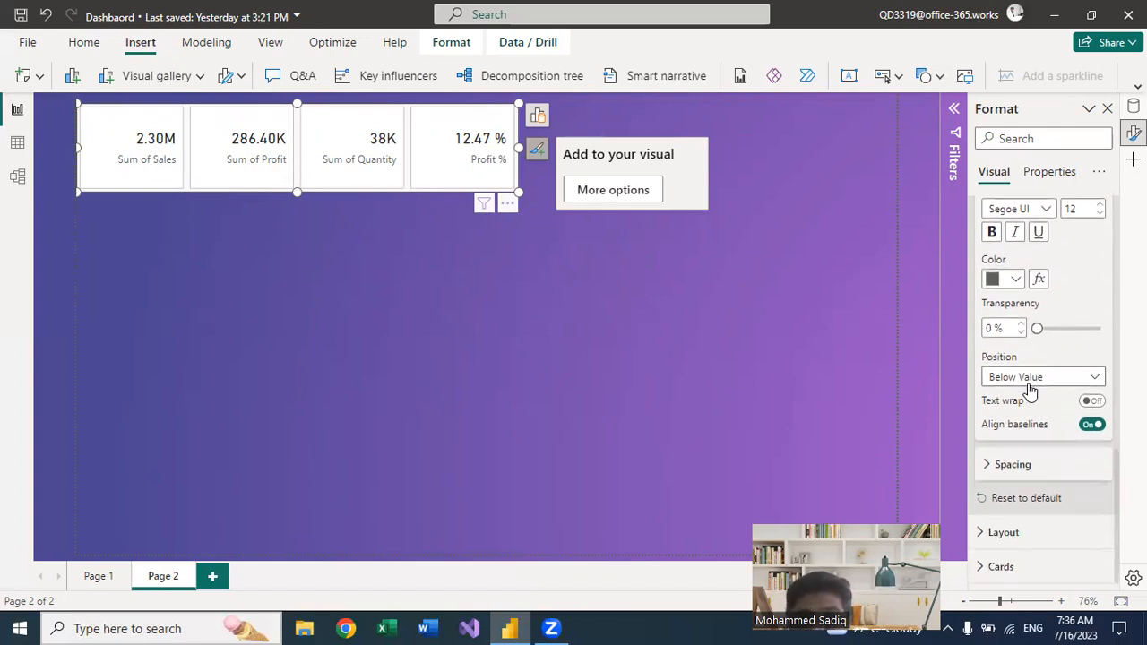
{"action": "scroll", "coordinate": [1031, 390], "scroll_direction": "up", "scroll_amount": 5}
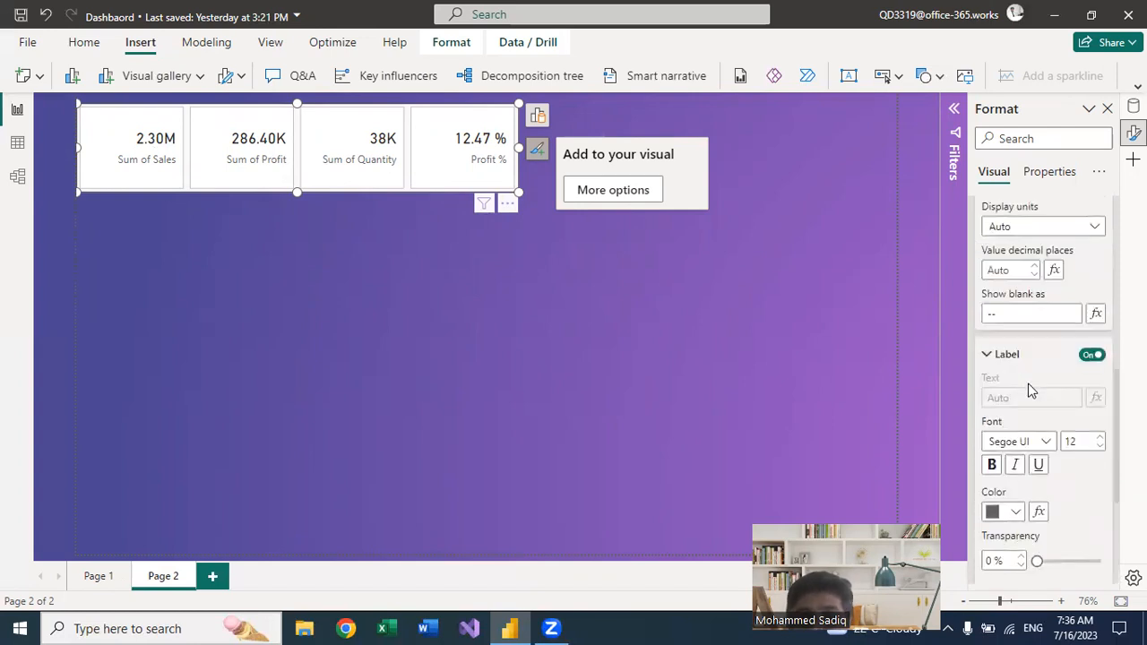
{"action": "scroll", "coordinate": [994, 322], "scroll_direction": "up", "scroll_amount": 10}
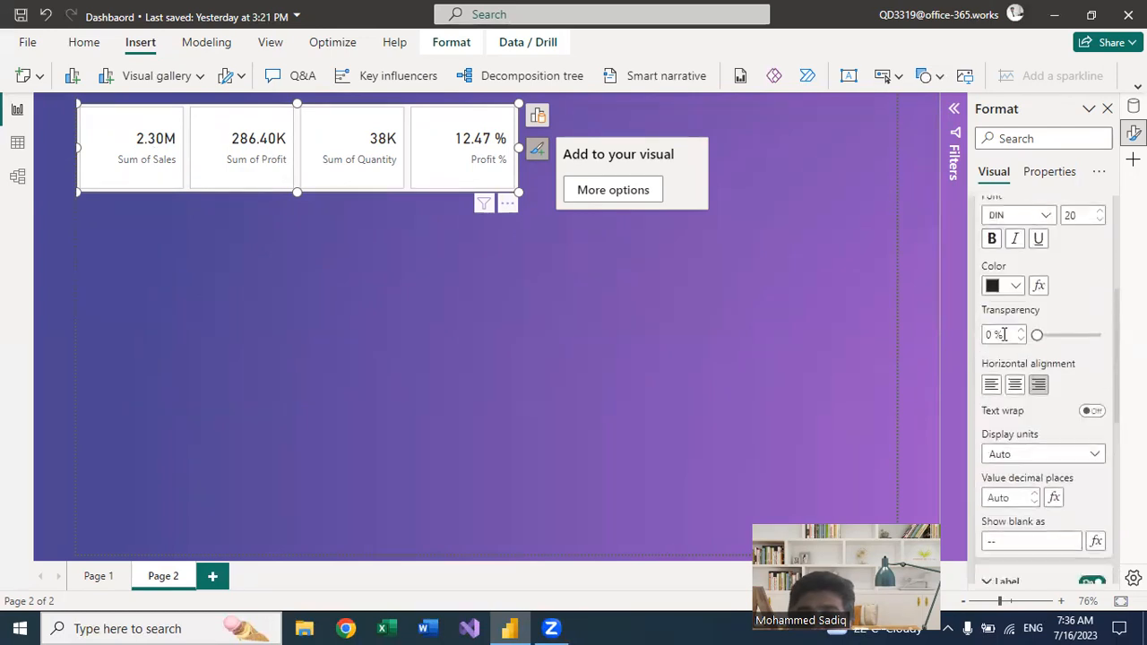
{"action": "scroll", "coordinate": [1031, 376], "scroll_direction": "down", "scroll_amount": 9}
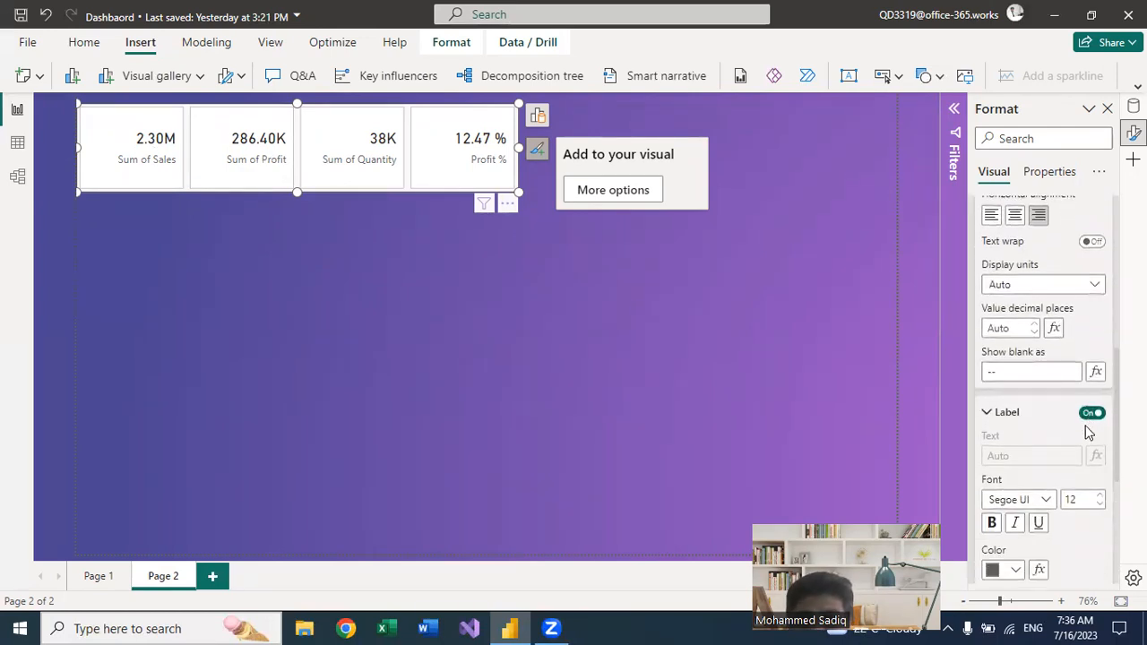
{"action": "scroll", "coordinate": [1088, 413], "scroll_direction": "down", "scroll_amount": 3}
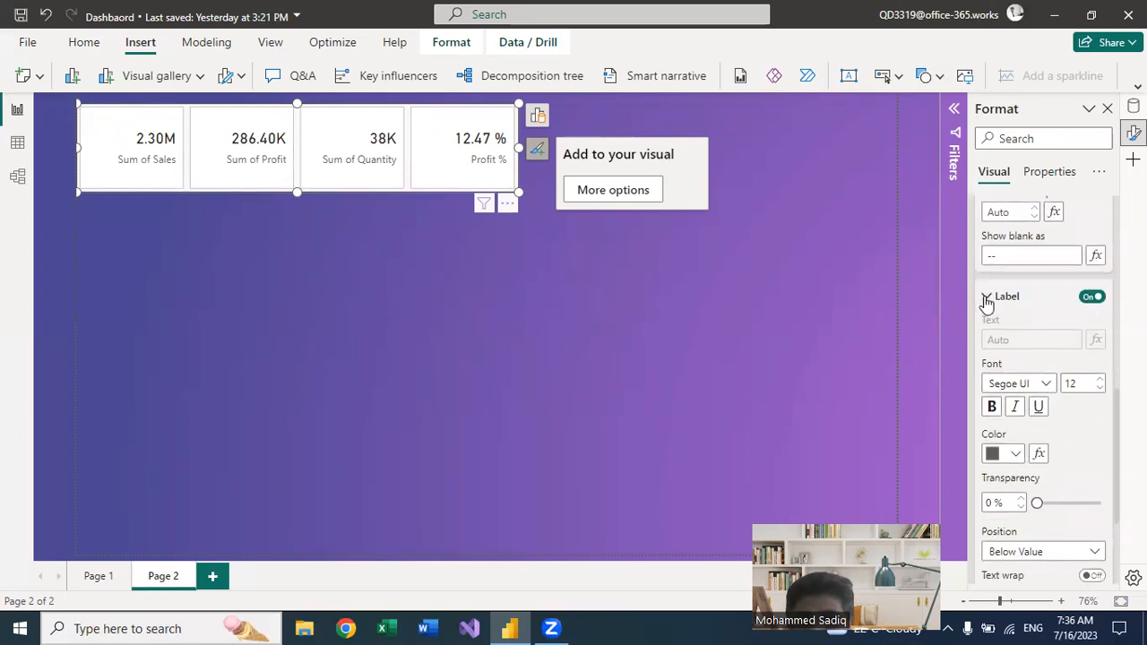
{"action": "scroll", "coordinate": [988, 340], "scroll_direction": "up", "scroll_amount": 9}
{"action": "scroll", "coordinate": [988, 348], "scroll_direction": "up", "scroll_amount": 3}
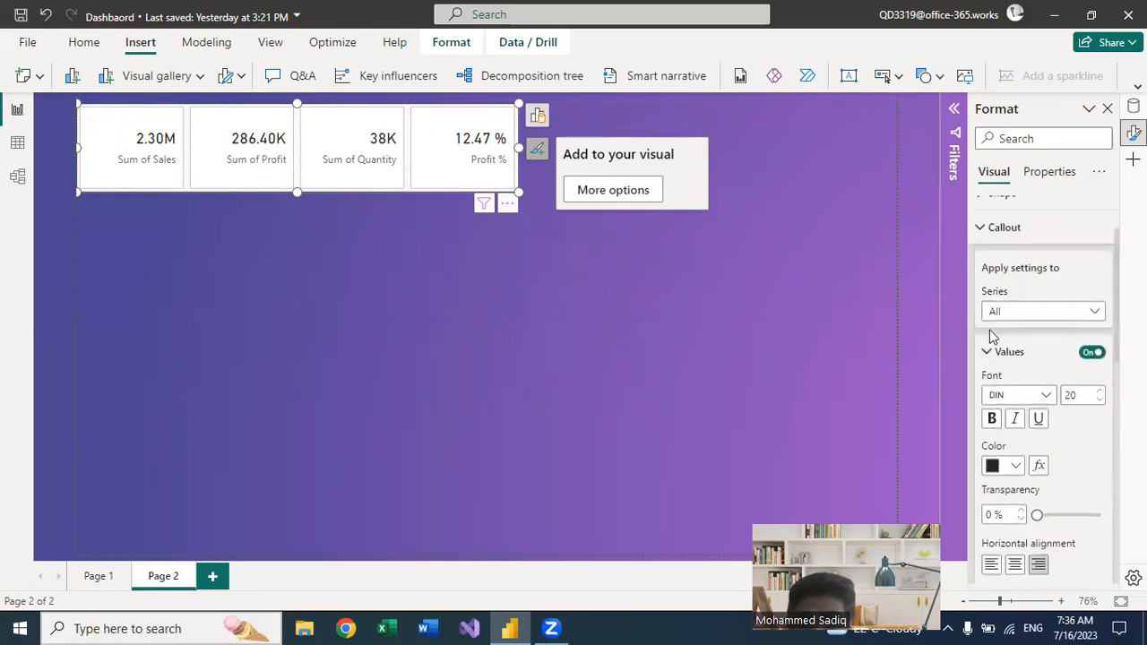
{"action": "left_click", "coordinate": [989, 353]}
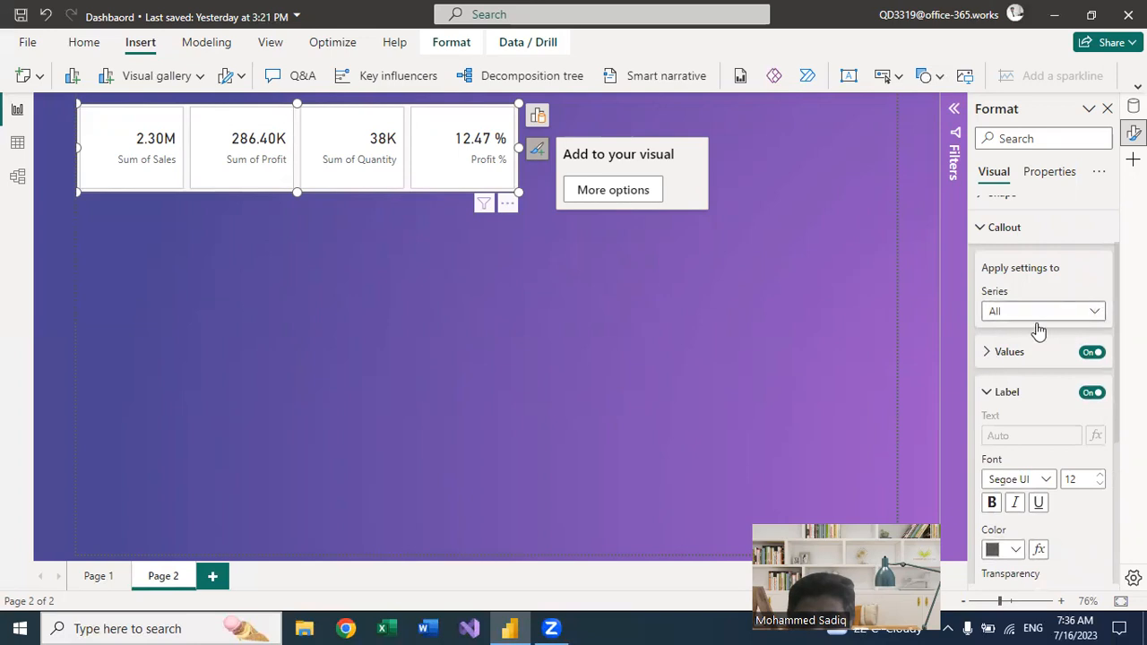
{"action": "left_click", "coordinate": [1089, 315]}
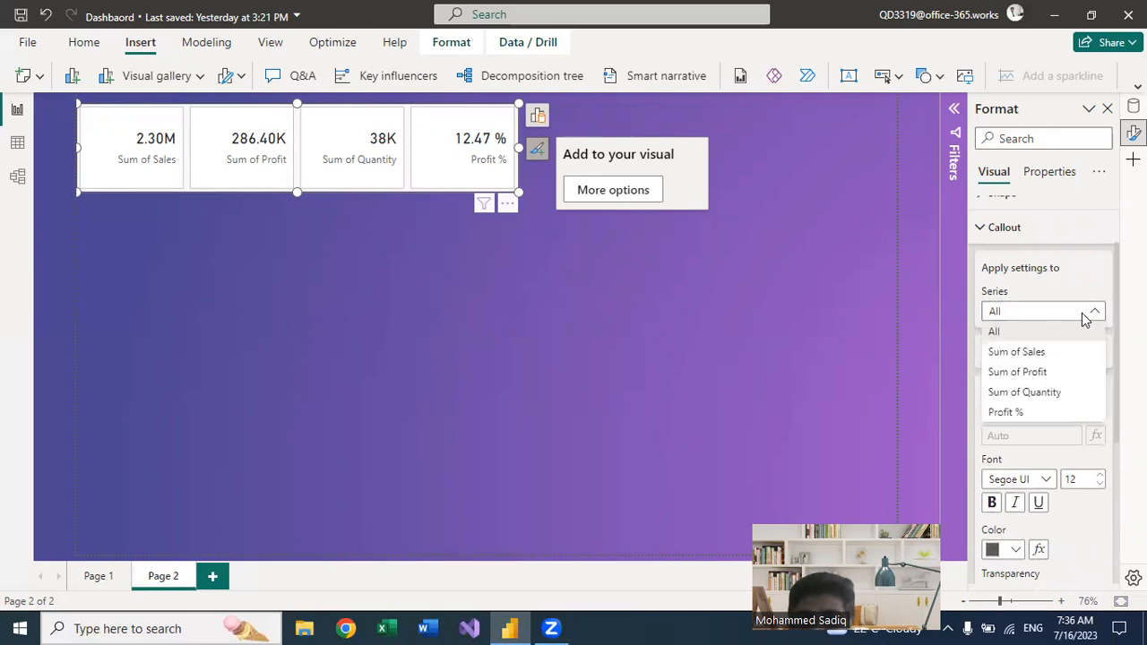
{"action": "left_click", "coordinate": [1031, 355]}
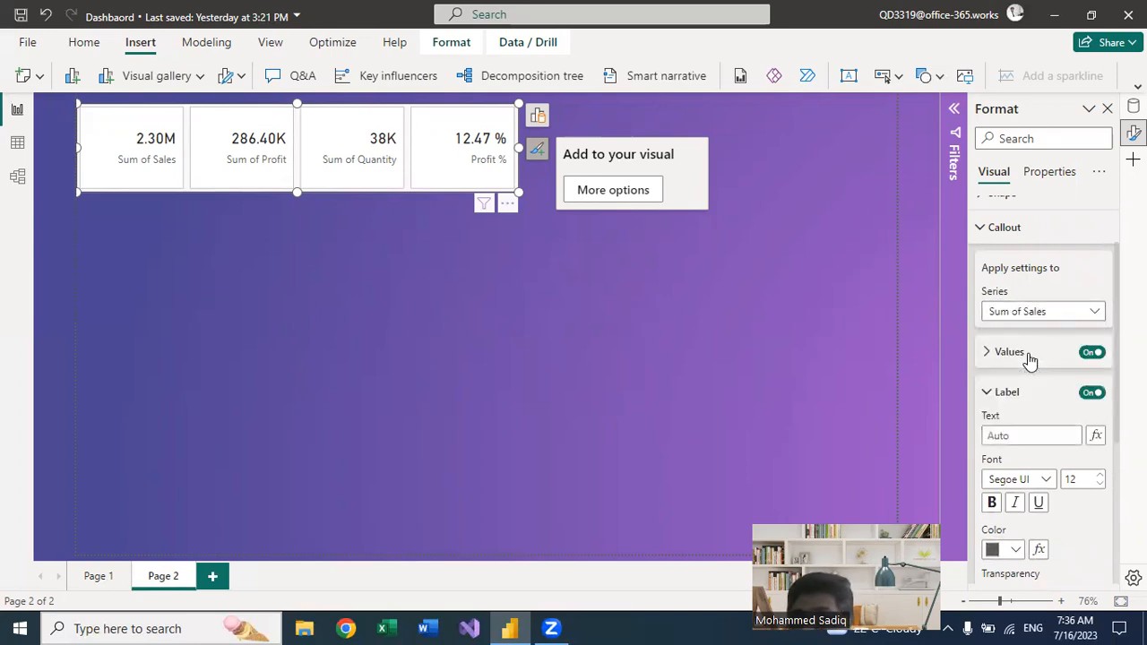
{"action": "left_click", "coordinate": [1008, 436]}
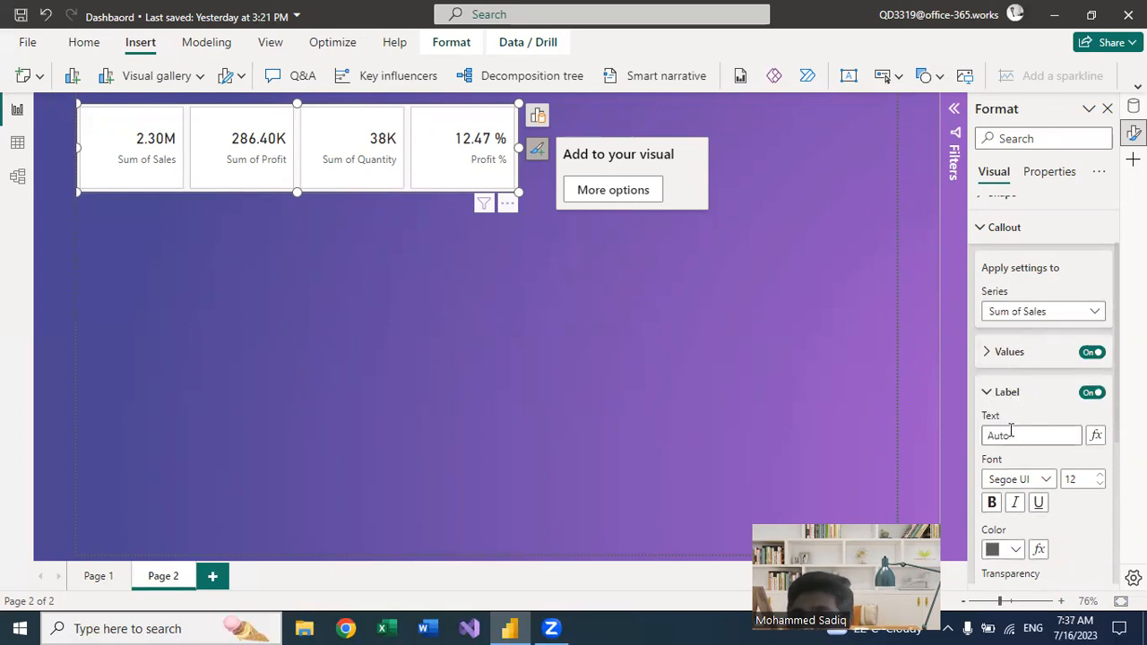
{"action": "type", "text": "Sales"}
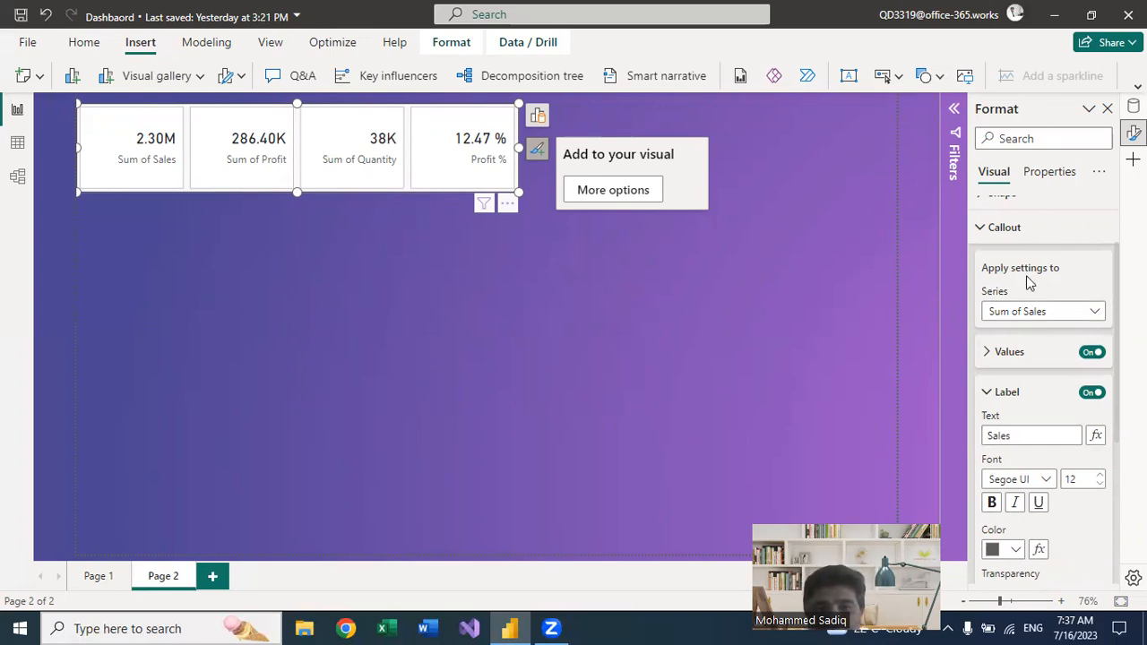
{"action": "scroll", "coordinate": [1053, 444], "scroll_direction": "down", "scroll_amount": 3}
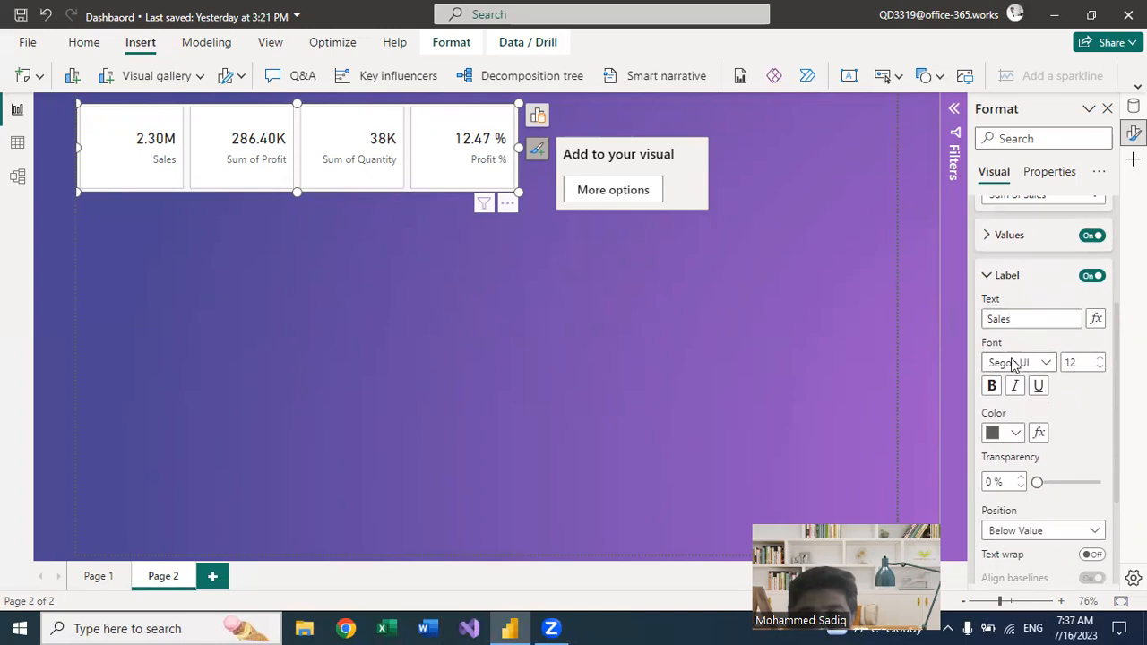
{"action": "scroll", "coordinate": [1026, 479], "scroll_direction": "down", "scroll_amount": 3}
{"action": "scroll", "coordinate": [1022, 461], "scroll_direction": "down", "scroll_amount": 1}
{"action": "scroll", "coordinate": [1000, 358], "scroll_direction": "up", "scroll_amount": 3}
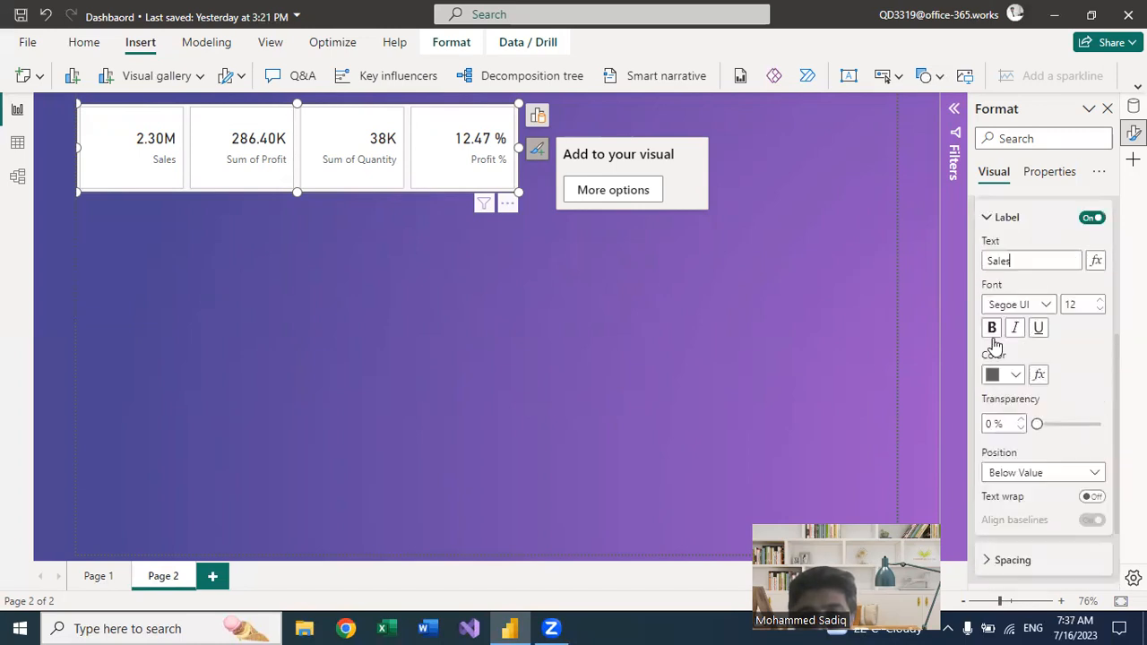
{"action": "key", "text": "Tab"}
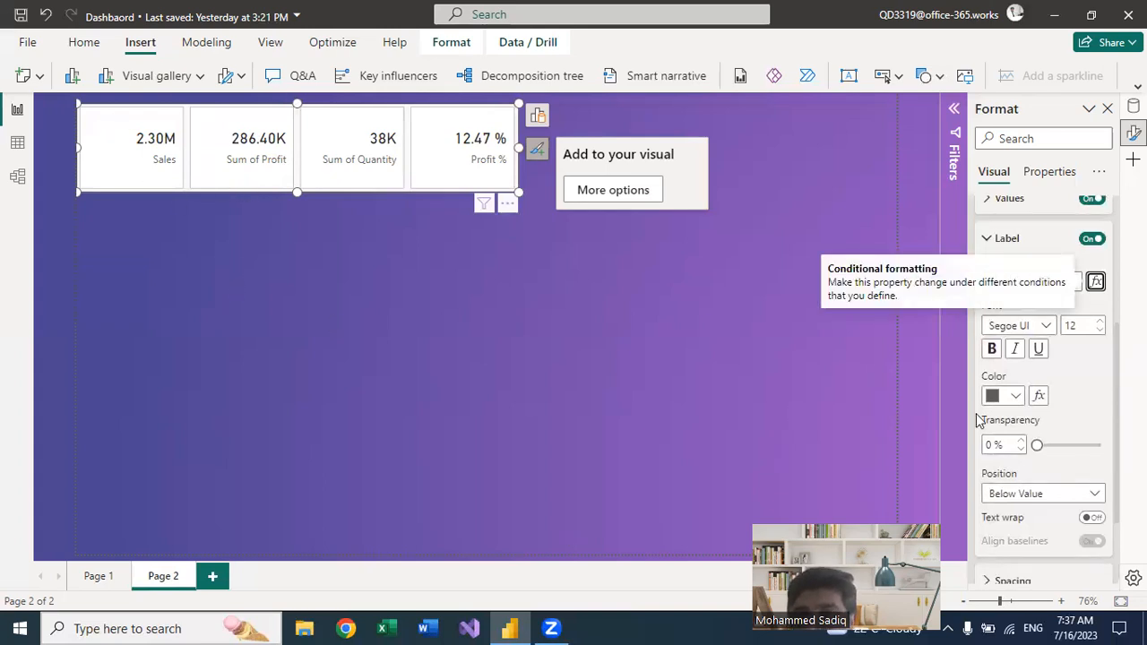
Step: Apply the callout settings to the Sum of Profit series and set its label text to "Profit"
{"action": "scroll", "coordinate": [1040, 322], "scroll_direction": "up", "scroll_amount": 1}
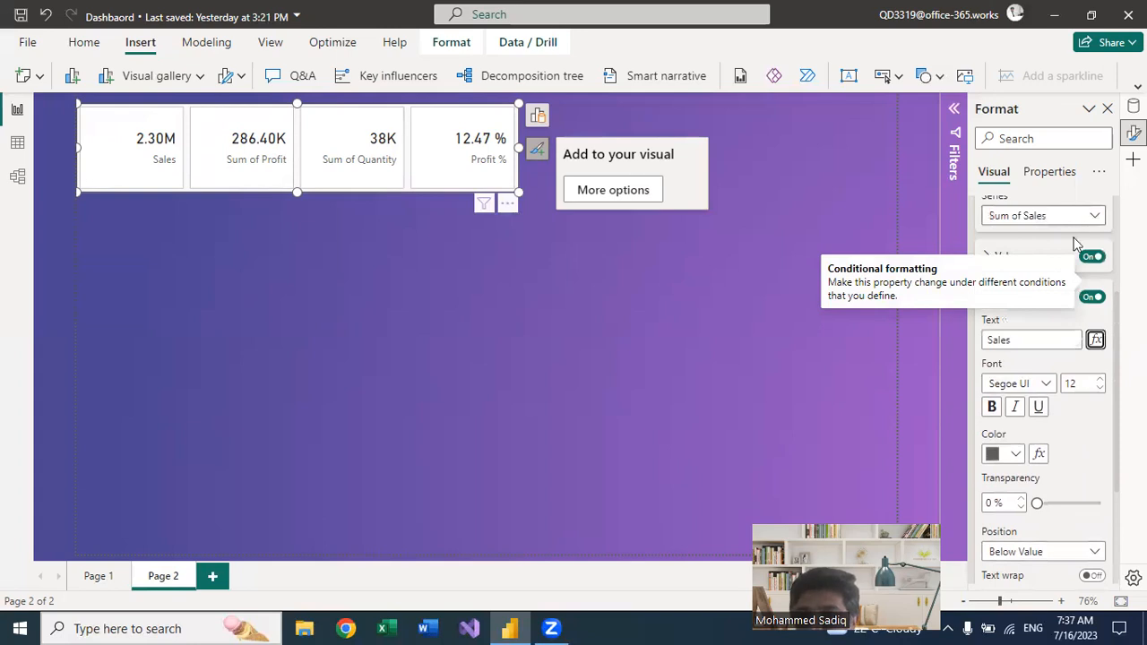
{"action": "scroll", "coordinate": [1051, 259], "scroll_direction": "up", "scroll_amount": 1}
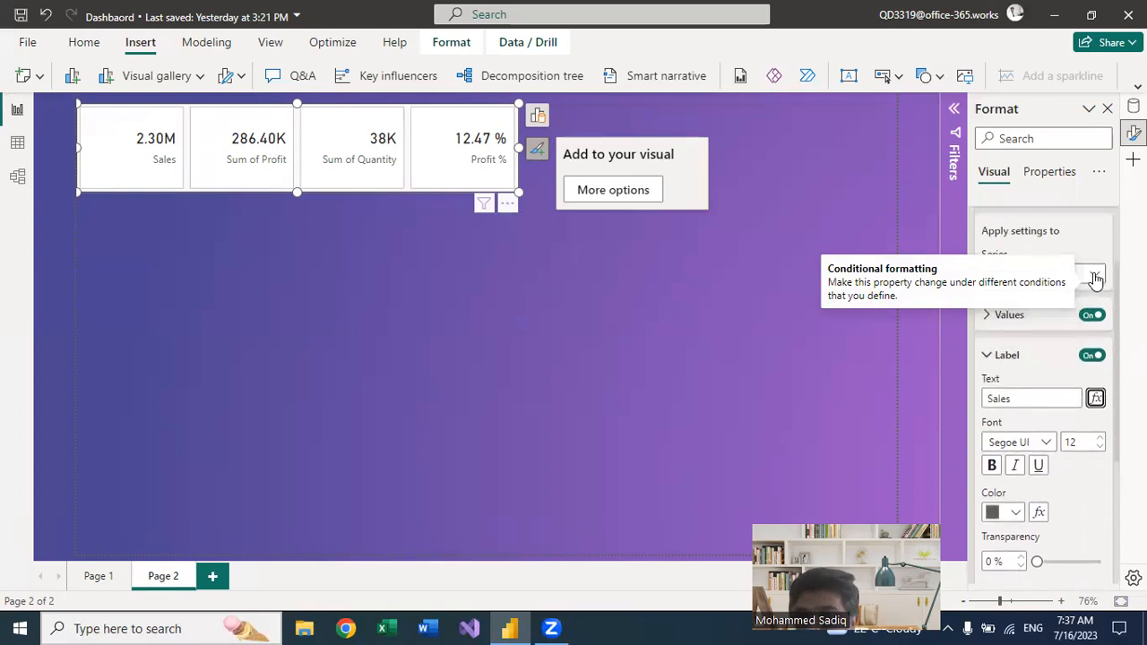
{"action": "left_click", "coordinate": [1095, 278]}
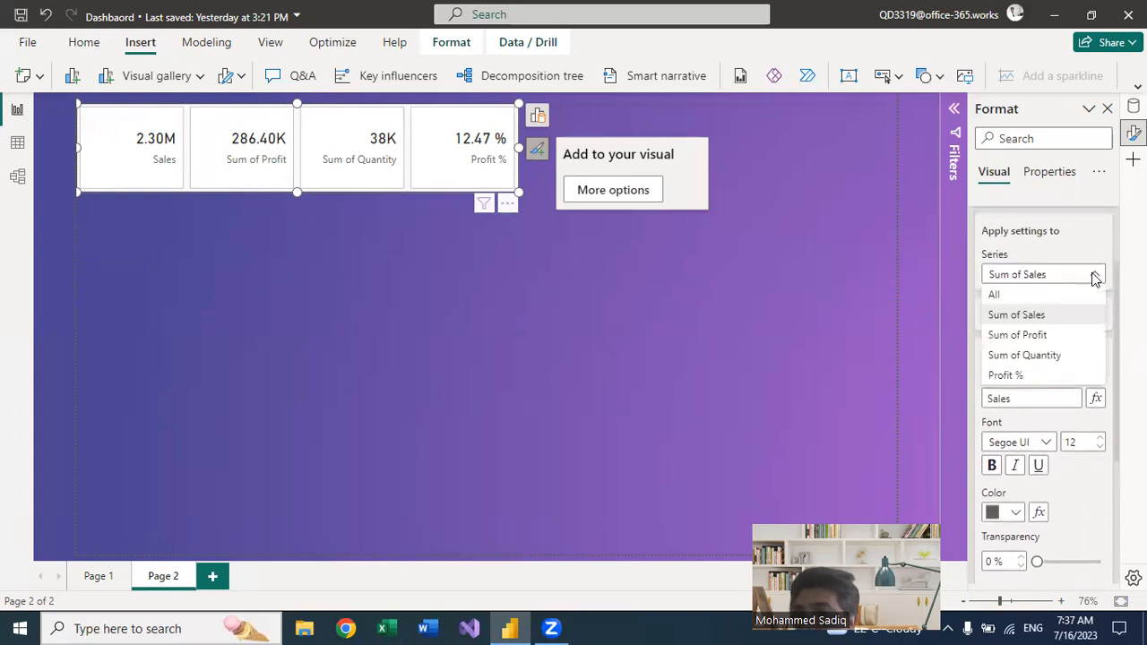
{"action": "left_click", "coordinate": [1037, 339]}
{"action": "left_click", "coordinate": [1018, 397]}
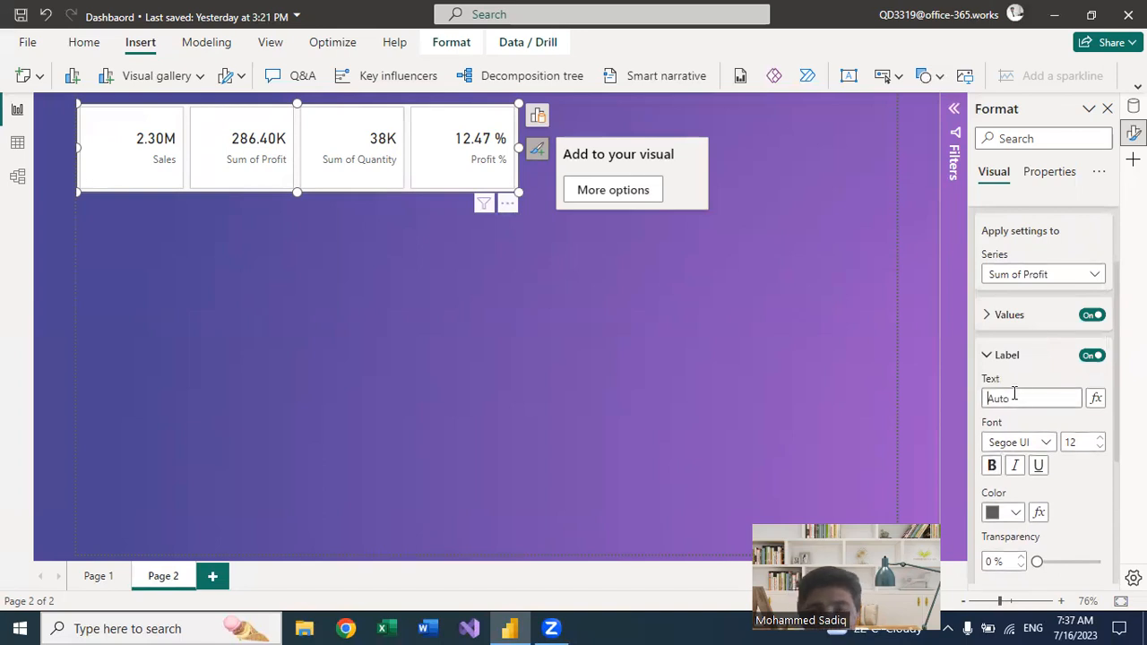
{"action": "type", "text": "Profit"}
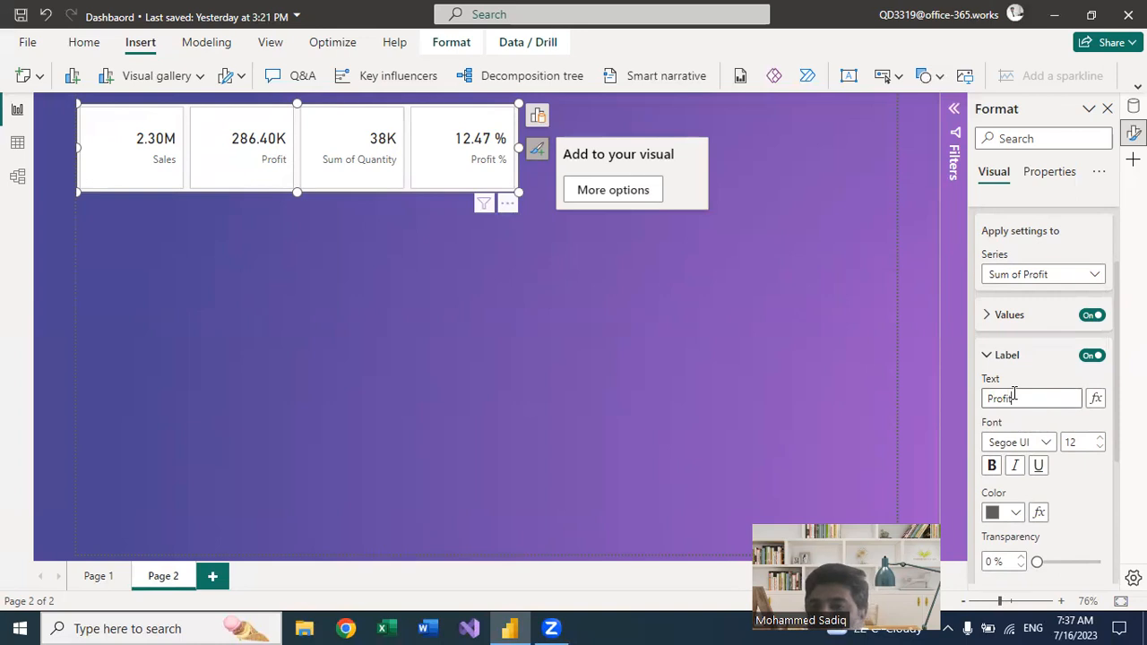
{"action": "key", "text": "Return"}
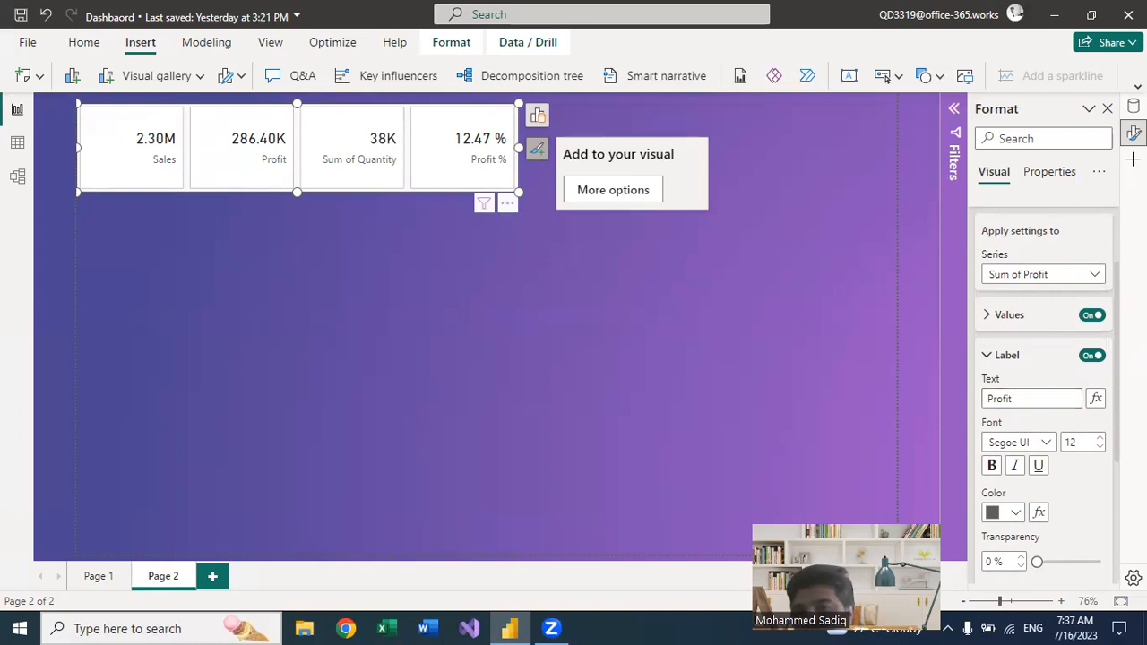
Step: Switch the callout settings to the Sum of Quantity series and set its label text to "Qty"
{"action": "left_click", "coordinate": [1095, 276]}
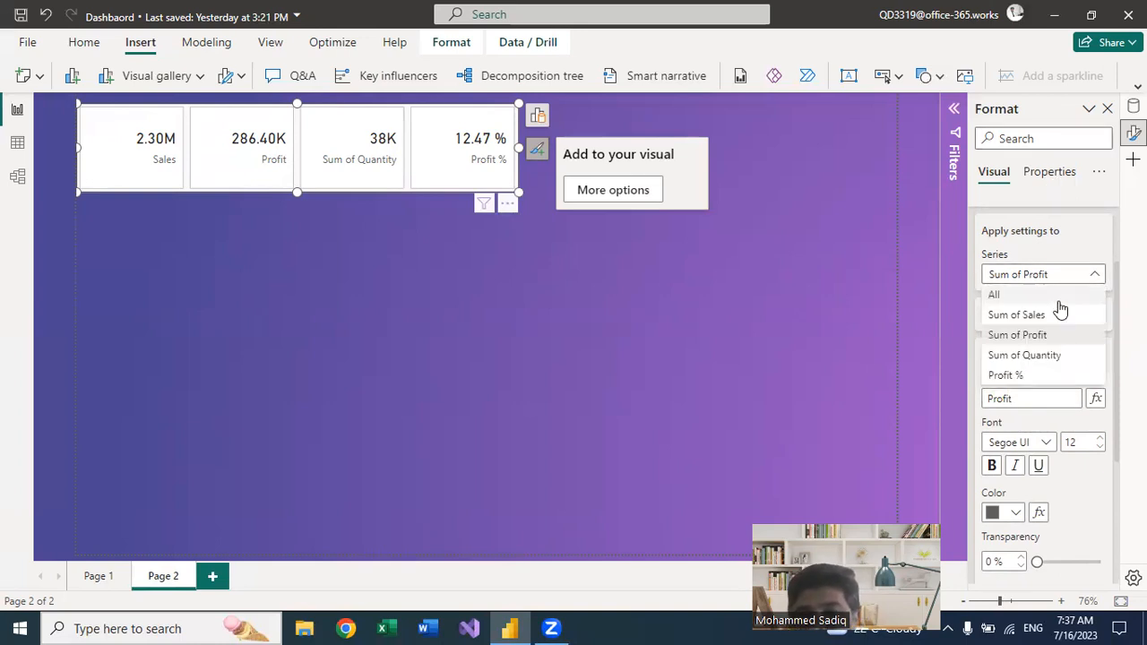
{"action": "left_click", "coordinate": [1030, 357]}
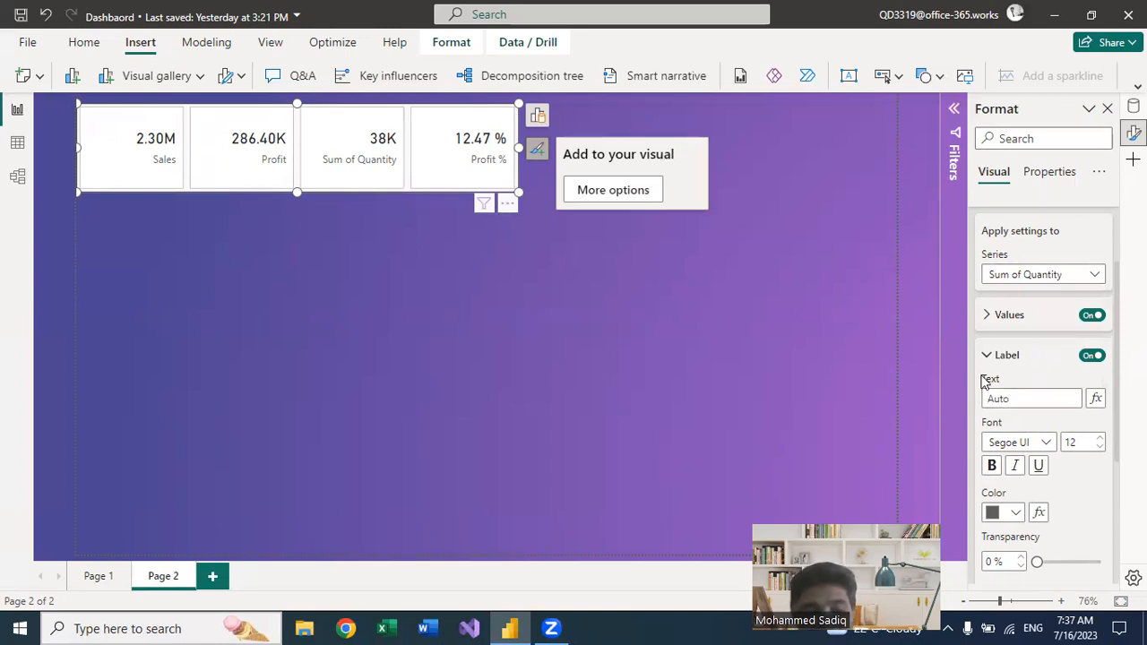
{"action": "type", "text": "Qty"}
{"action": "key", "text": "Return"}
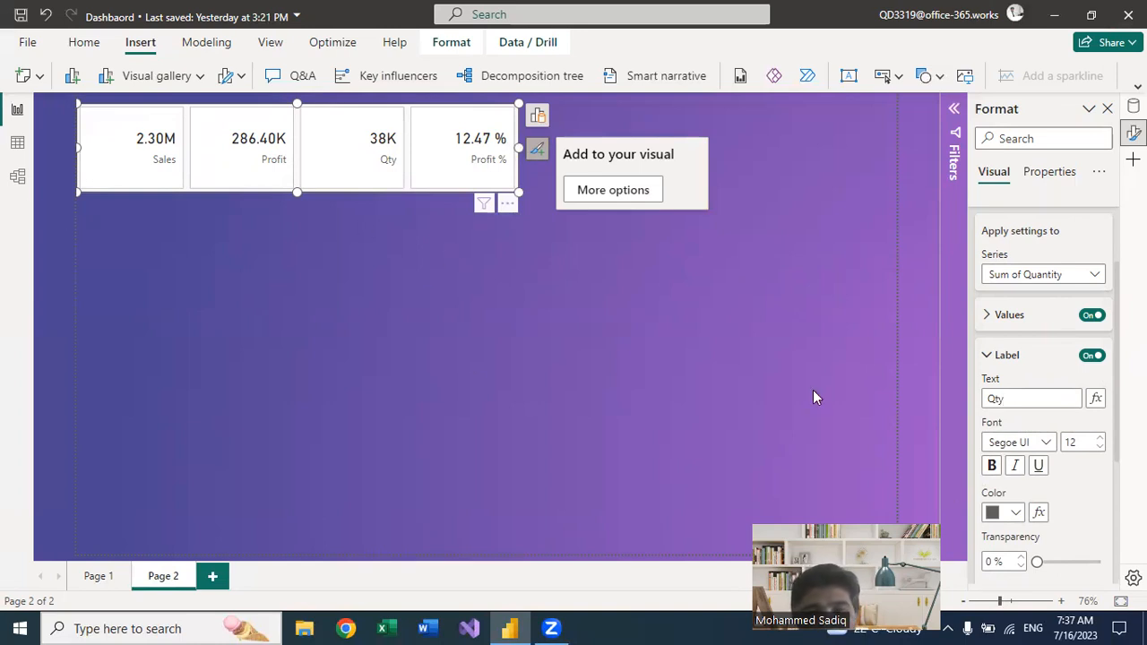
Step: Apply the callout settings to all series and format their labels in black, bold, font size 14
{"action": "left_click", "coordinate": [1088, 274]}
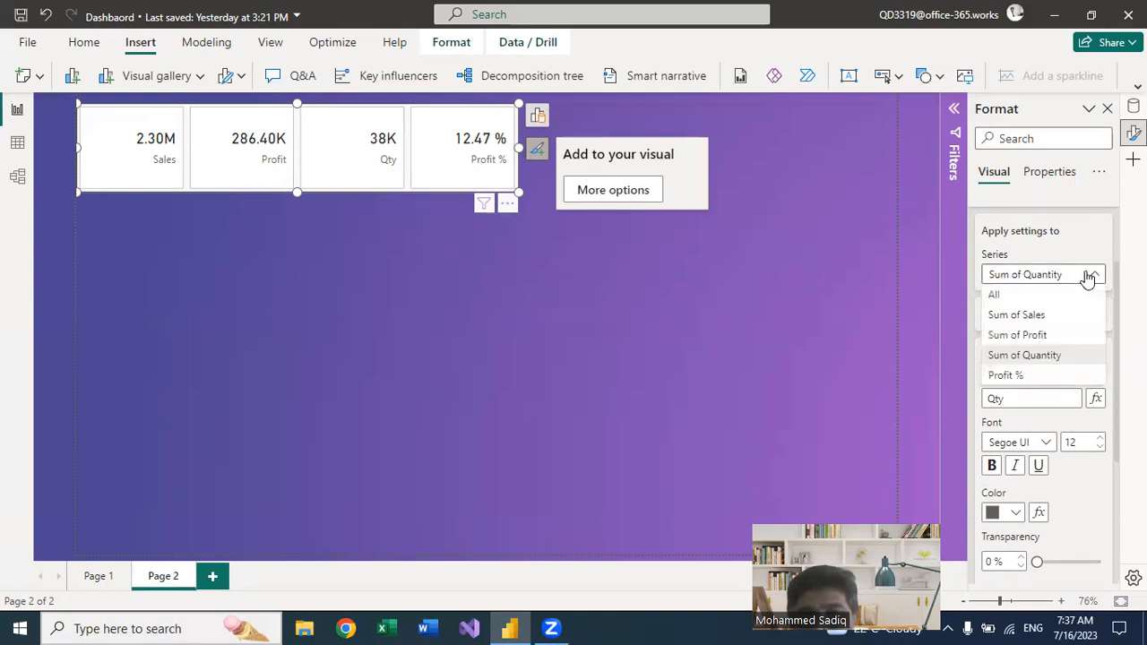
{"action": "left_click", "coordinate": [995, 299]}
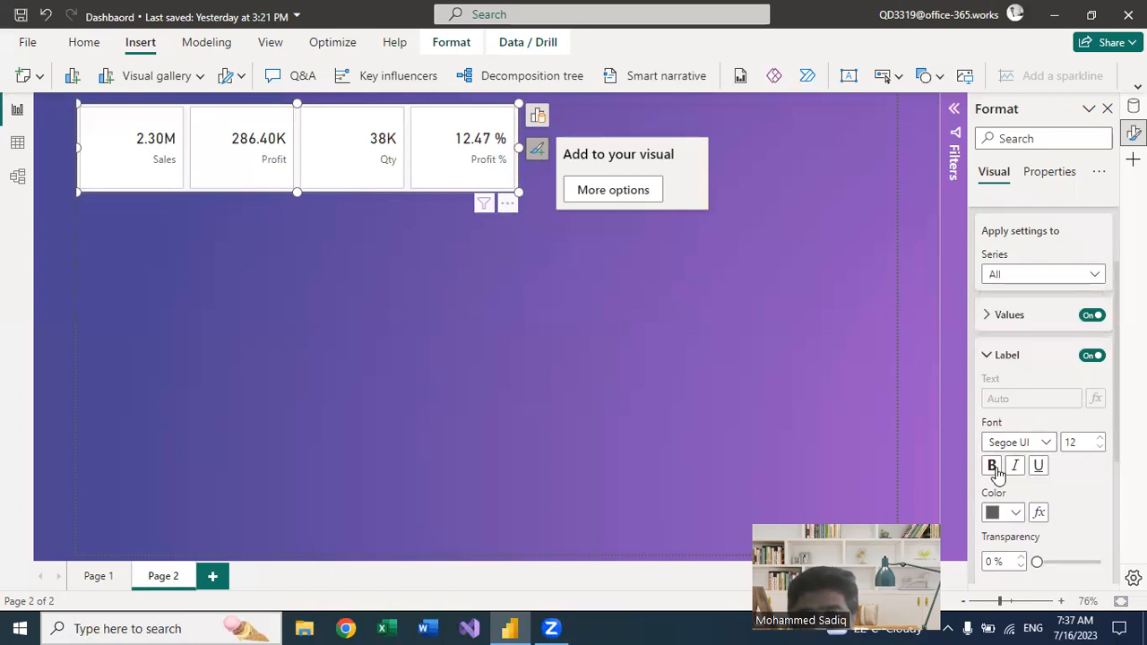
{"action": "left_click", "coordinate": [1014, 513]}
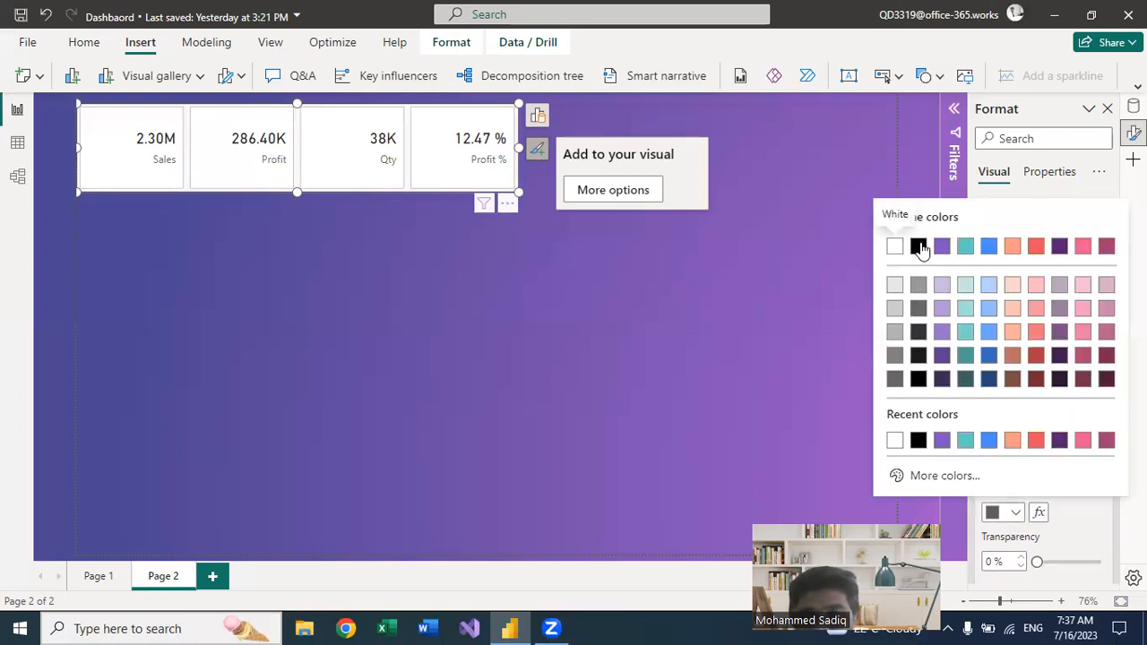
{"action": "left_click", "coordinate": [918, 246]}
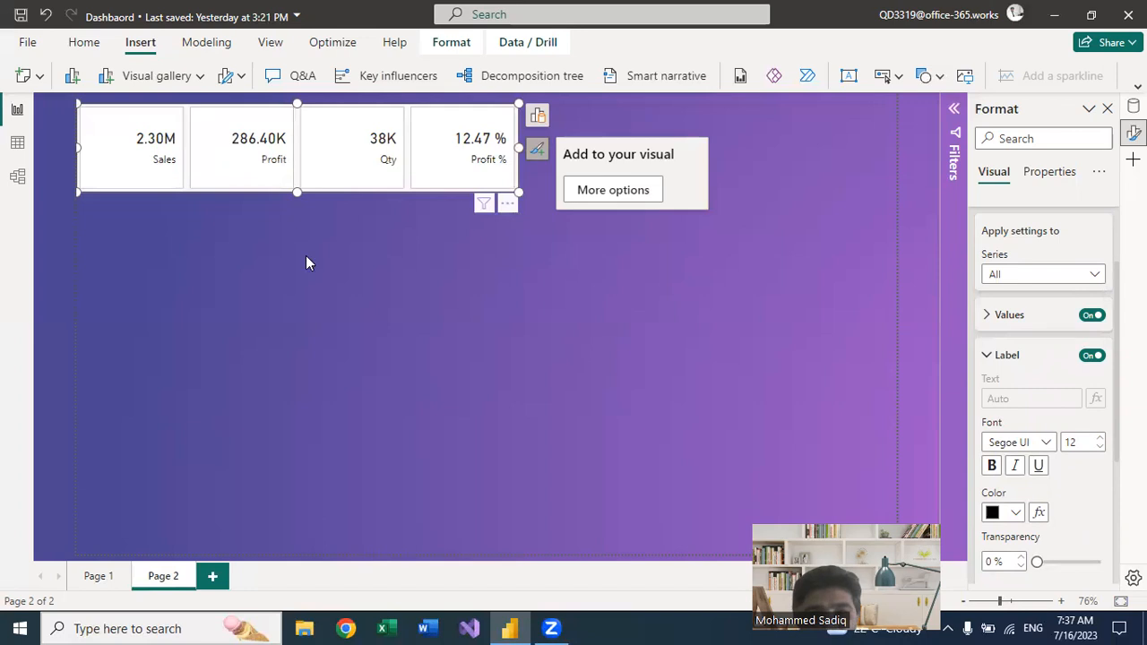
{"action": "type", "text": "16"}
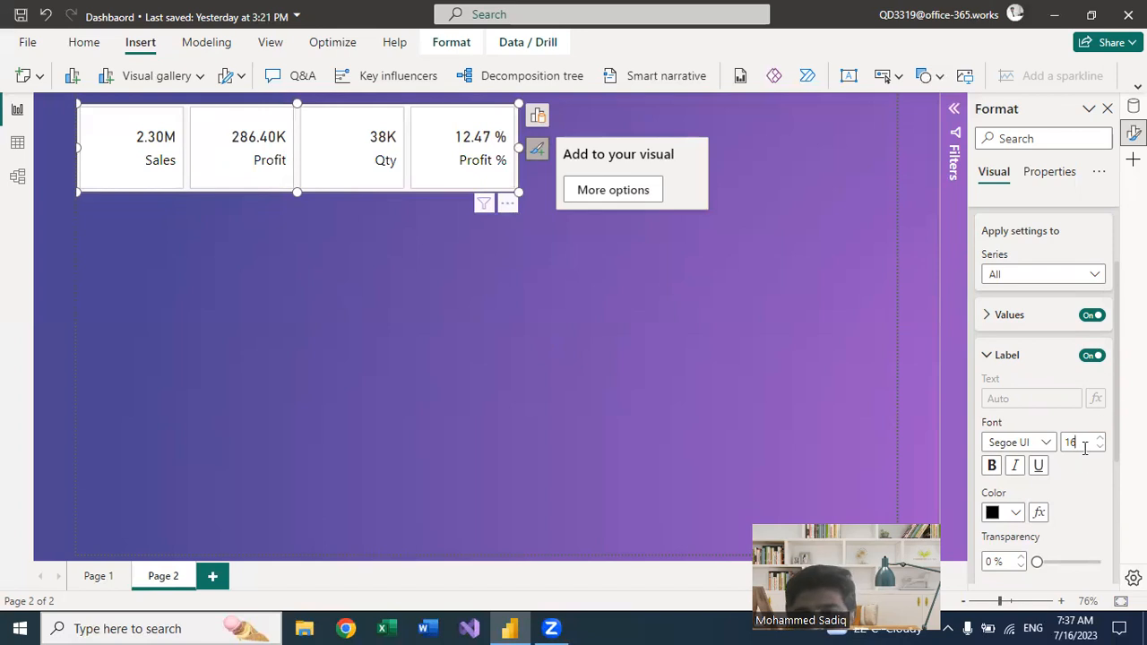
{"action": "key", "text": "BackSpace"}
{"action": "type", "text": "4"}
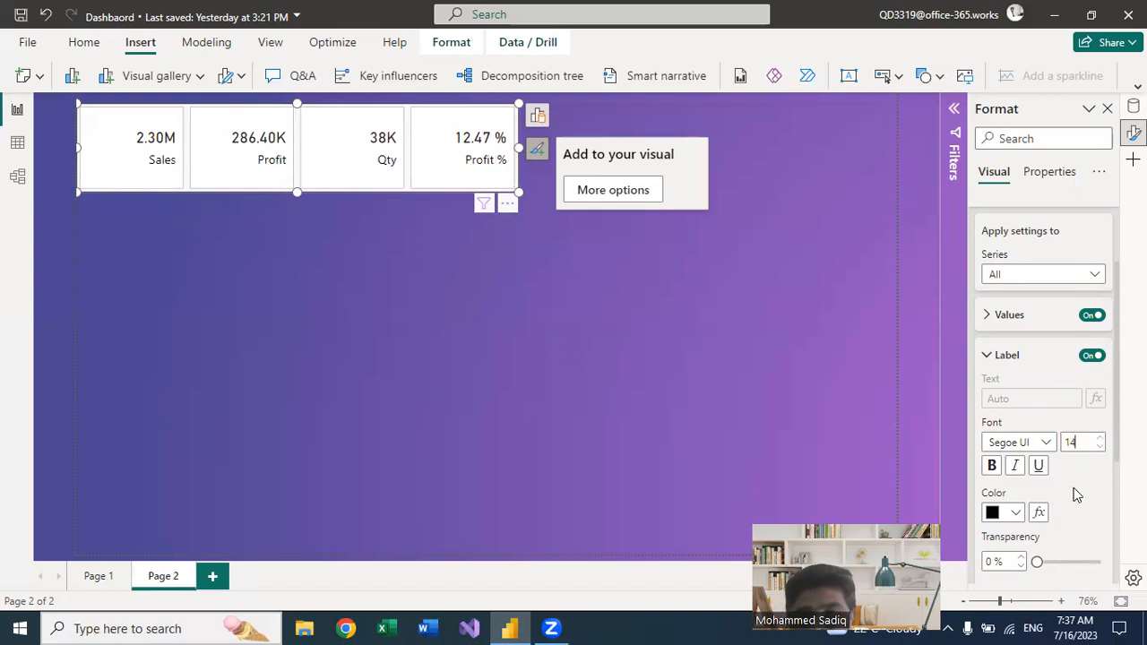
{"action": "left_click", "coordinate": [992, 466]}
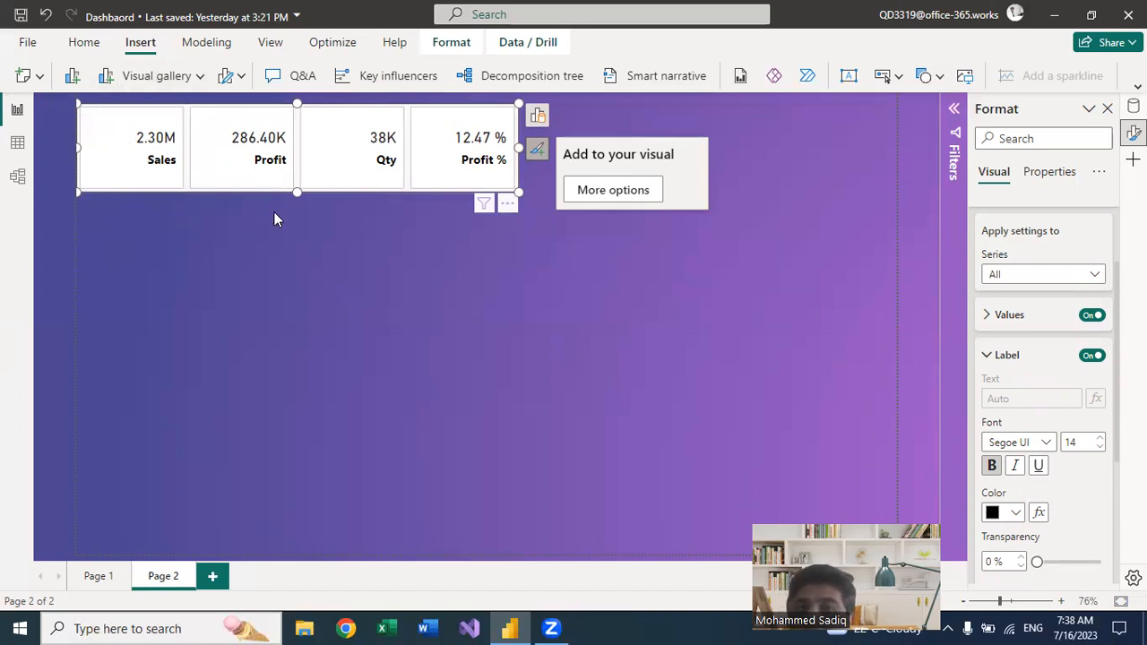
Step: Shrink the card visual slightly in width and height, and collapse the callout settings
{"action": "left_click_drag", "start_coordinate": [510, 180], "coordinate": [486, 170]}
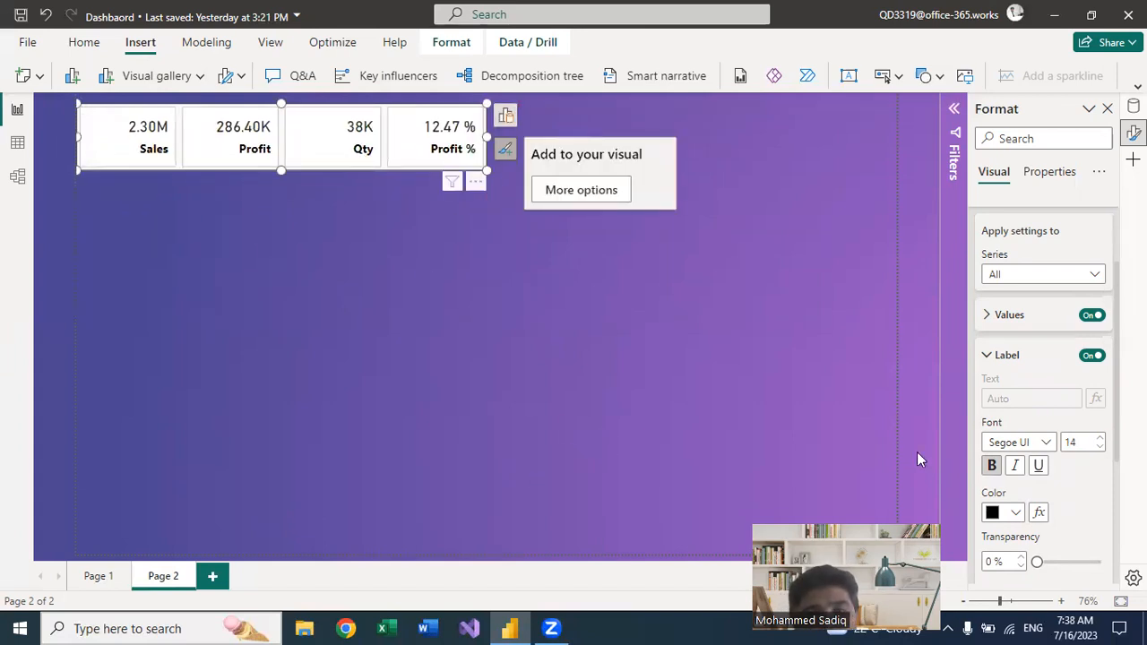
{"action": "left_click", "coordinate": [987, 358]}
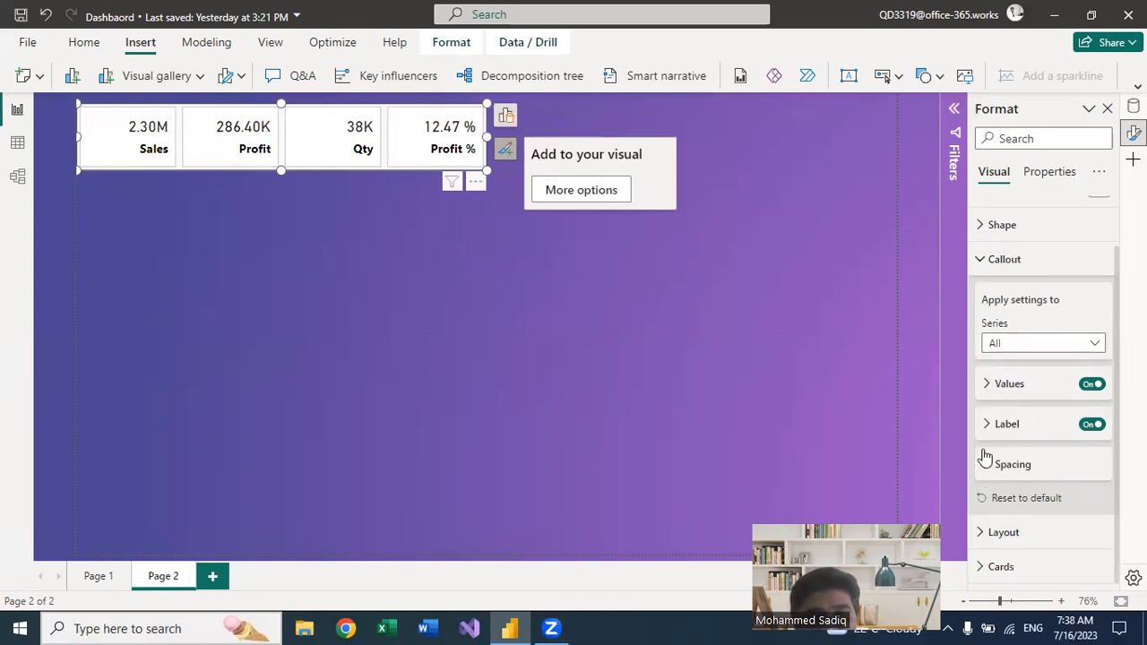
{"action": "left_click", "coordinate": [981, 259]}
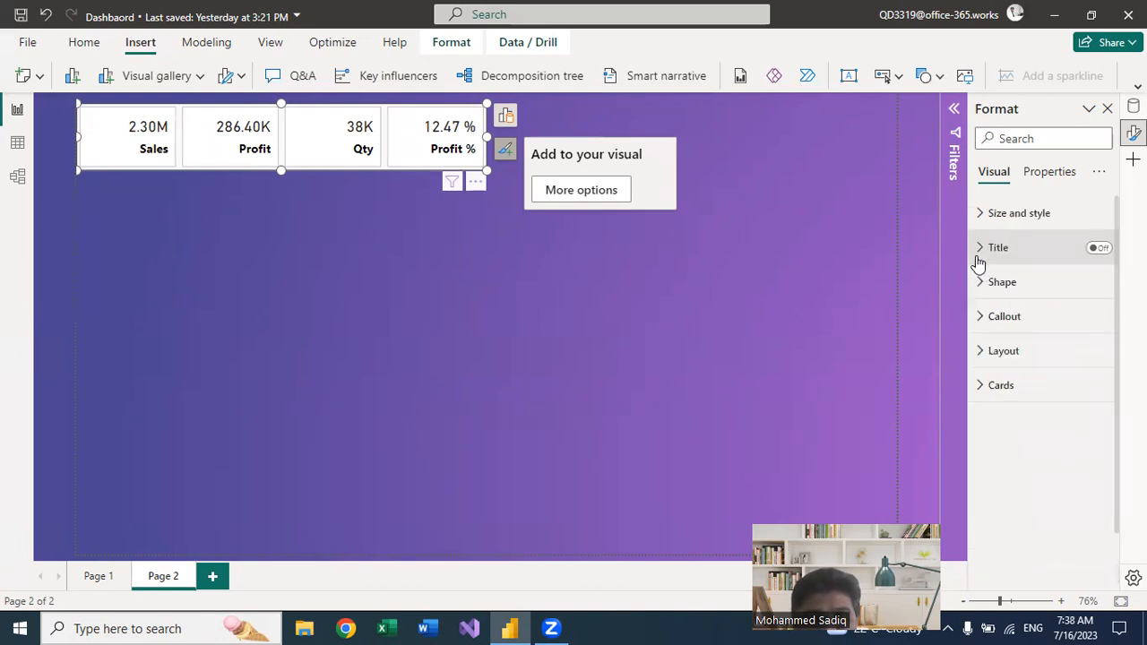
Step: Set the fill colour of all cards to the lightest grey theme shade
{"action": "left_click", "coordinate": [981, 386]}
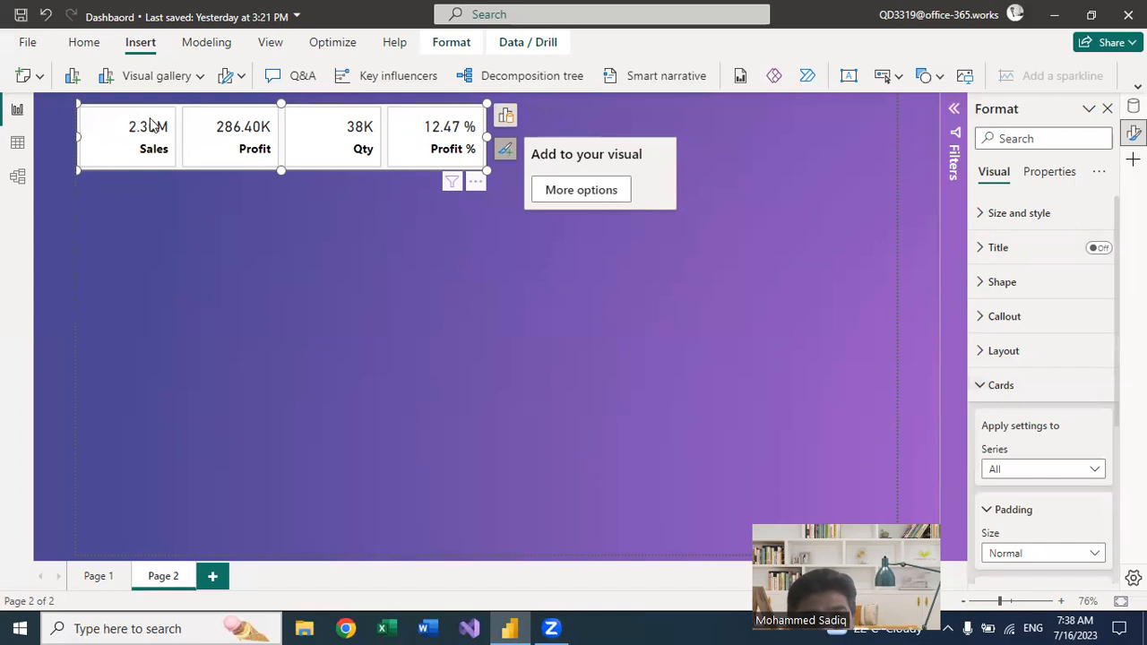
{"action": "scroll", "coordinate": [1014, 427], "scroll_direction": "down", "scroll_amount": 5}
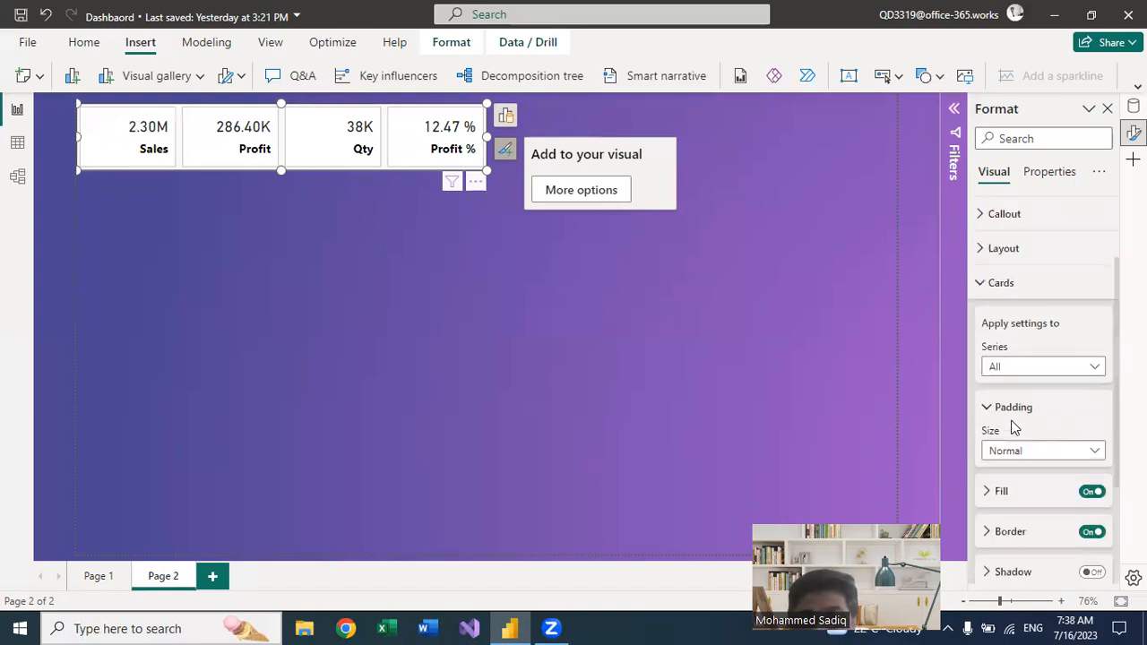
{"action": "scroll", "coordinate": [1014, 427], "scroll_direction": "down", "scroll_amount": 1}
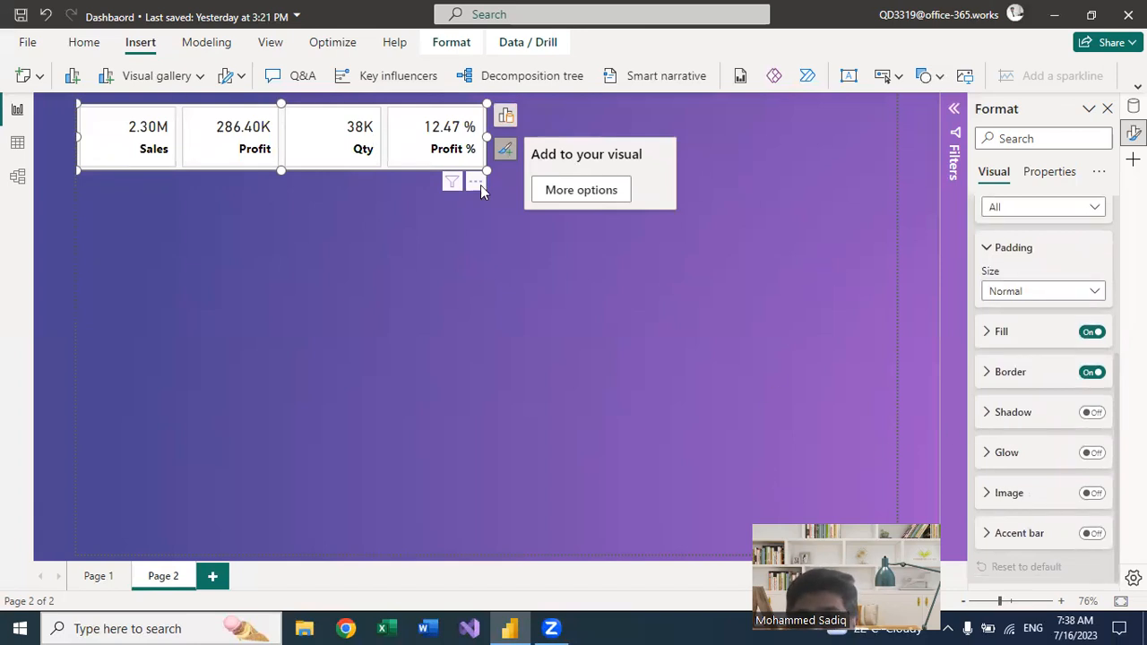
{"action": "left_click", "coordinate": [990, 332]}
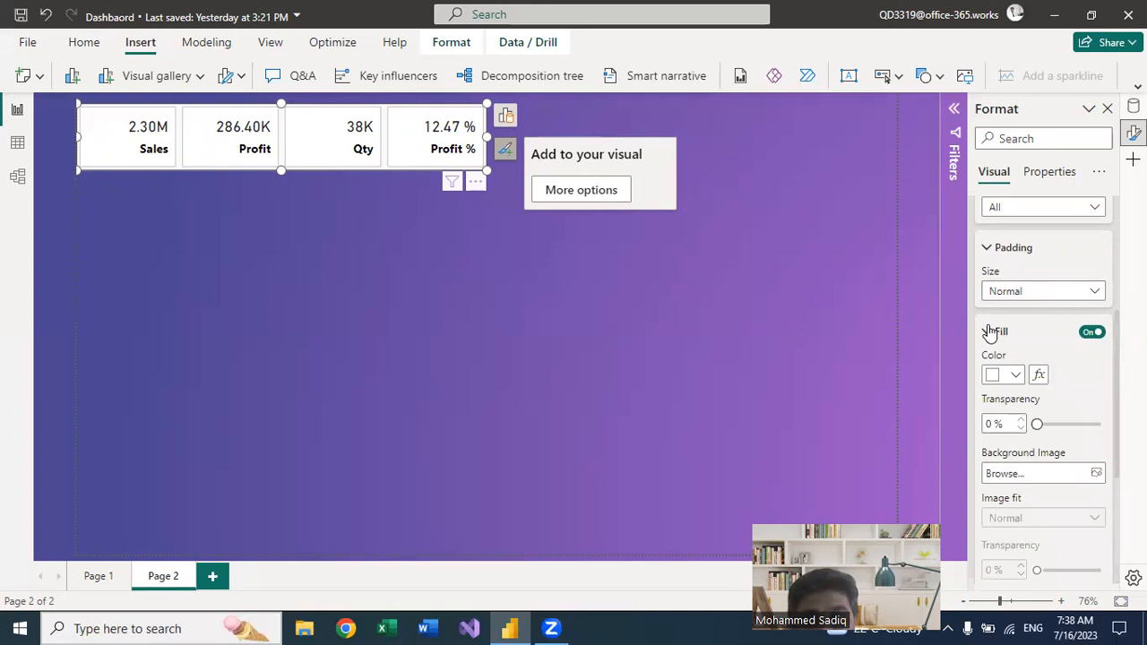
{"action": "left_click", "coordinate": [1015, 375]}
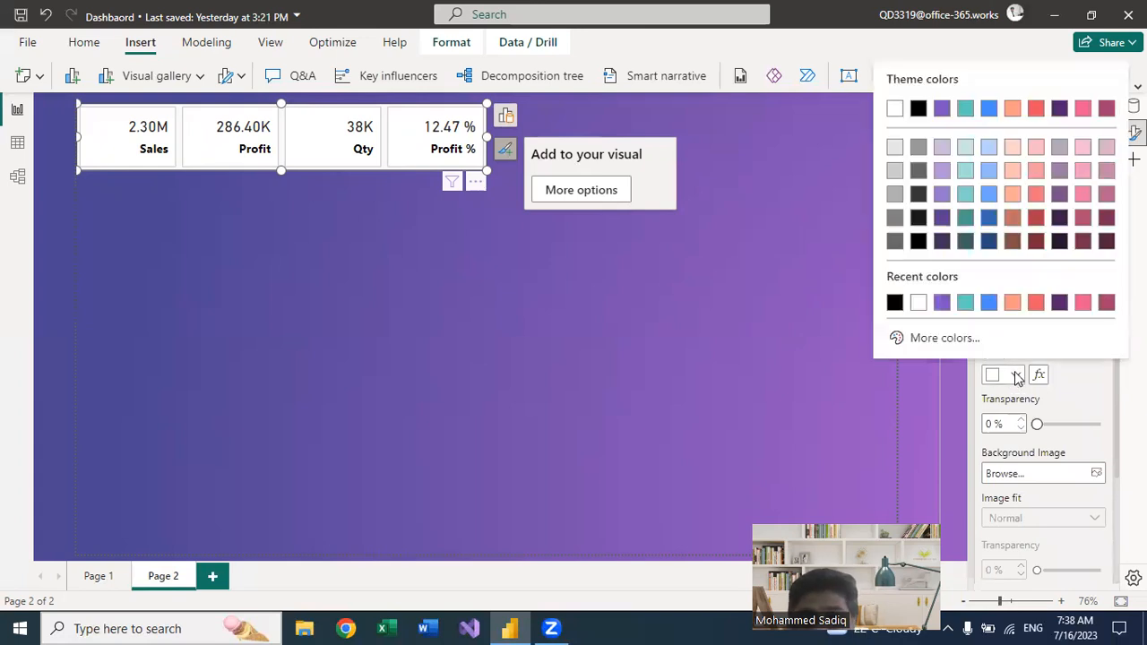
{"action": "left_click", "coordinate": [895, 148]}
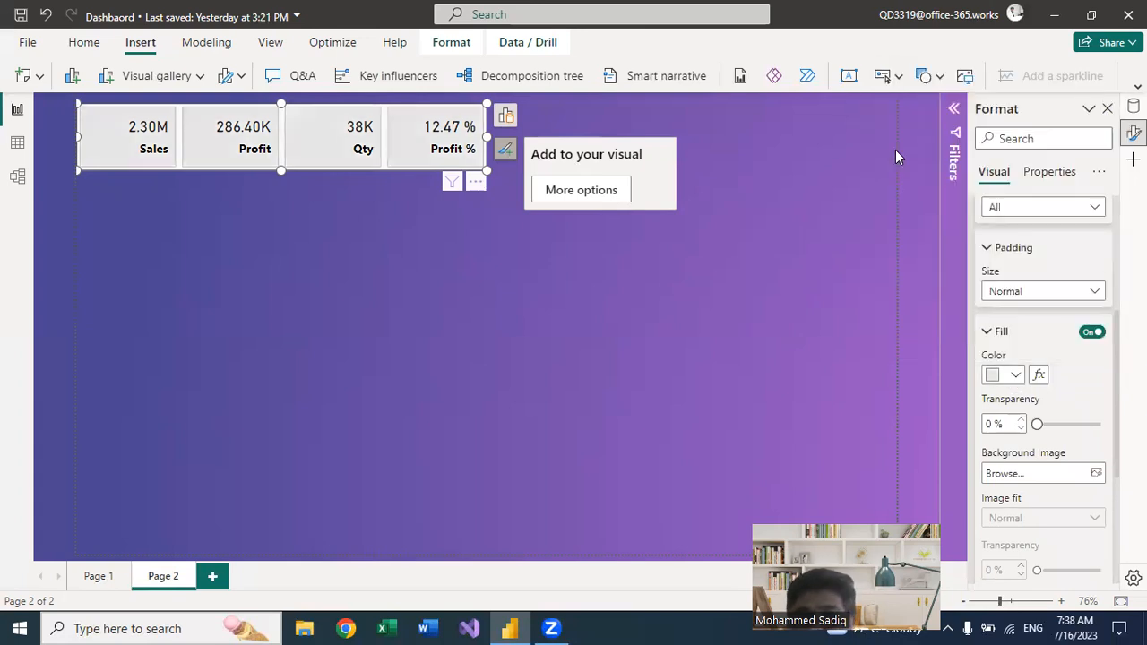
{"action": "left_click", "coordinate": [991, 333]}
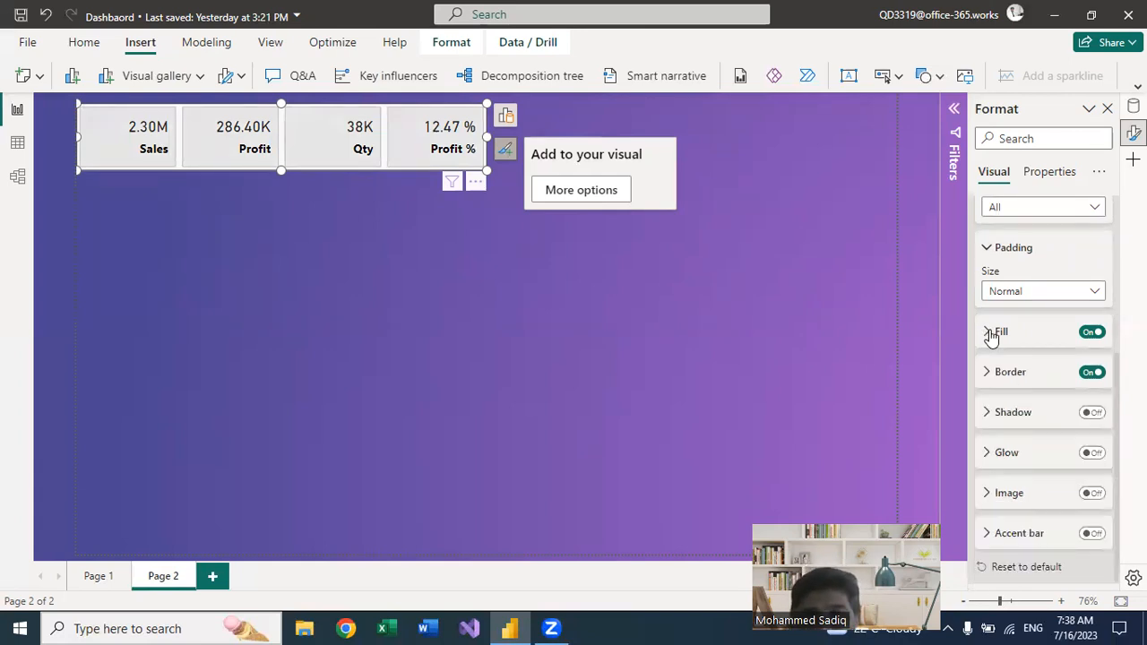
Step: Try the shadow and glow effects on all cards, and turn both off again
{"action": "left_click", "coordinate": [1090, 414]}
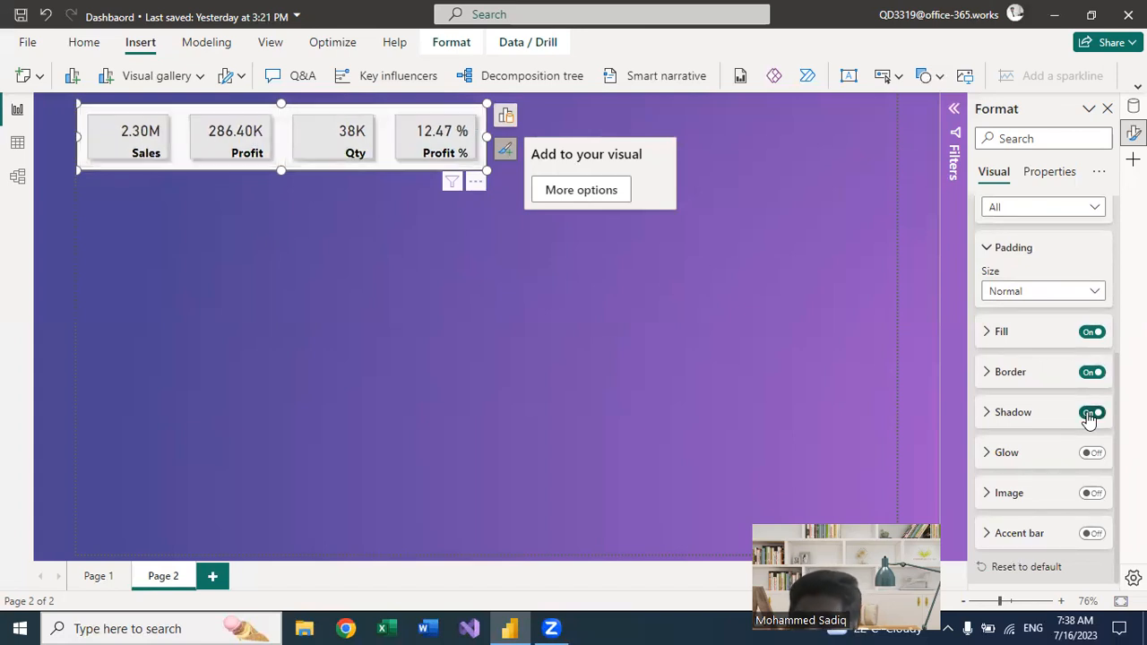
{"action": "left_click", "coordinate": [1090, 415]}
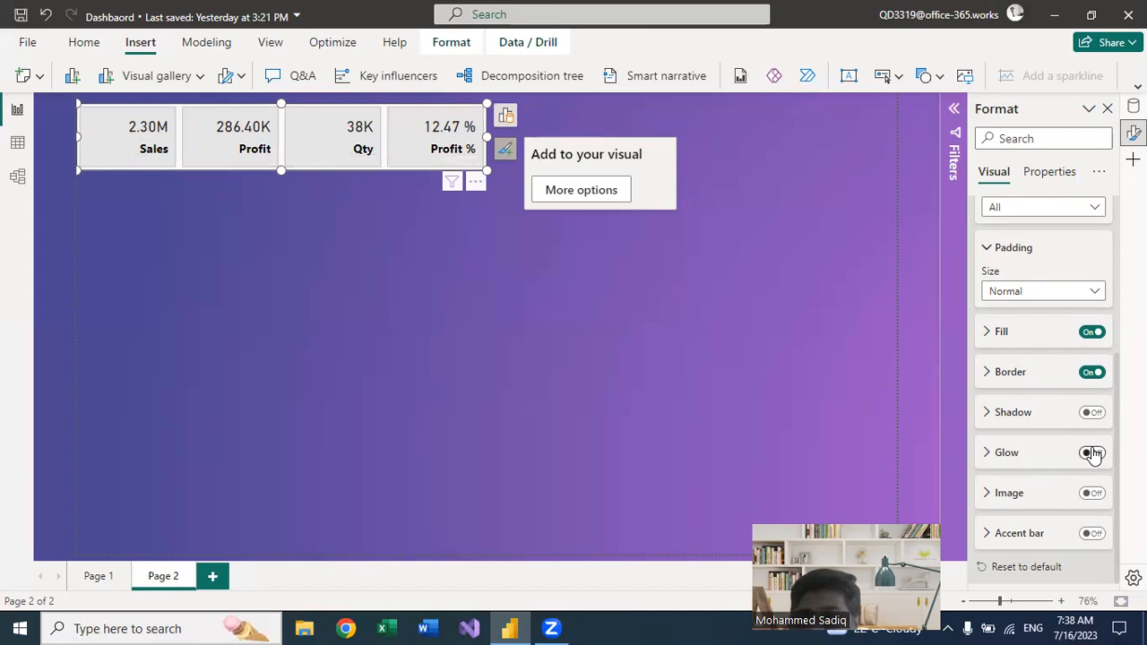
{"action": "left_click", "coordinate": [1093, 455]}
{"action": "left_click", "coordinate": [1092, 455]}
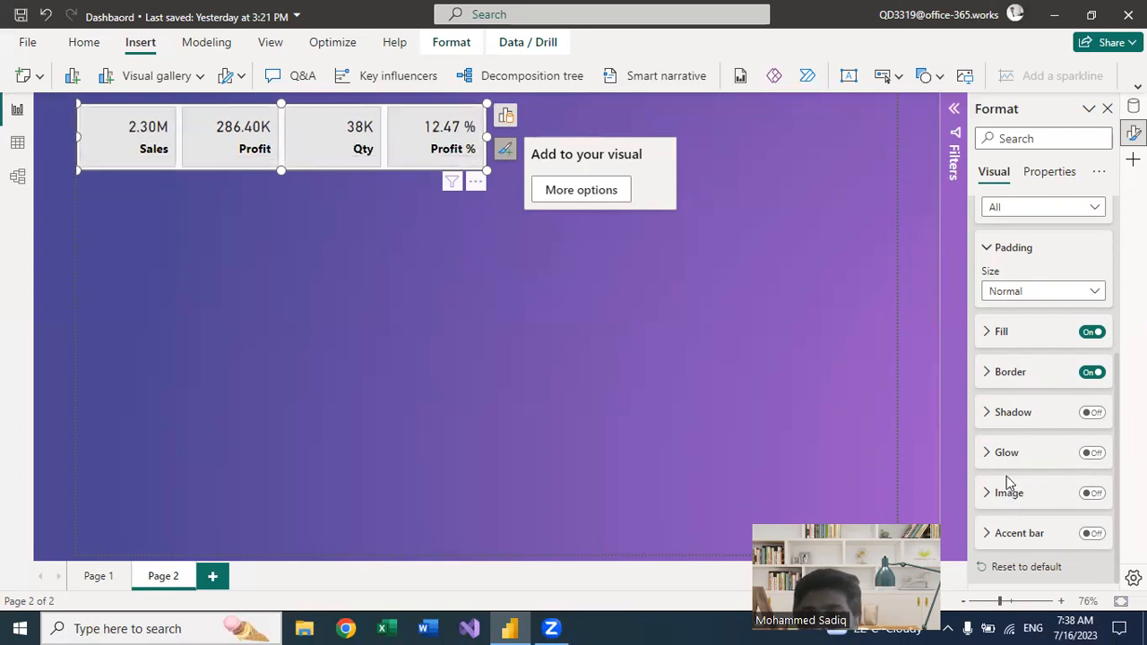
Step: Turn on the image option for the cards and restrict the card settings to the Sum of Sales series
{"action": "left_click", "coordinate": [1093, 495]}
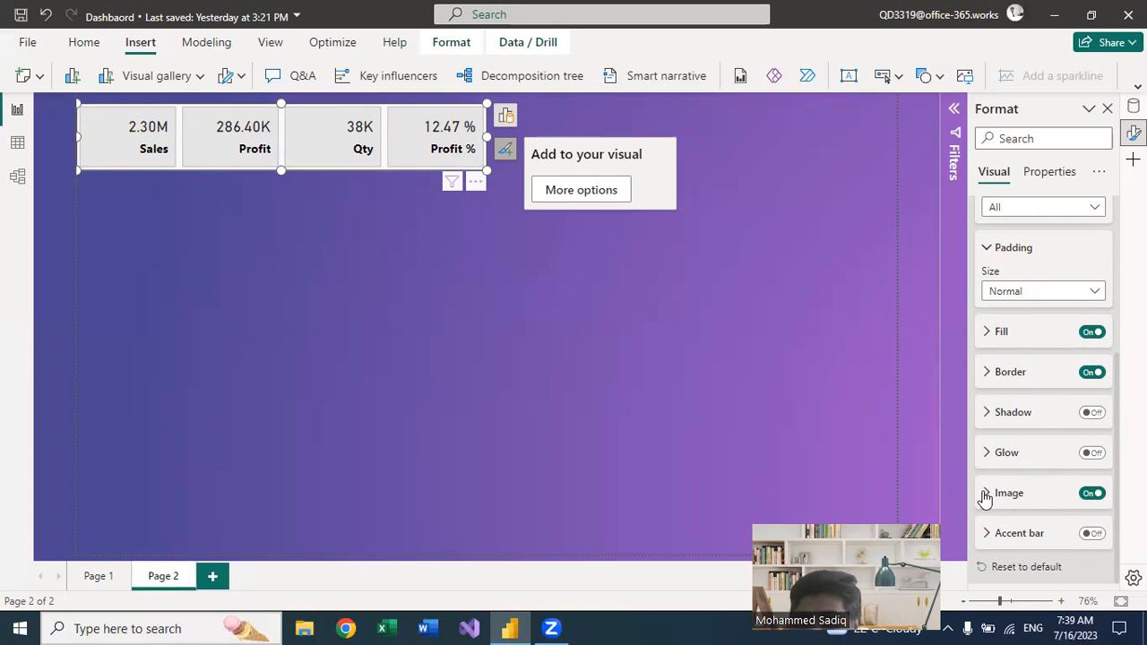
{"action": "left_click", "coordinate": [1101, 503]}
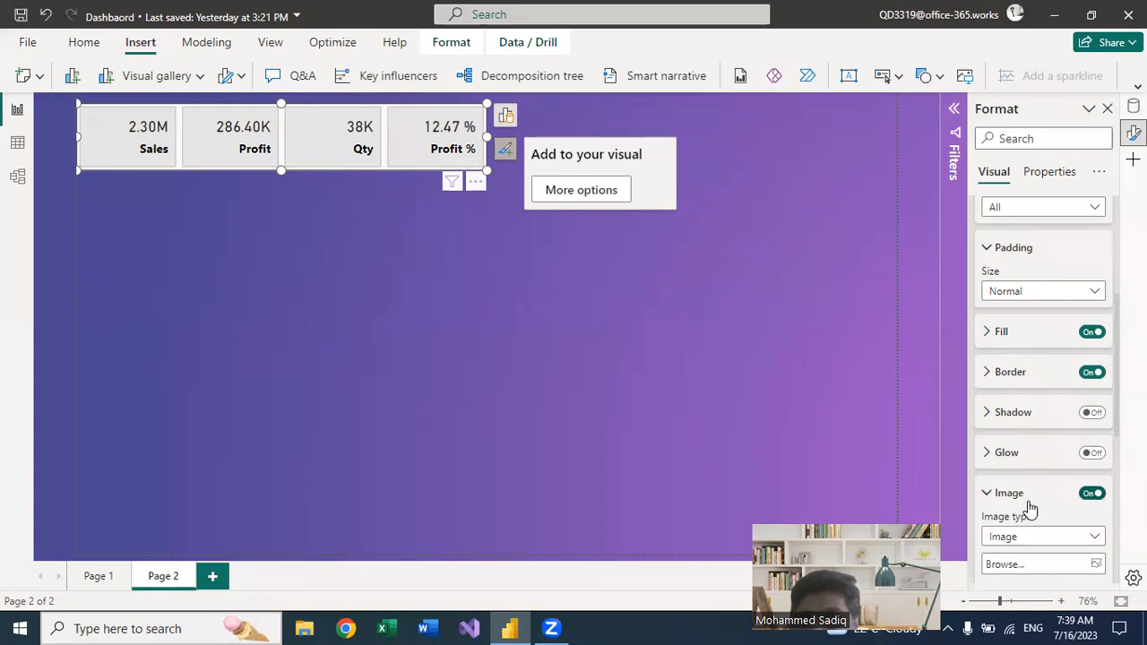
{"action": "scroll", "coordinate": [1030, 466], "scroll_direction": "down", "scroll_amount": 3}
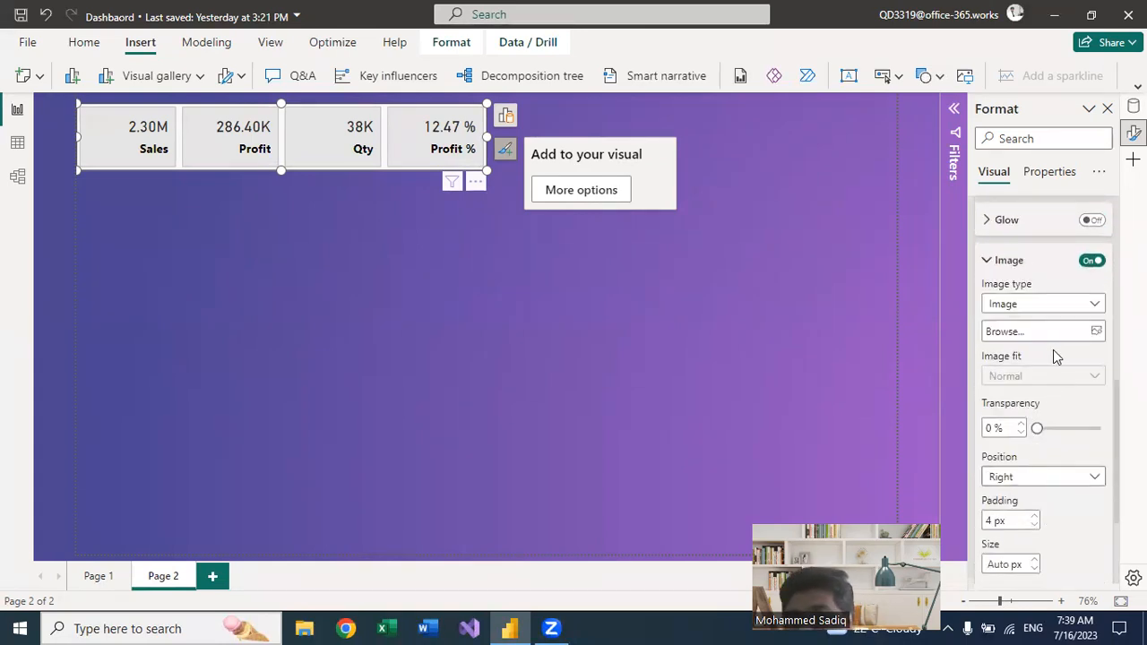
{"action": "scroll", "coordinate": [1053, 349], "scroll_direction": "up", "scroll_amount": 5}
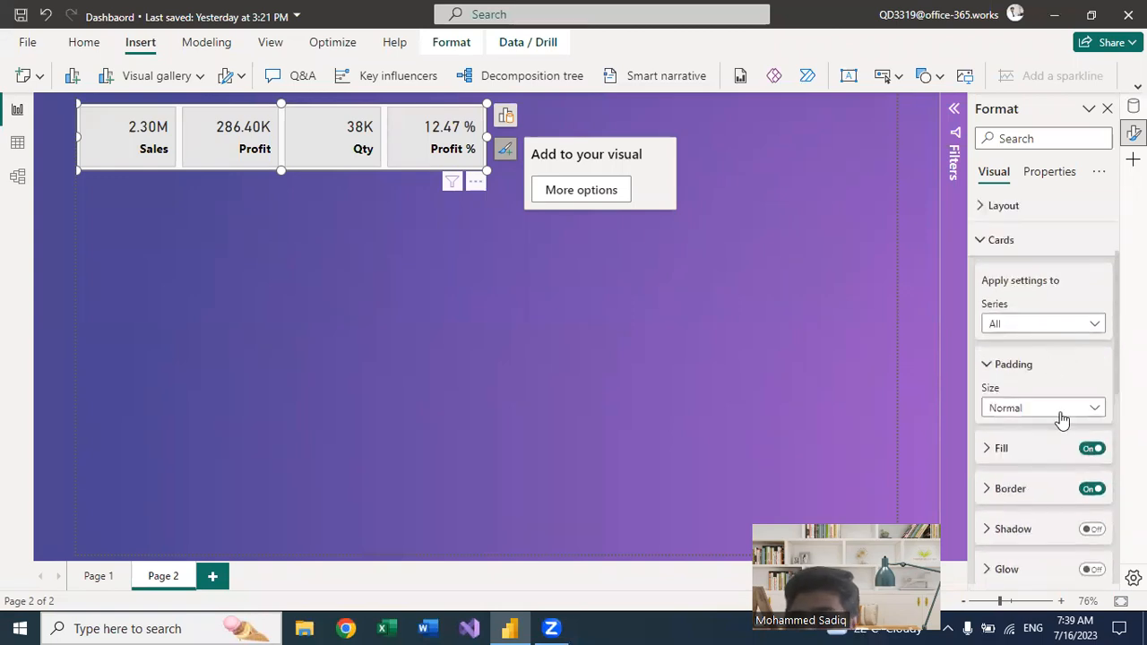
{"action": "scroll", "coordinate": [1066, 434], "scroll_direction": "down", "scroll_amount": 2}
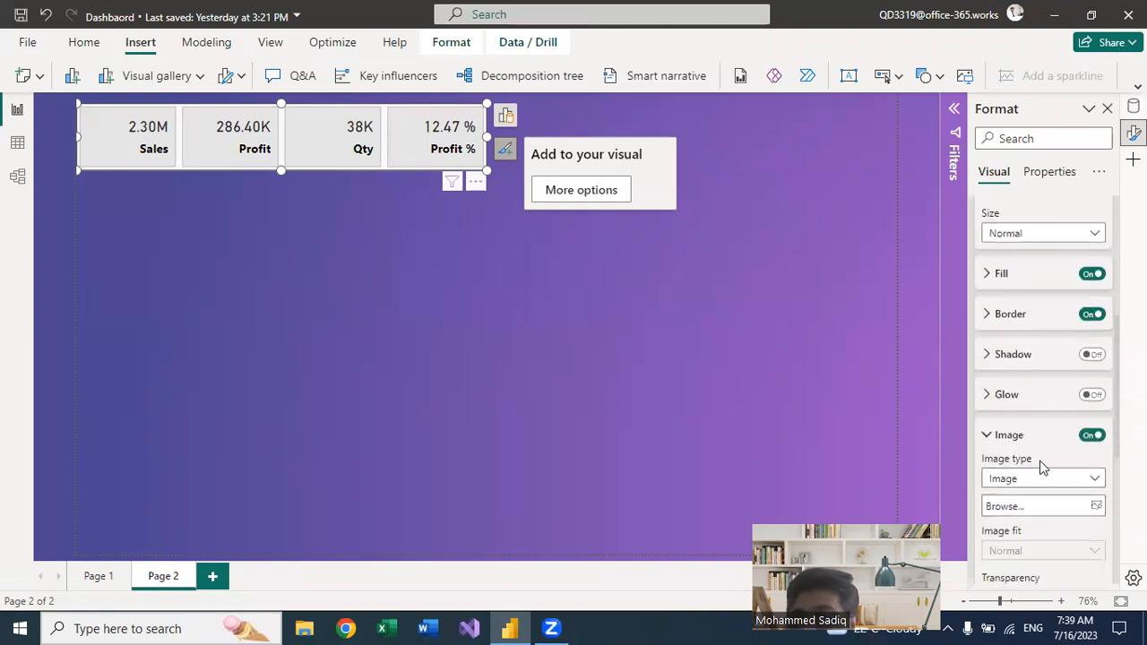
{"action": "scroll", "coordinate": [1065, 429], "scroll_direction": "up", "scroll_amount": 1}
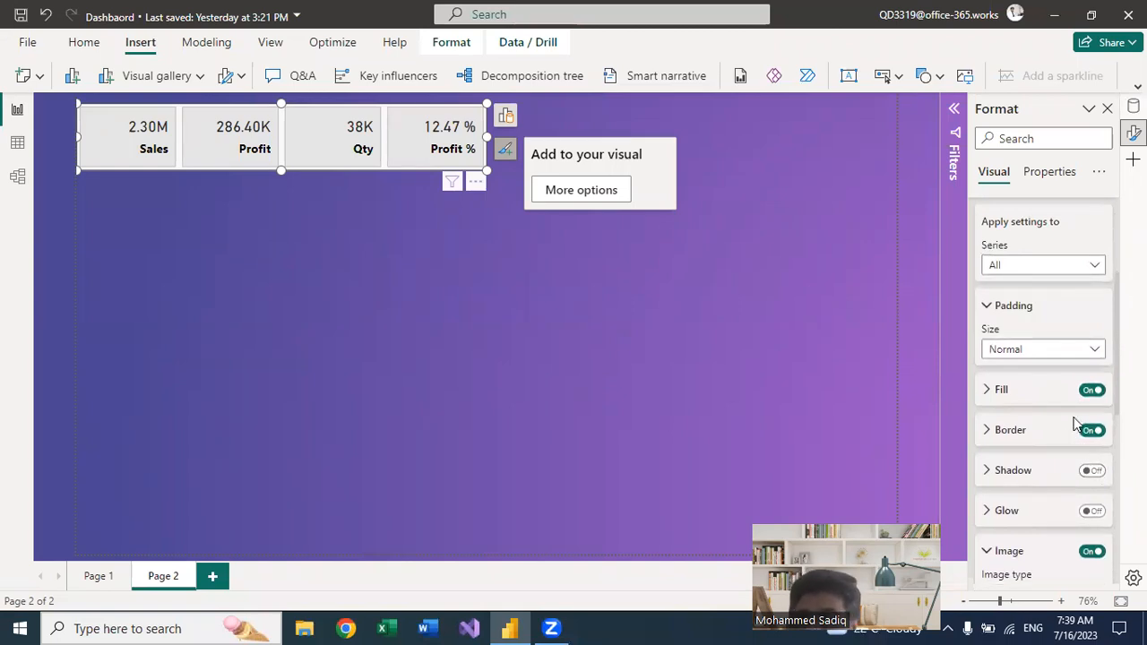
{"action": "left_click", "coordinate": [1094, 267]}
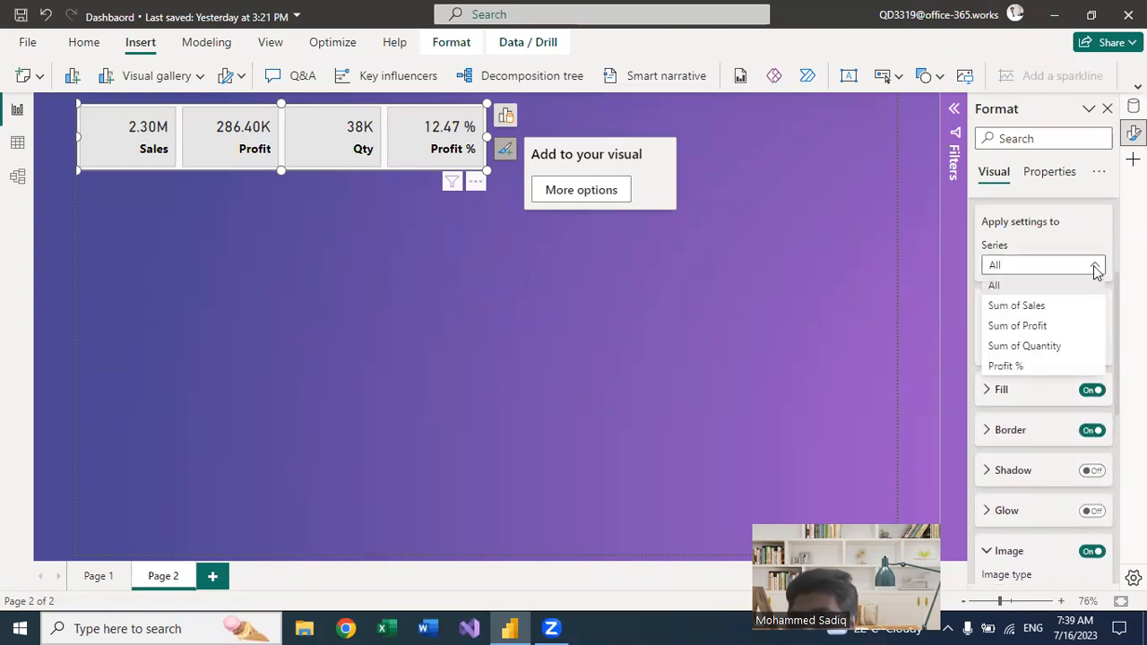
{"action": "left_click", "coordinate": [1053, 308]}
Step: Load the Sales1 picture from the Images folder on New Volume (I:) as the Sales card's image
{"action": "scroll", "coordinate": [1041, 381], "scroll_direction": "down", "scroll_amount": 1}
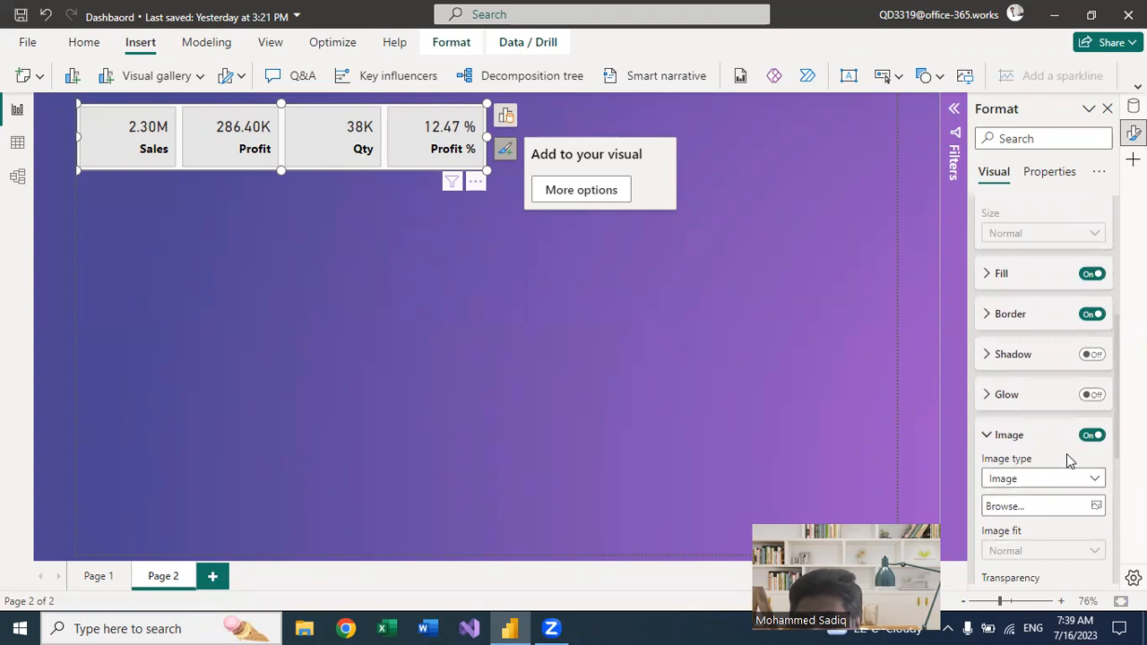
{"action": "scroll", "coordinate": [1069, 461], "scroll_direction": "down", "scroll_amount": 1}
{"action": "scroll", "coordinate": [1068, 461], "scroll_direction": "down", "scroll_amount": 1}
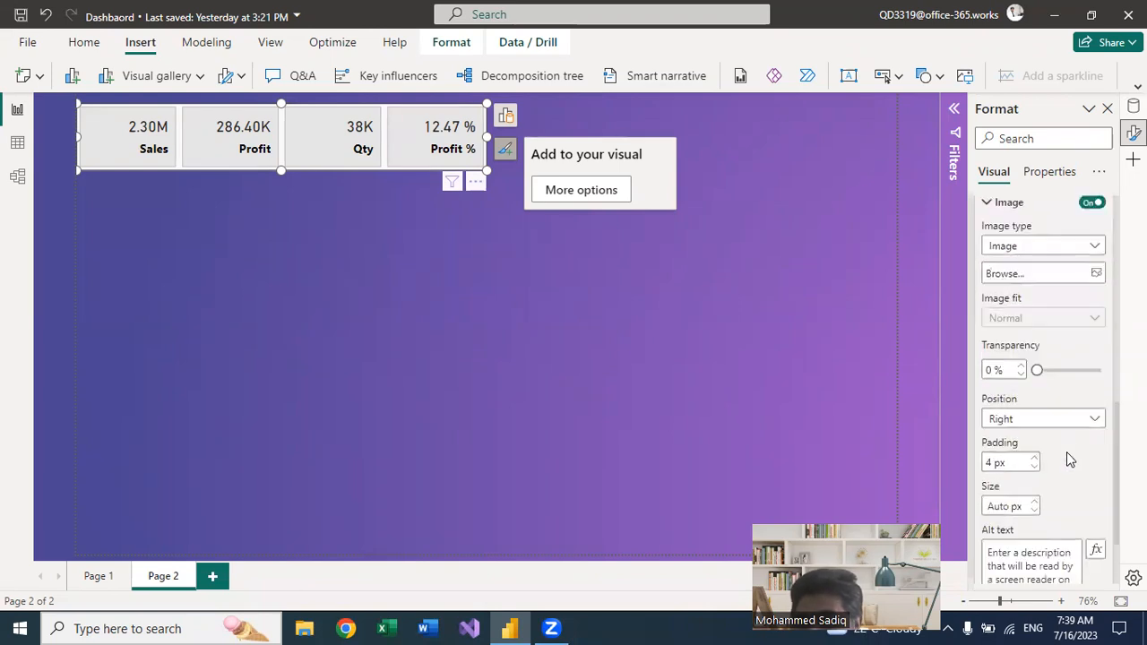
{"action": "scroll", "coordinate": [1063, 426], "scroll_direction": "up", "scroll_amount": 1}
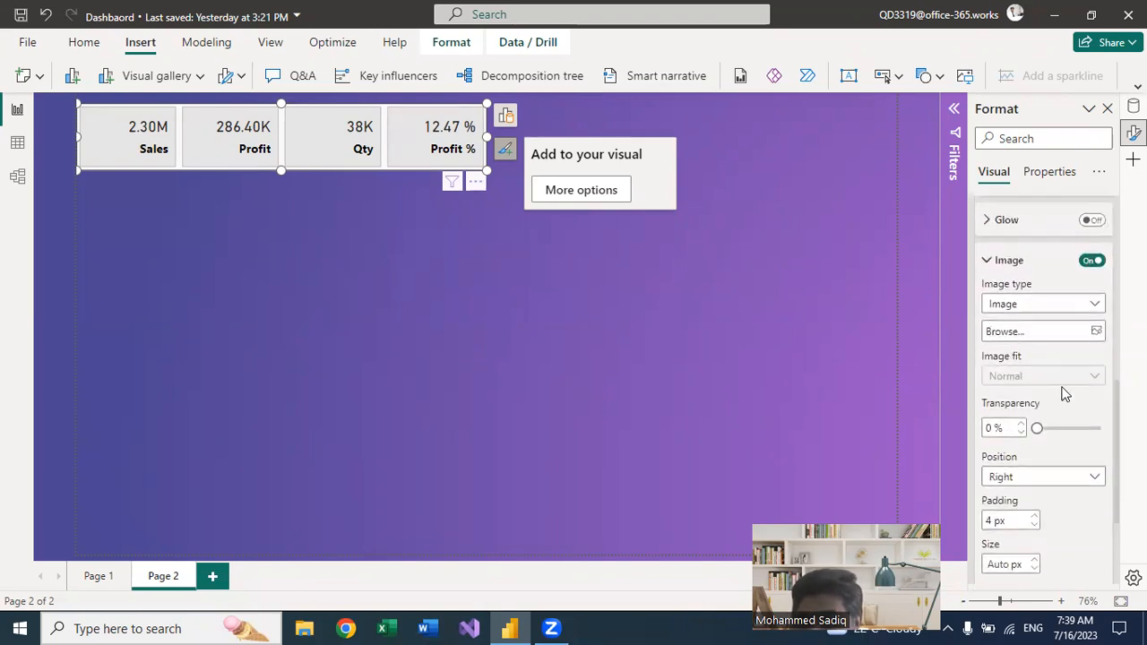
{"action": "left_click", "coordinate": [1097, 332]}
{"action": "scroll", "coordinate": [494, 259], "scroll_direction": "down", "scroll_amount": 3}
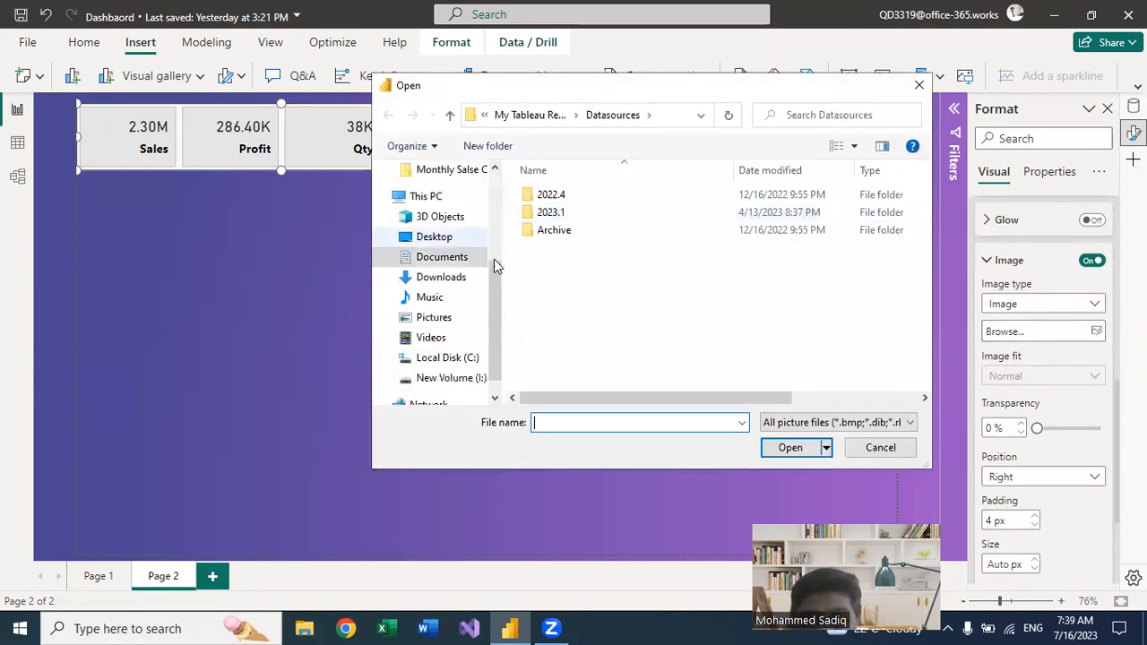
{"action": "left_click", "coordinate": [457, 378]}
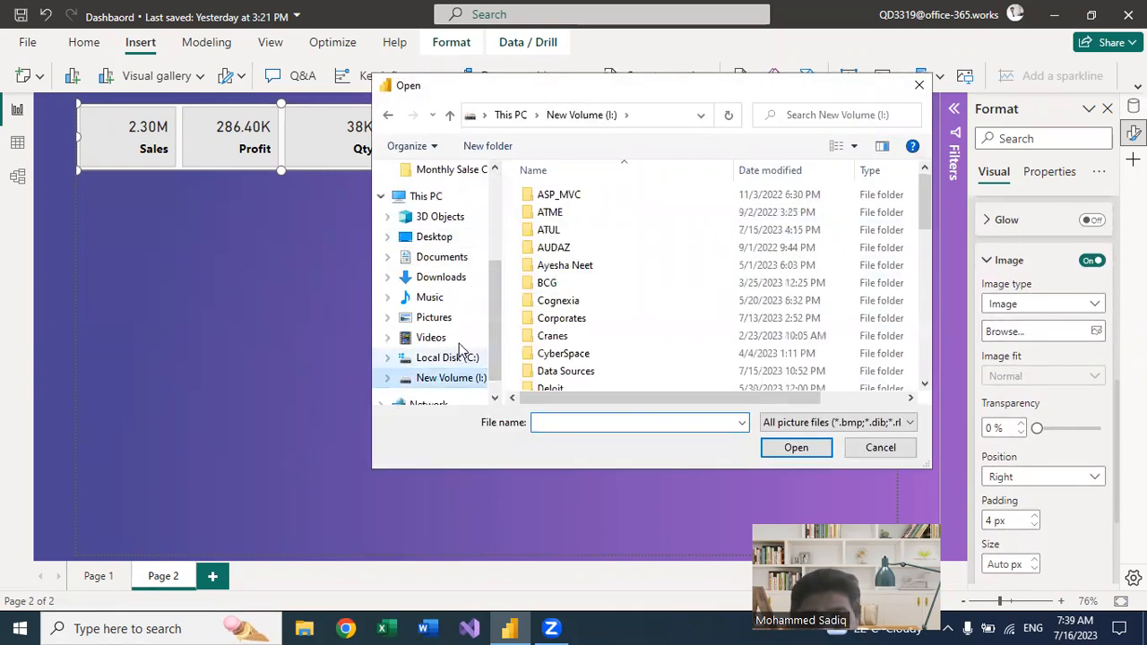
{"action": "double_click", "coordinate": [573, 228]}
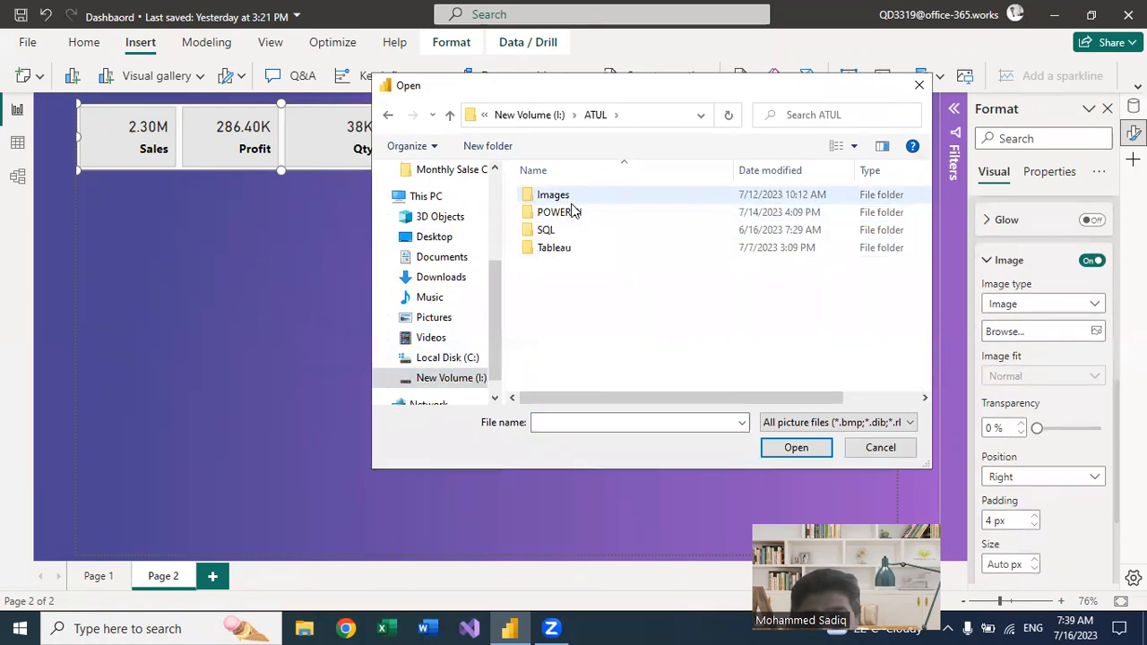
{"action": "double_click", "coordinate": [575, 195]}
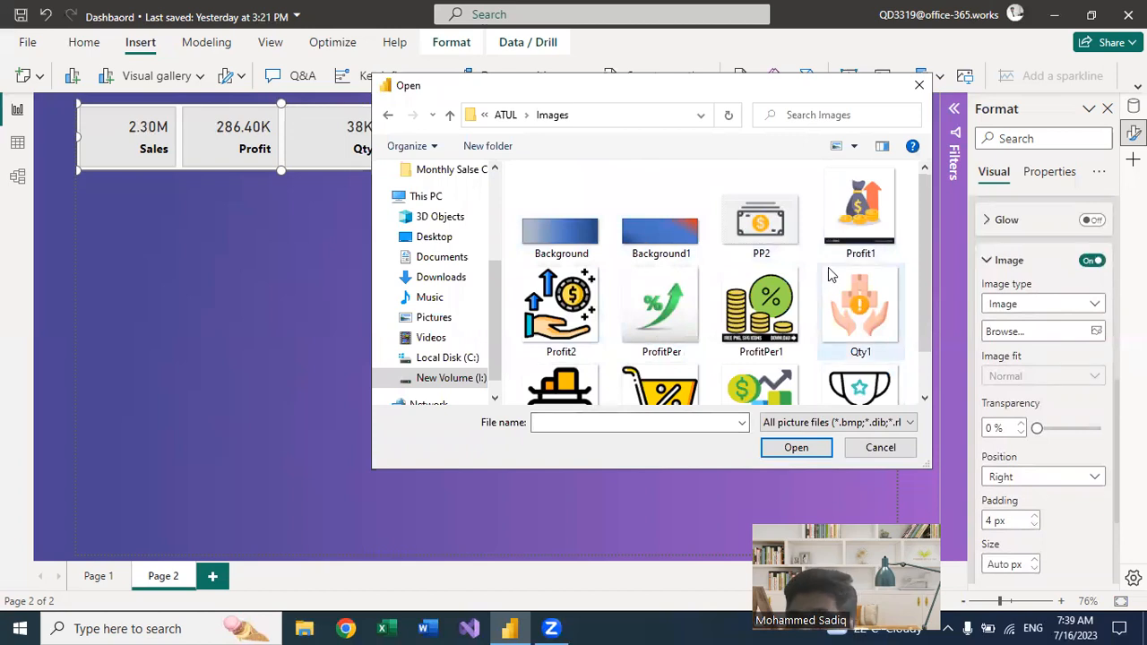
{"action": "scroll", "coordinate": [627, 321], "scroll_direction": "down", "scroll_amount": 1}
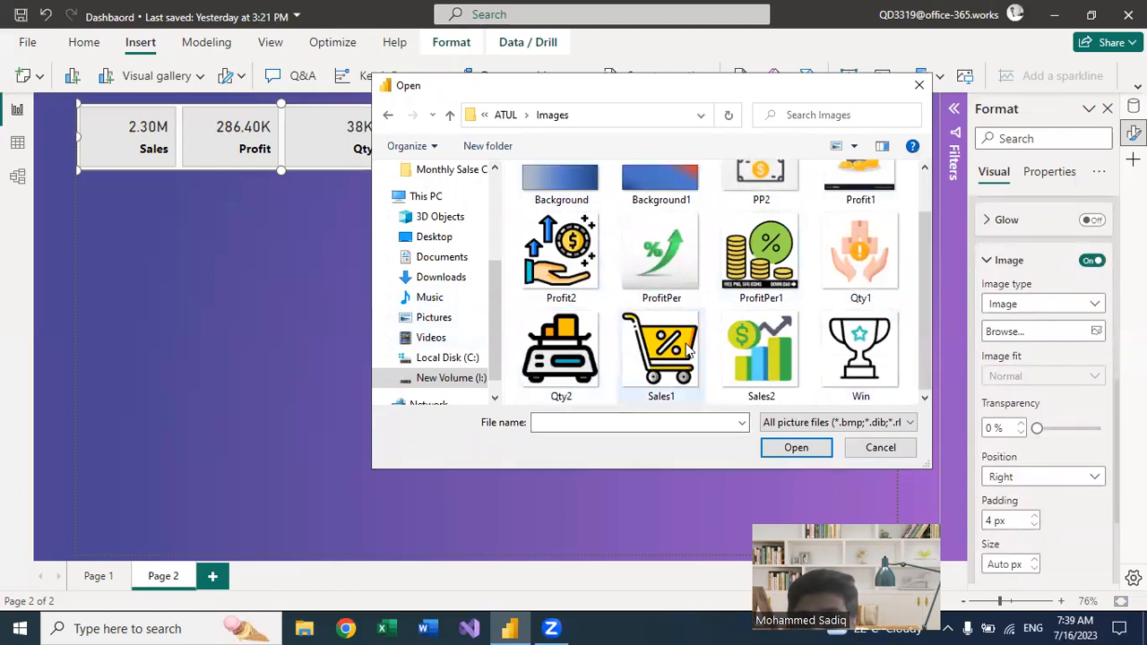
{"action": "left_click", "coordinate": [633, 321]}
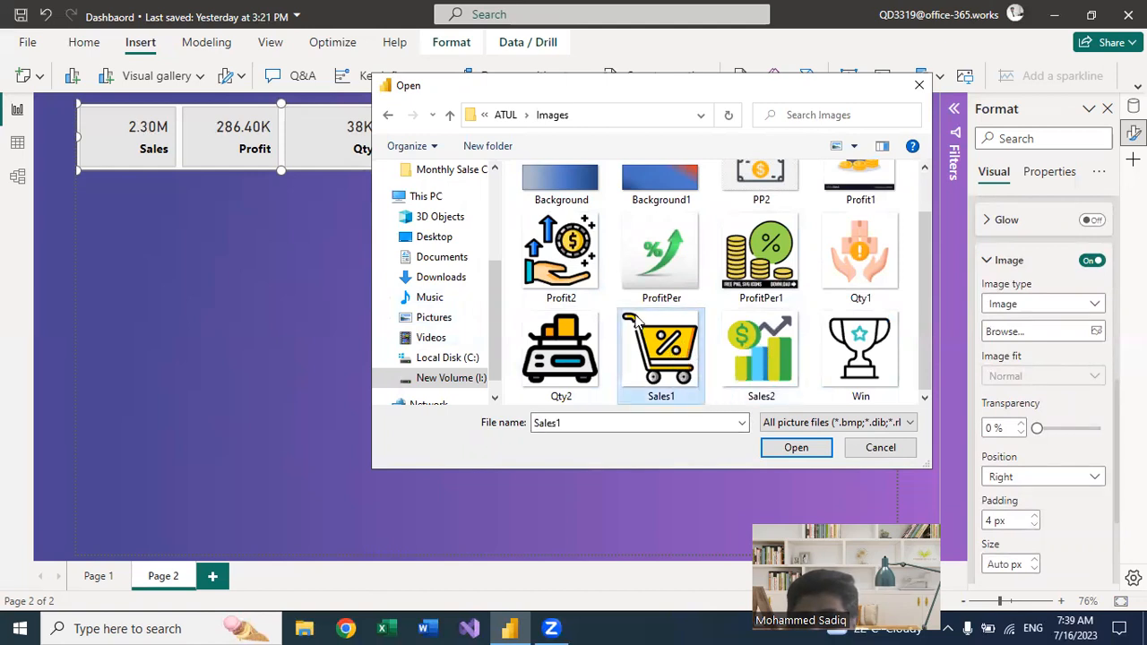
{"action": "left_click", "coordinate": [794, 448]}
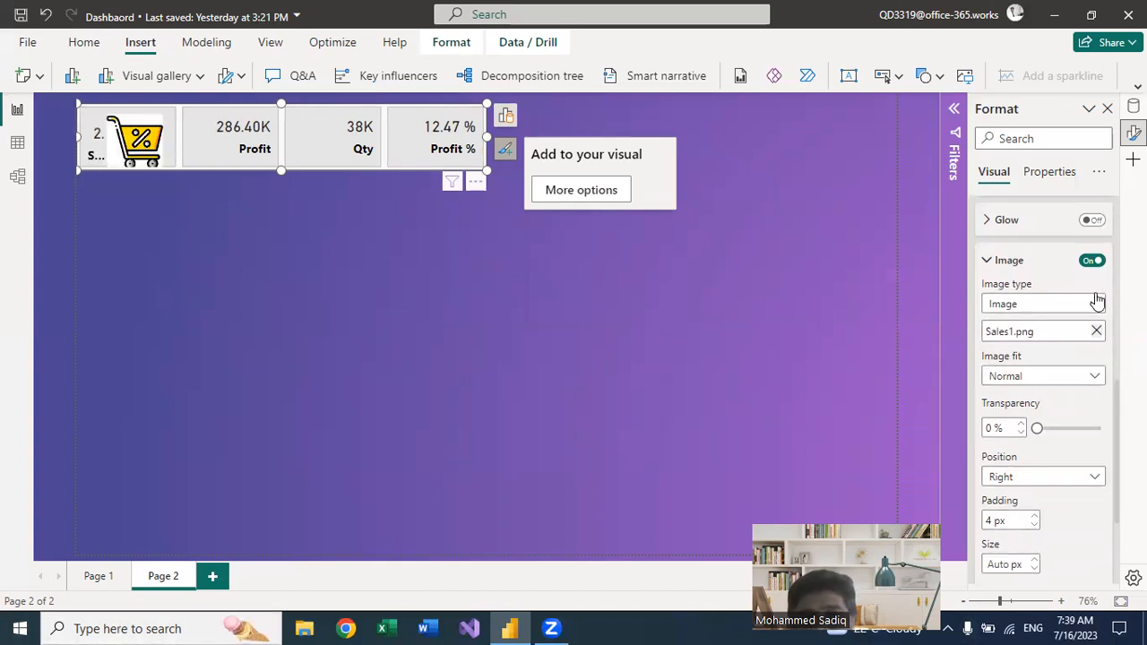
Step: Position the Sales card's image on the left and reduce its padding to 2 px
{"action": "scroll", "coordinate": [1043, 378], "scroll_direction": "up", "scroll_amount": 3}
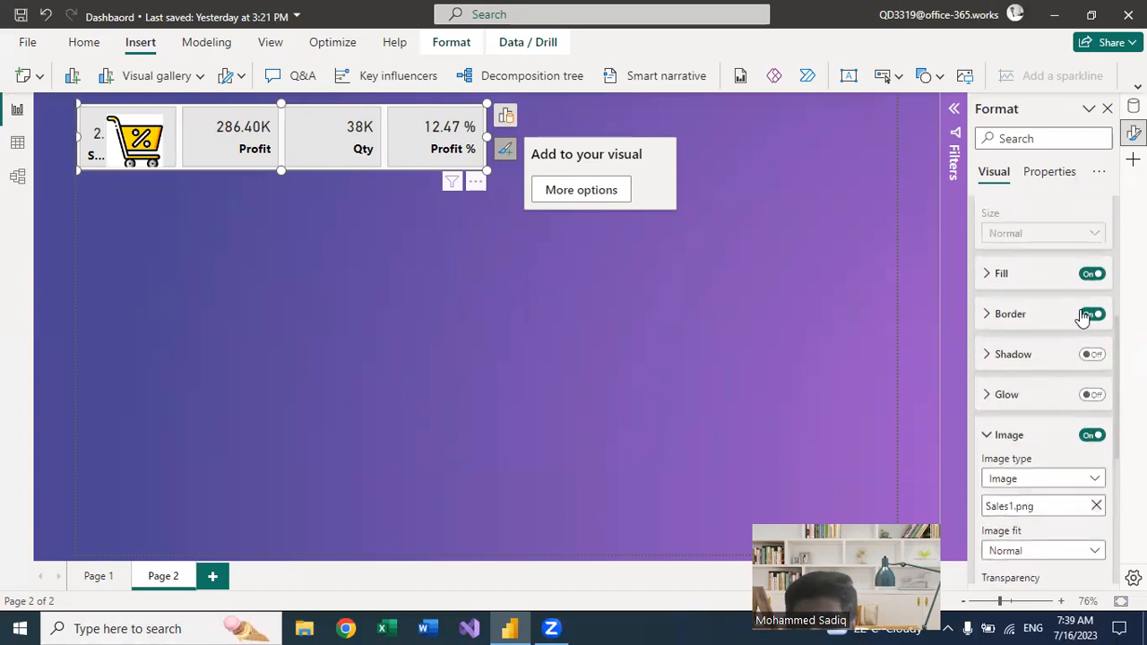
{"action": "scroll", "coordinate": [1055, 453], "scroll_direction": "down", "scroll_amount": 5}
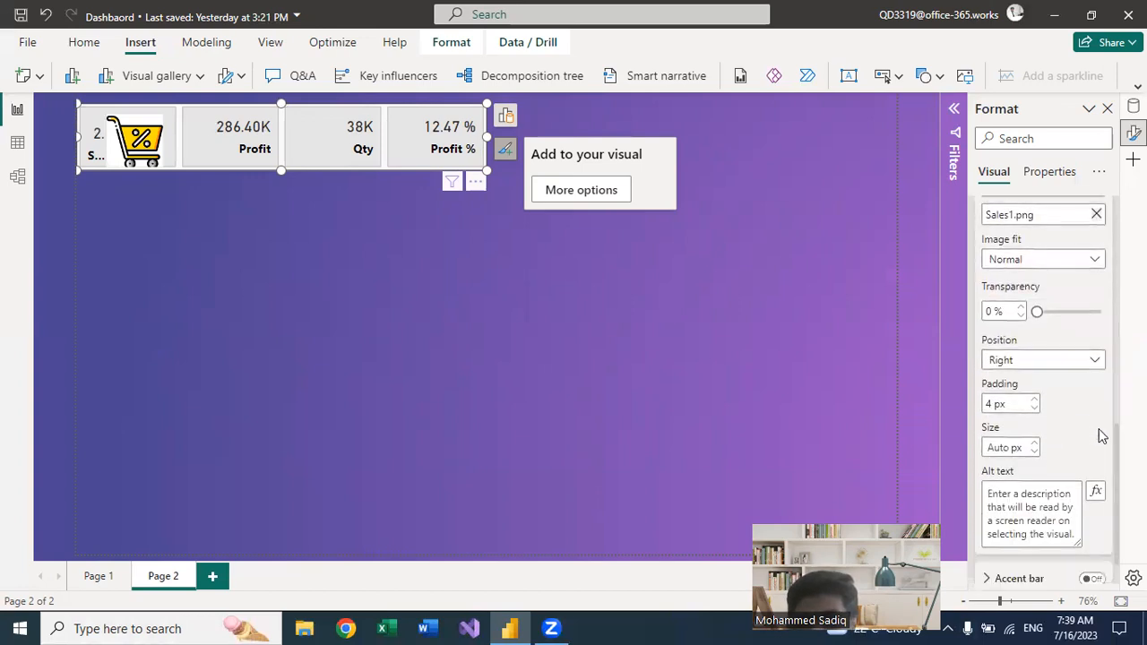
{"action": "left_click", "coordinate": [1094, 359]}
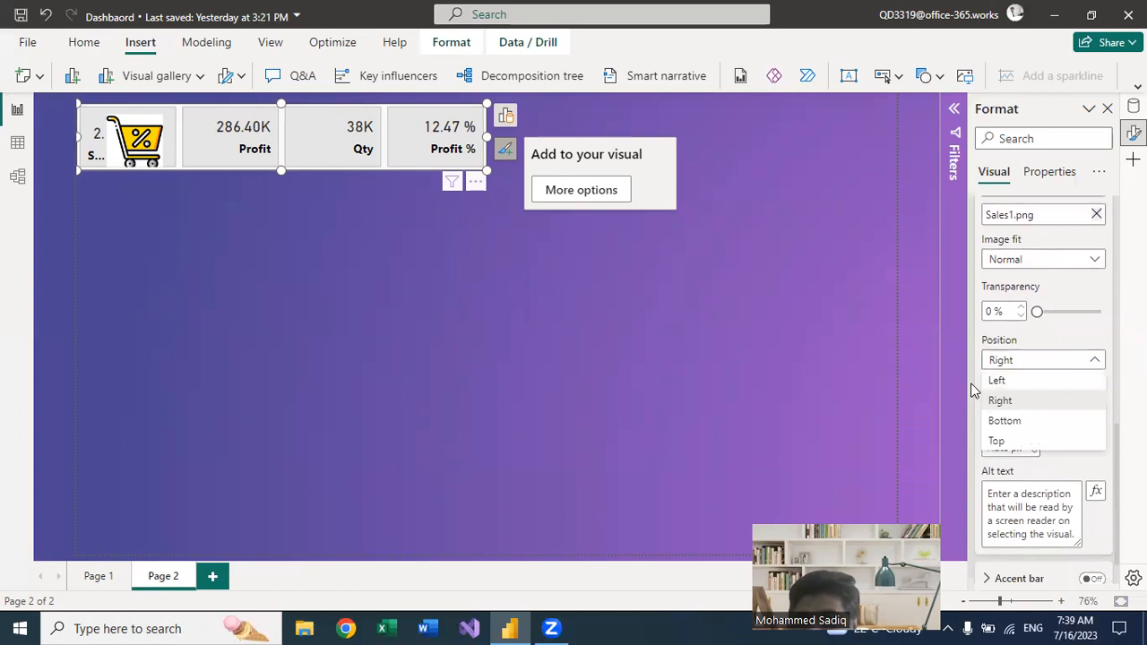
{"action": "left_click", "coordinate": [1013, 383]}
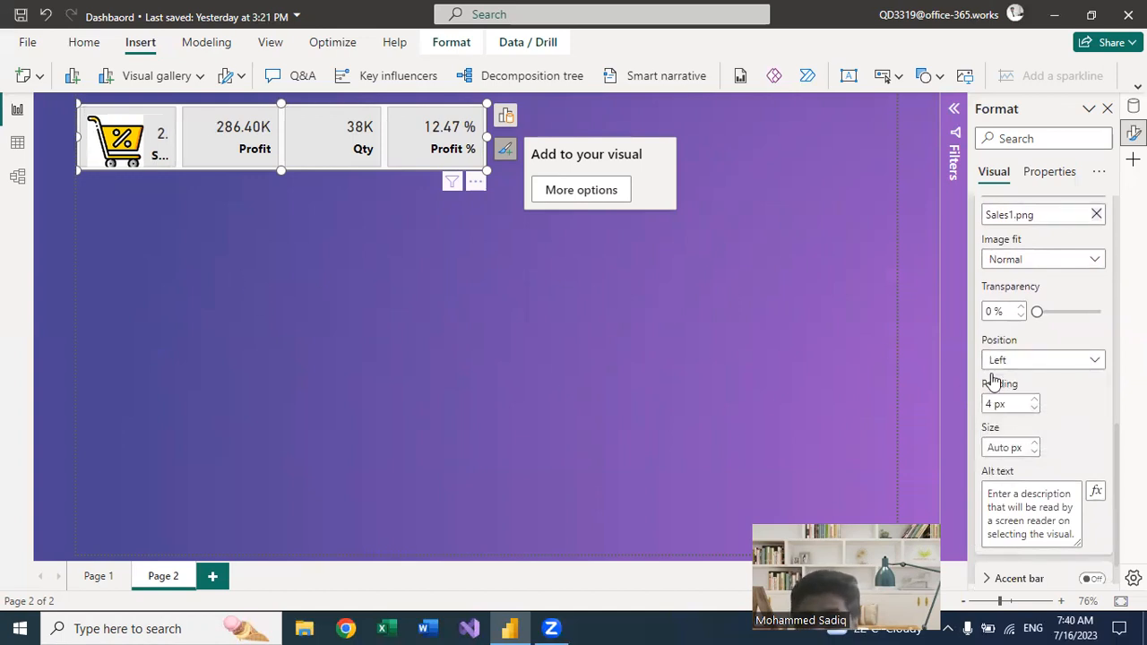
{"action": "scroll", "coordinate": [1069, 427], "scroll_direction": "down", "scroll_amount": 1}
{"action": "scroll", "coordinate": [1068, 417], "scroll_direction": "up", "scroll_amount": 3}
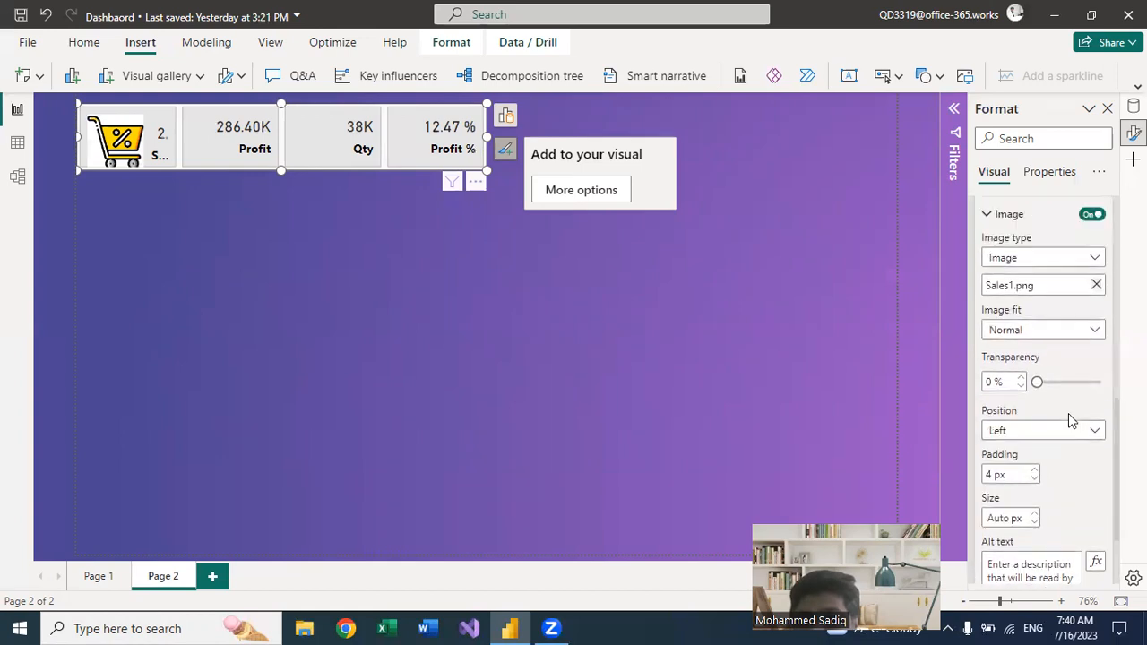
{"action": "left_click", "coordinate": [1035, 482]}
{"action": "scroll", "coordinate": [1082, 469], "scroll_direction": "down", "scroll_amount": 3}
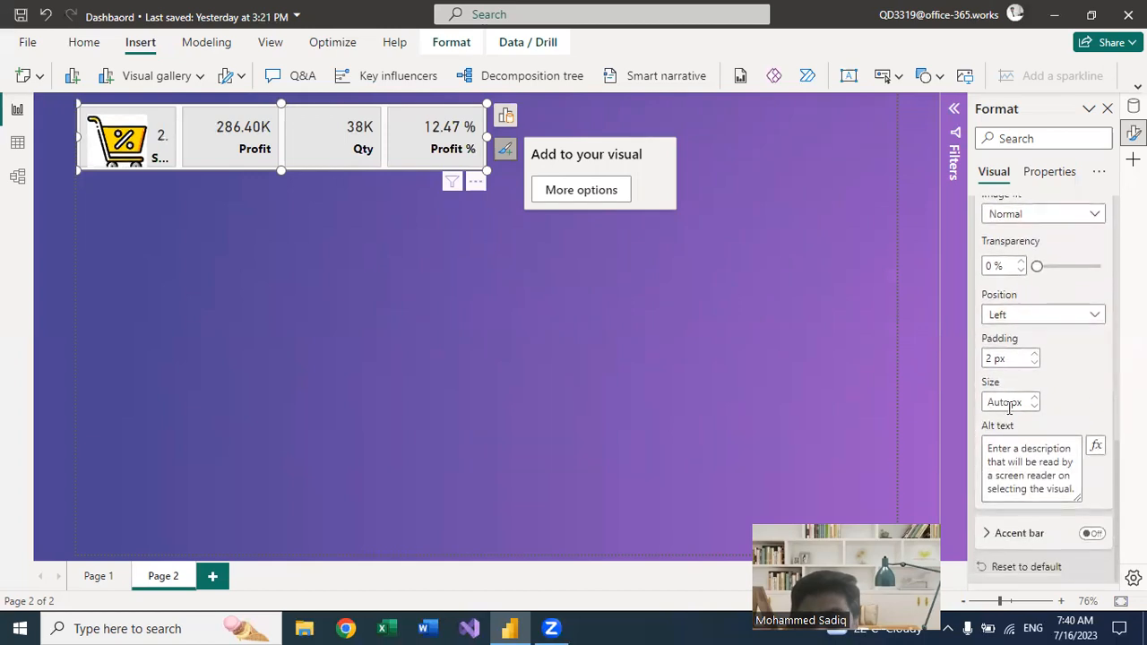
Step: Try sizes of 60 and 50 px for the Sales card's image, and settle on 55 px
{"action": "left_click", "coordinate": [998, 402]}
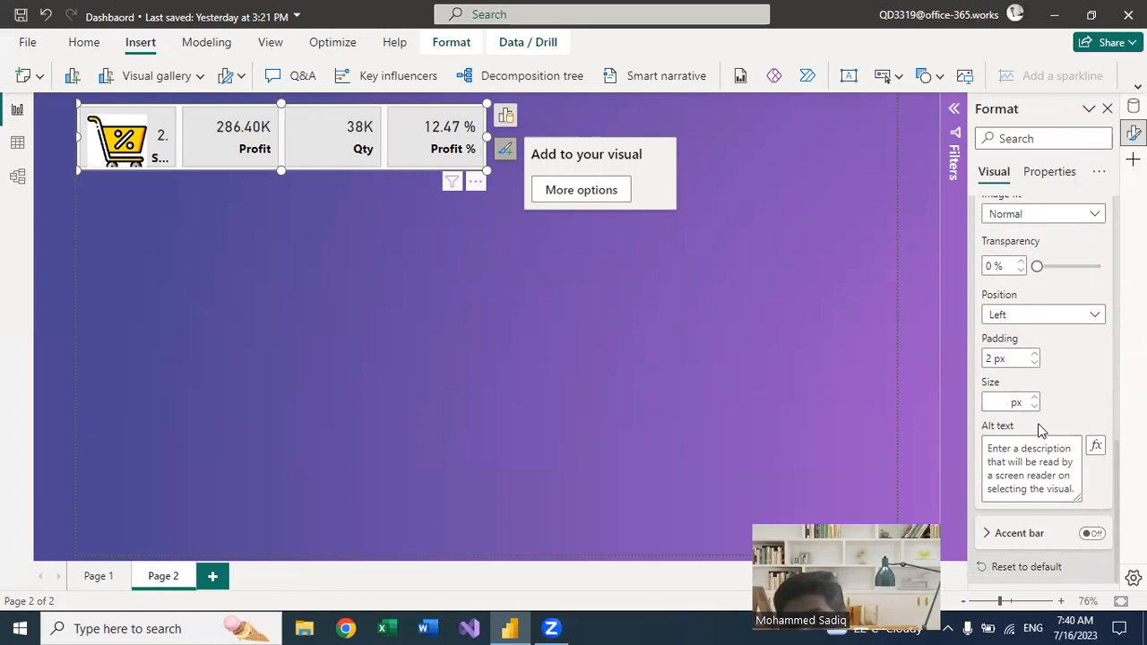
{"action": "type", "text": "60"}
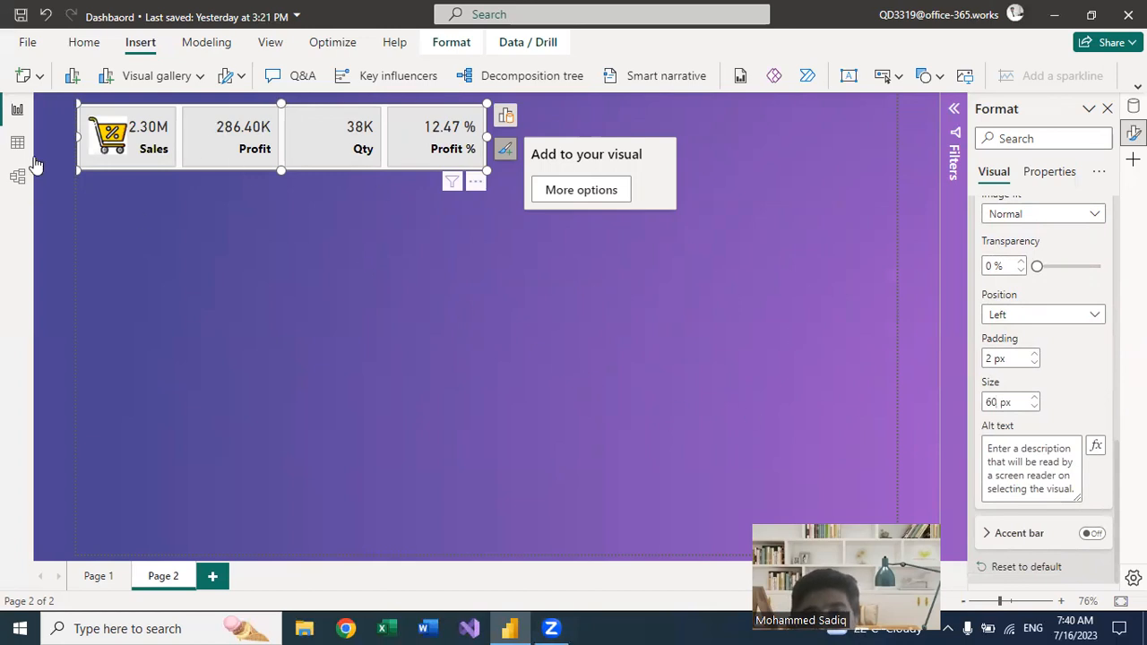
{"action": "type", "text": "50"}
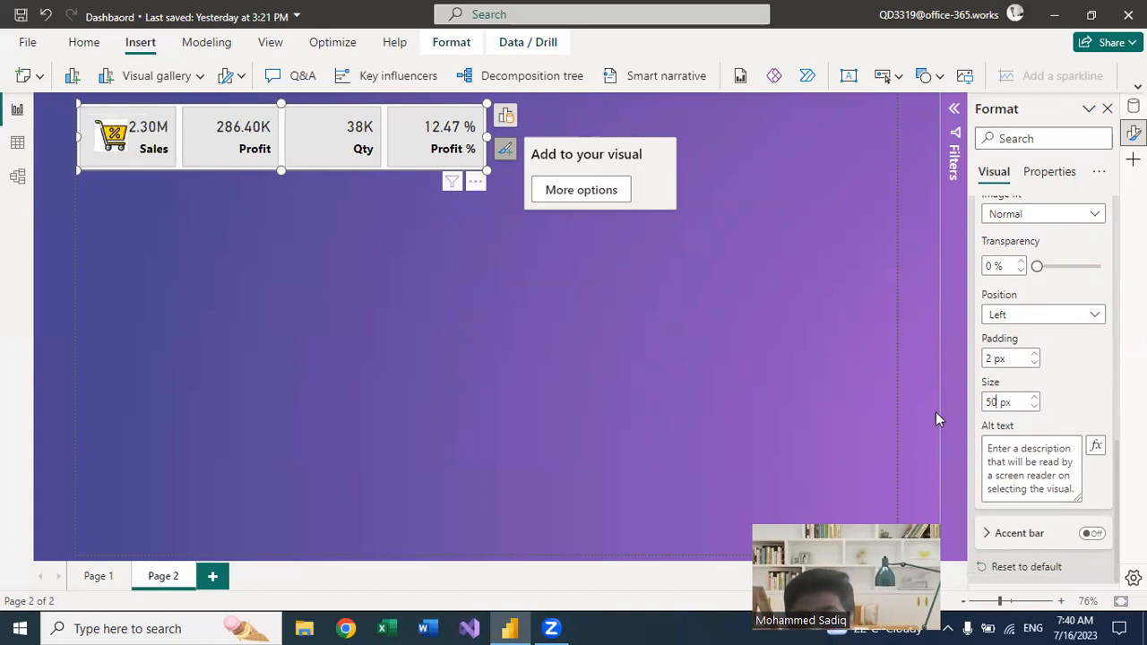
{"action": "key", "text": "BackSpace"}
{"action": "type", "text": "5"}
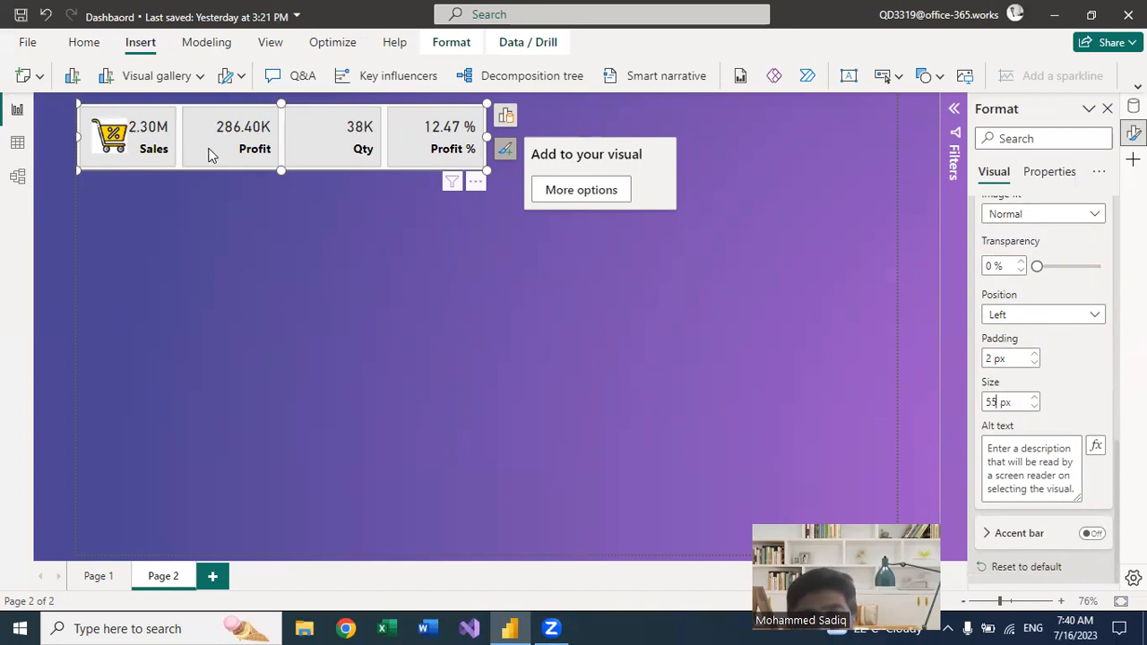
Step: Switch the card settings to the Sum of Profit series and load the Profit2 picture as its image
{"action": "scroll", "coordinate": [1055, 397], "scroll_direction": "up", "scroll_amount": 5}
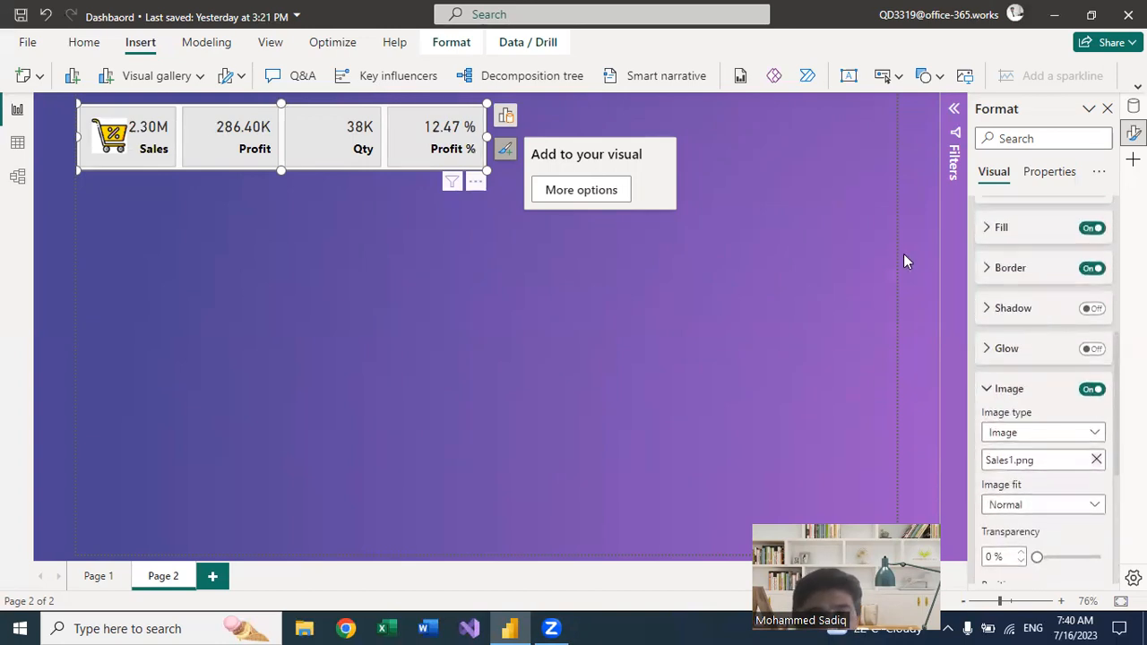
{"action": "scroll", "coordinate": [1069, 251], "scroll_direction": "up", "scroll_amount": 1}
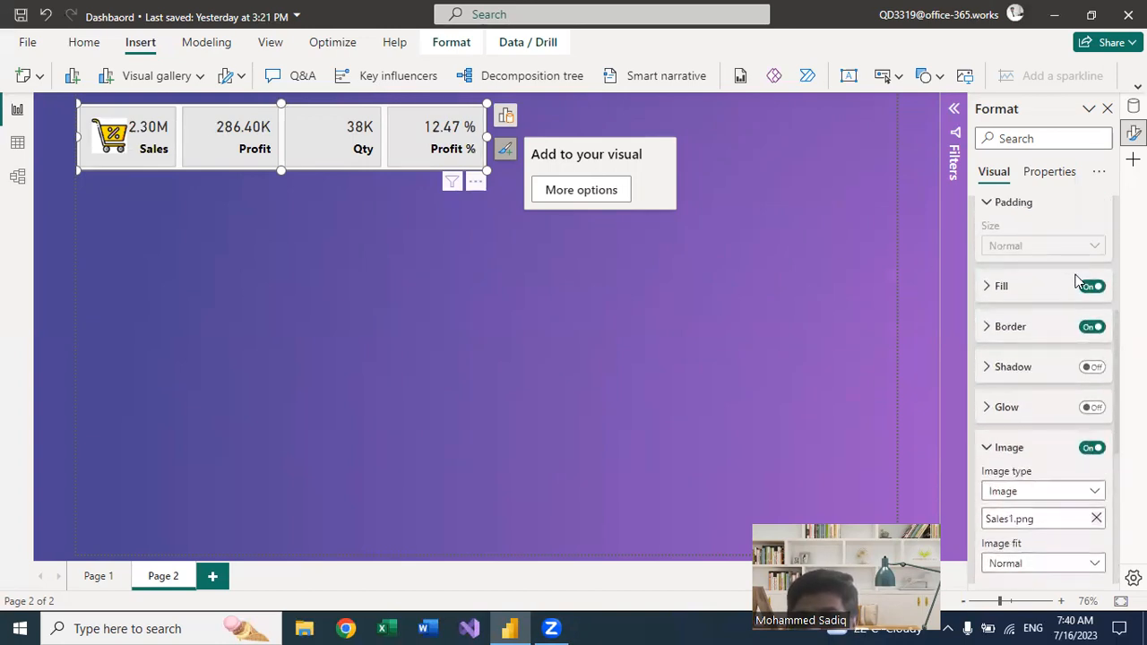
{"action": "scroll", "coordinate": [1078, 283], "scroll_direction": "up", "scroll_amount": 1}
{"action": "left_click", "coordinate": [1096, 221]}
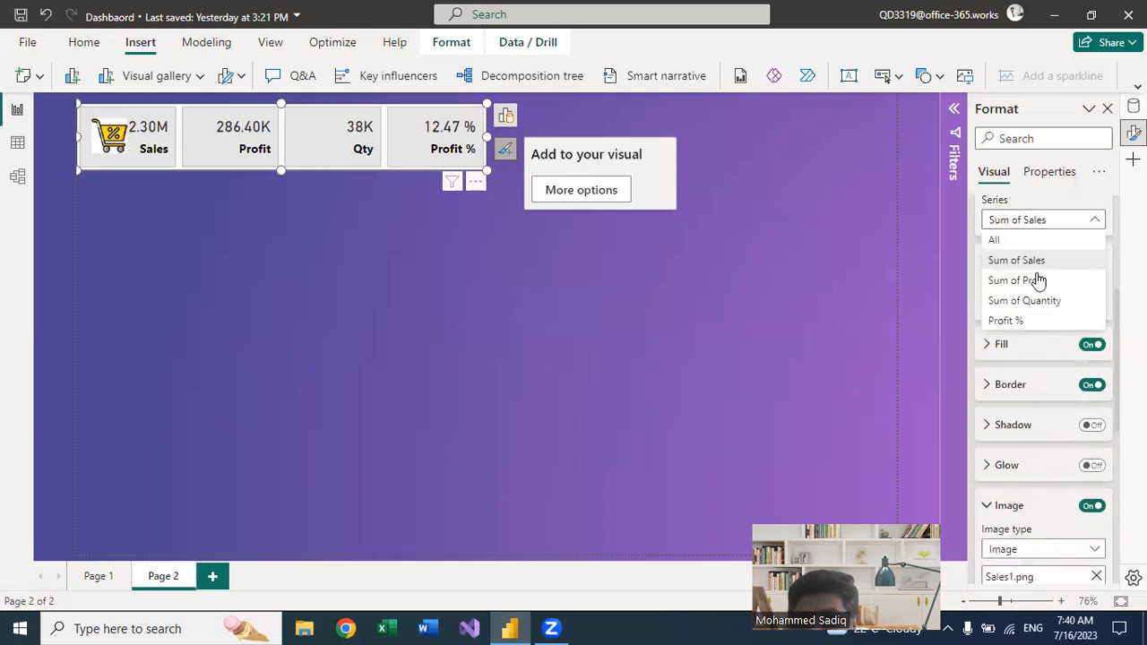
{"action": "left_click", "coordinate": [1038, 285]}
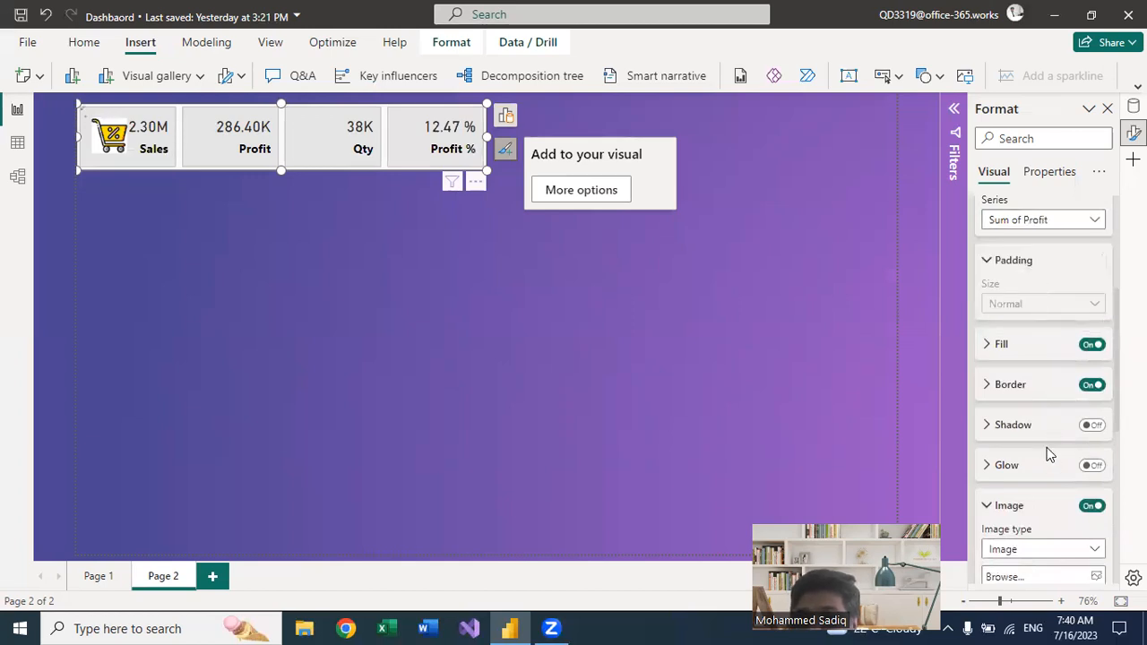
{"action": "scroll", "coordinate": [1045, 450], "scroll_direction": "down", "scroll_amount": 2}
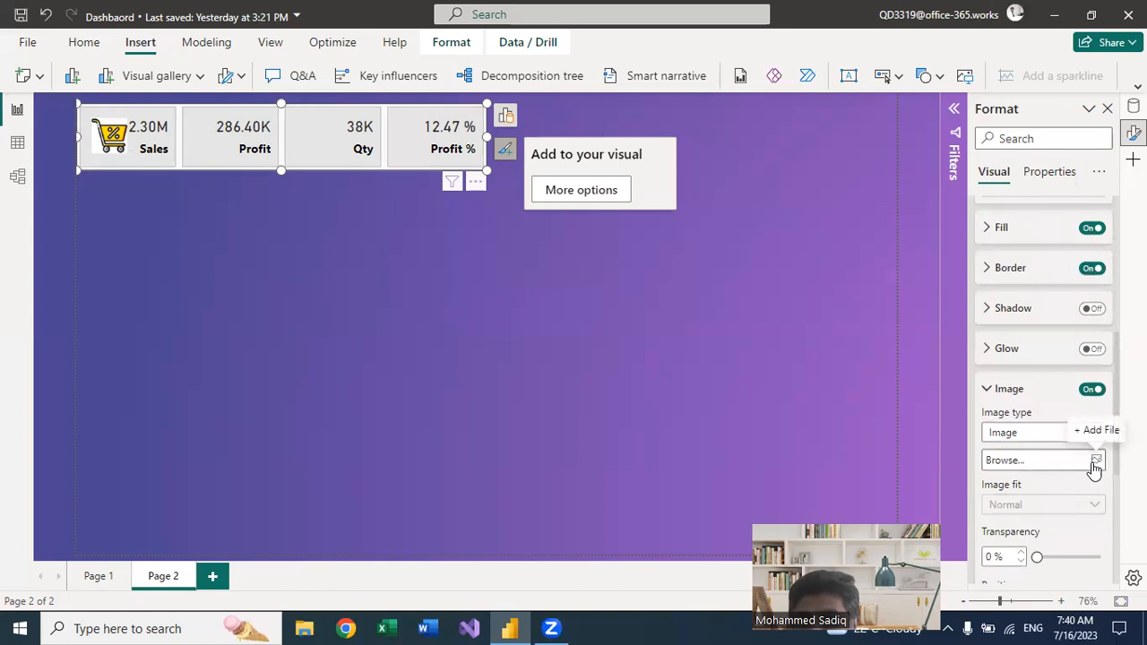
{"action": "left_click", "coordinate": [1089, 459]}
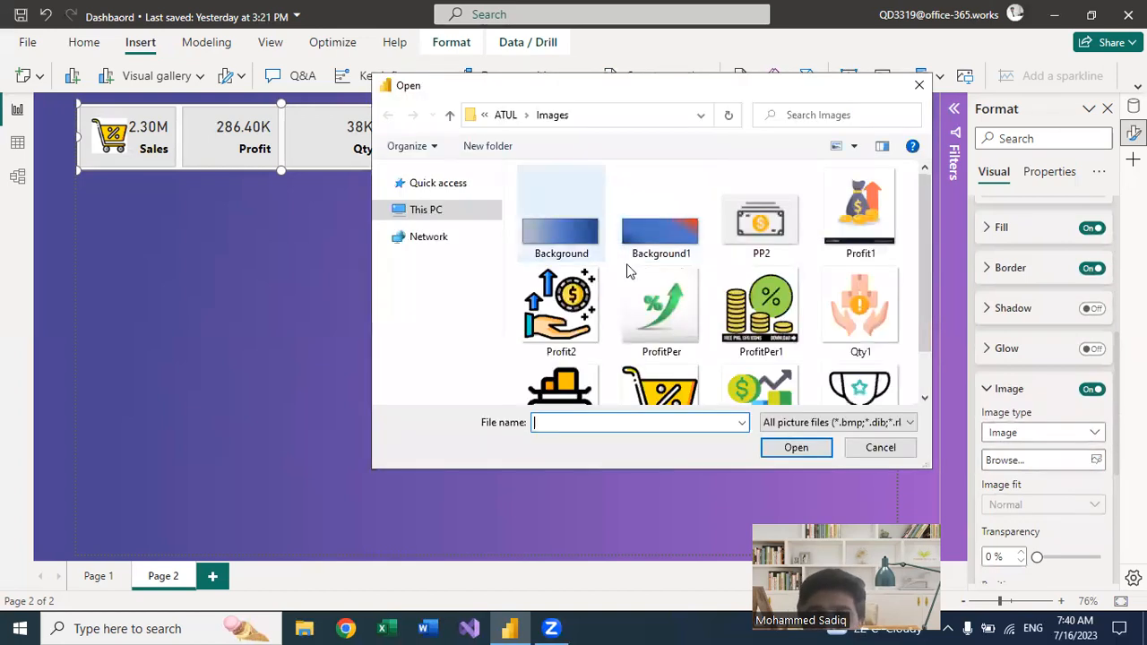
{"action": "left_click", "coordinate": [564, 319]}
{"action": "left_click", "coordinate": [792, 448]}
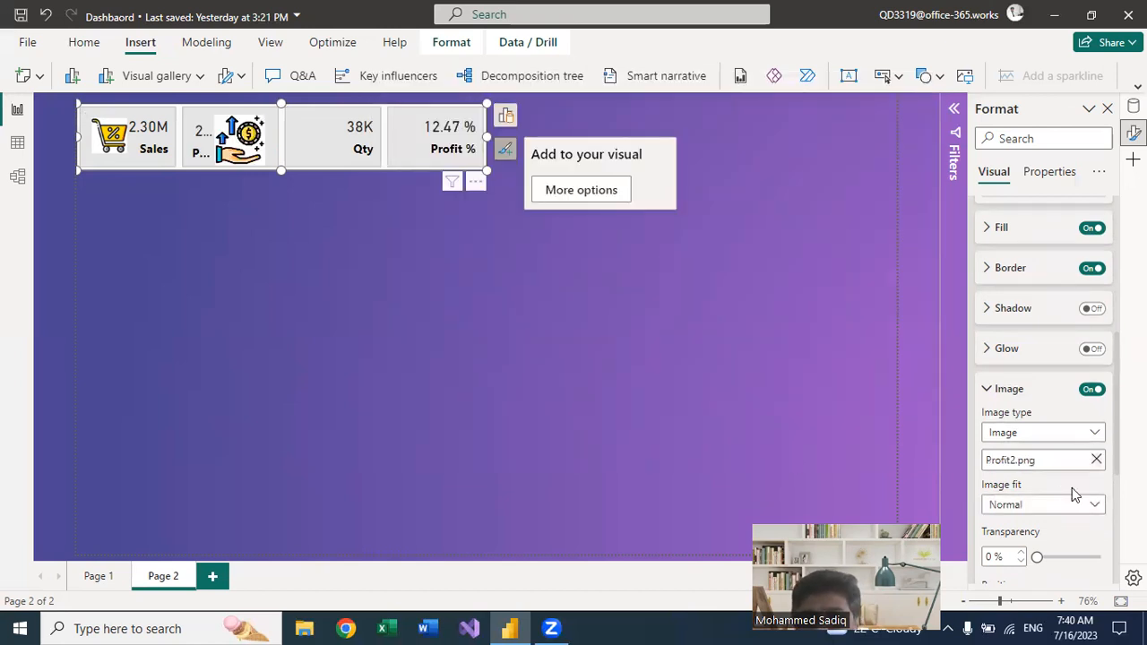
{"action": "scroll", "coordinate": [1060, 484], "scroll_direction": "down", "scroll_amount": 3}
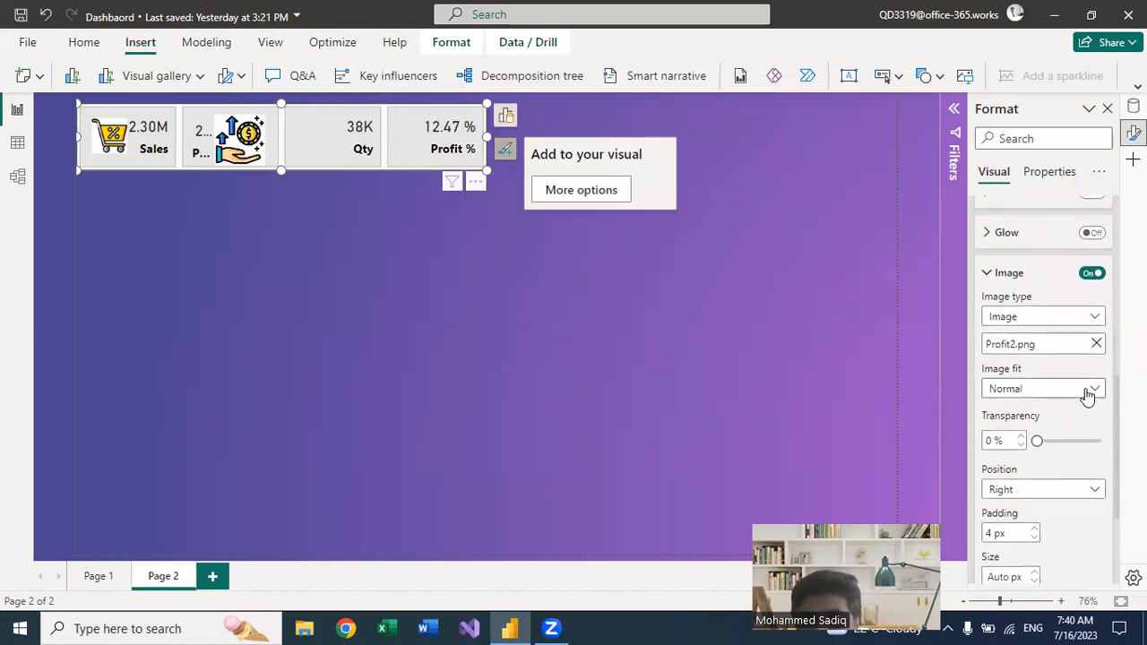
Step: Set the Profit card's image fit to Fit and its size to 60 px
{"action": "left_click", "coordinate": [1094, 391]}
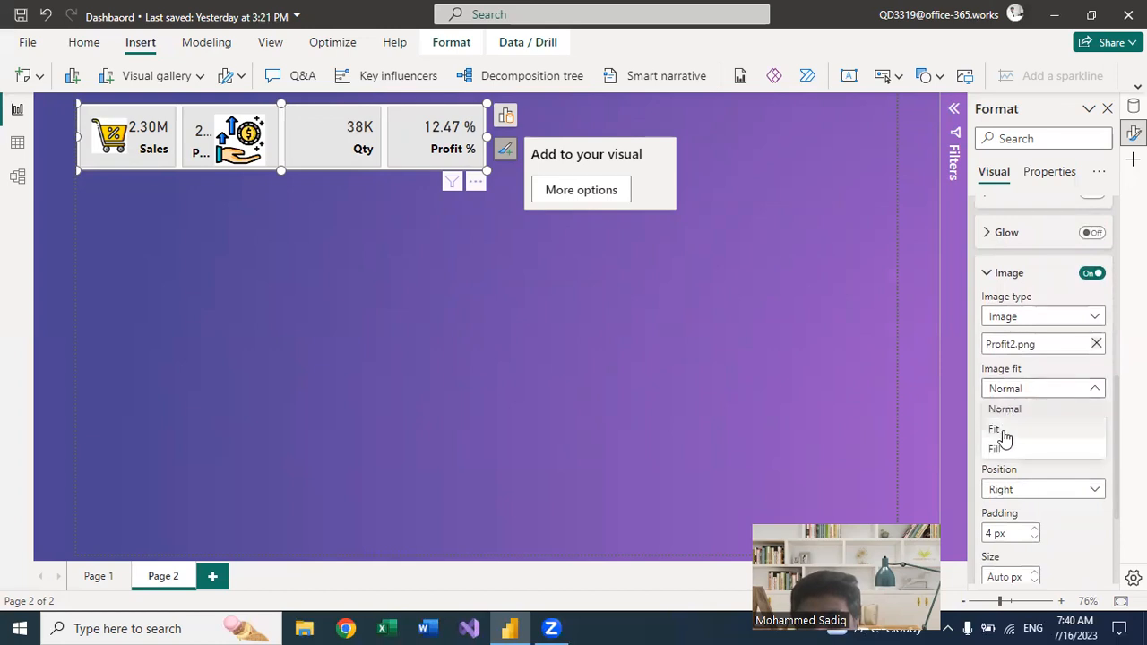
{"action": "left_click", "coordinate": [1004, 434]}
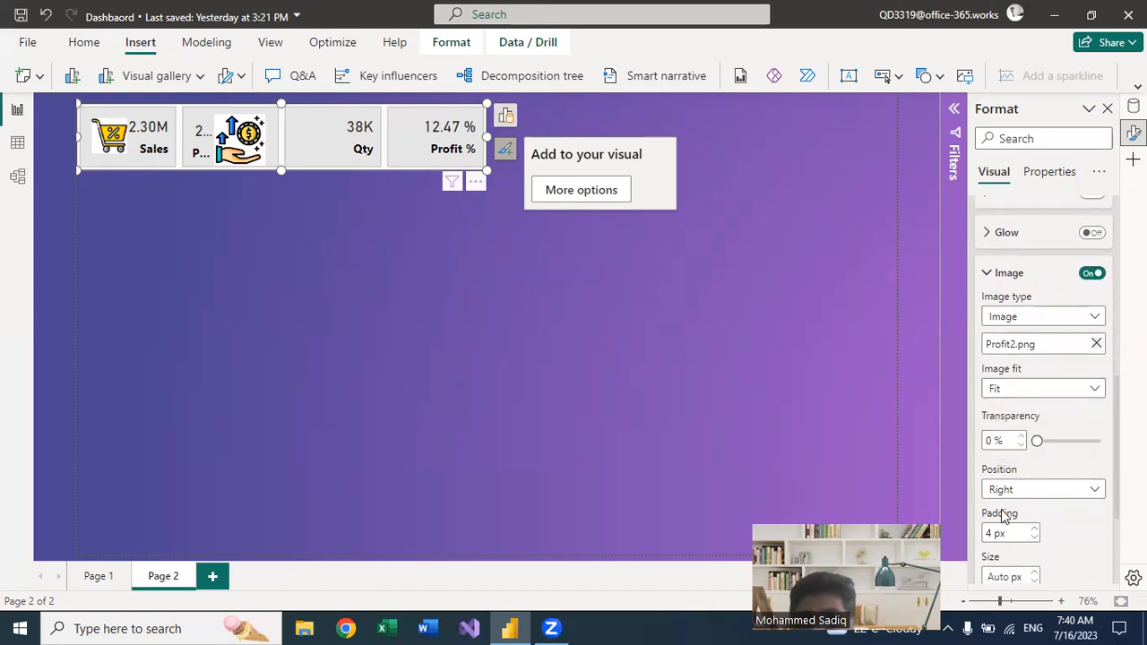
{"action": "scroll", "coordinate": [1019, 484], "scroll_direction": "down", "scroll_amount": 3}
{"action": "double_click", "coordinate": [1001, 459]}
{"action": "type", "text": "60"}
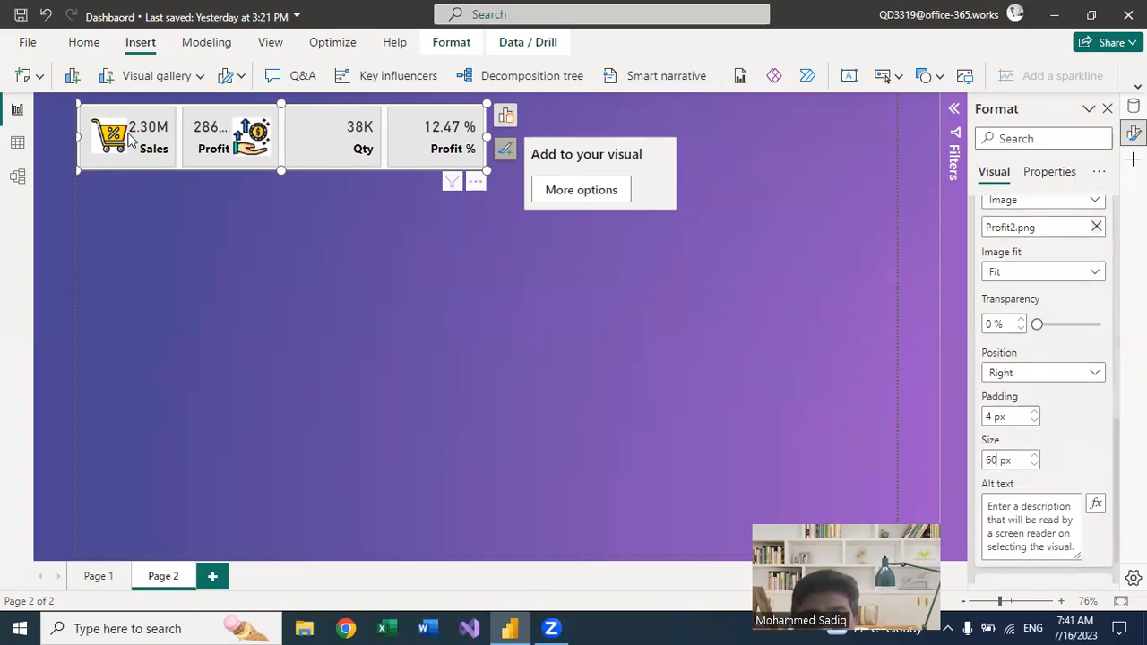
Step: Position the Profit card's image on the left of the card
{"action": "left_click", "coordinate": [1085, 372]}
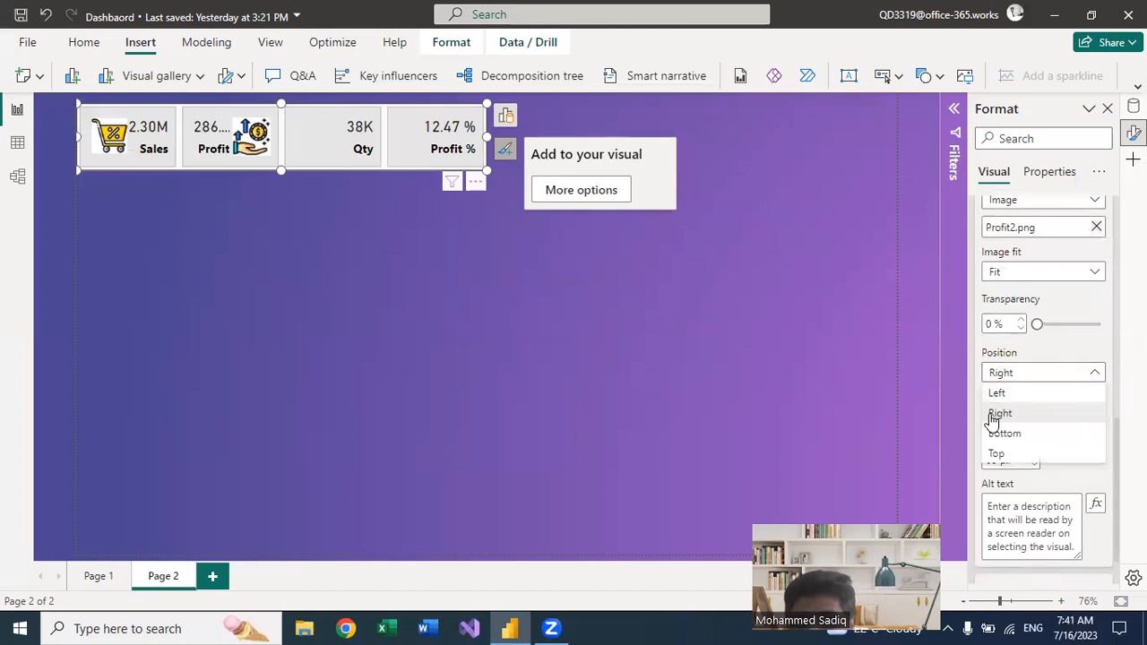
{"action": "left_click", "coordinate": [1007, 409]}
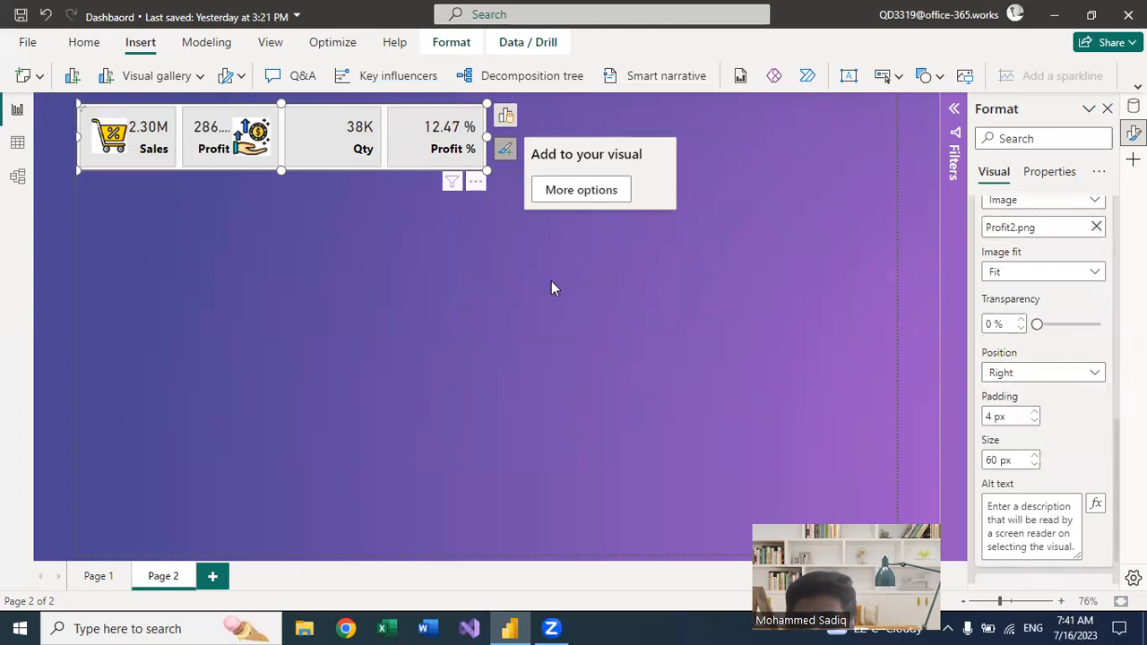
{"action": "key", "text": "Up"}
{"action": "left_click", "coordinate": [1093, 372]}
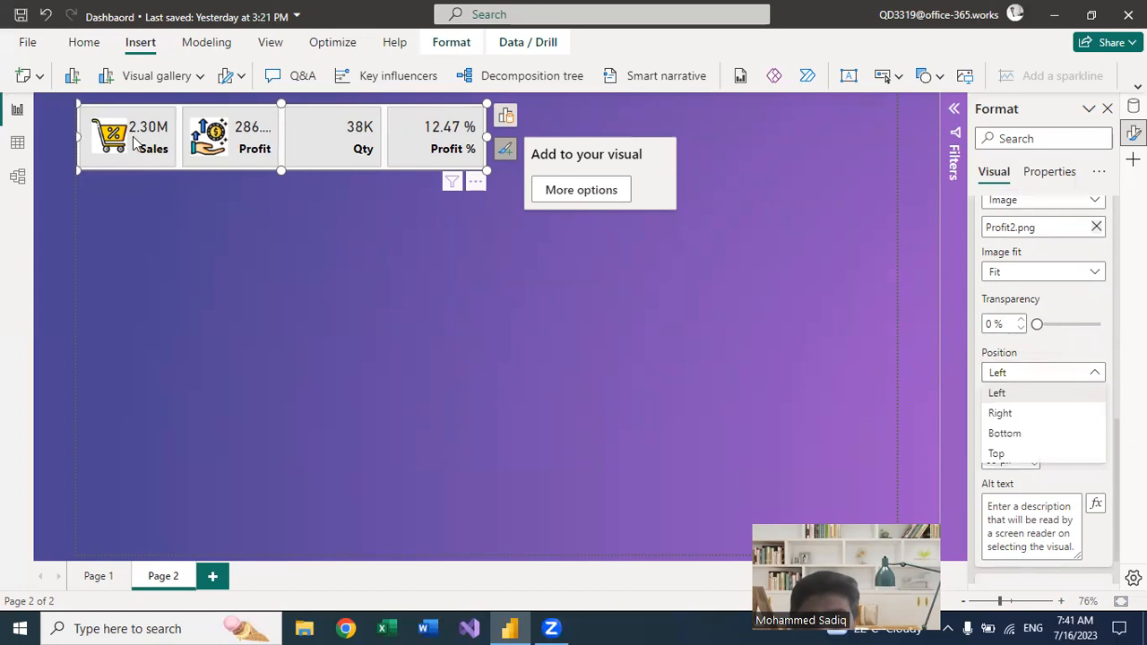
{"action": "left_click", "coordinate": [134, 144]}
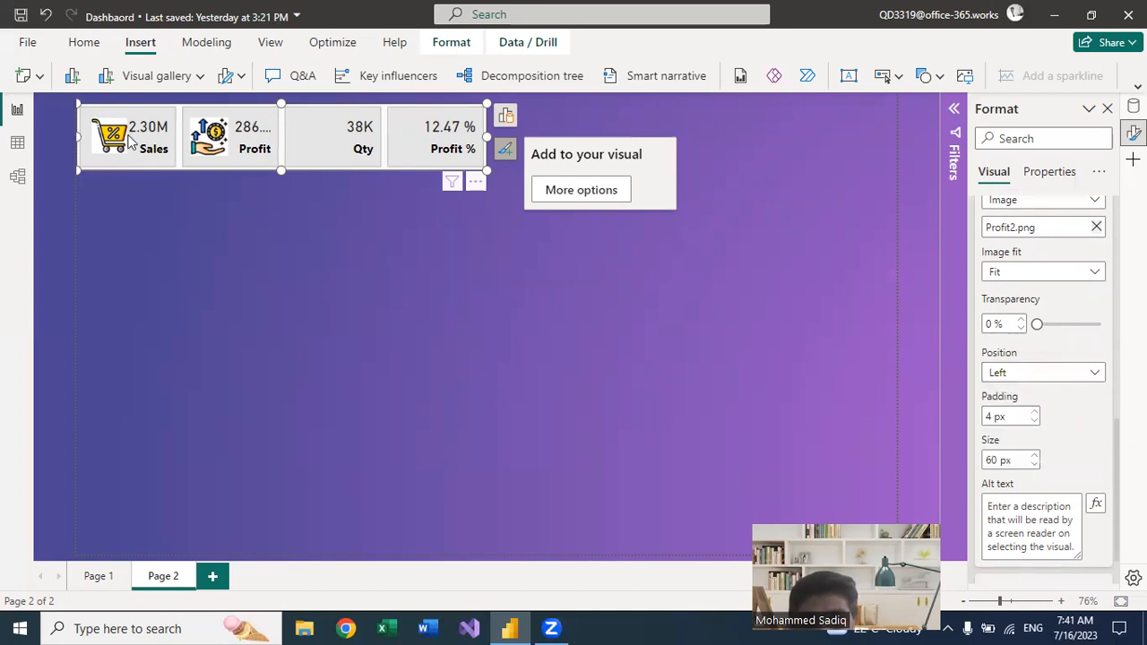
Step: Switch the card settings to the Sum of Sales series and set its image fit to Fit
{"action": "scroll", "coordinate": [1069, 253], "scroll_direction": "up", "scroll_amount": 5}
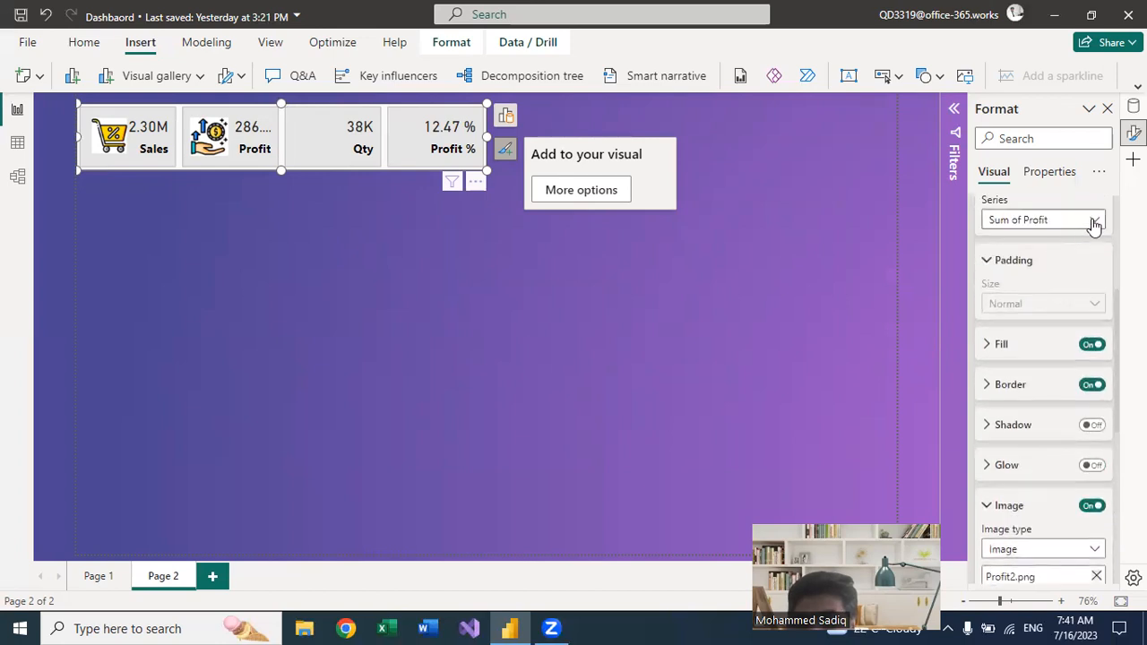
{"action": "left_click", "coordinate": [1094, 221]}
{"action": "left_click", "coordinate": [1017, 260]}
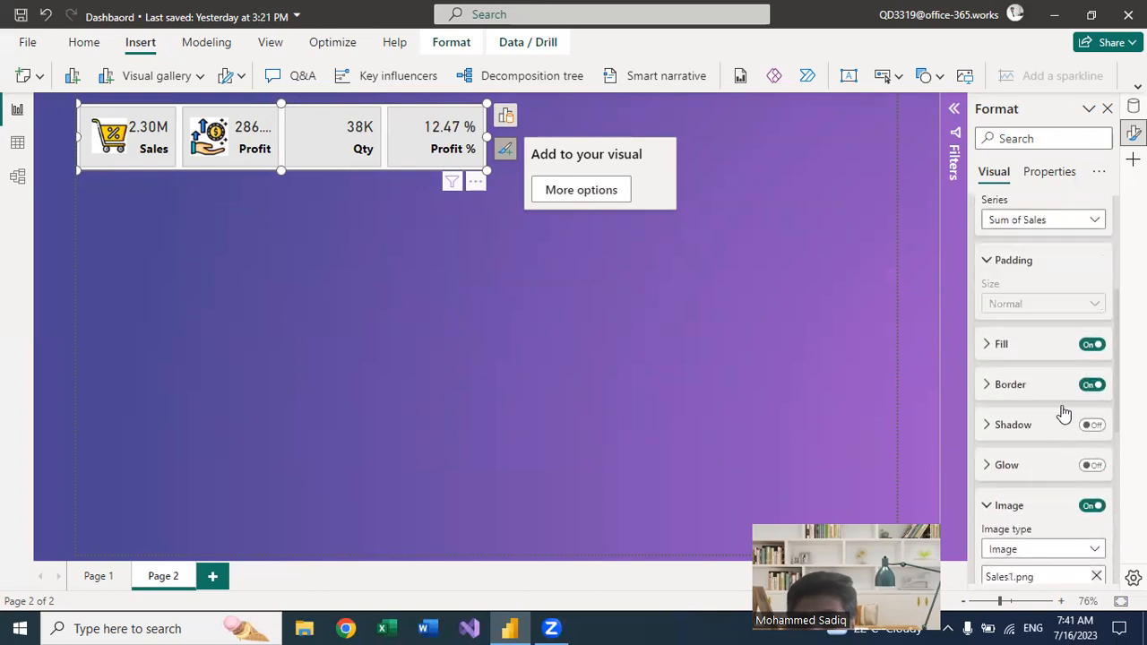
{"action": "scroll", "coordinate": [1065, 402], "scroll_direction": "down", "scroll_amount": 5}
{"action": "scroll", "coordinate": [1068, 397], "scroll_direction": "down", "scroll_amount": 2}
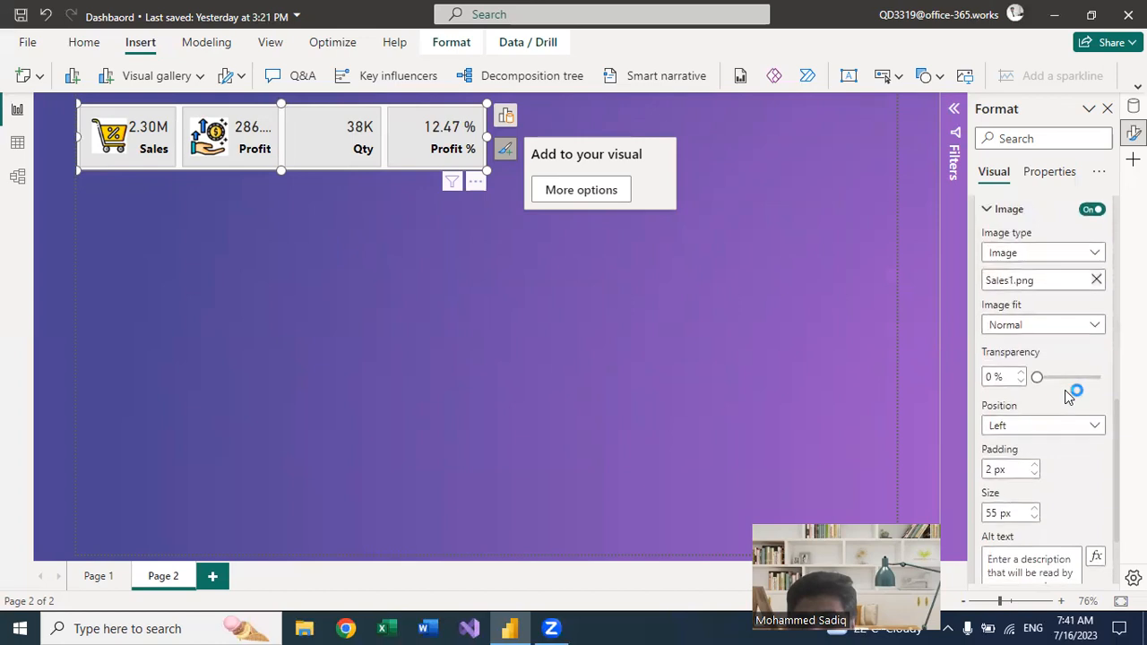
{"action": "left_click", "coordinate": [1095, 273]}
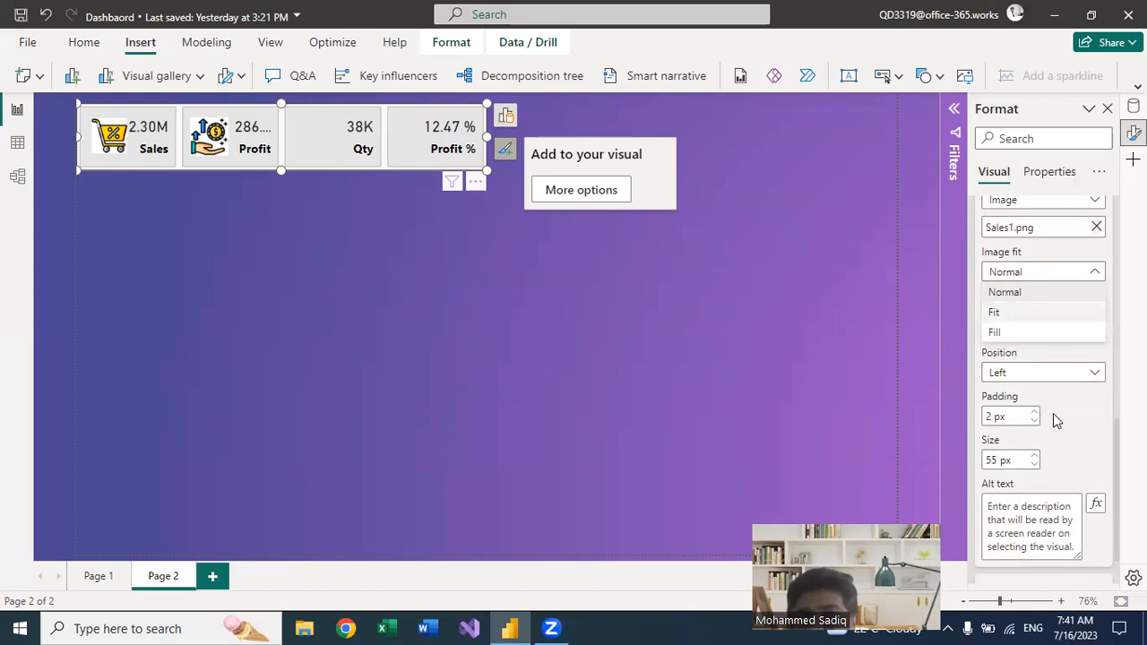
{"action": "key", "text": "Return"}
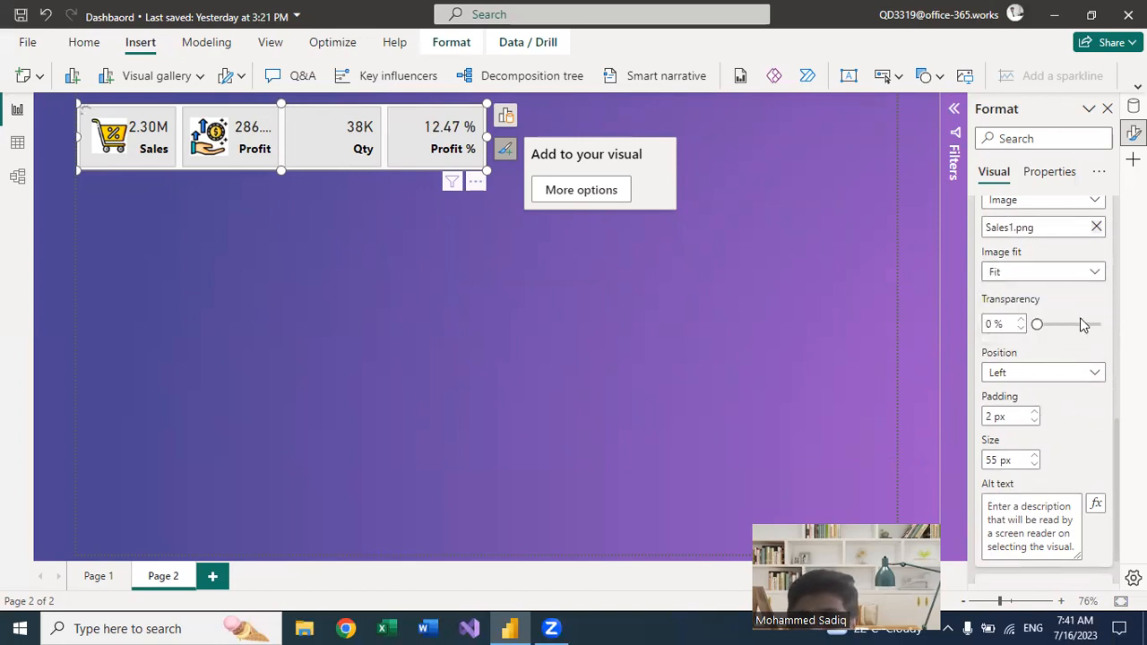
Step: Switch the card settings to the Sum of Quantity series and load the Qty2 picture as its image
{"action": "scroll", "coordinate": [1031, 328], "scroll_direction": "up", "scroll_amount": 4}
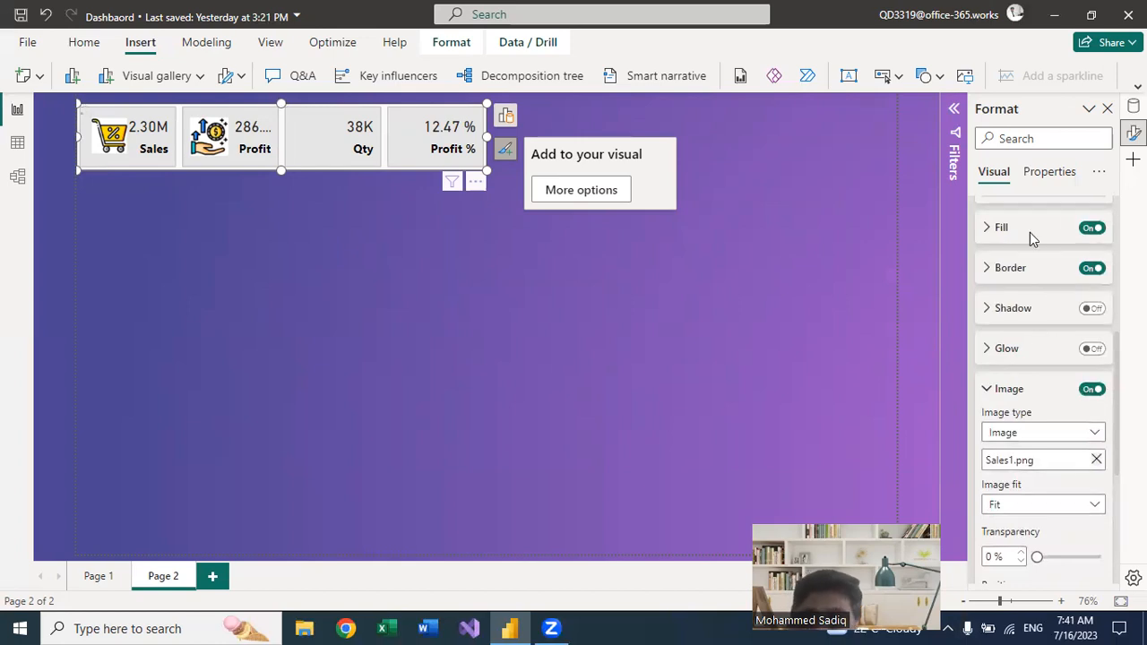
{"action": "scroll", "coordinate": [1025, 256], "scroll_direction": "up", "scroll_amount": 6}
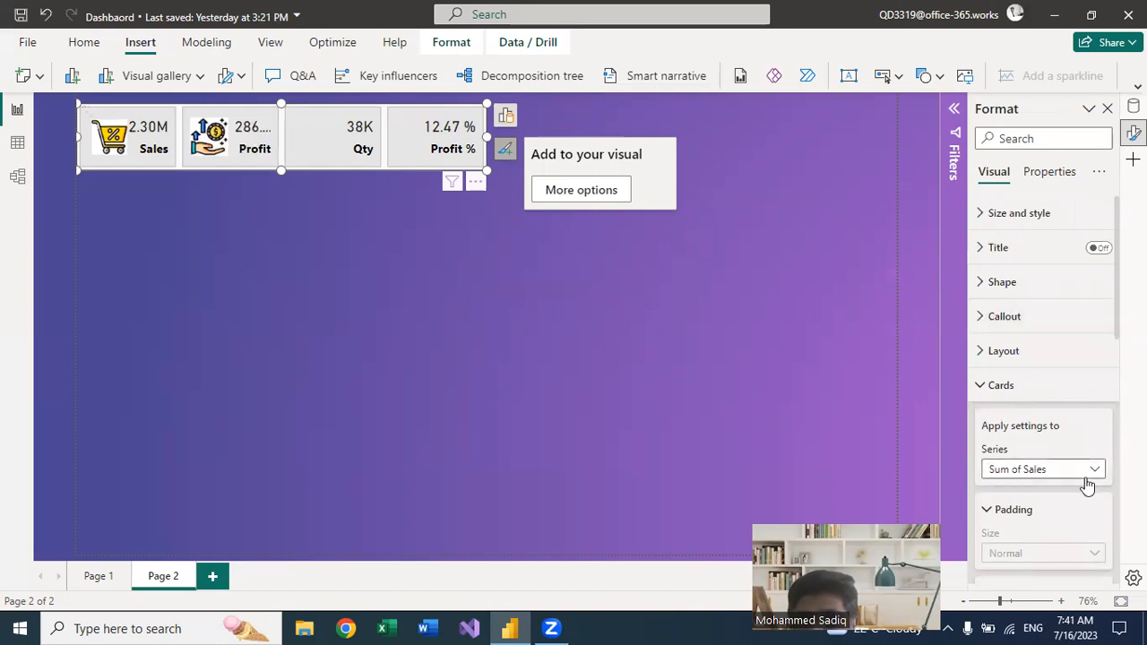
{"action": "left_click", "coordinate": [1098, 471]}
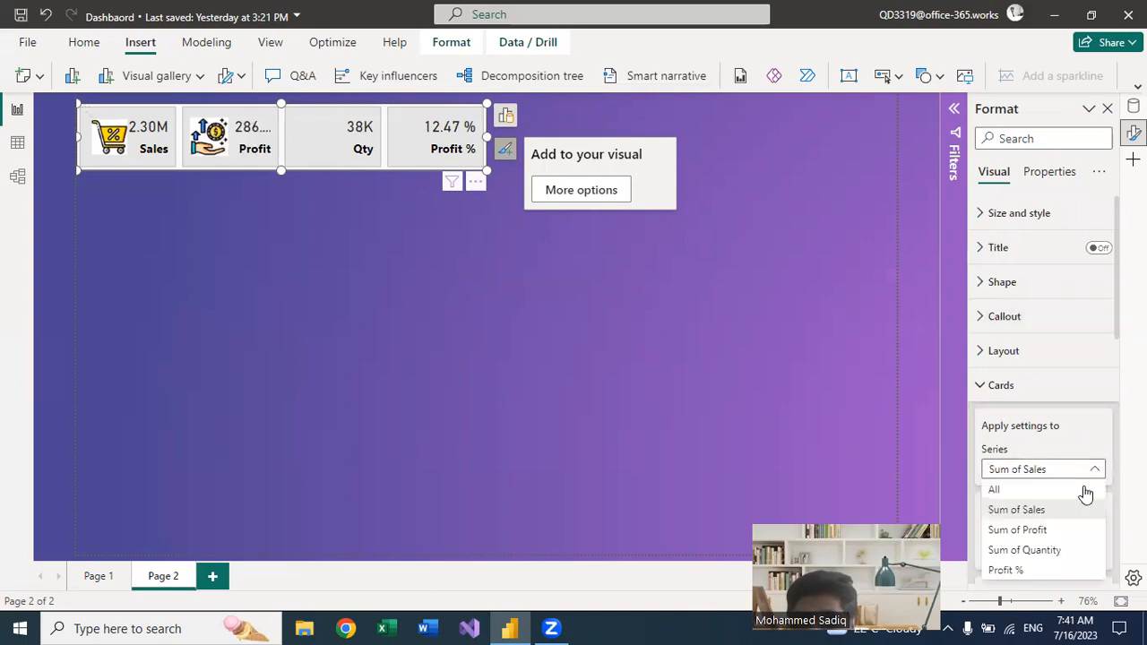
{"action": "left_click", "coordinate": [1046, 550]}
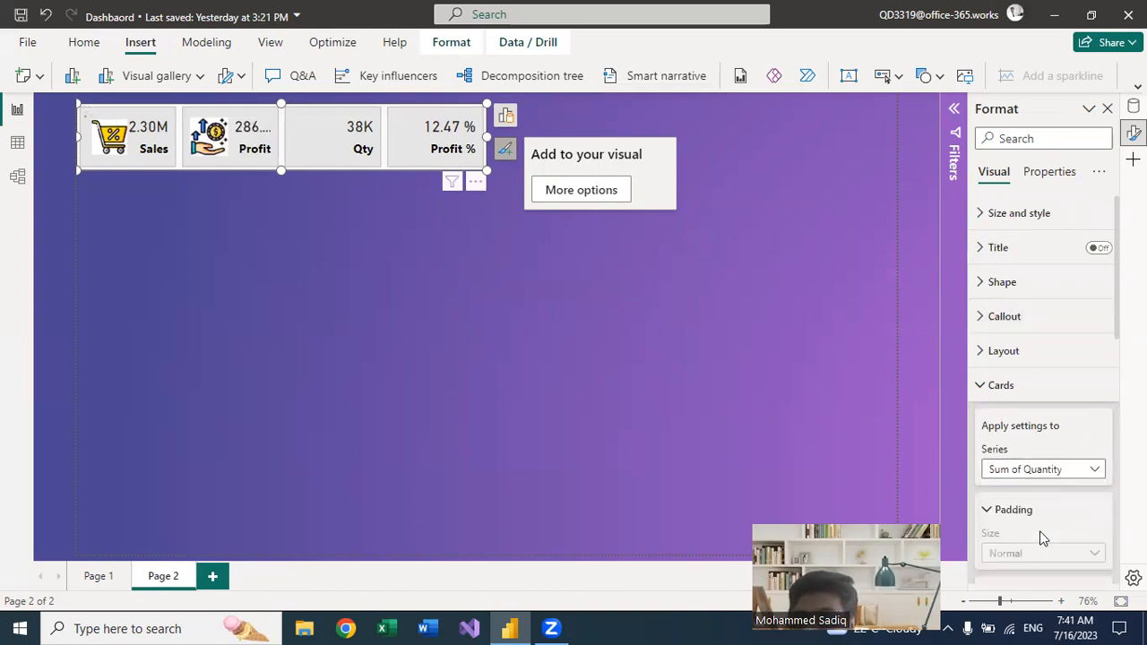
{"action": "scroll", "coordinate": [1047, 363], "scroll_direction": "down", "scroll_amount": 10}
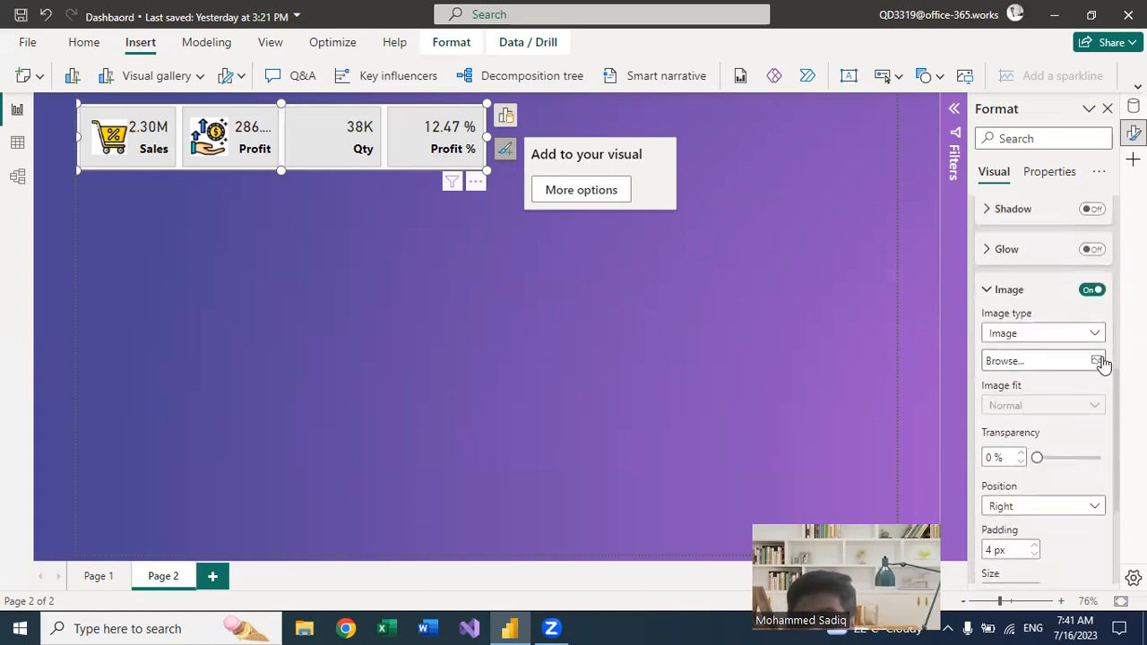
{"action": "left_click", "coordinate": [1096, 361]}
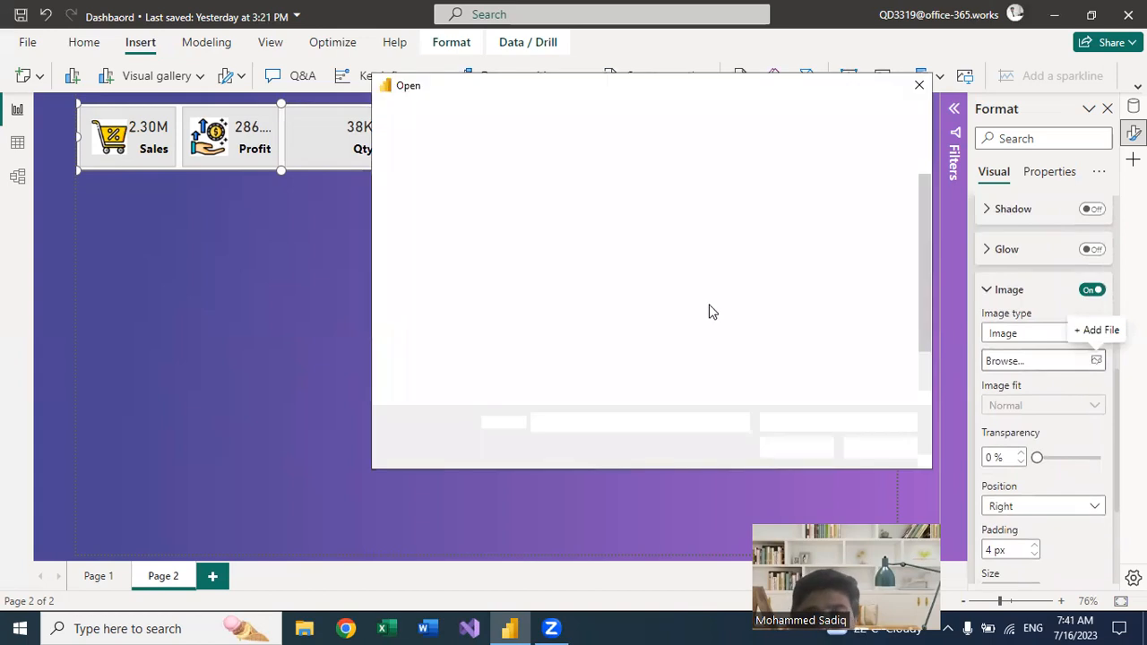
{"action": "scroll", "coordinate": [599, 400], "scroll_direction": "down", "scroll_amount": 1}
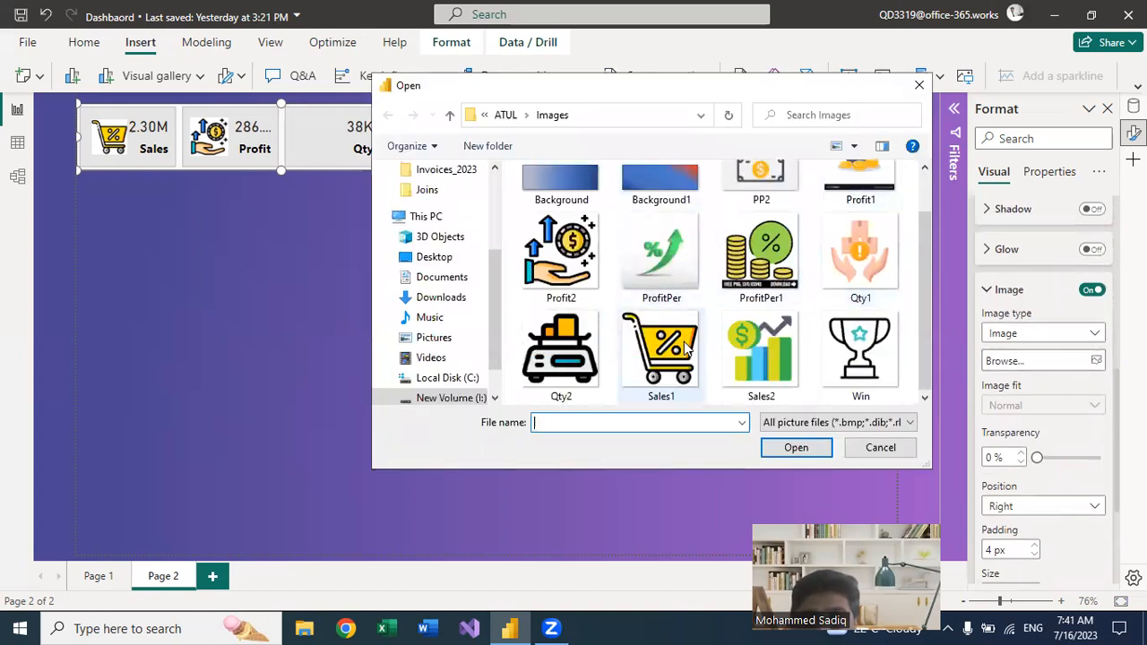
{"action": "left_click", "coordinate": [570, 350]}
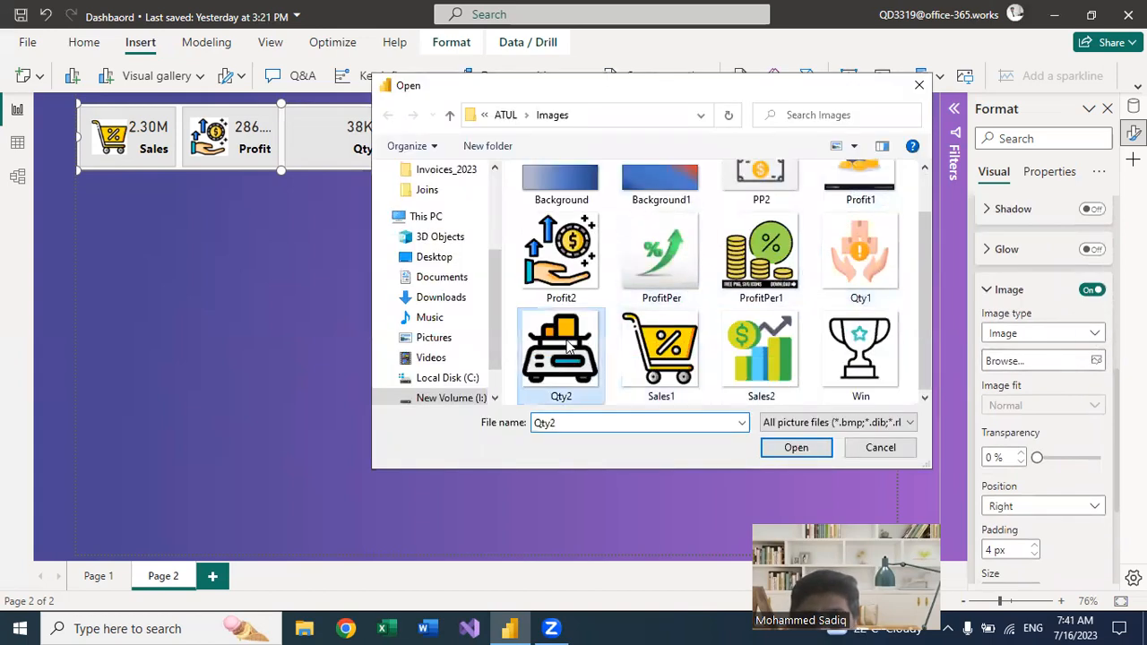
{"action": "left_click", "coordinate": [794, 449]}
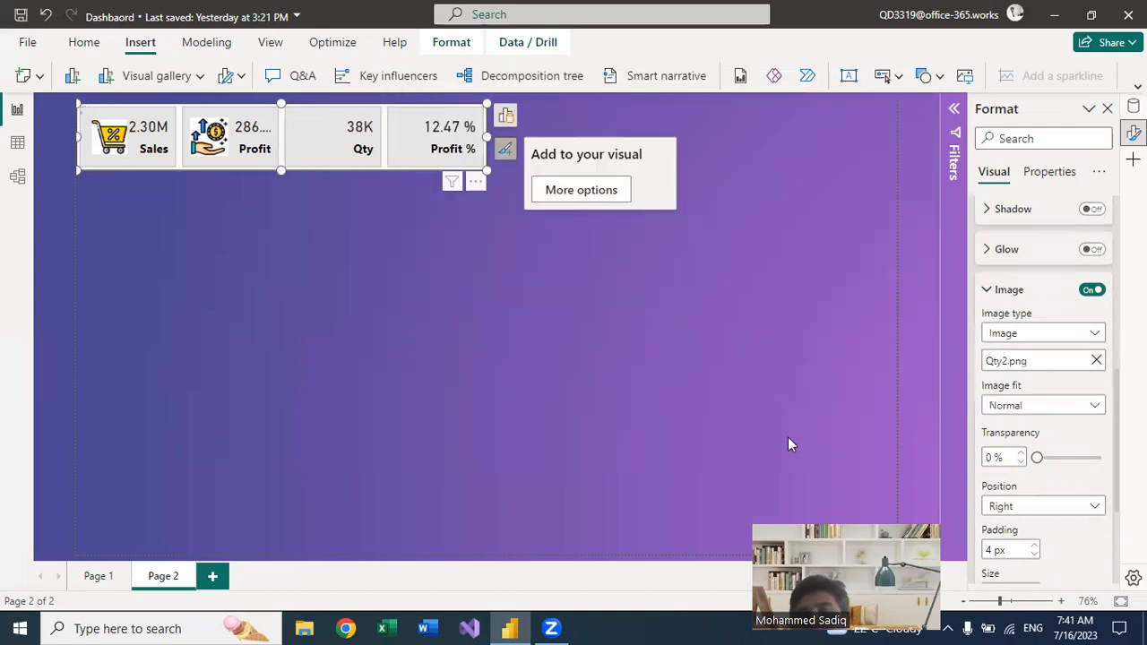
Step: Set the Qty card's image to Fit, positioned on the left with a size of 60 px
{"action": "left_click", "coordinate": [1095, 405]}
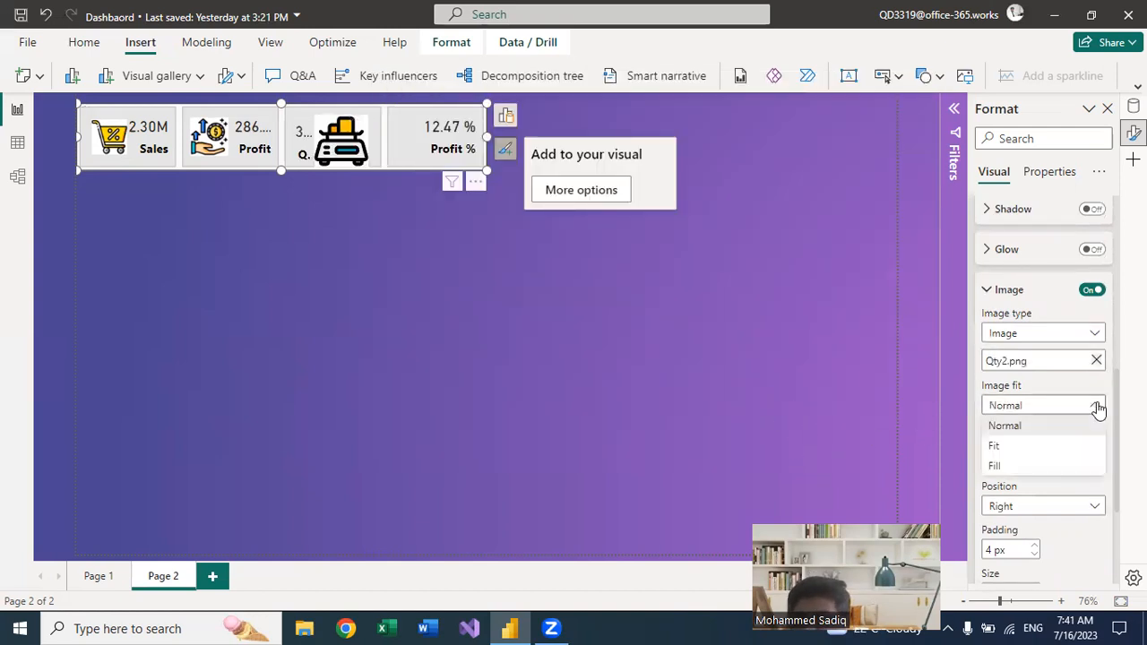
{"action": "left_click", "coordinate": [1027, 448]}
{"action": "scroll", "coordinate": [1013, 448], "scroll_direction": "down", "scroll_amount": 3}
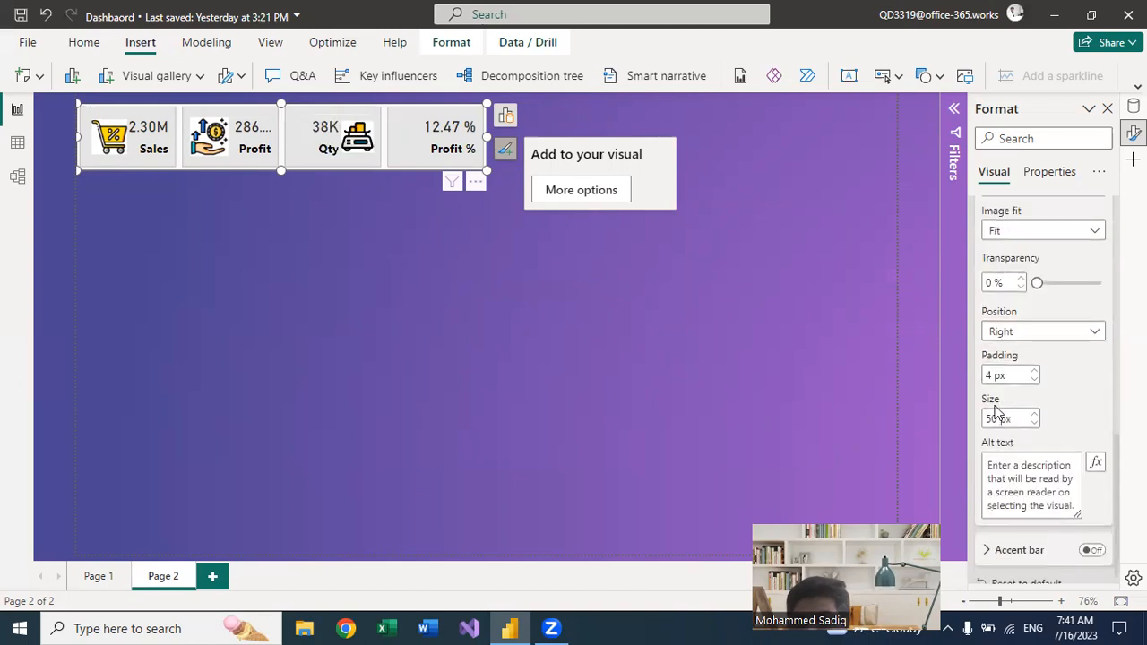
{"action": "left_click", "coordinate": [1049, 331]}
{"action": "left_click", "coordinate": [1004, 342]}
{"action": "type", "text": "60"}
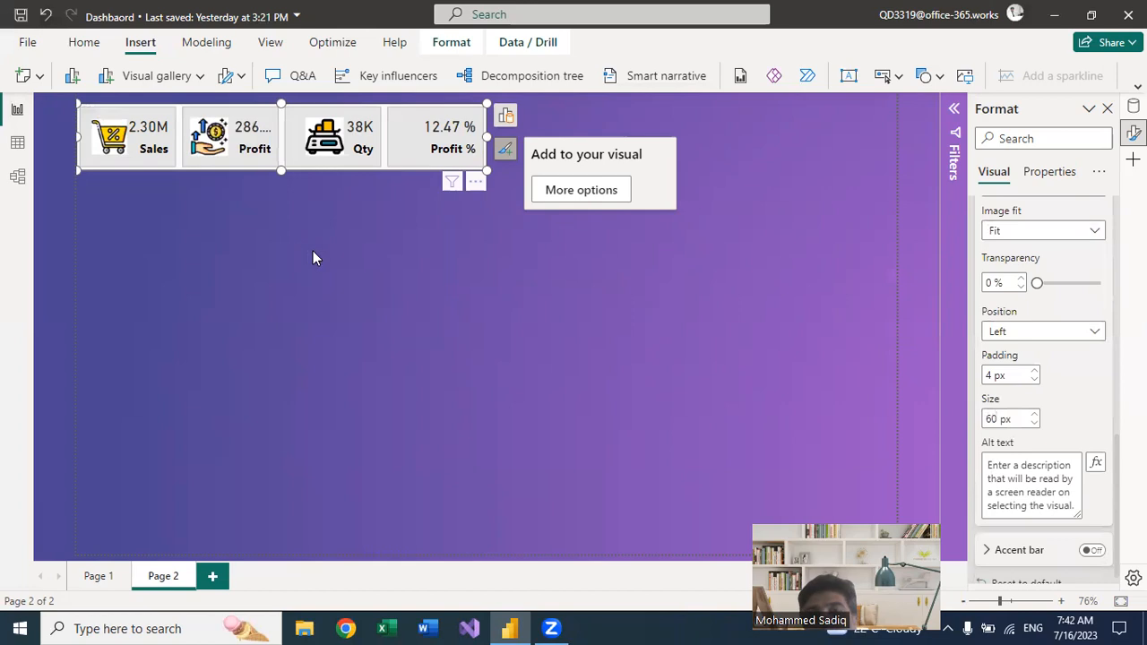
Step: Switch the card settings to the Profit % series and load the ProfitPer picture as its image
{"action": "scroll", "coordinate": [1065, 251], "scroll_direction": "up", "scroll_amount": 3}
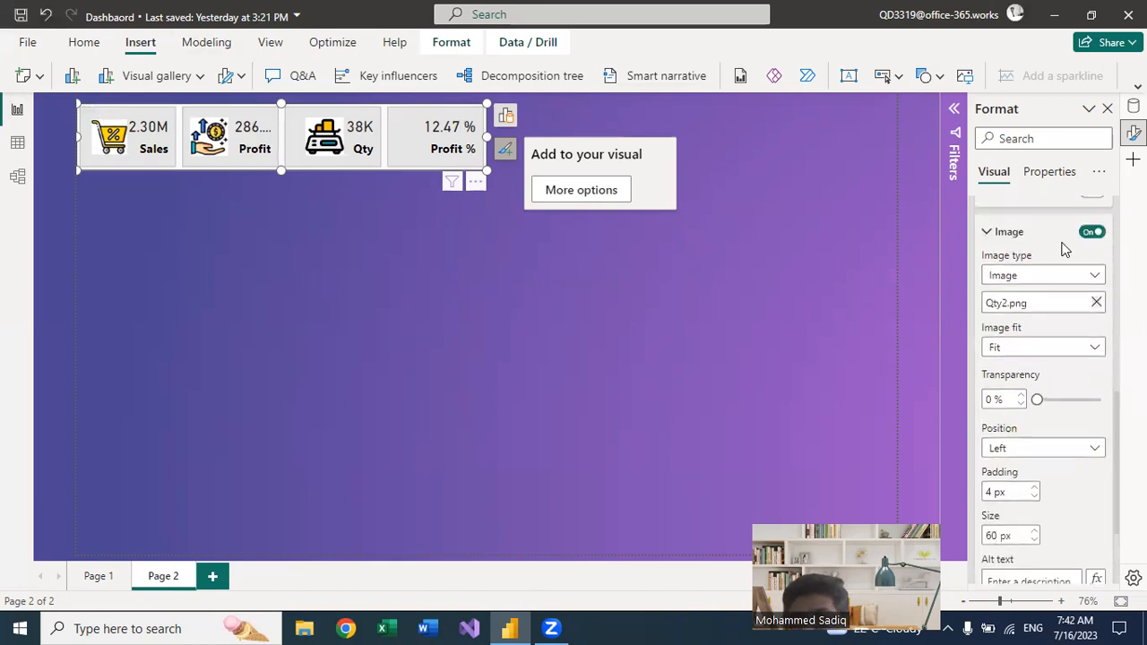
{"action": "scroll", "coordinate": [1070, 244], "scroll_direction": "up", "scroll_amount": 3}
{"action": "scroll", "coordinate": [1072, 240], "scroll_direction": "up", "scroll_amount": 5}
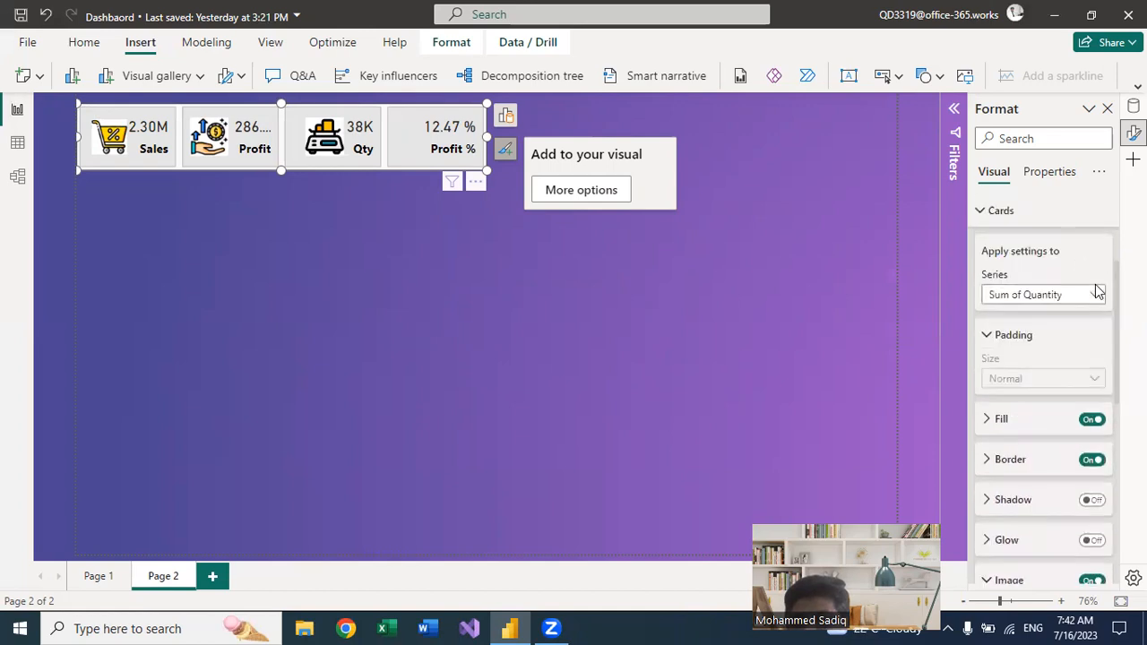
{"action": "left_click", "coordinate": [1097, 294]}
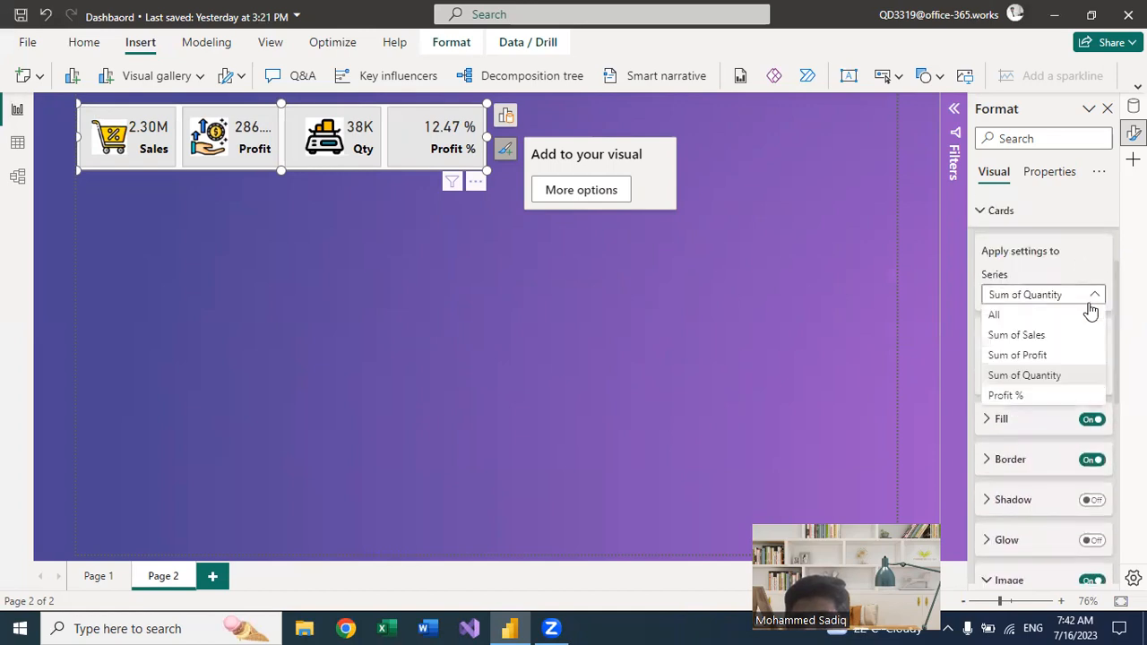
{"action": "left_click", "coordinate": [1035, 395]}
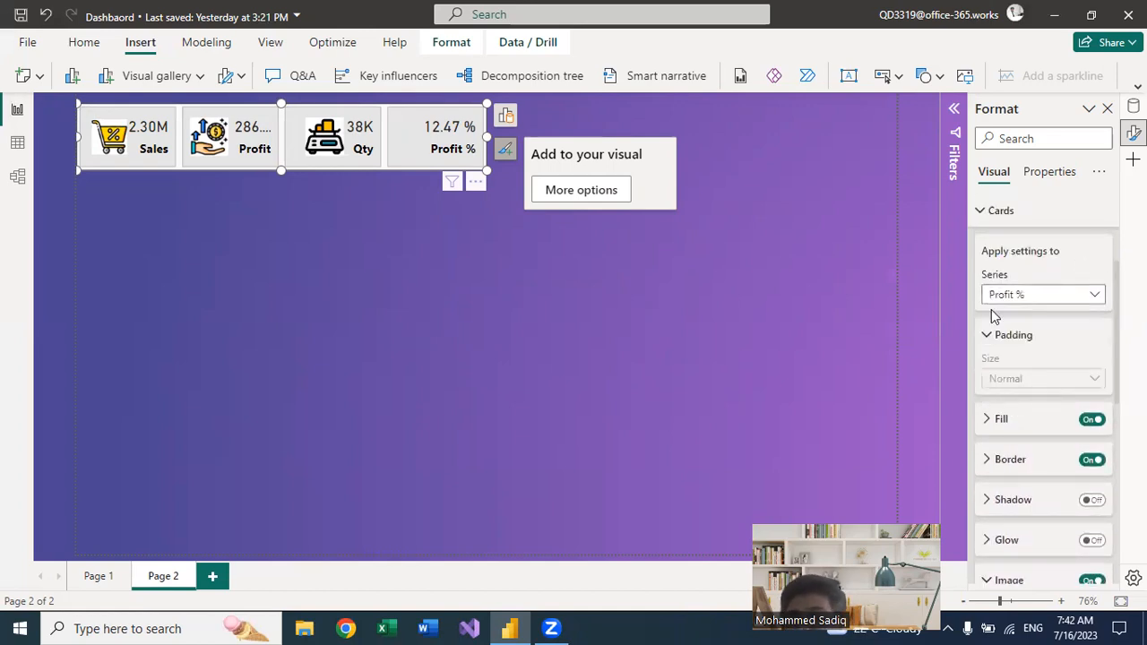
{"action": "scroll", "coordinate": [1076, 399], "scroll_direction": "down", "scroll_amount": 5}
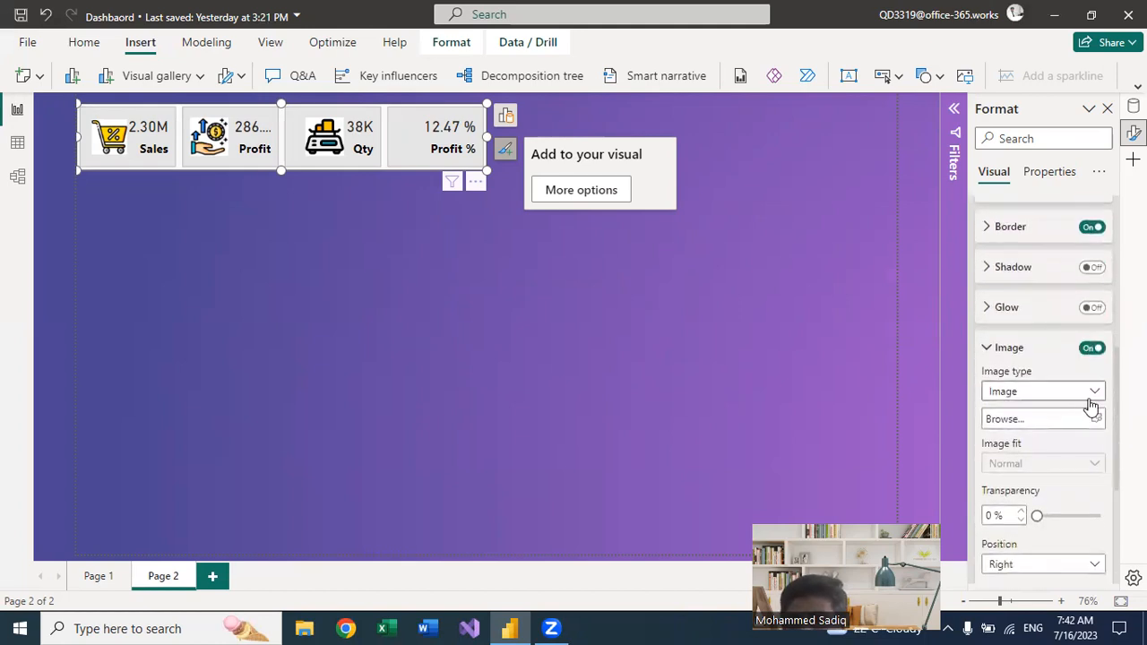
{"action": "left_click", "coordinate": [1099, 421]}
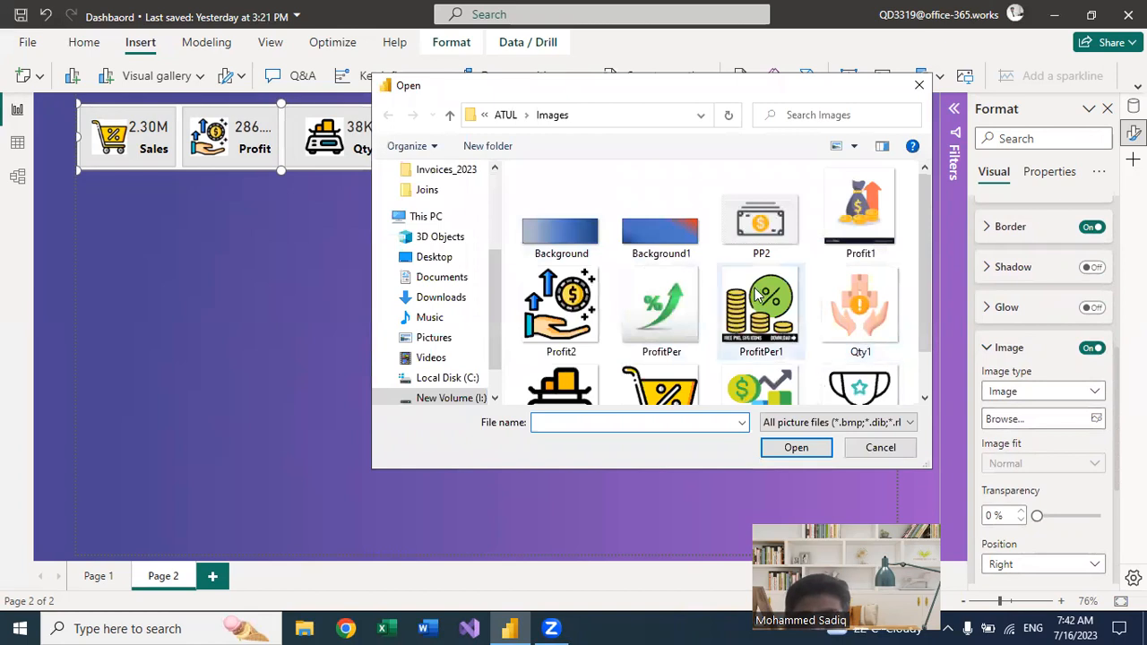
{"action": "left_click", "coordinate": [668, 309]}
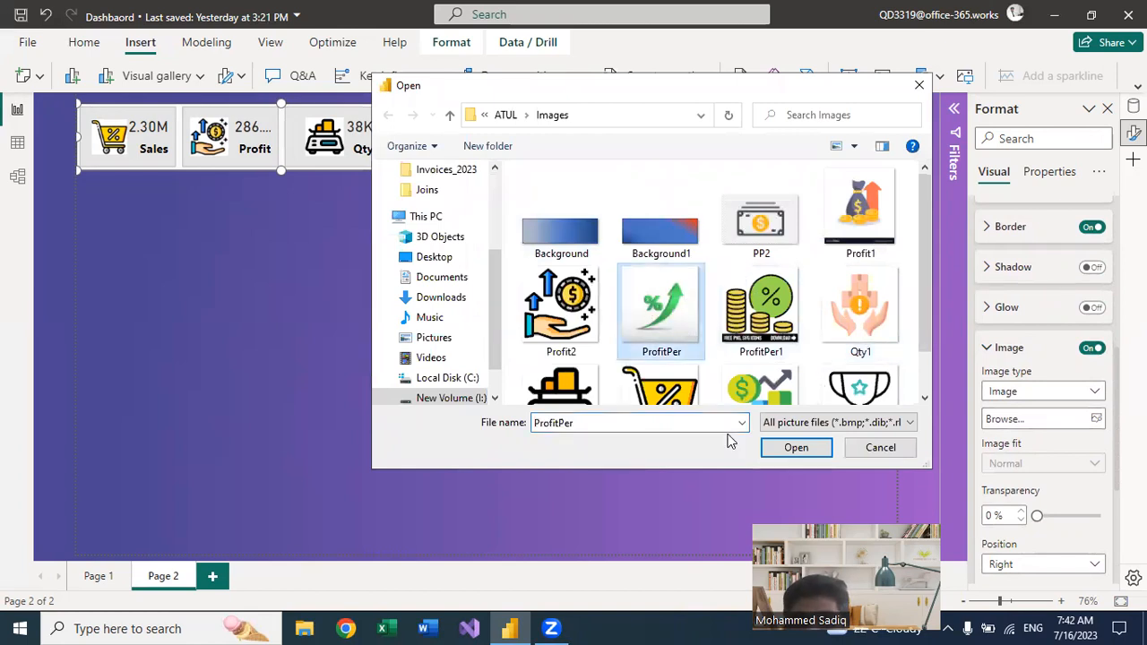
{"action": "left_click", "coordinate": [782, 448]}
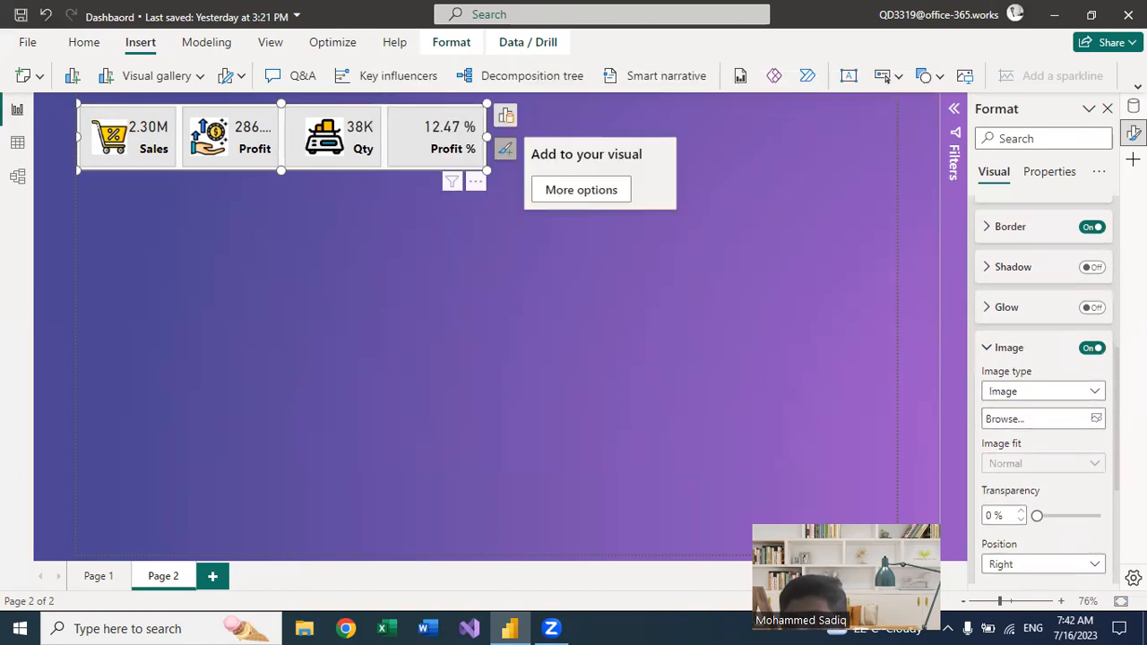
Step: Set the Profit % card's image fit to Fit and position it on the left with a size of 60 px
{"action": "scroll", "coordinate": [1050, 341], "scroll_direction": "down", "scroll_amount": 1}
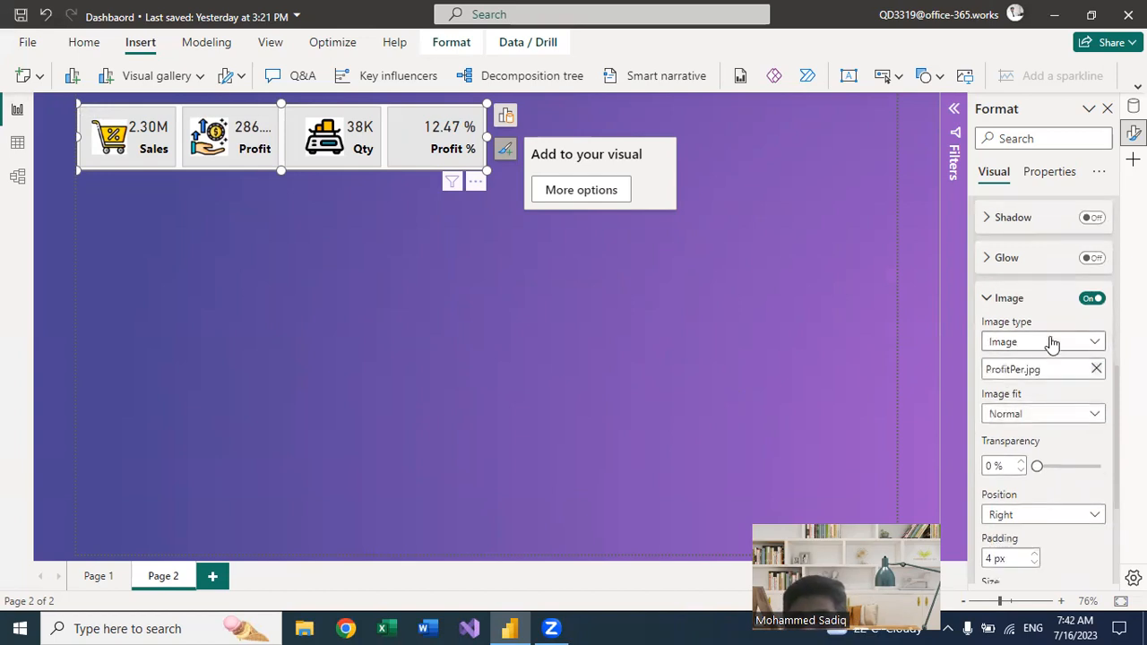
{"action": "scroll", "coordinate": [1076, 499], "scroll_direction": "down", "scroll_amount": 4}
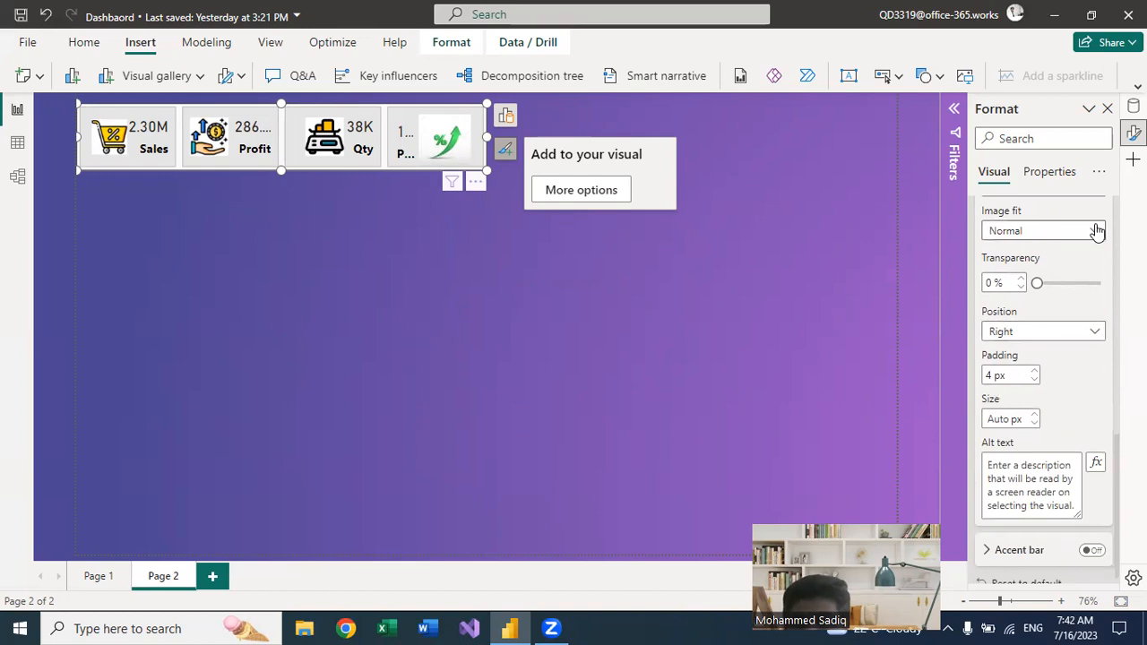
{"action": "left_click", "coordinate": [1097, 230]}
{"action": "left_click", "coordinate": [1016, 270]}
{"action": "left_click", "coordinate": [1095, 334]}
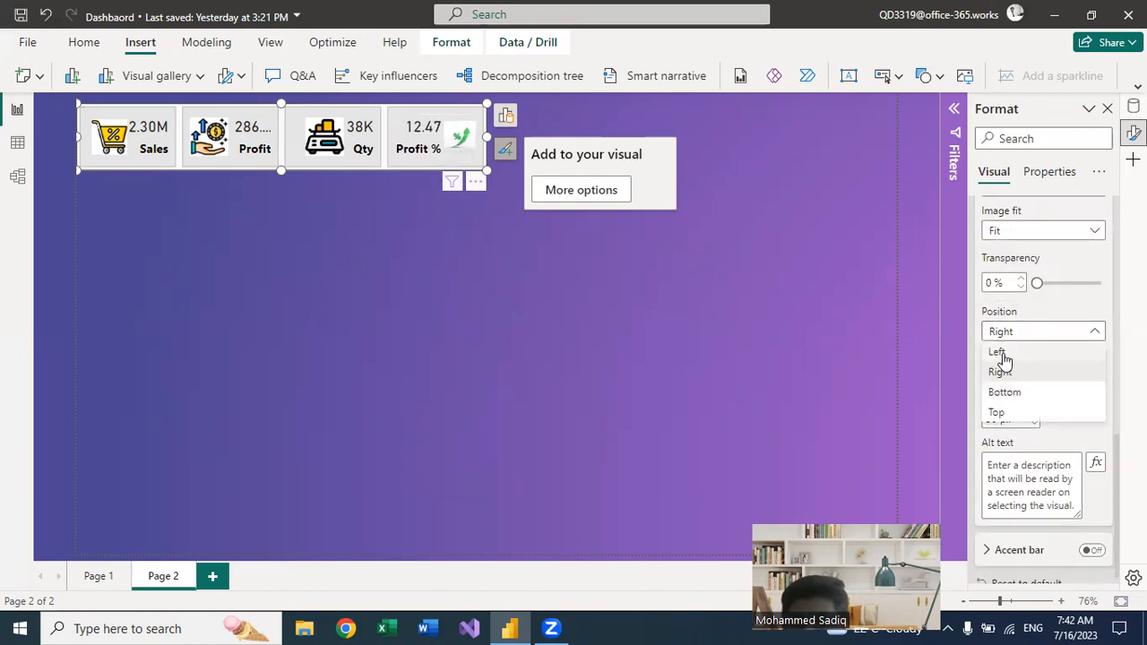
{"action": "left_click", "coordinate": [999, 352]}
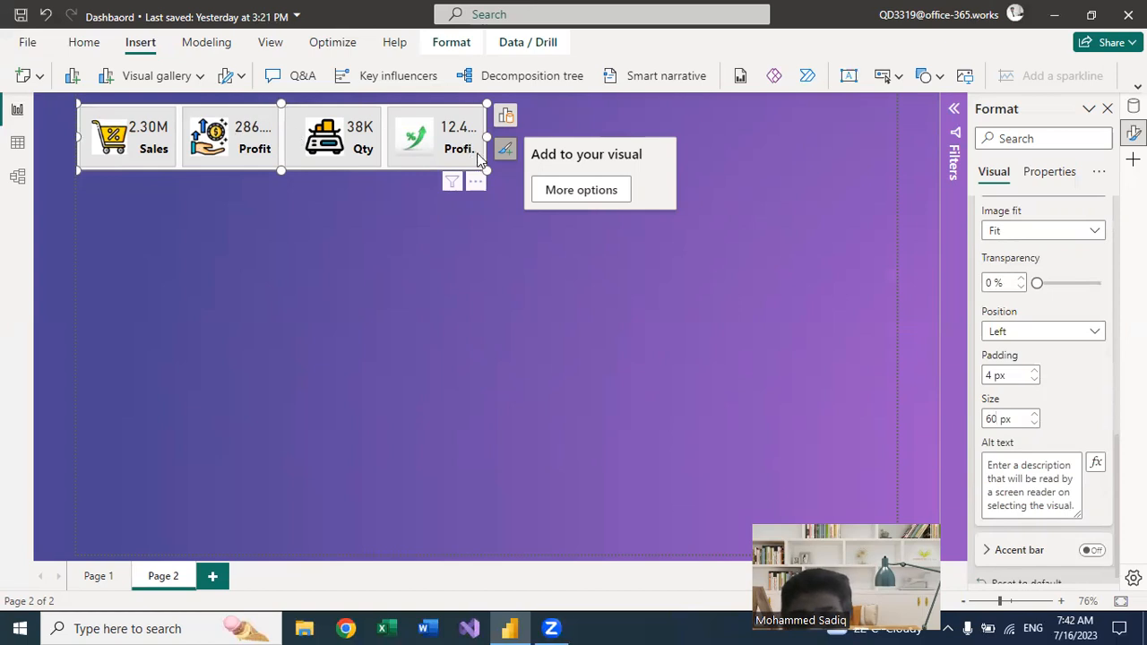
Step: Widen the card visual so the Profit % label fits and align it with the page's upper-left corner
{"action": "left_click", "coordinate": [501, 131]}
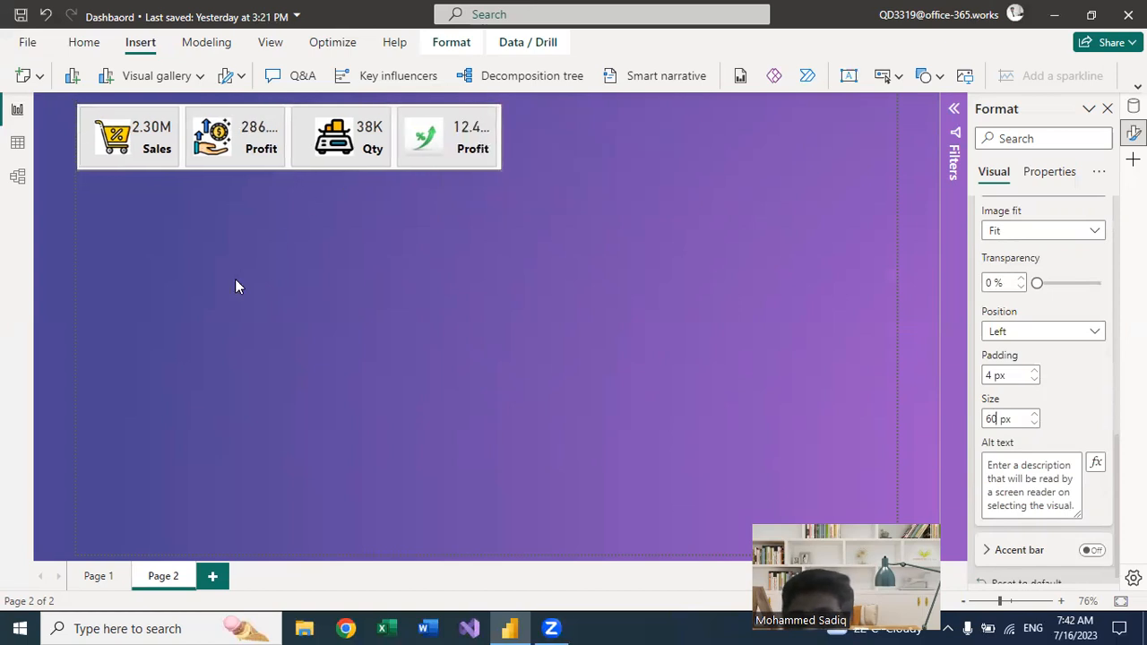
{"action": "left_click", "coordinate": [495, 139]}
{"action": "left_click_drag", "start_coordinate": [504, 135], "coordinate": [524, 143]}
{"action": "left_click", "coordinate": [204, 109]}
{"action": "left_click_drag", "start_coordinate": [205, 109], "coordinate": [72, 107]}
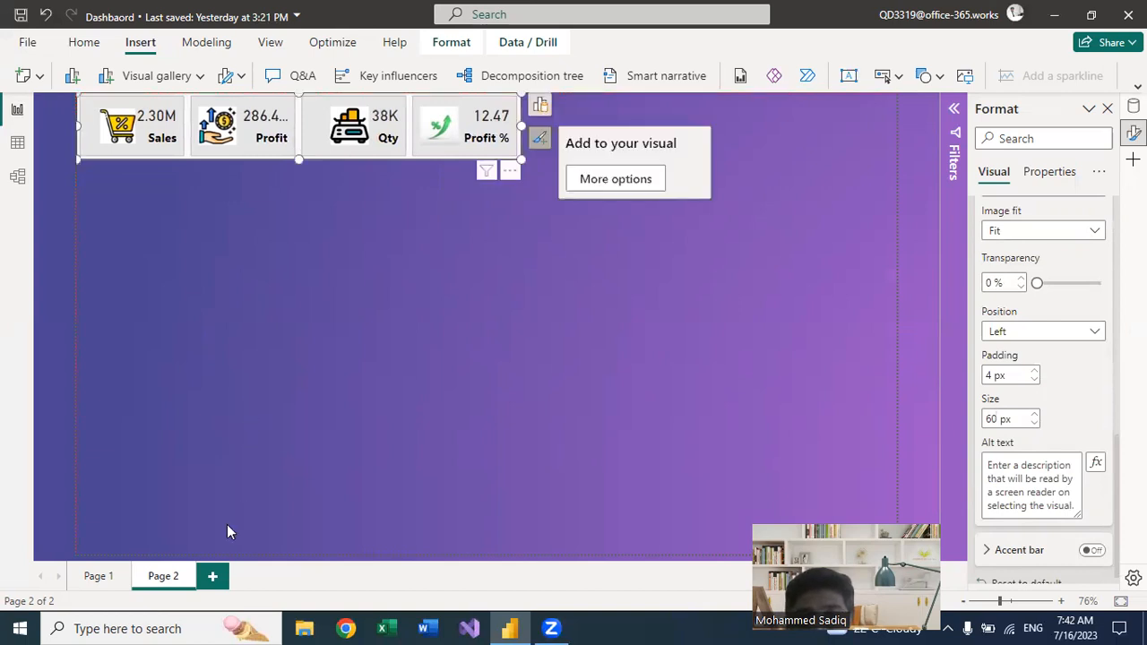
Step: Check the Page 1 layout, then insert a clustered column chart on Page 2 with Region on its X-axis
{"action": "left_click", "coordinate": [95, 578]}
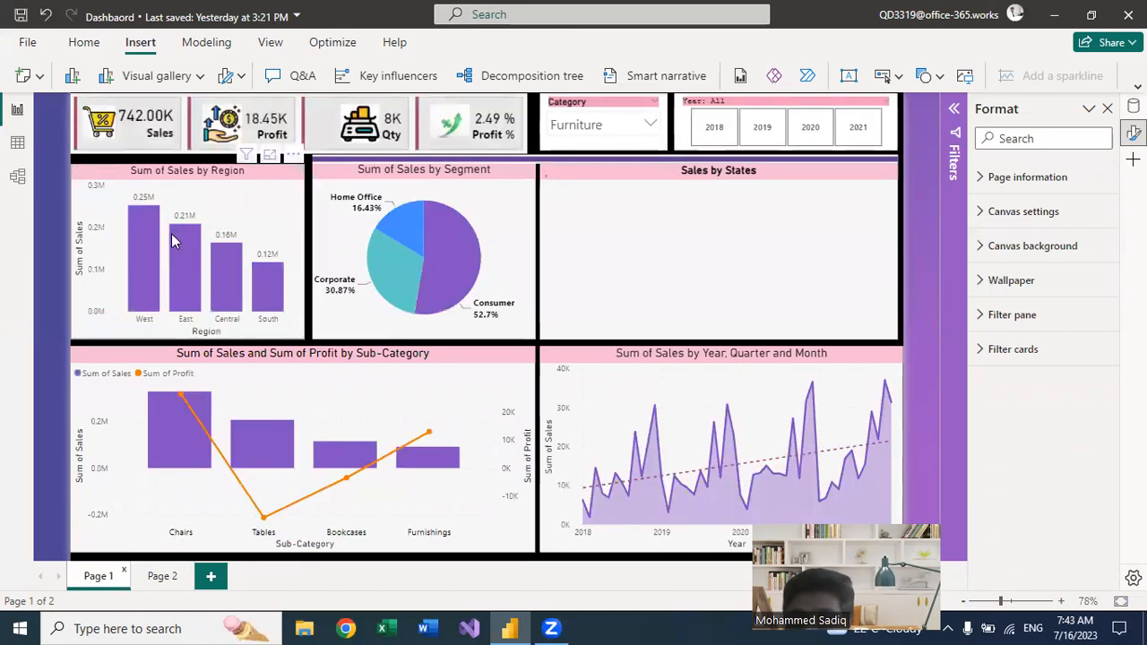
{"action": "left_click", "coordinate": [162, 578]}
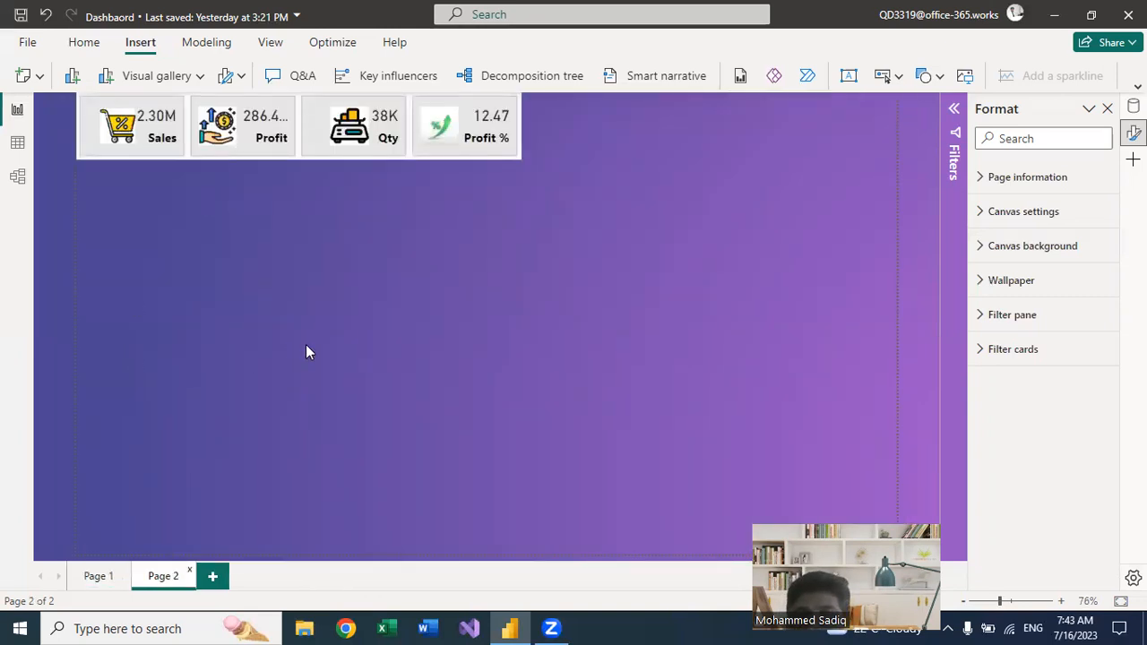
{"action": "left_click", "coordinate": [192, 77]}
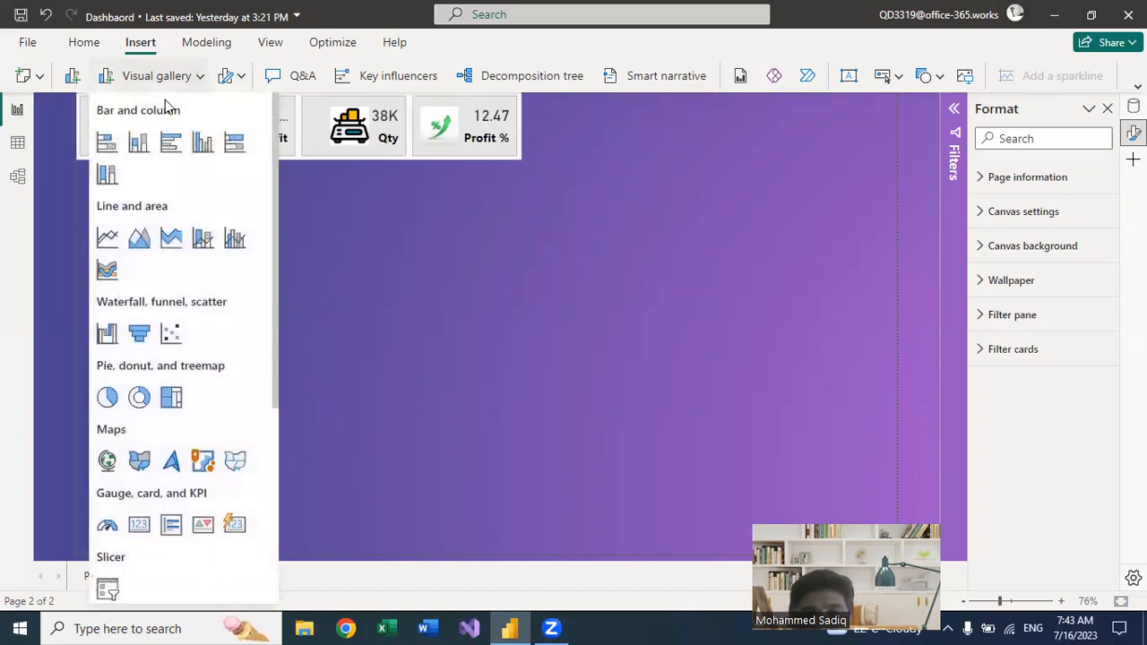
{"action": "left_click", "coordinate": [200, 145]}
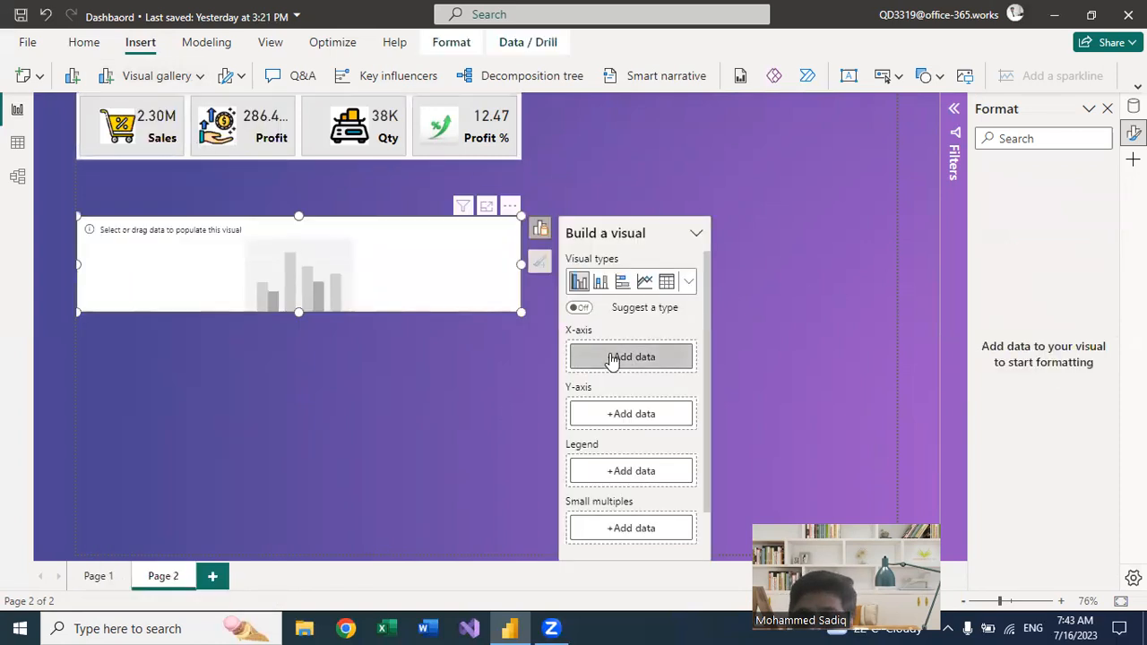
{"action": "left_click", "coordinate": [612, 359]}
{"action": "type", "text": "re"}
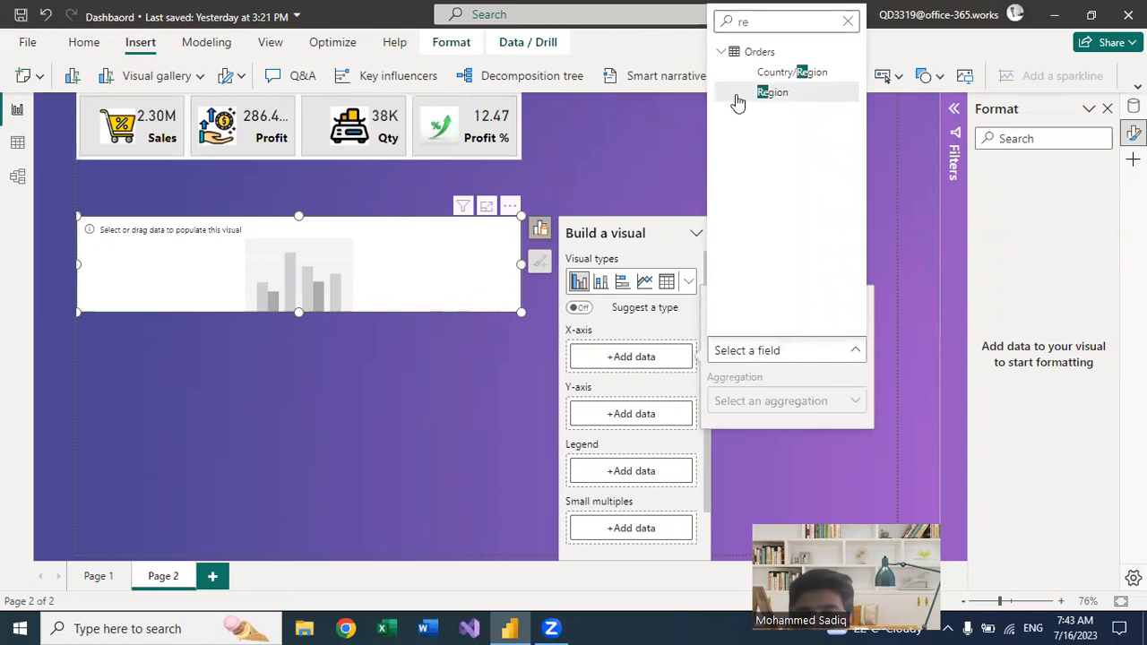
{"action": "left_click", "coordinate": [740, 100]}
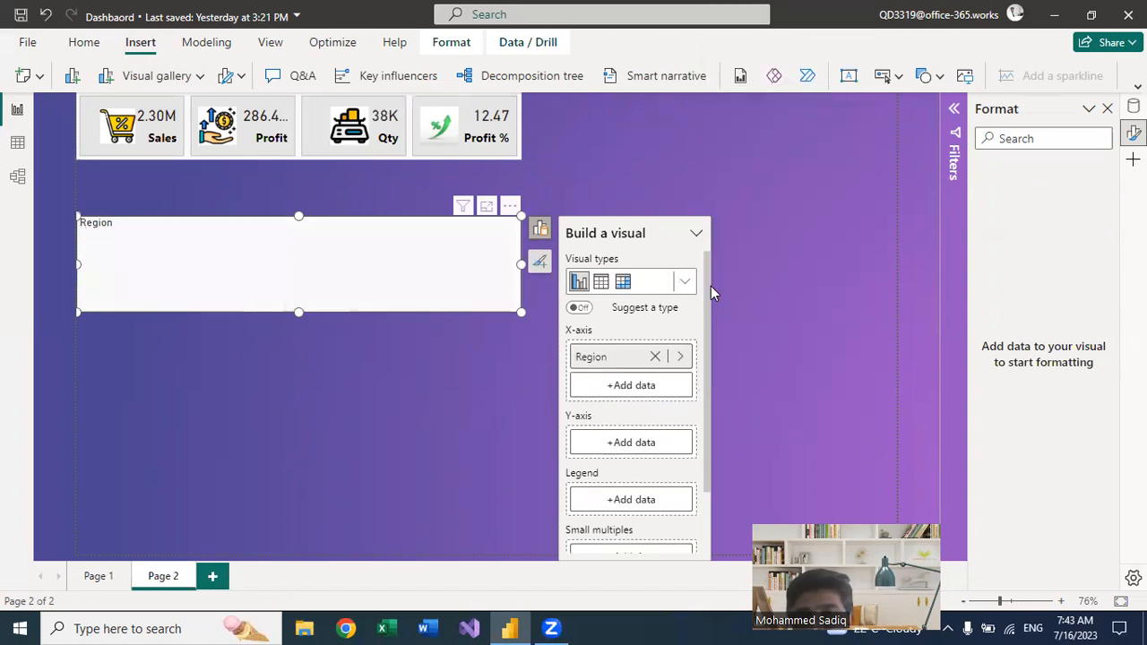
Step: Add the Sales field to the column chart's Y-axis
{"action": "left_click", "coordinate": [617, 444]}
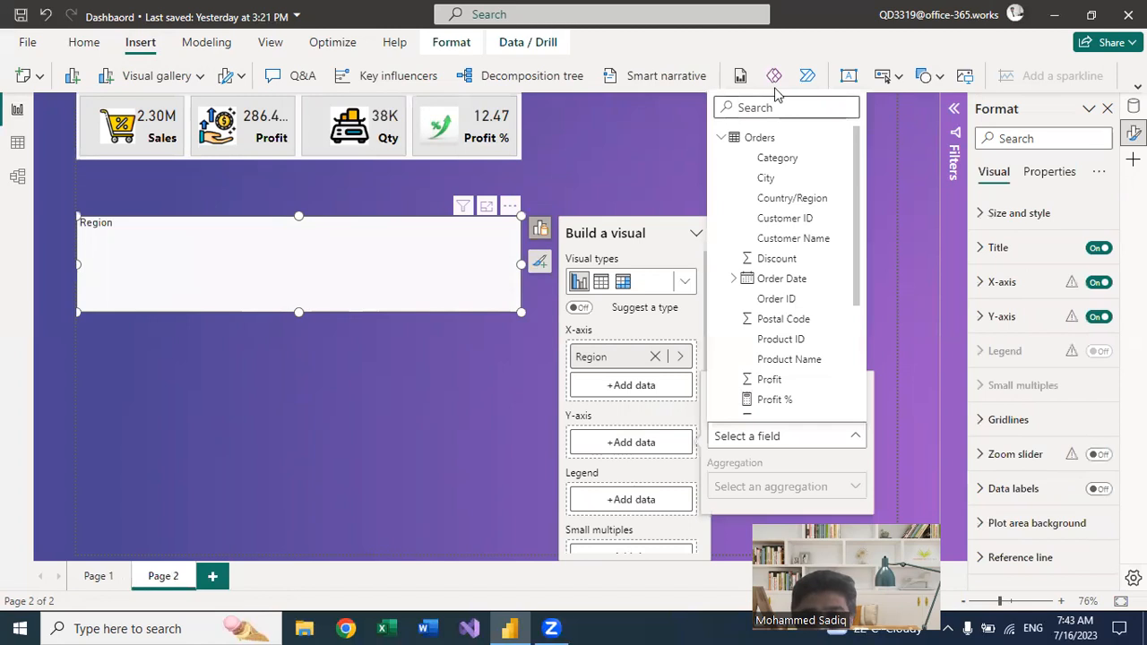
{"action": "type", "text": "sa"}
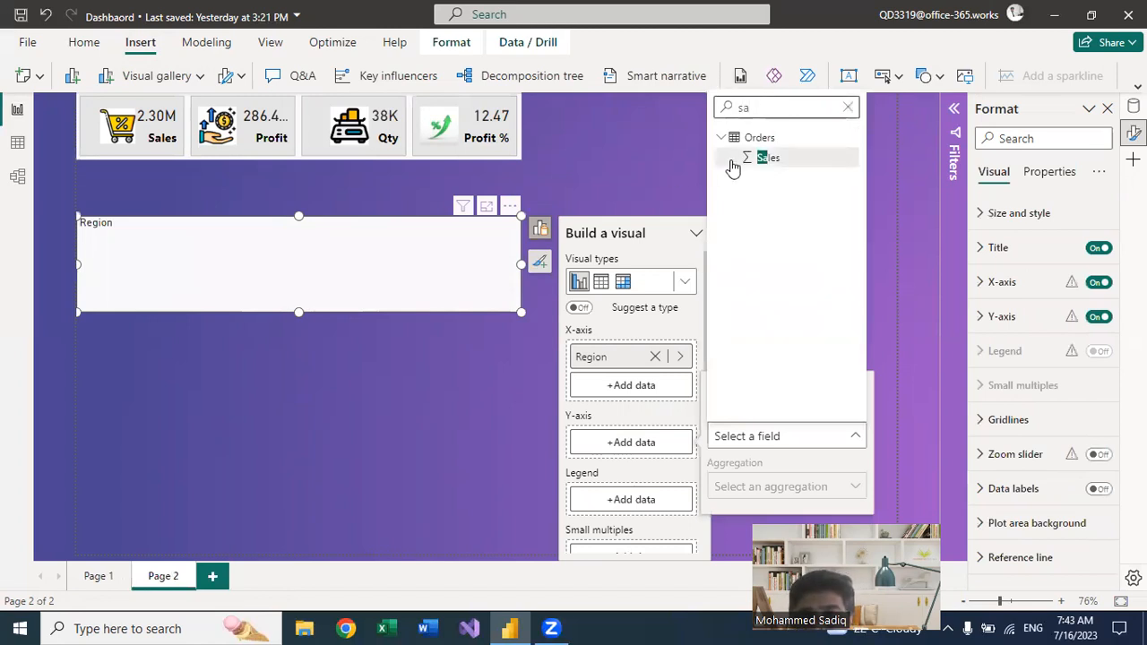
{"action": "left_click", "coordinate": [761, 158]}
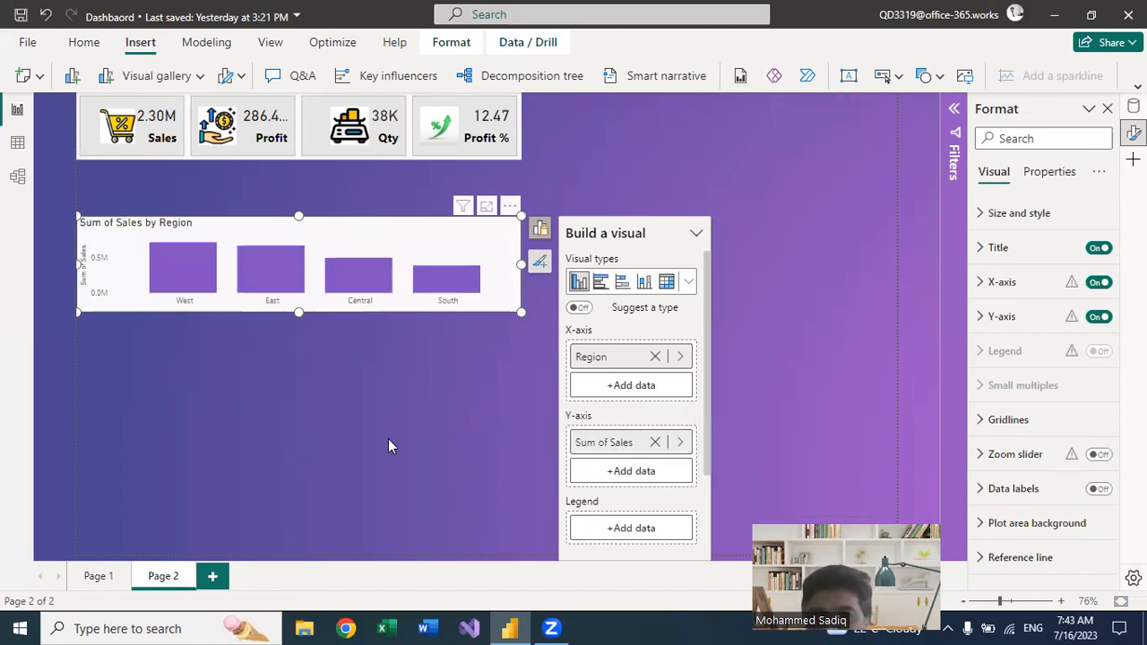
Step: Make the Sales by Region chart narrower and taller, and turn on its data labels
{"action": "left_click_drag", "start_coordinate": [522, 310], "coordinate": [432, 393]}
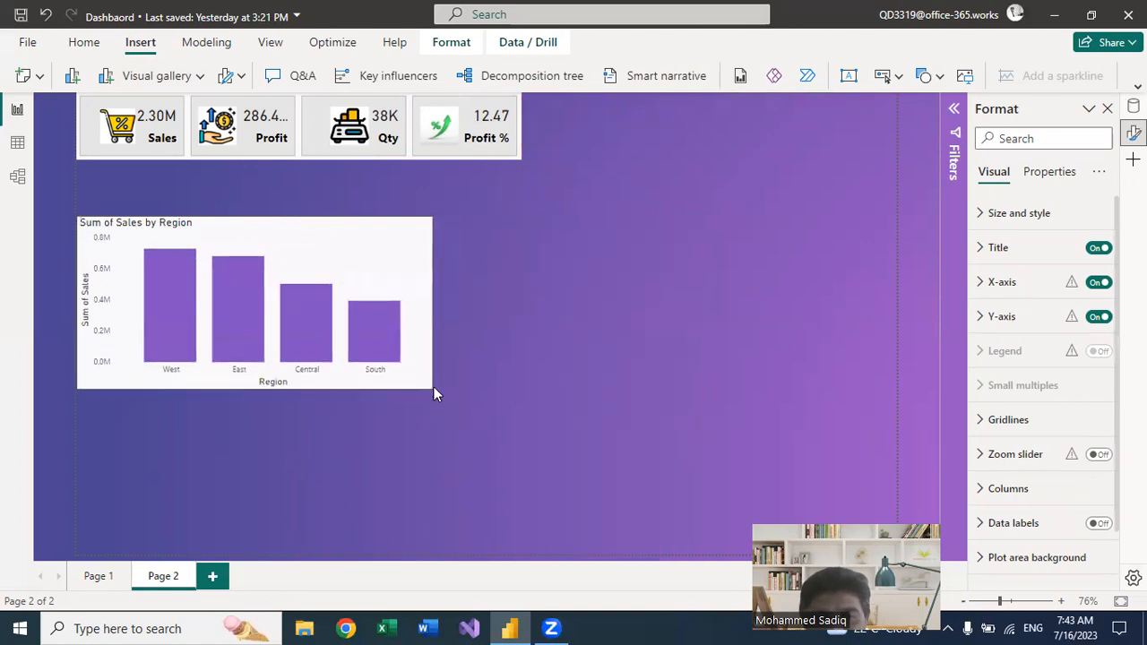
{"action": "left_click", "coordinate": [412, 237]}
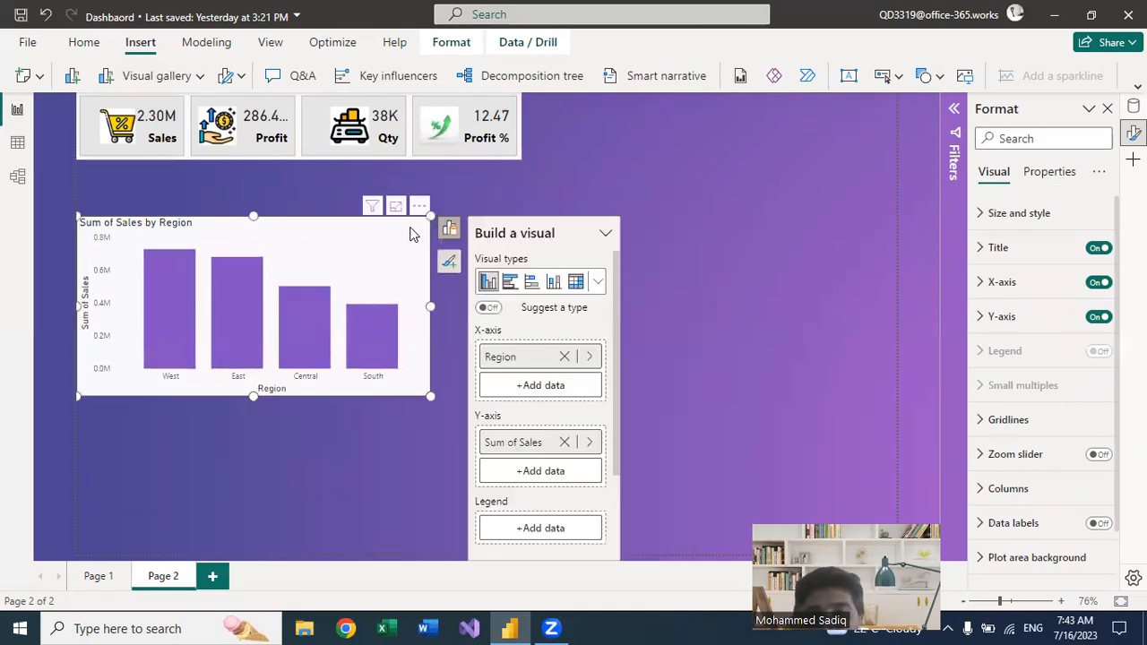
{"action": "left_click", "coordinate": [451, 262]}
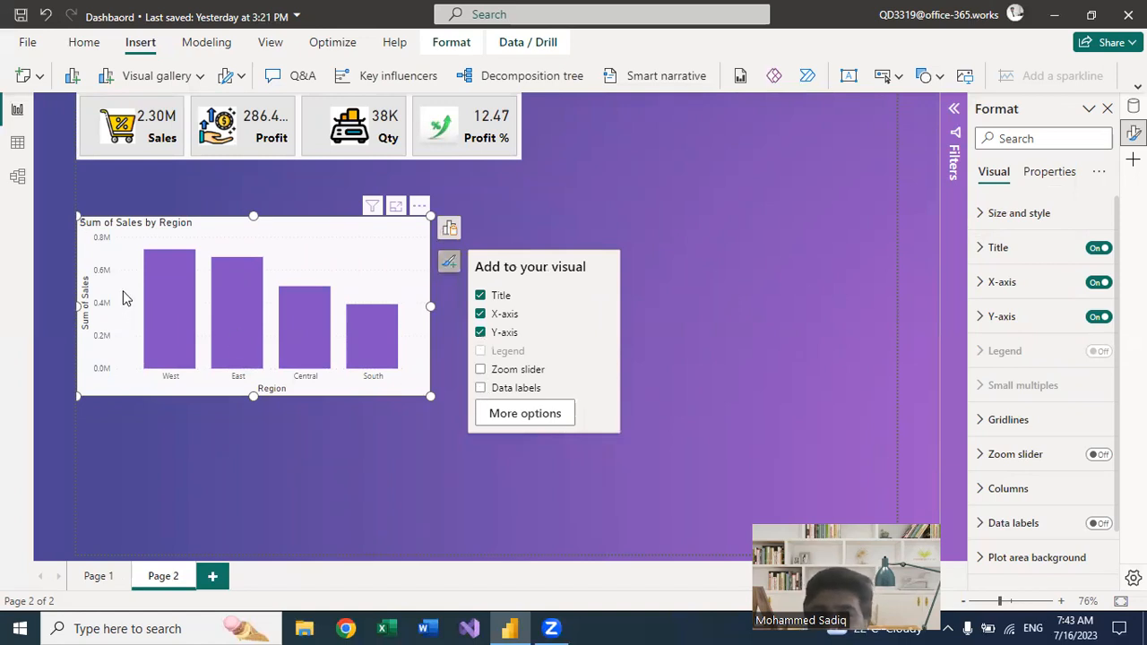
{"action": "left_click", "coordinate": [524, 414]}
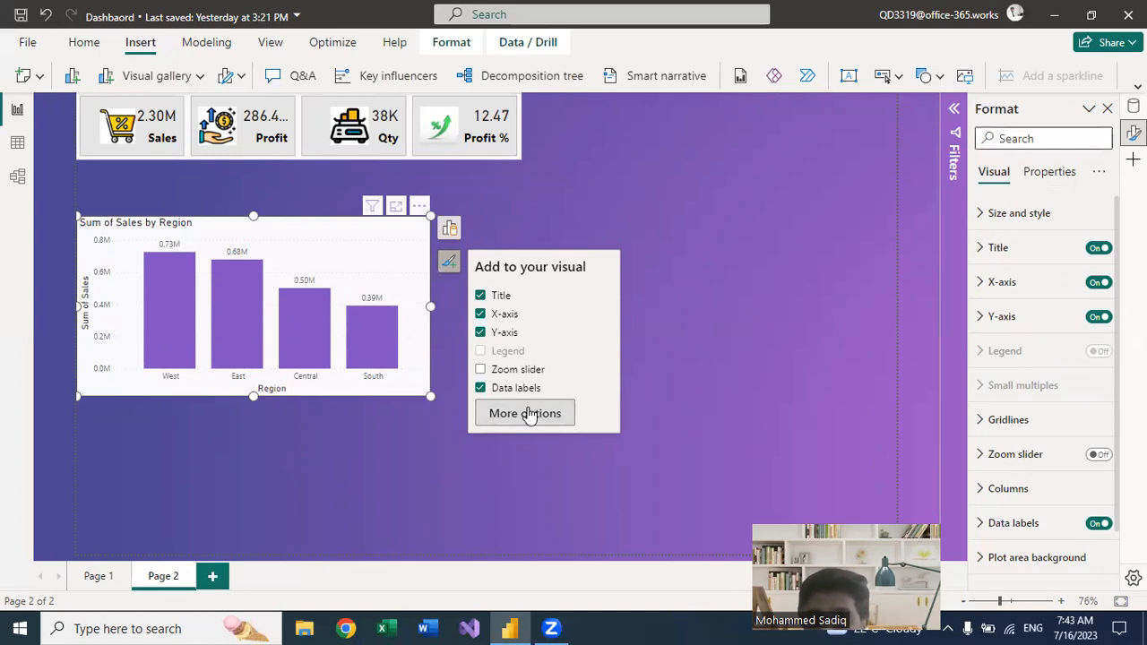
Step: Format the column chart's data label values in black, bold, with font size 10
{"action": "scroll", "coordinate": [1050, 454], "scroll_direction": "down", "scroll_amount": 1}
{"action": "left_click", "coordinate": [988, 467]}
{"action": "scroll", "coordinate": [1070, 474], "scroll_direction": "down", "scroll_amount": 4}
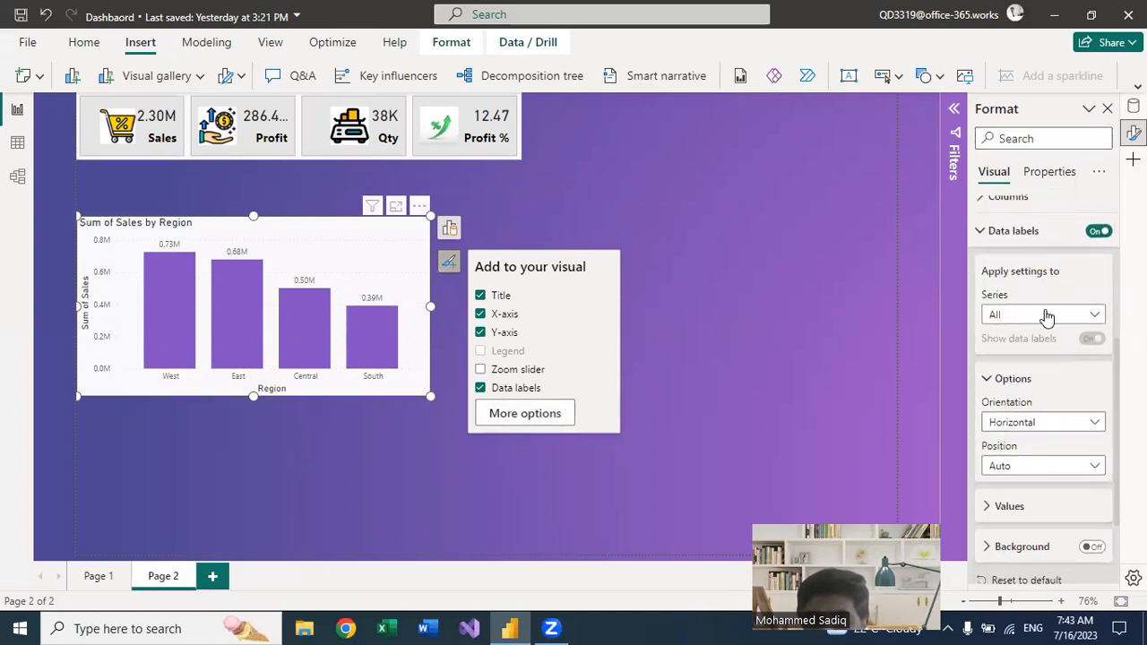
{"action": "scroll", "coordinate": [995, 421], "scroll_direction": "down", "scroll_amount": 2}
{"action": "left_click", "coordinate": [1006, 392]}
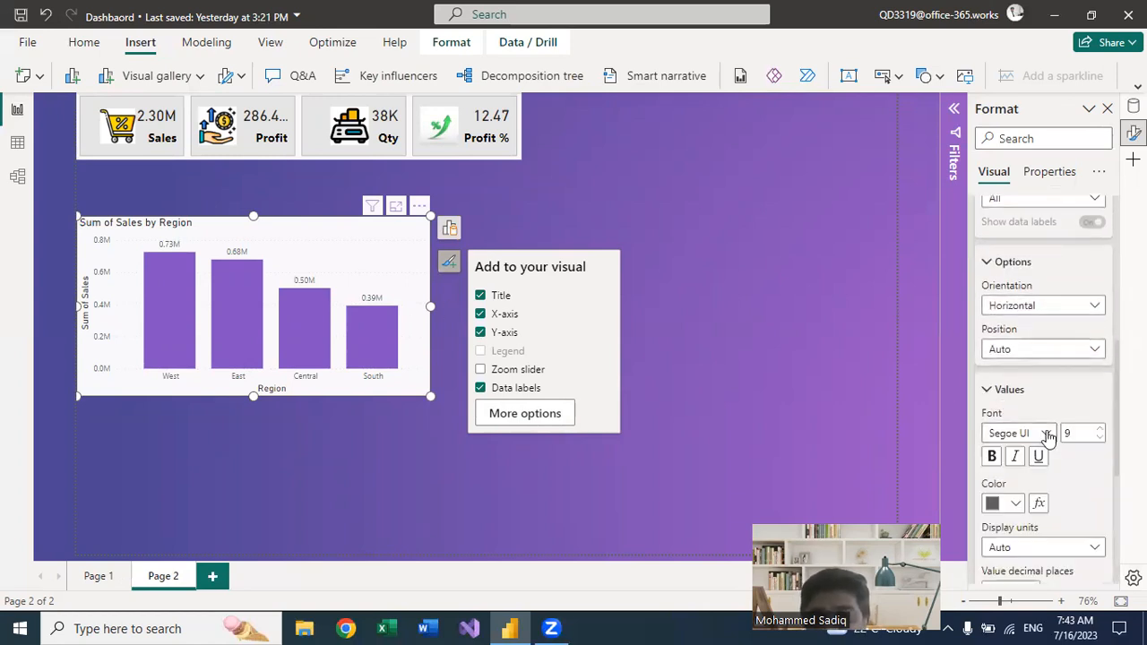
{"action": "scroll", "coordinate": [1049, 435], "scroll_direction": "down", "scroll_amount": 2}
{"action": "left_click", "coordinate": [1017, 386]}
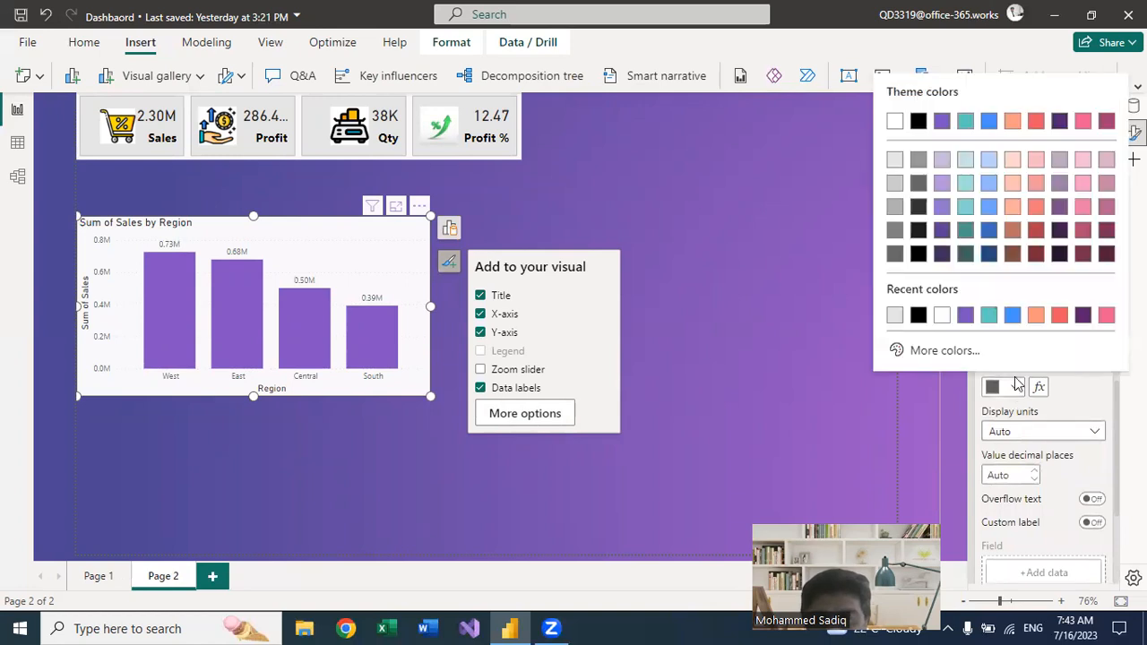
{"action": "left_click", "coordinate": [919, 121]}
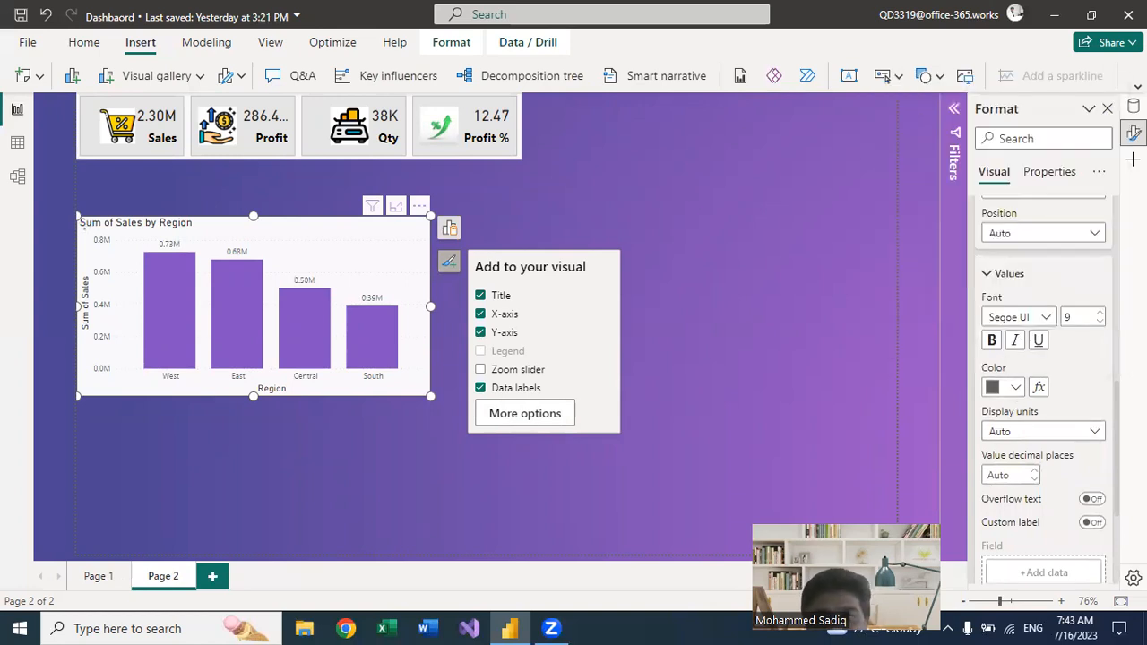
{"action": "left_click", "coordinate": [1100, 314]}
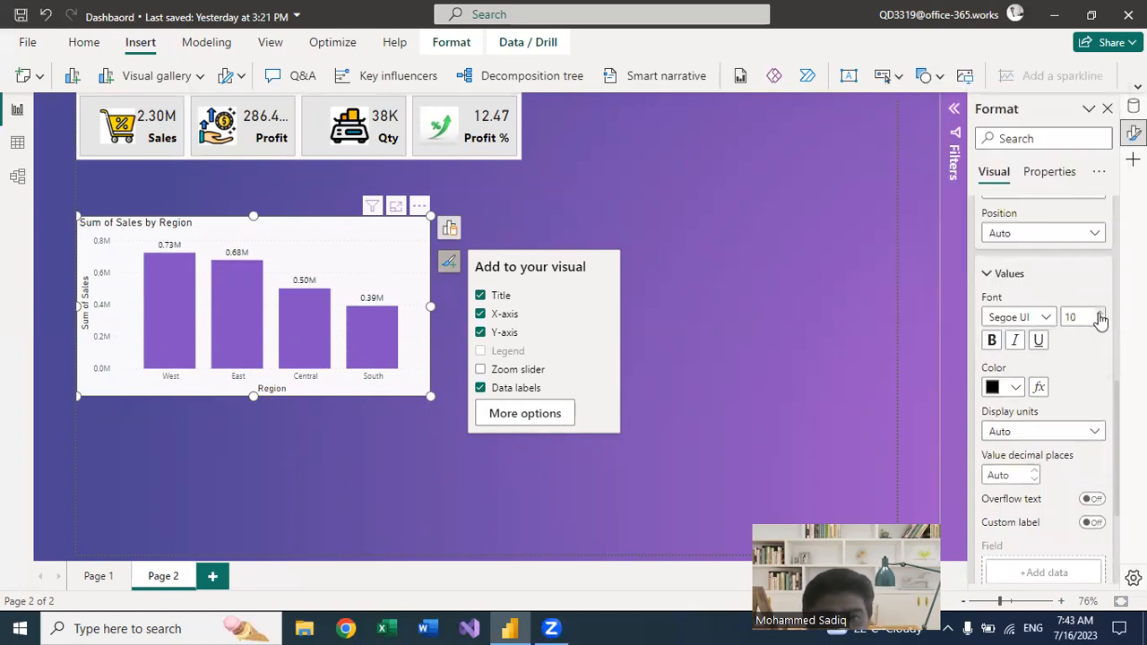
{"action": "left_click", "coordinate": [991, 343]}
Step: Move the Sales by Region chart directly beneath the cards and reduce its width
{"action": "left_click_drag", "start_coordinate": [365, 237], "coordinate": [333, 186]}
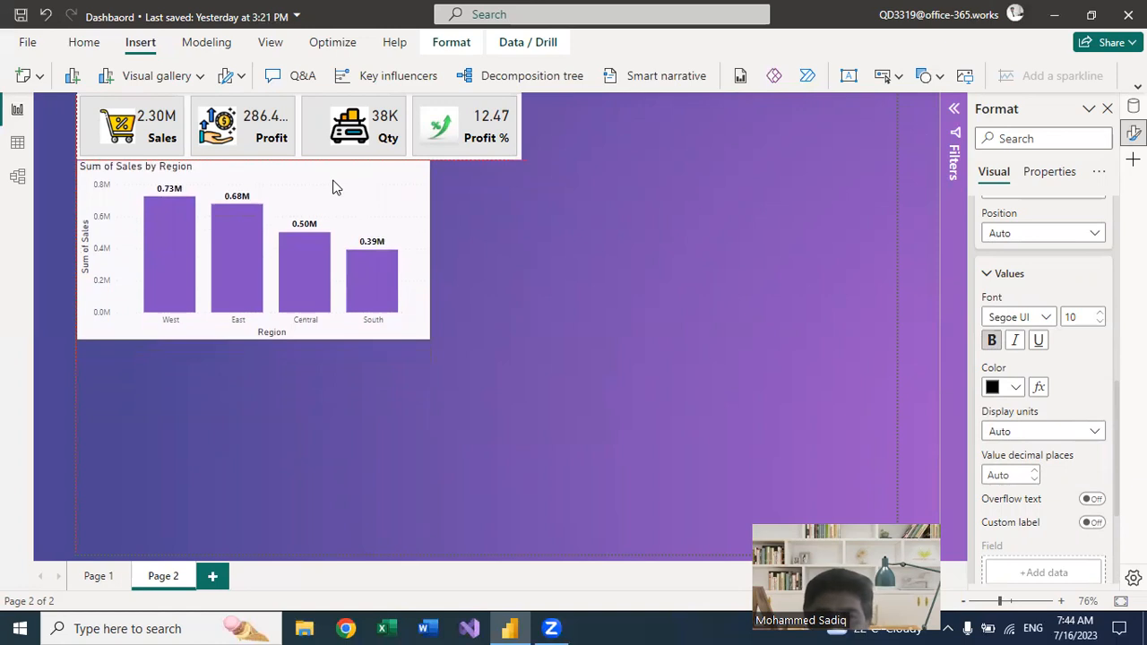
{"action": "left_click_drag", "start_coordinate": [430, 339], "coordinate": [328, 329]}
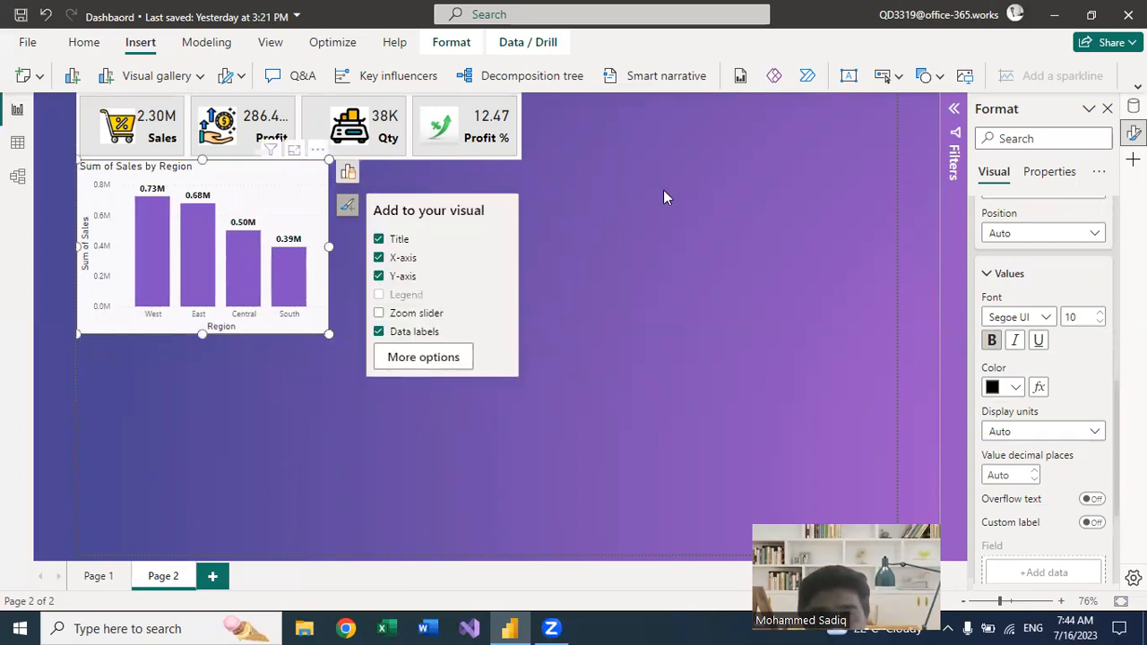
Step: Insert a pie chart on Page 2 with the Segment field as its legend
{"action": "left_click", "coordinate": [199, 77]}
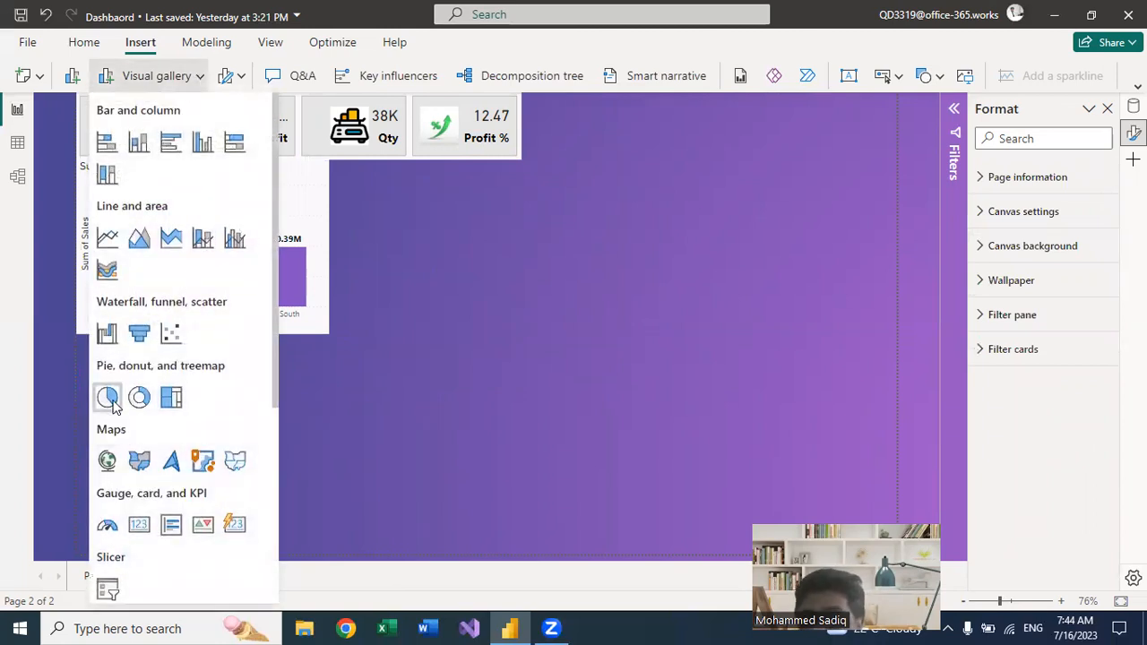
{"action": "left_click", "coordinate": [109, 395]}
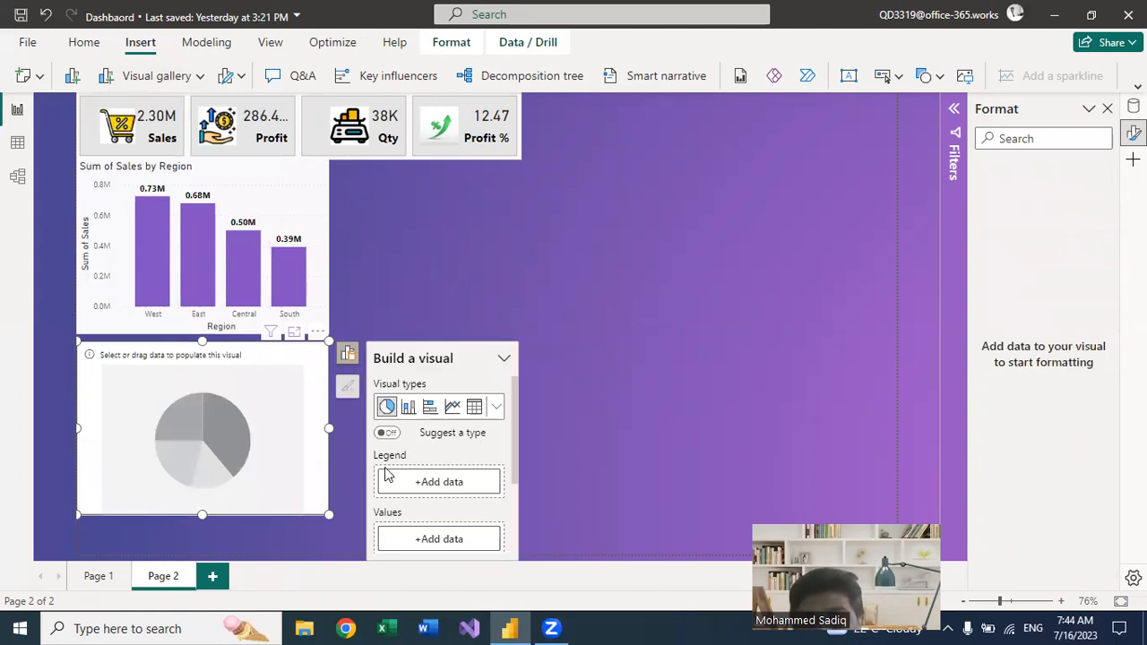
{"action": "left_click", "coordinate": [410, 490]}
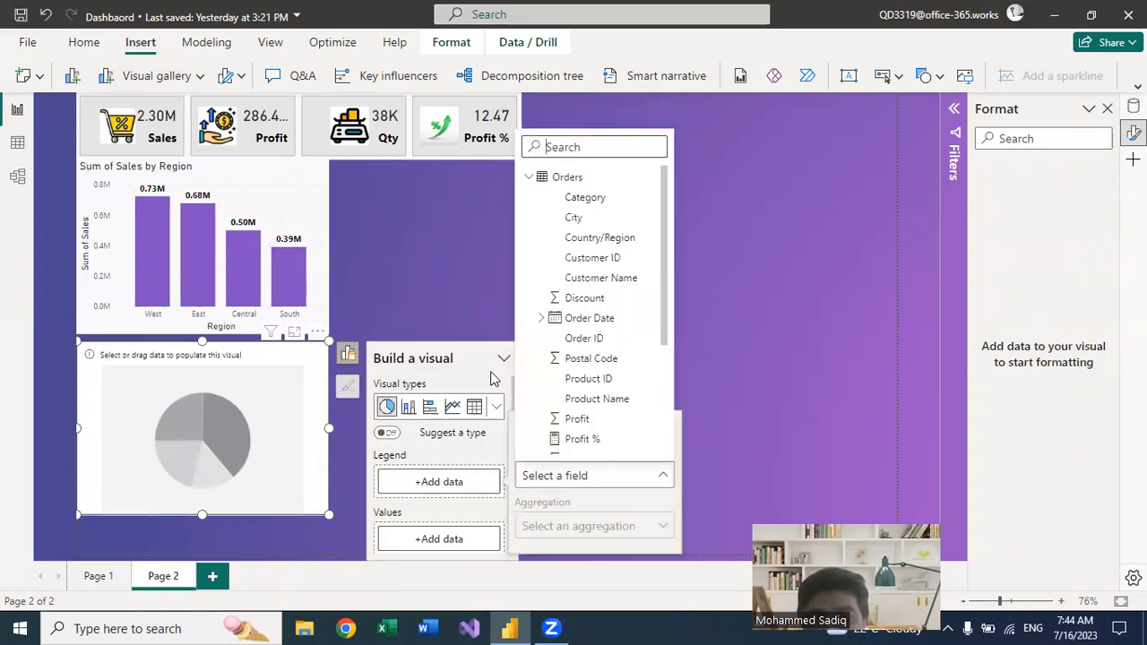
{"action": "scroll", "coordinate": [559, 357], "scroll_direction": "down", "scroll_amount": 4}
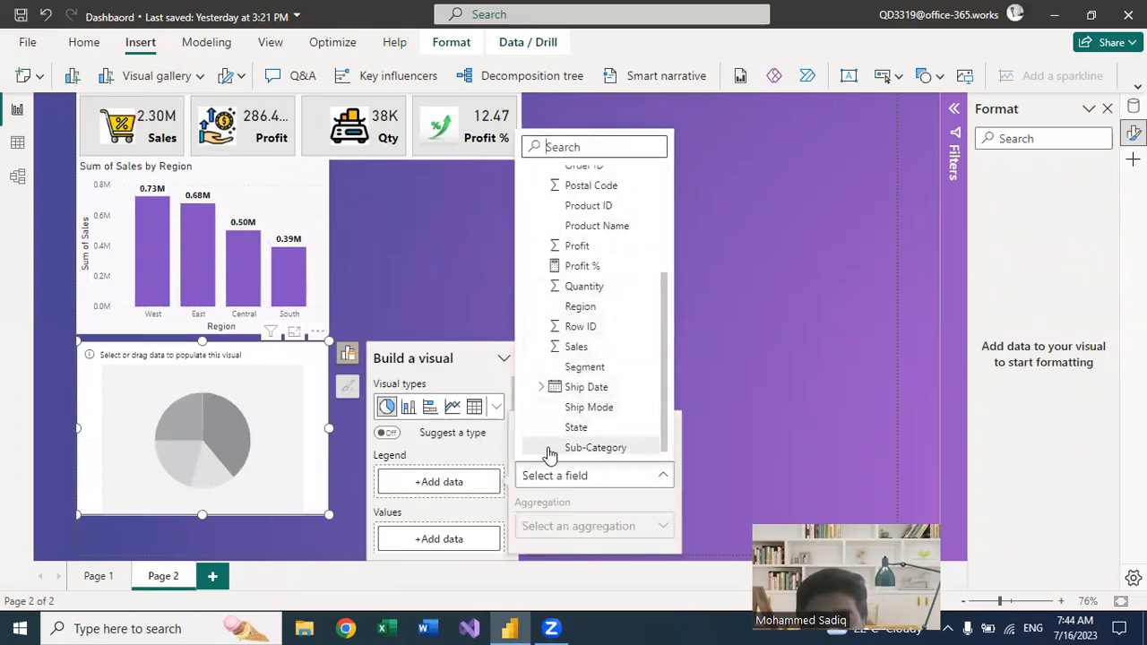
{"action": "scroll", "coordinate": [554, 439], "scroll_direction": "down", "scroll_amount": 1}
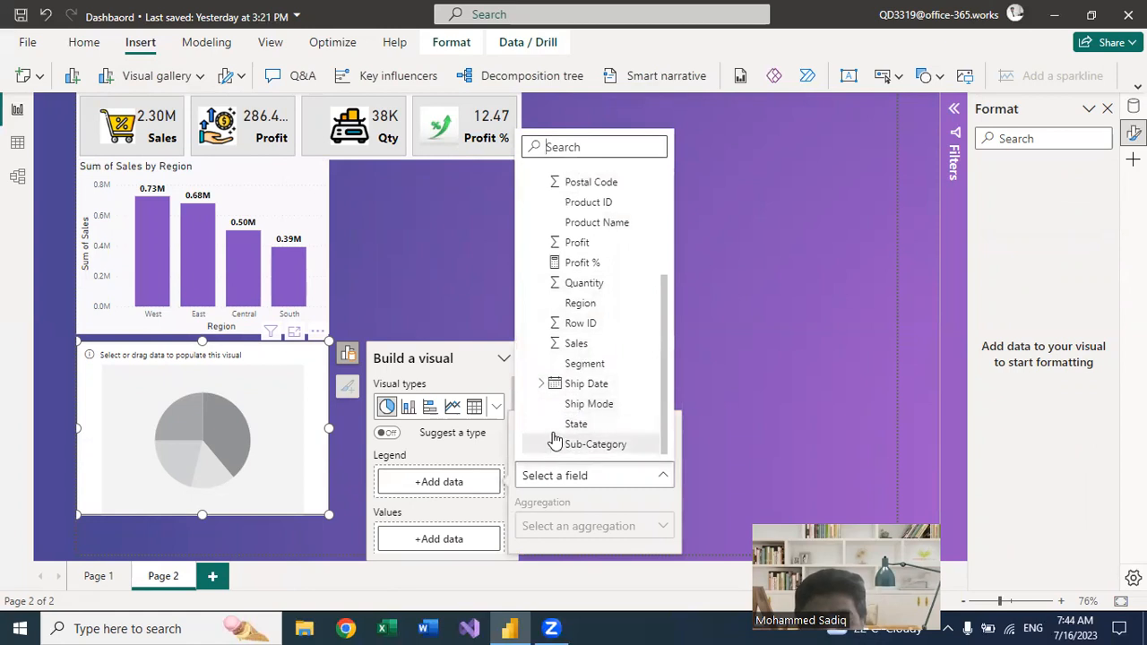
{"action": "left_click", "coordinate": [543, 365]}
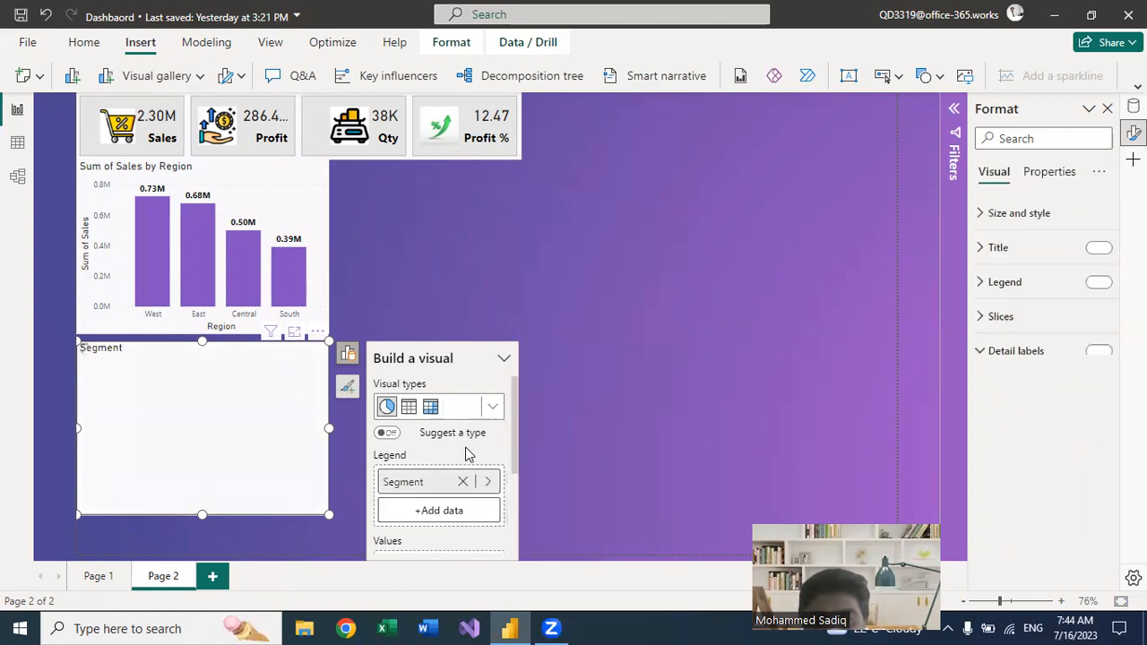
Step: Add the Sales field to the pie chart's values
{"action": "scroll", "coordinate": [466, 455], "scroll_direction": "down", "scroll_amount": 1}
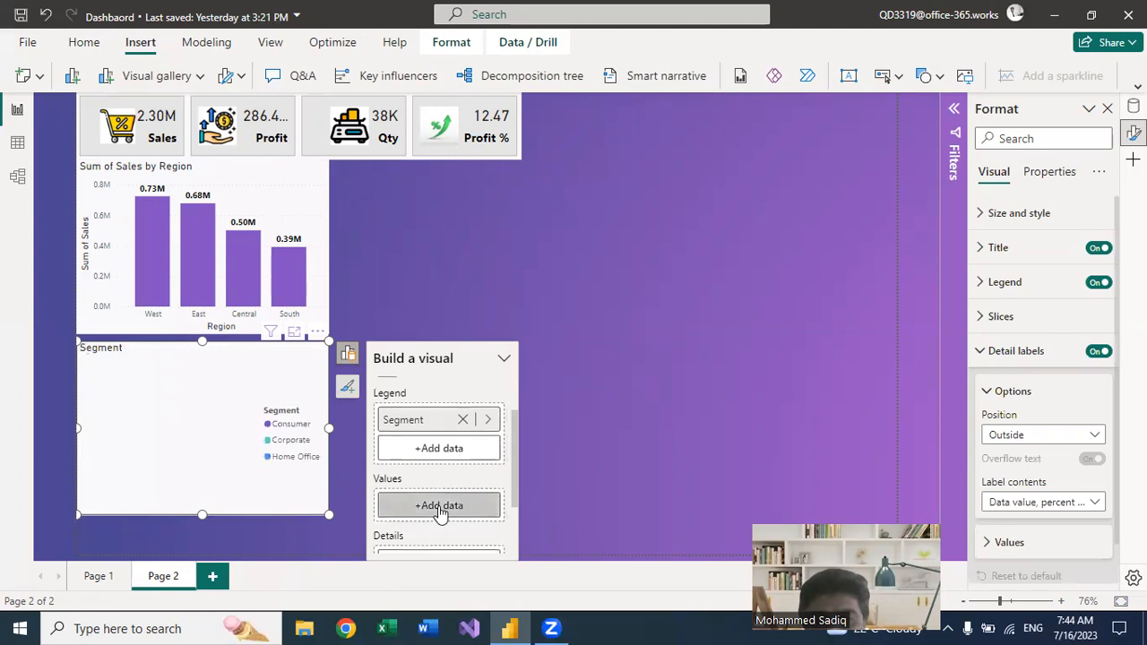
{"action": "left_click", "coordinate": [439, 505]}
{"action": "scroll", "coordinate": [574, 422], "scroll_direction": "down", "scroll_amount": 5}
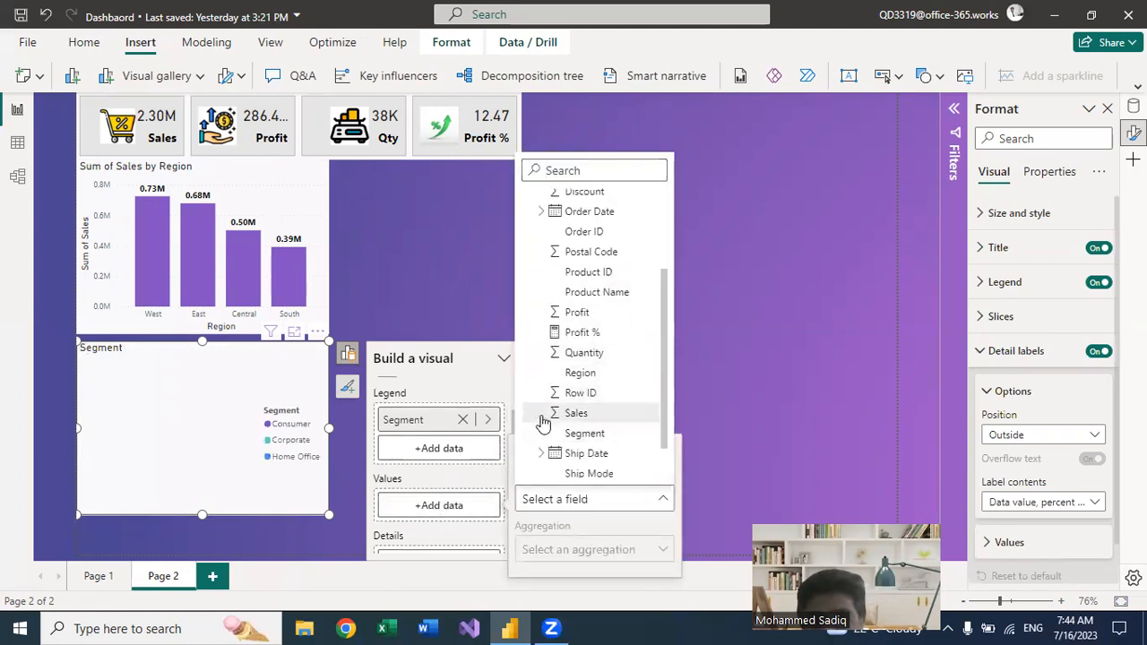
{"action": "left_click", "coordinate": [540, 415]}
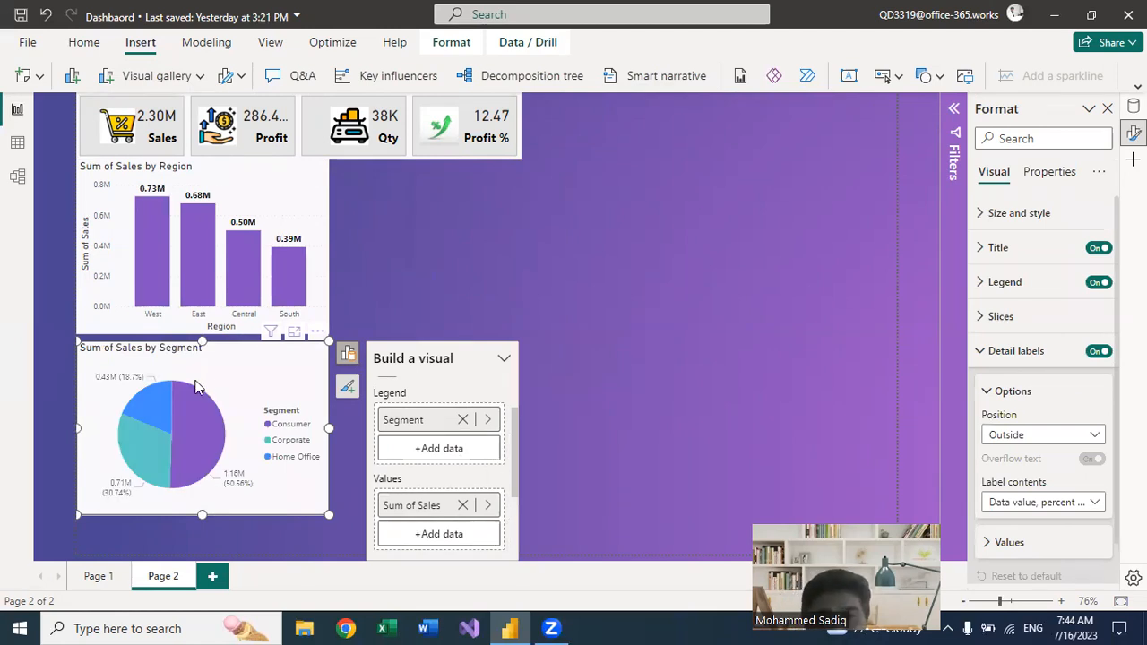
Step: Place the Sales by Segment pie chart beside the Sales by Region chart and align both with a small gap beneath the cards
{"action": "left_click_drag", "start_coordinate": [501, 266], "coordinate": [473, 188]}
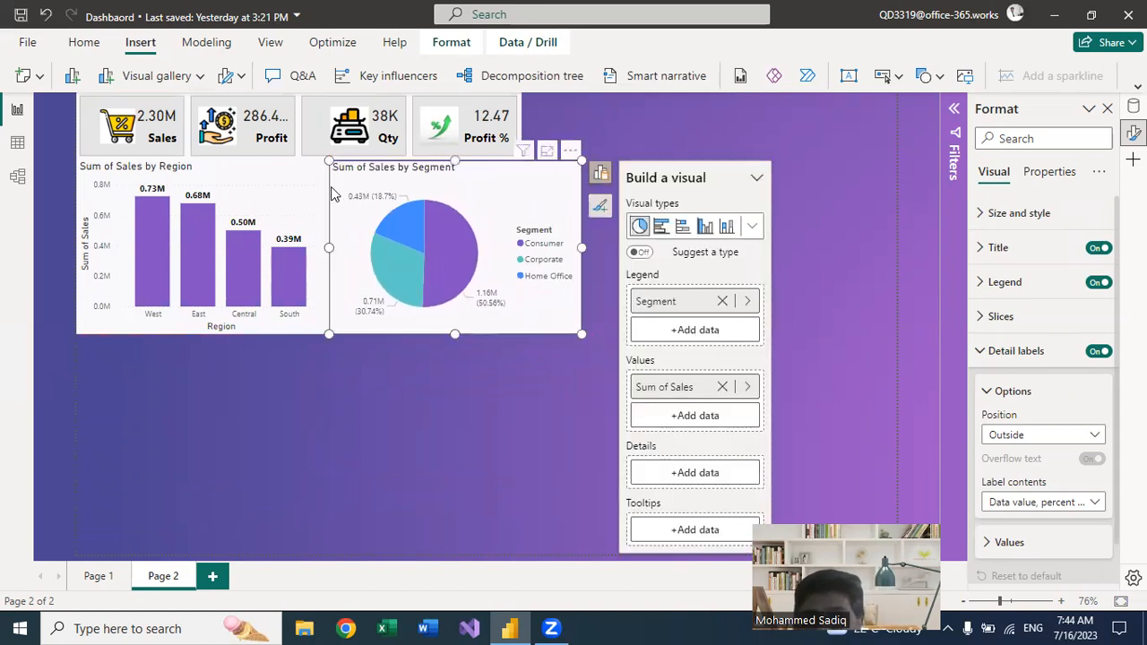
{"action": "left_click", "coordinate": [255, 196]}
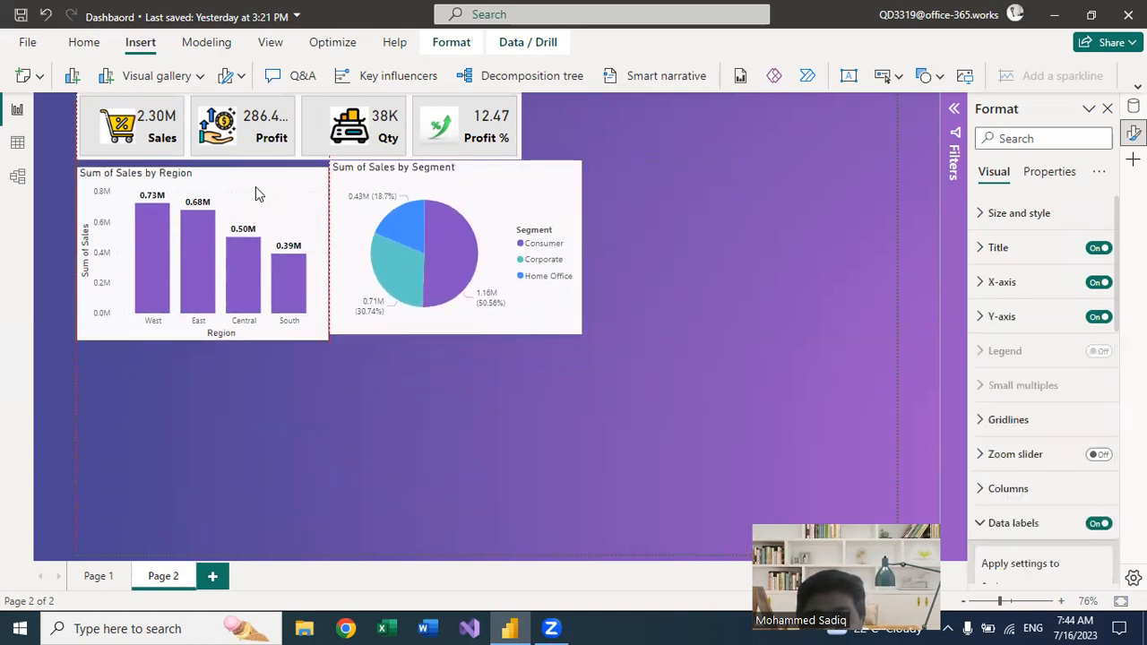
{"action": "left_click_drag", "start_coordinate": [489, 197], "coordinate": [505, 205]}
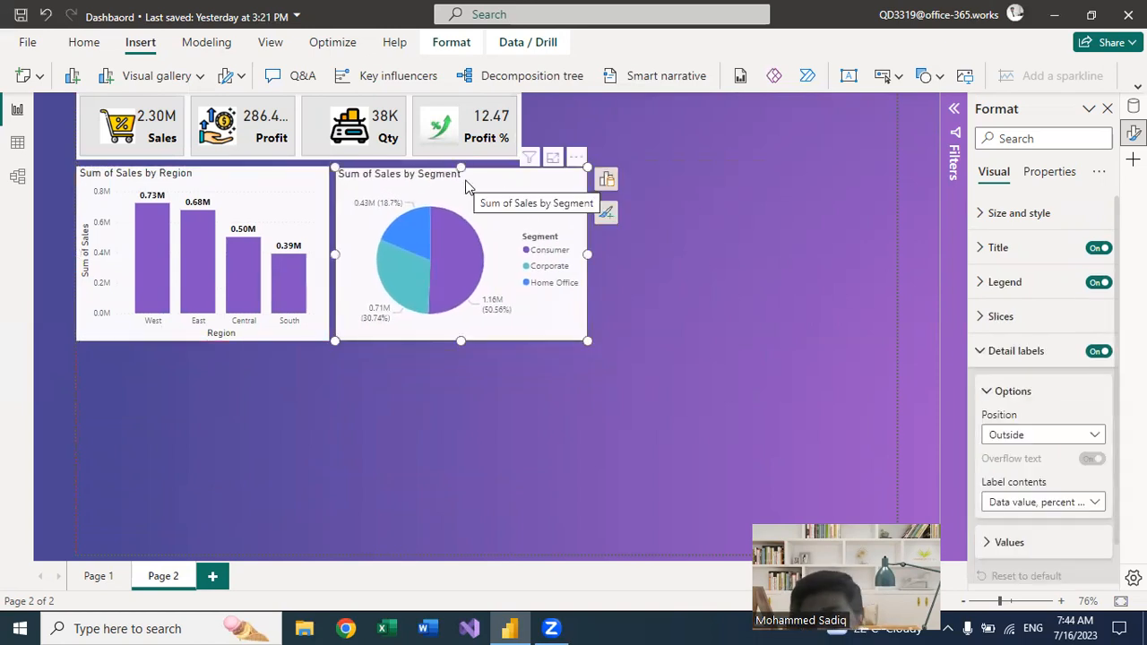
{"action": "left_click", "coordinate": [768, 213]}
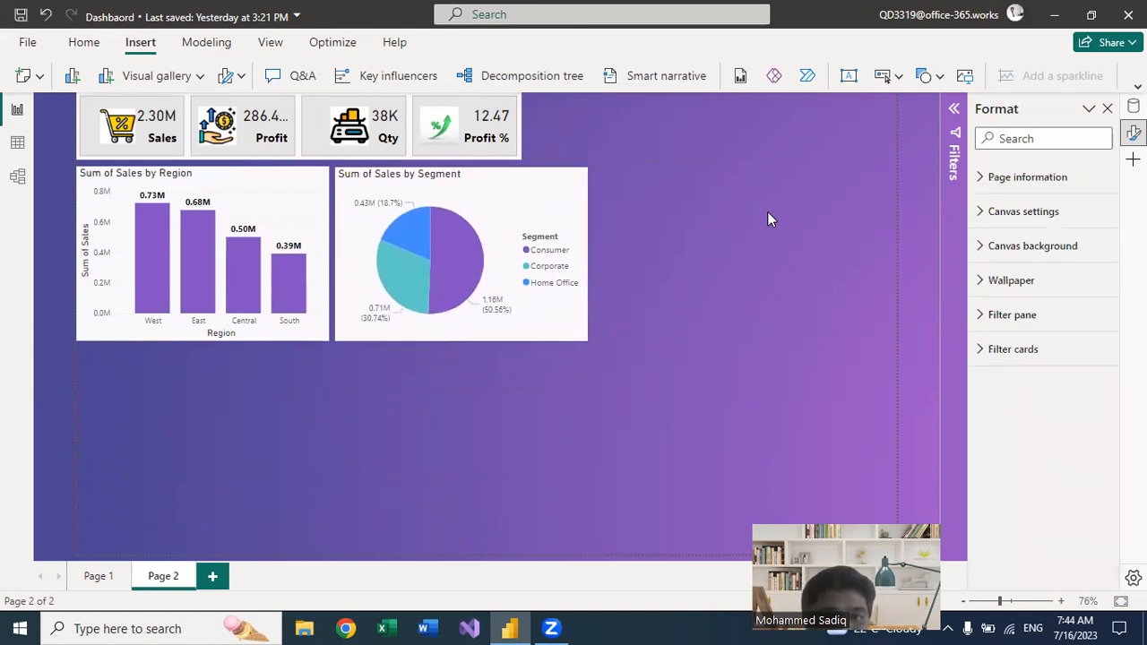
Step: Examine the bubbles and tooltips of the Sales by States map on Page 1 as a reference, and return to Page 2
{"action": "left_click", "coordinate": [99, 578]}
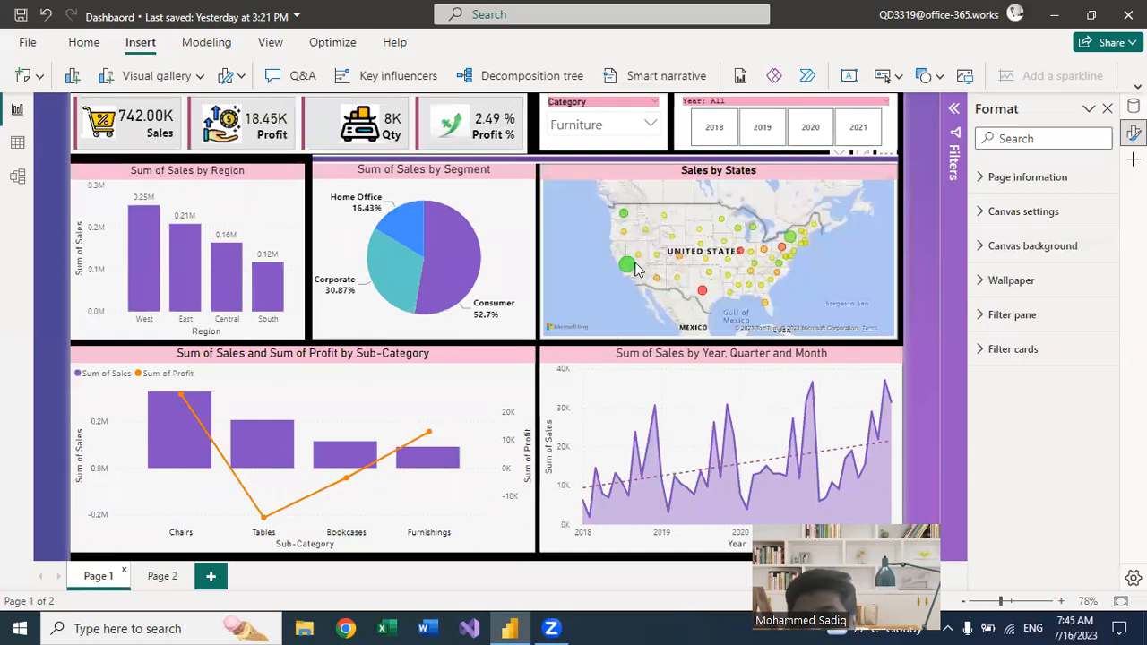
{"action": "mouse_move", "coordinate": [630, 269]}
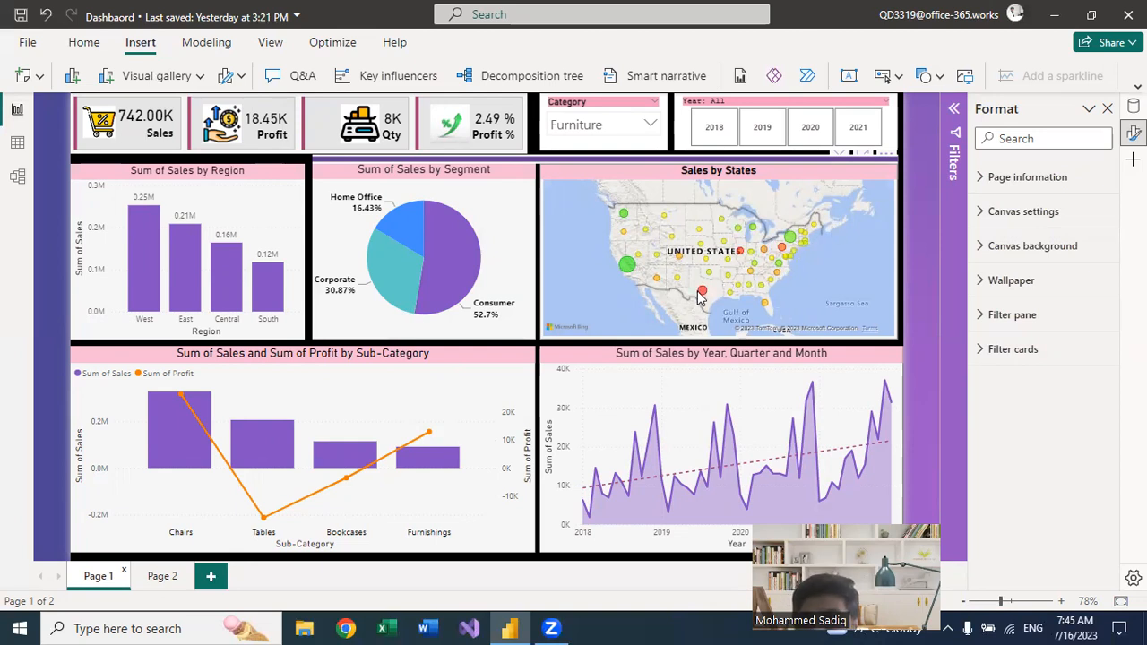
{"action": "mouse_move", "coordinate": [704, 297]}
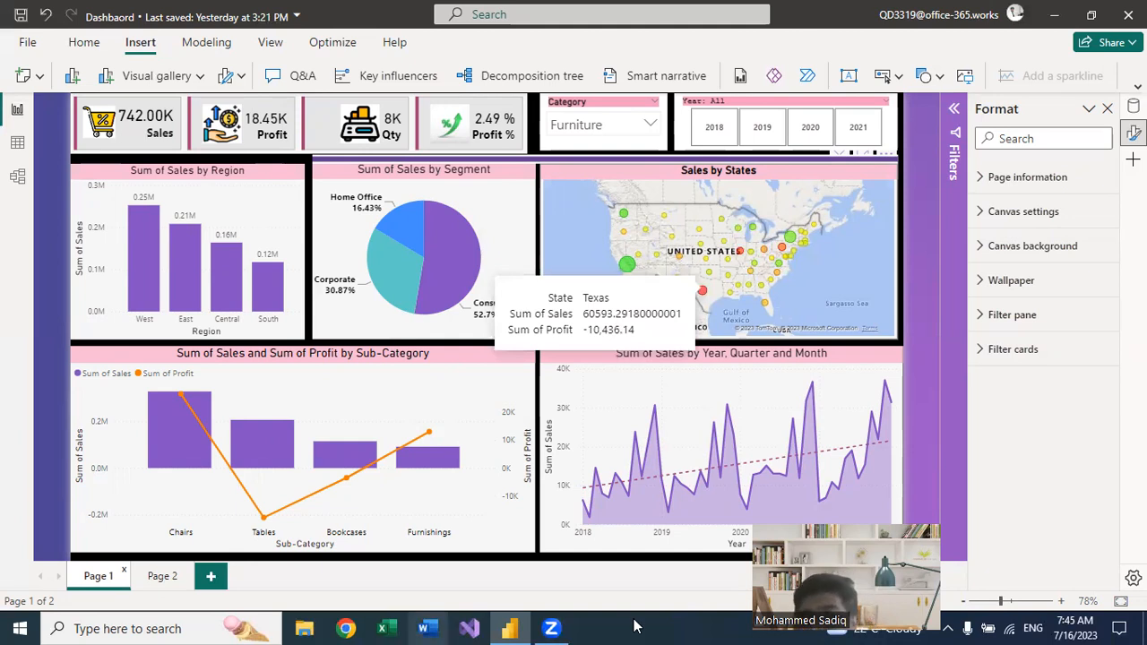
{"action": "left_click", "coordinate": [161, 576]}
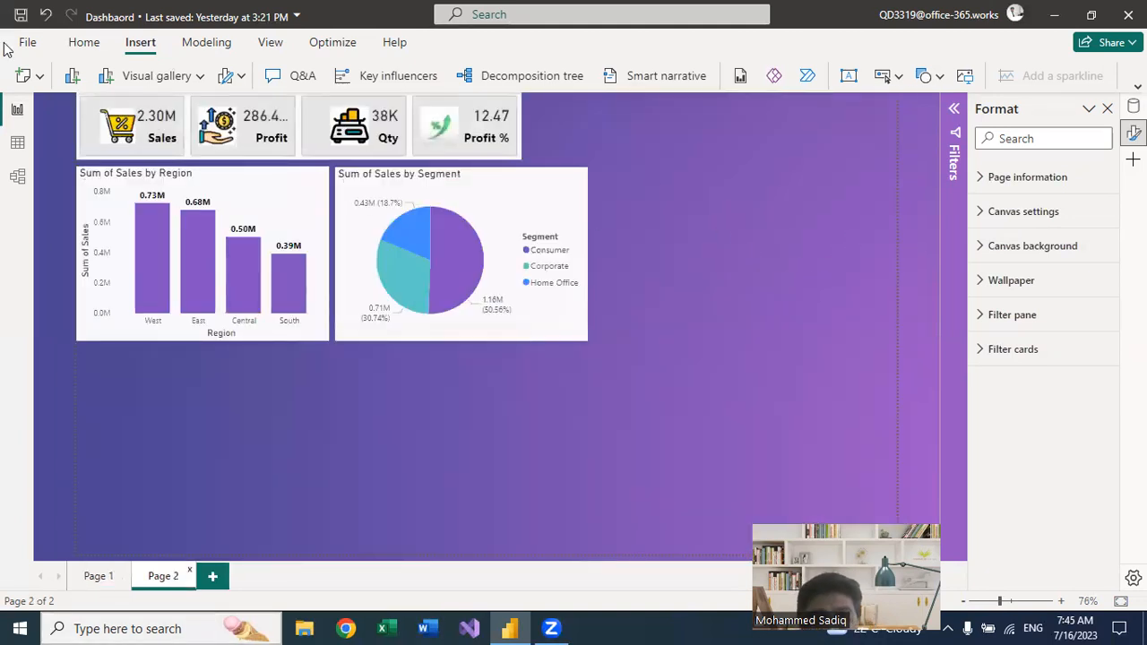
Step: Insert a bubble map on Page 2 with State as its location and place it to the right of the pie chart
{"action": "left_click", "coordinate": [199, 78]}
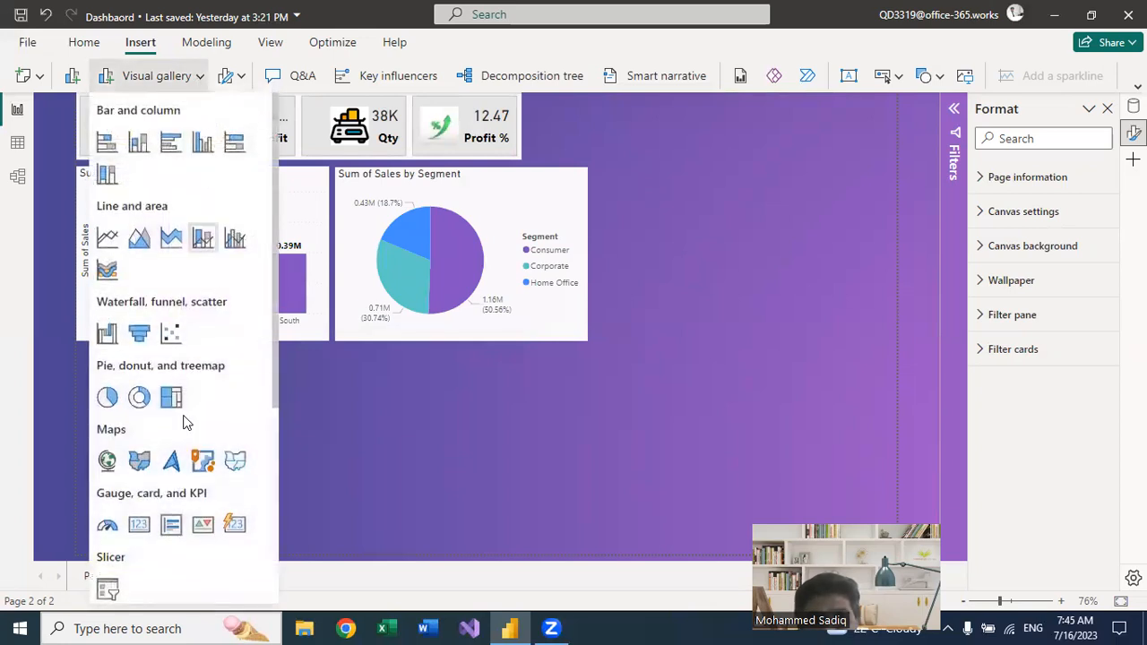
{"action": "left_click", "coordinate": [107, 462]}
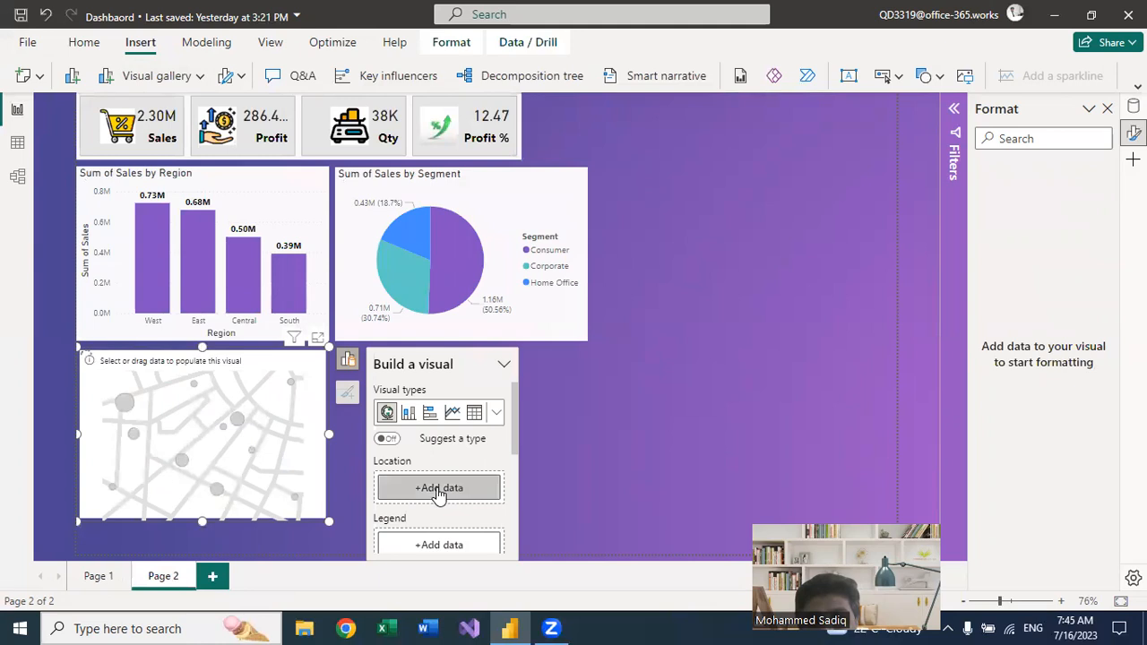
{"action": "left_click", "coordinate": [438, 492]}
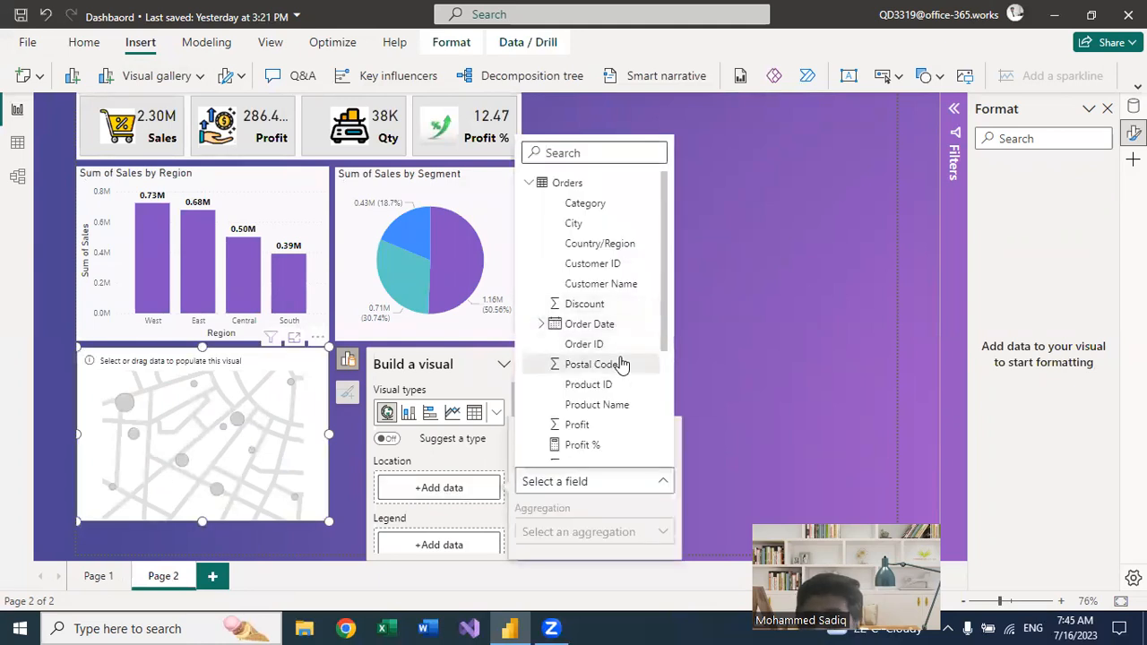
{"action": "scroll", "coordinate": [620, 344], "scroll_direction": "down", "scroll_amount": 1}
{"action": "scroll", "coordinate": [620, 344], "scroll_direction": "down", "scroll_amount": 3}
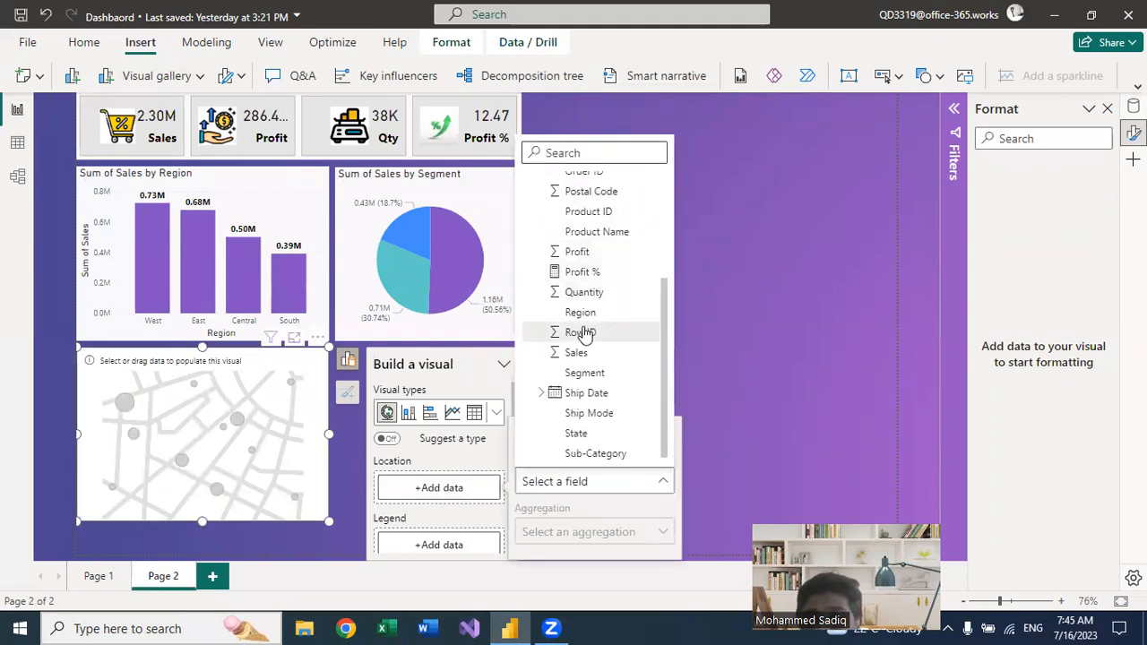
{"action": "left_click", "coordinate": [549, 434]}
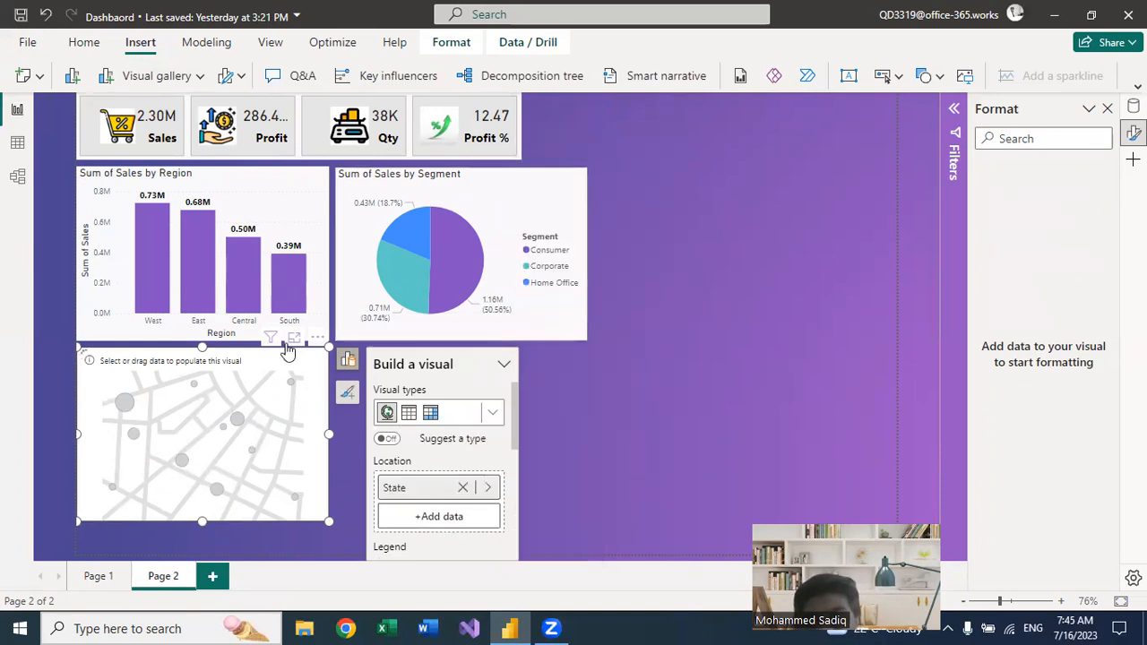
{"action": "left_click_drag", "start_coordinate": [782, 148], "coordinate": [859, 159]}
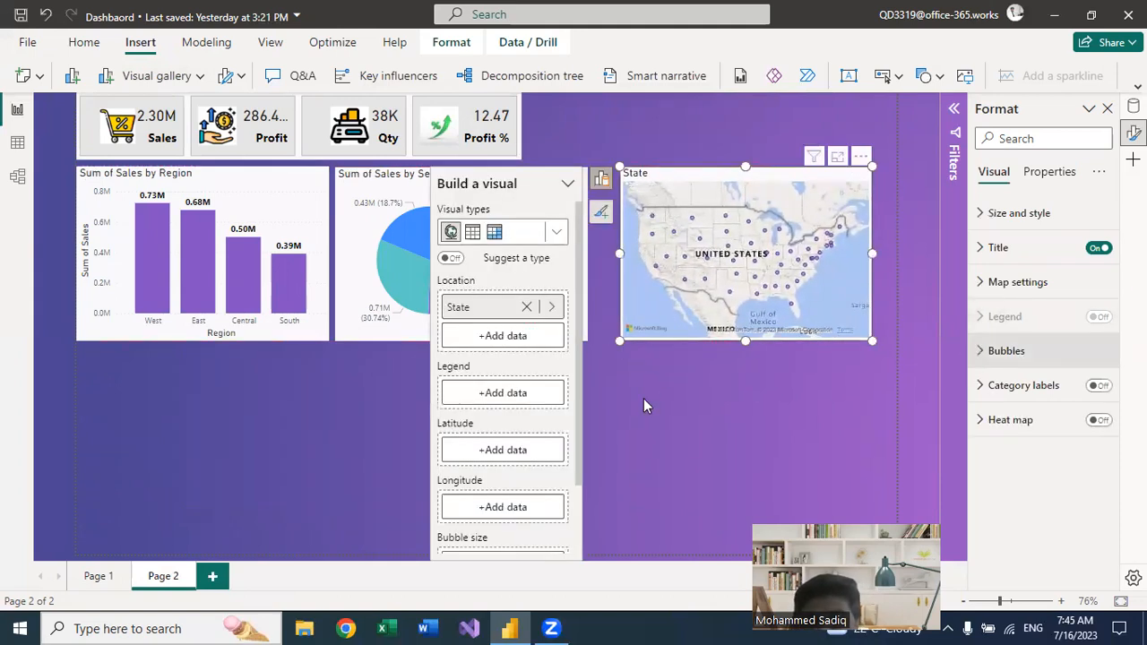
Step: Use the Sales field as the bubble size of the state map
{"action": "scroll", "coordinate": [527, 484], "scroll_direction": "down", "scroll_amount": 1}
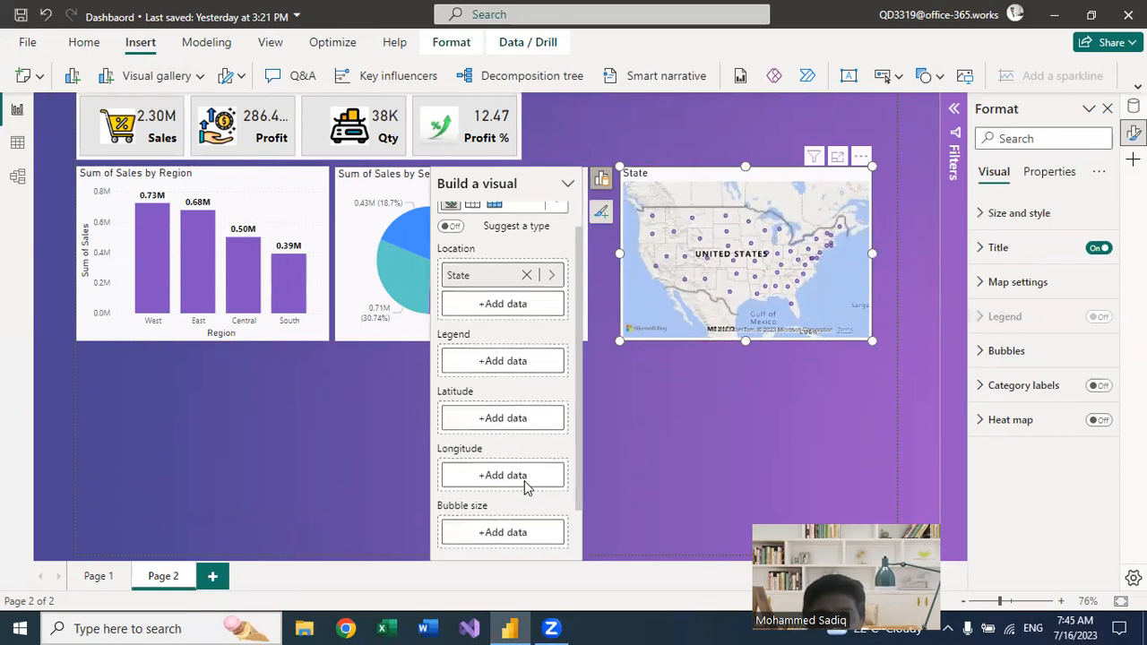
{"action": "scroll", "coordinate": [527, 484], "scroll_direction": "down", "scroll_amount": 2}
{"action": "left_click", "coordinate": [521, 479]}
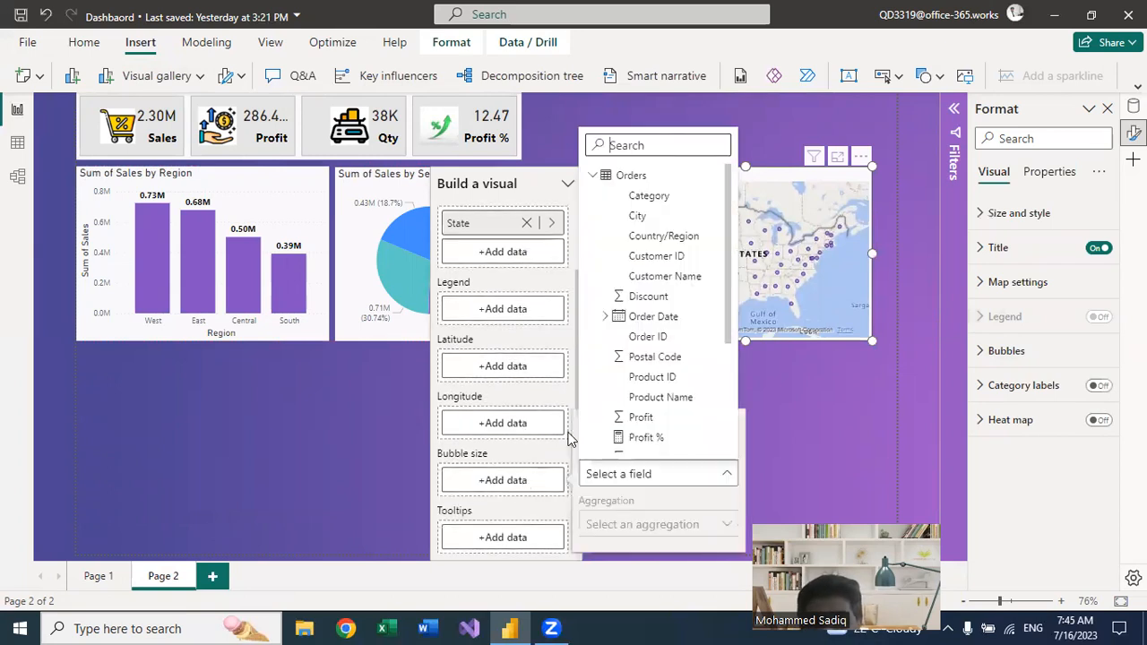
{"action": "scroll", "coordinate": [681, 371], "scroll_direction": "down", "scroll_amount": 3}
{"action": "scroll", "coordinate": [638, 402], "scroll_direction": "down", "scroll_amount": 1}
{"action": "left_click", "coordinate": [633, 346]}
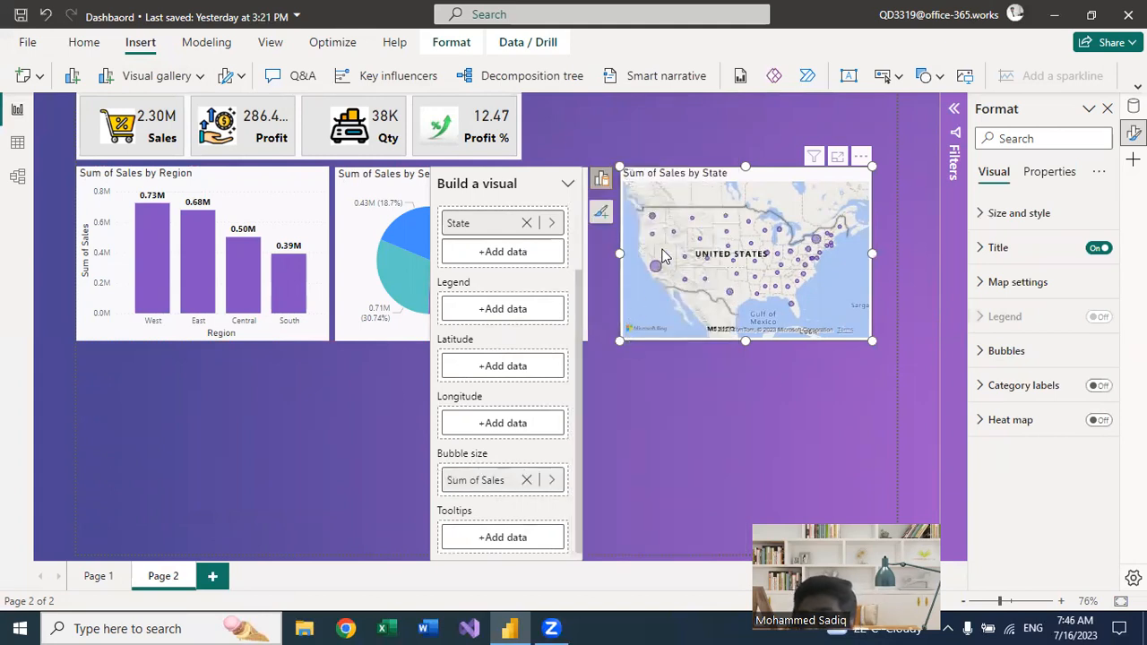
Step: Set the size of the state map's bubbles to 0 in the bubble formatting
{"action": "left_click", "coordinate": [984, 356]}
{"action": "double_click", "coordinate": [984, 442]}
{"action": "type", "text": "0"}
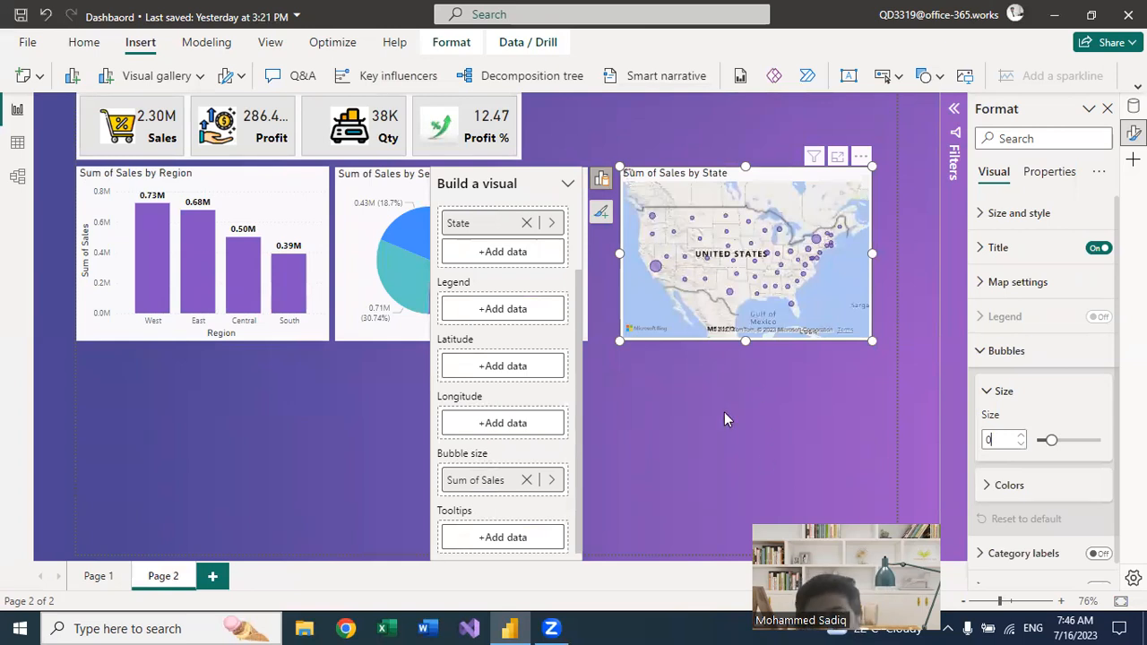
{"action": "left_click", "coordinate": [895, 417]}
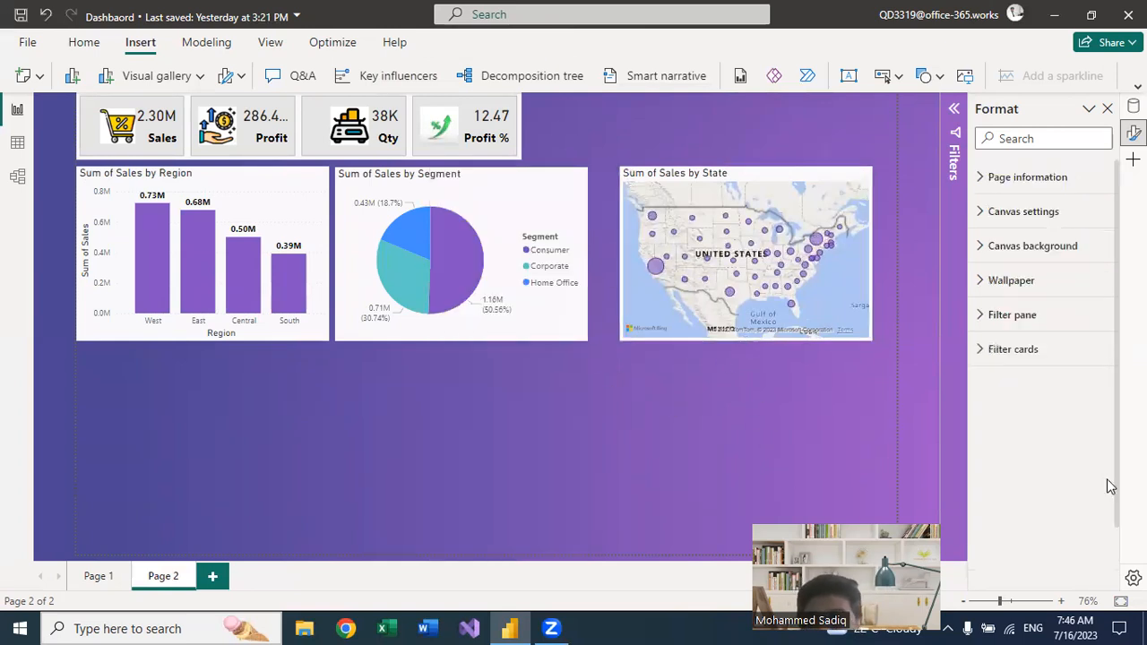
{"action": "left_click", "coordinate": [782, 306]}
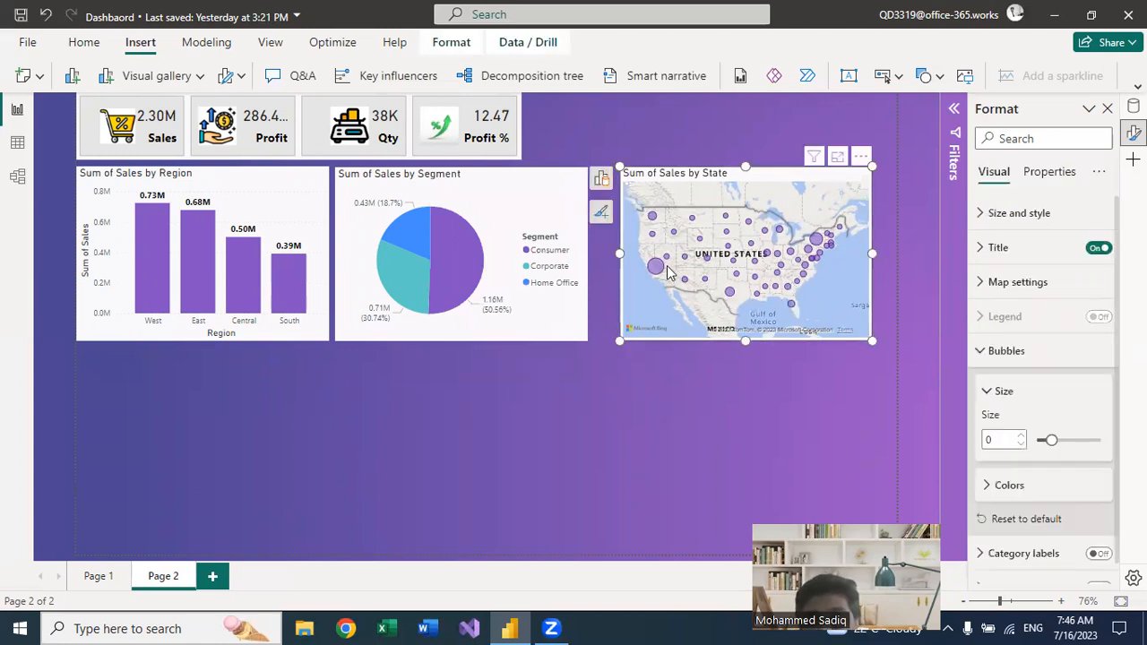
{"action": "mouse_move", "coordinate": [659, 267]}
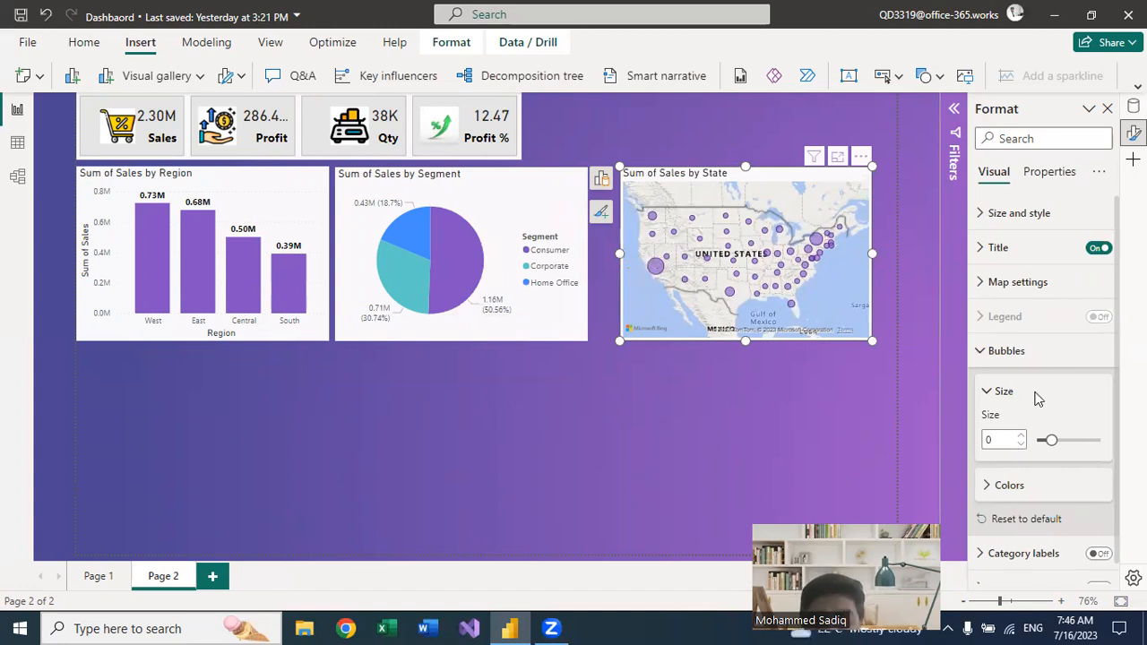
Step: Start conditional formatting of the map's default bubble color and choose the Gradient format style
{"action": "scroll", "coordinate": [1030, 412], "scroll_direction": "down", "scroll_amount": 1}
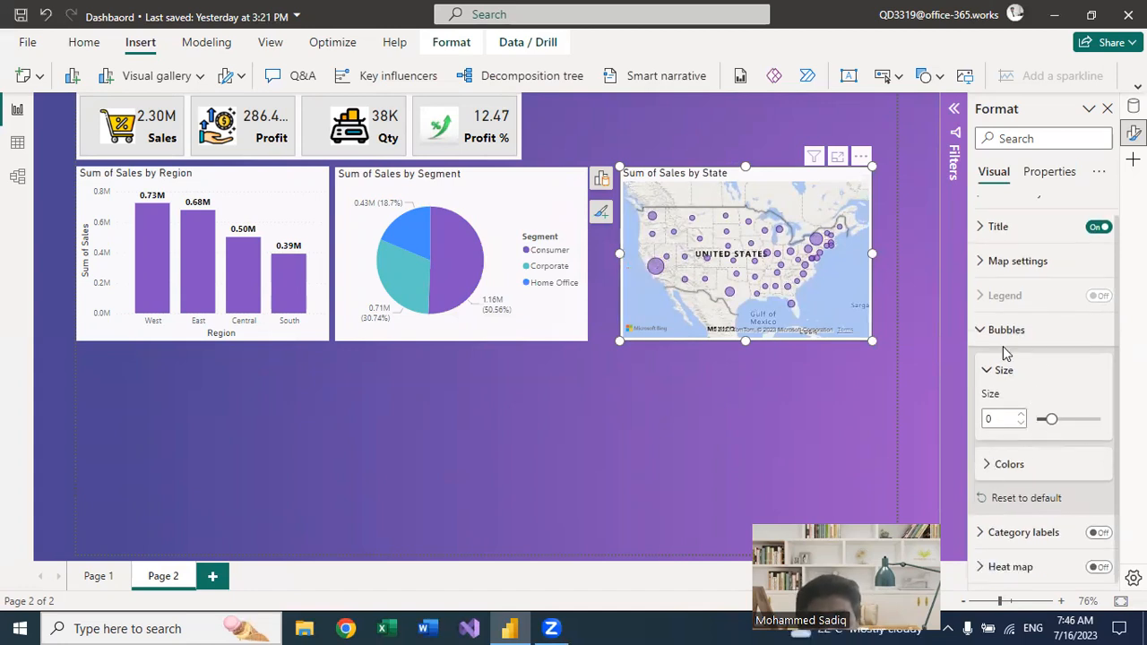
{"action": "left_click", "coordinate": [989, 464]}
{"action": "scroll", "coordinate": [997, 475], "scroll_direction": "down", "scroll_amount": 3}
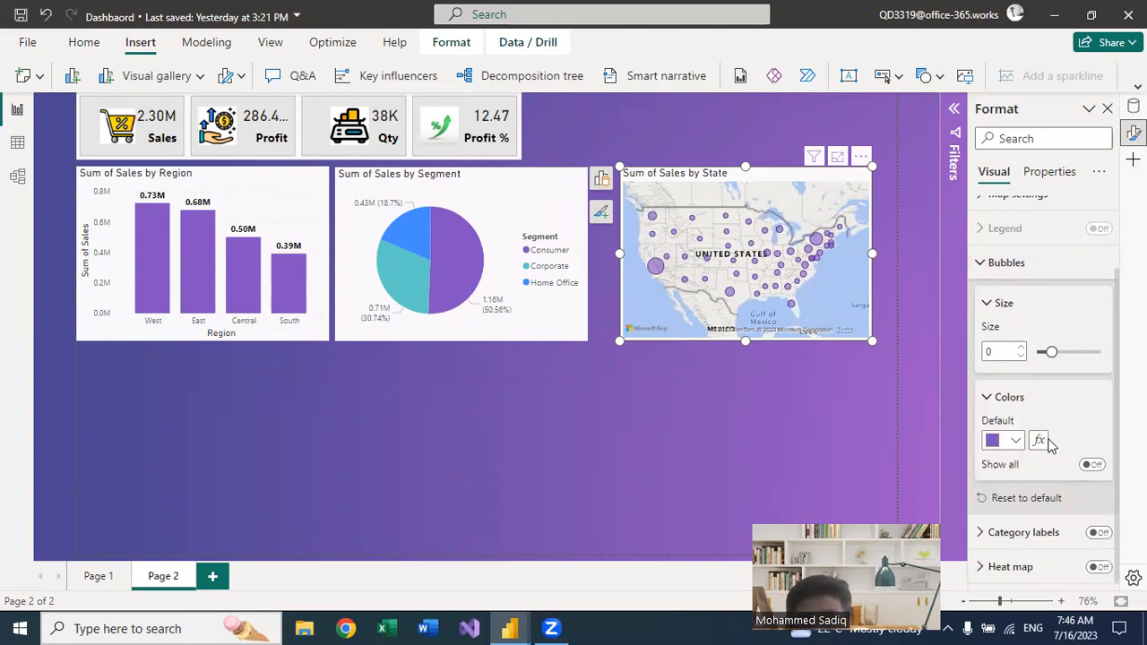
{"action": "left_click", "coordinate": [1040, 439]}
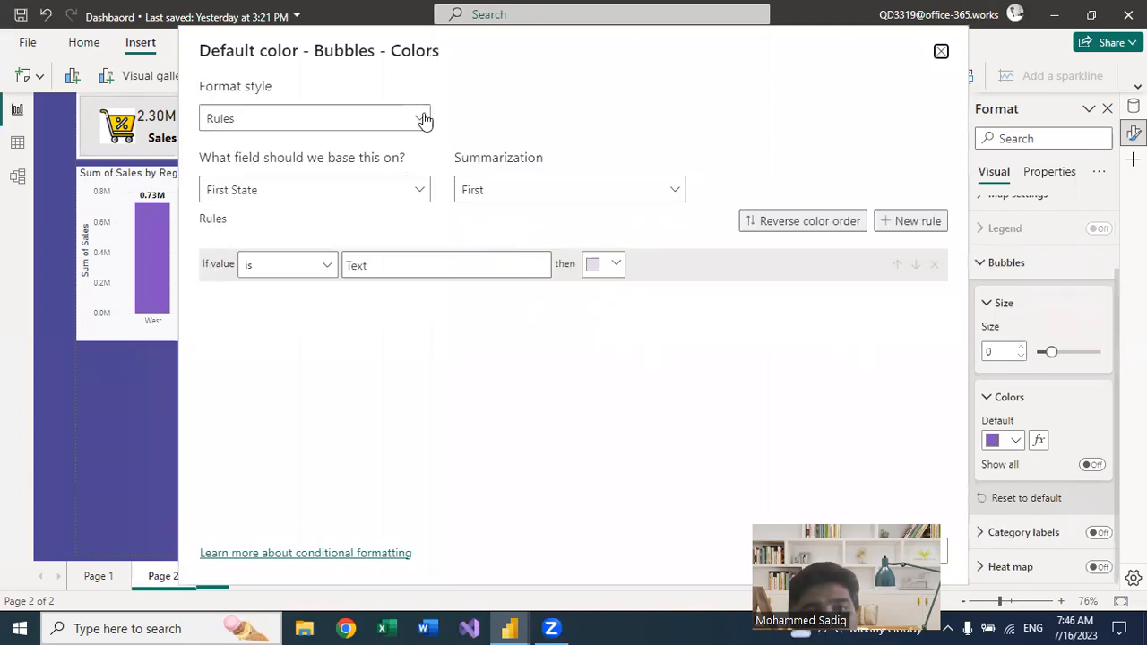
{"action": "left_click", "coordinate": [423, 118]}
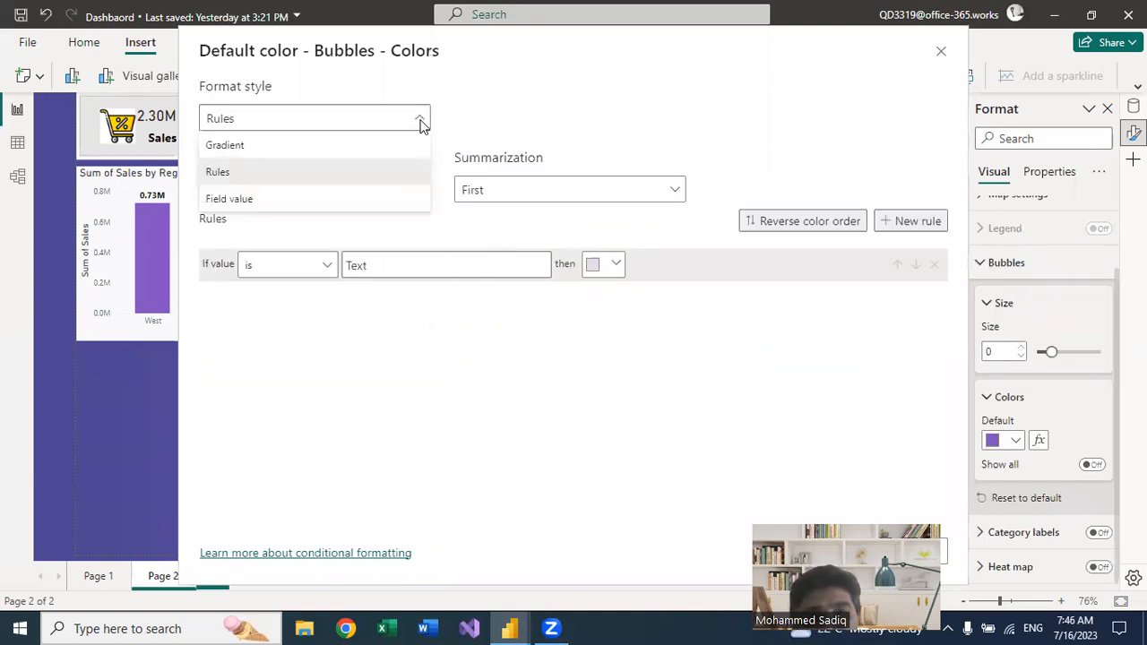
{"action": "left_click", "coordinate": [226, 145]}
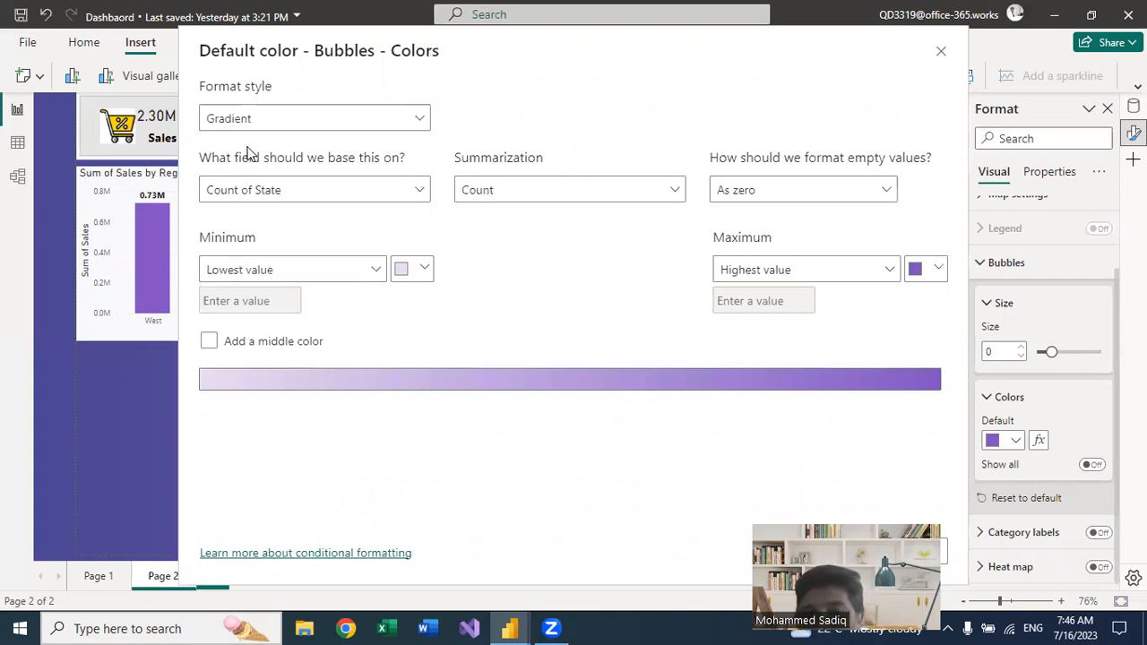
Step: Base the bubble color gradient on the Profit field
{"action": "left_click", "coordinate": [418, 193]}
{"action": "left_click", "coordinate": [212, 250]}
{"action": "scroll", "coordinate": [274, 361], "scroll_direction": "down", "scroll_amount": 3}
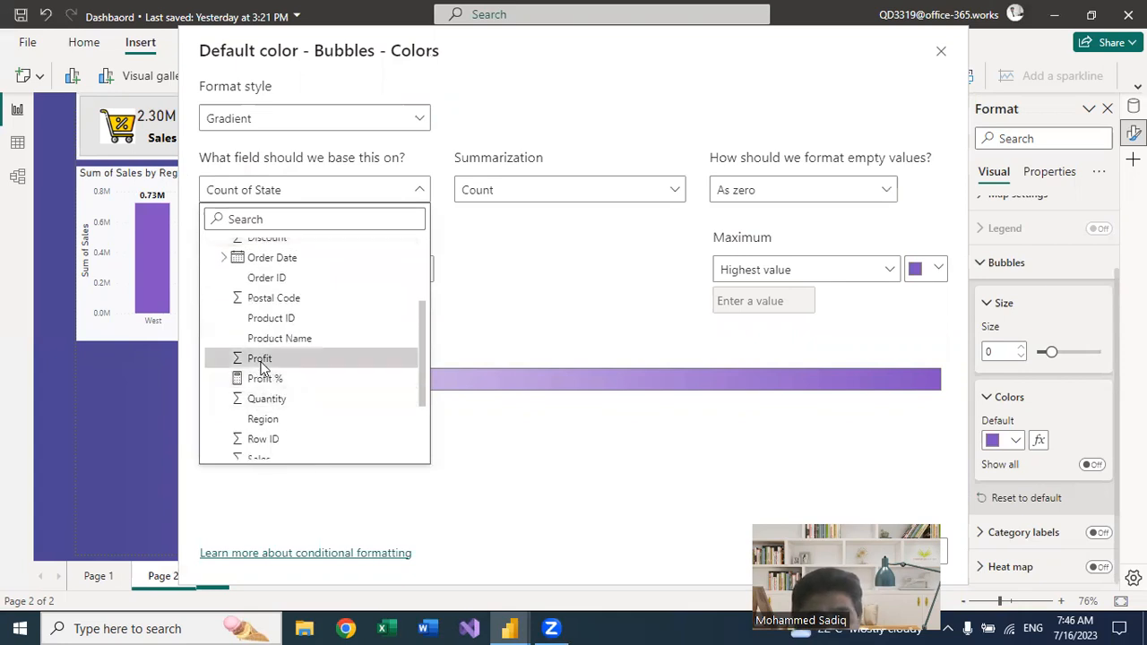
{"action": "left_click", "coordinate": [260, 358]}
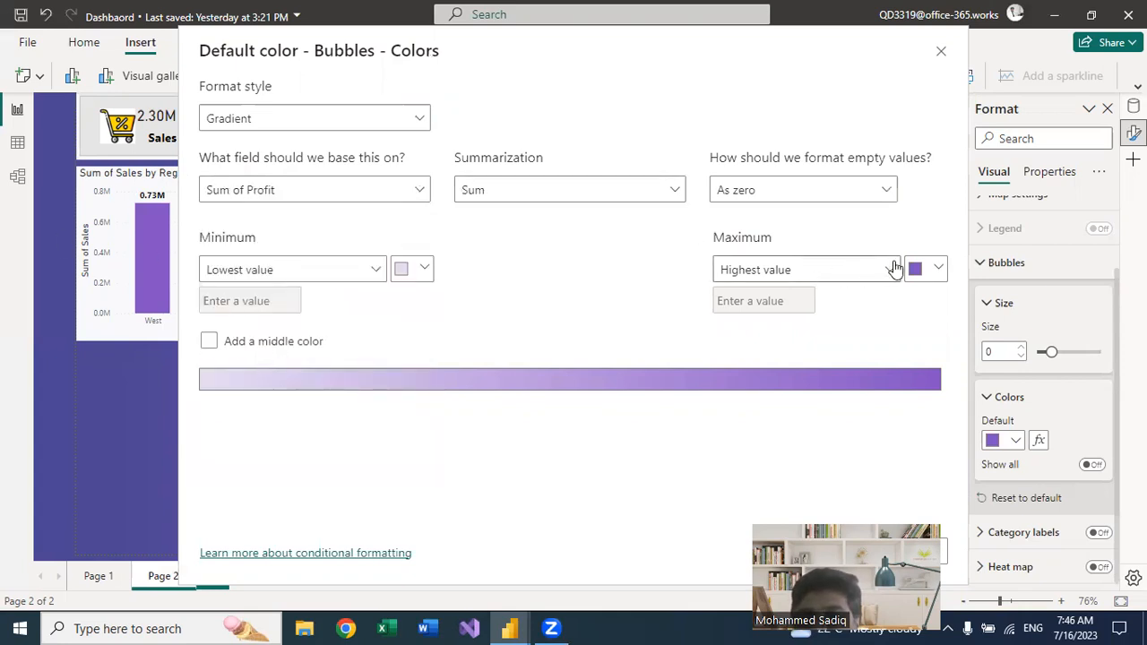
Step: Set the gradient's color for the highest value to a custom bright green
{"action": "left_click", "coordinate": [935, 271]}
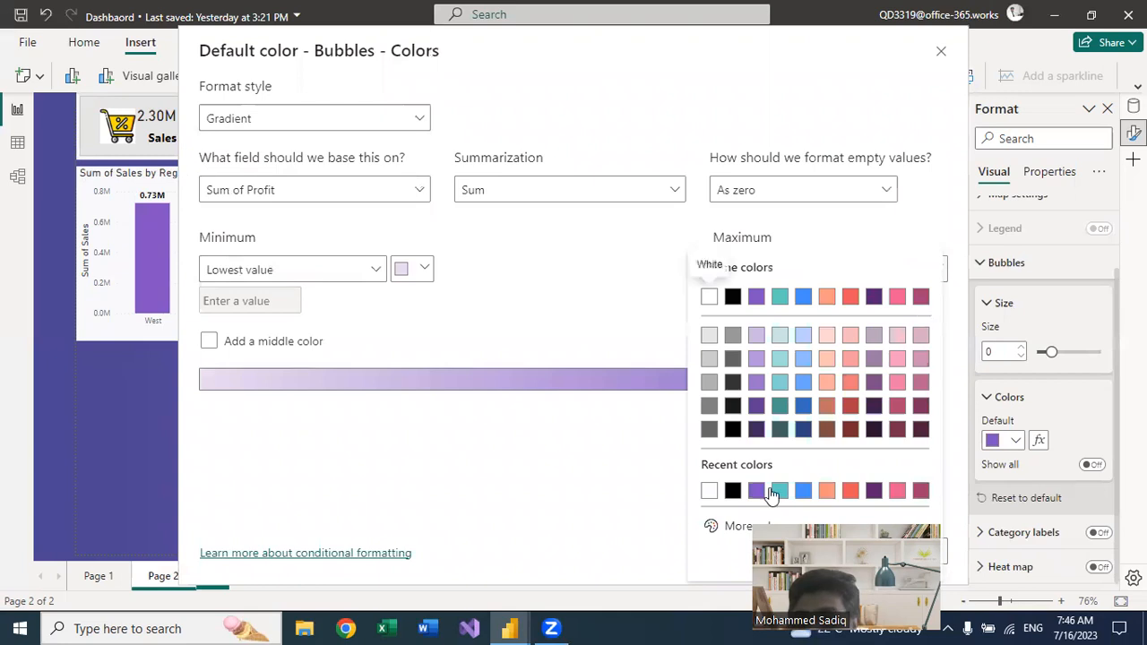
{"action": "left_click", "coordinate": [735, 528]}
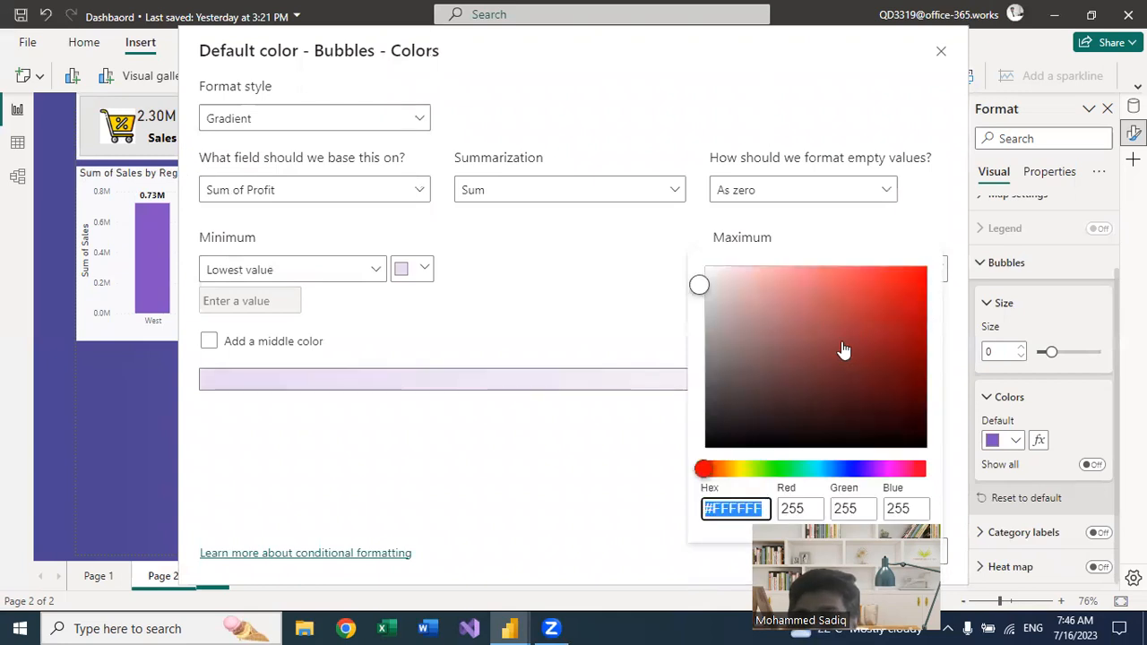
{"action": "left_click", "coordinate": [781, 470]}
{"action": "left_click_drag", "start_coordinate": [925, 280], "coordinate": [921, 269]}
{"action": "left_click", "coordinate": [914, 218]}
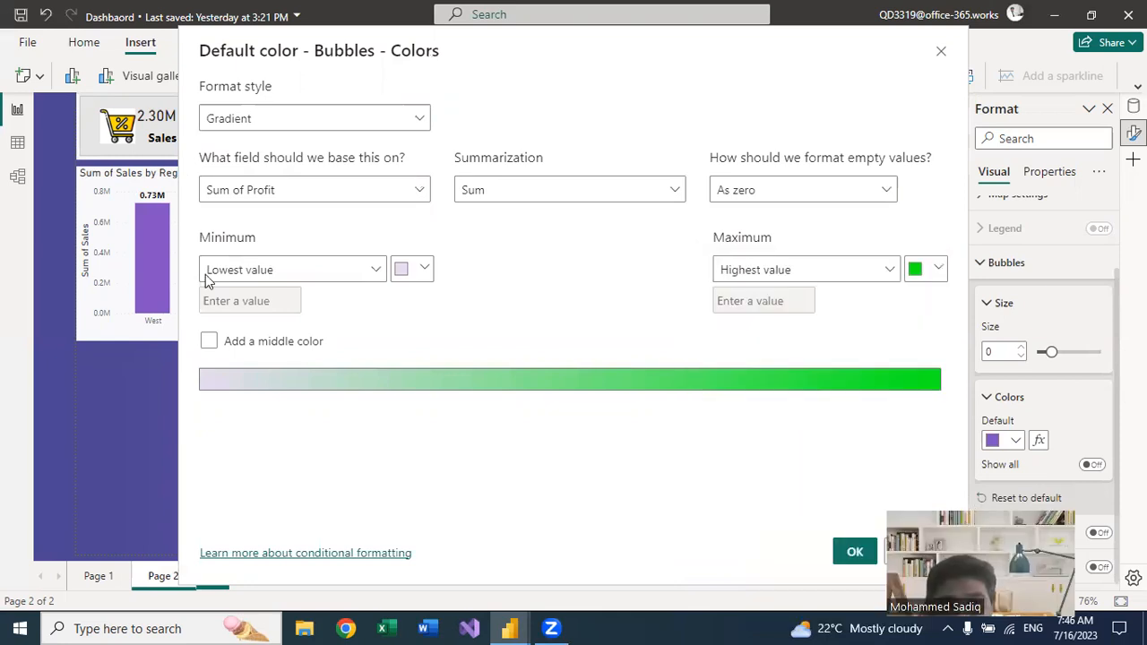
Step: Set the minimum color of the bubble gradient to a custom bright red, #FA0000
{"action": "left_click", "coordinate": [426, 271]}
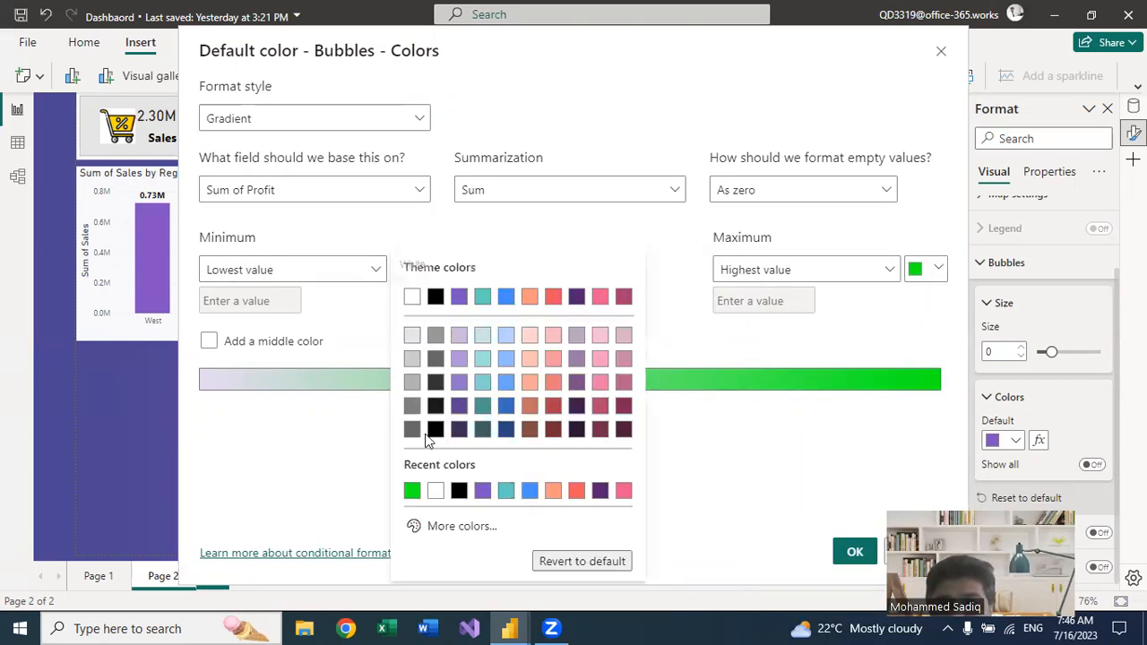
{"action": "left_click", "coordinate": [428, 523]}
{"action": "left_click", "coordinate": [617, 287]}
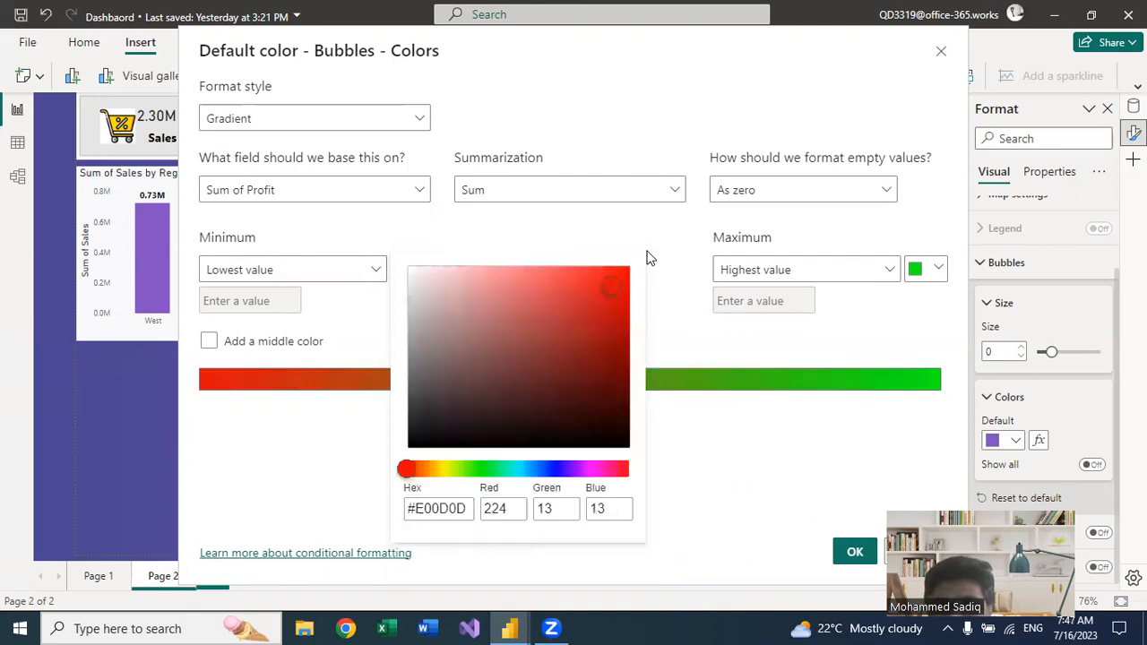
{"action": "left_click", "coordinate": [624, 270]}
{"action": "left_click_drag", "start_coordinate": [638, 276], "coordinate": [646, 272]}
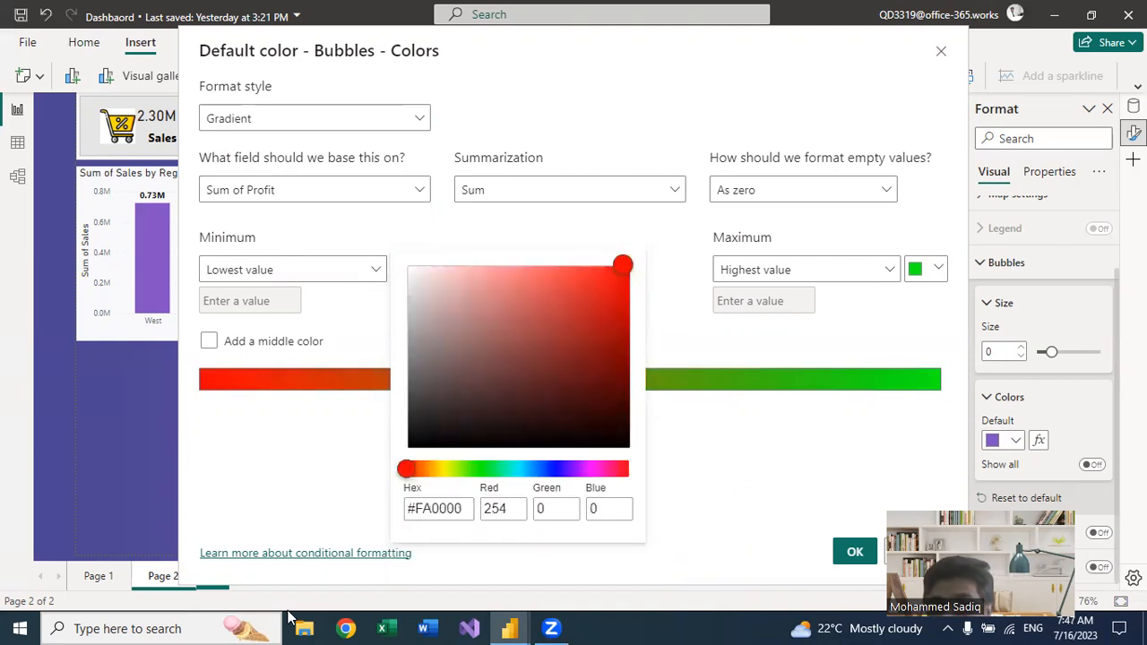
{"action": "left_click", "coordinate": [654, 473]}
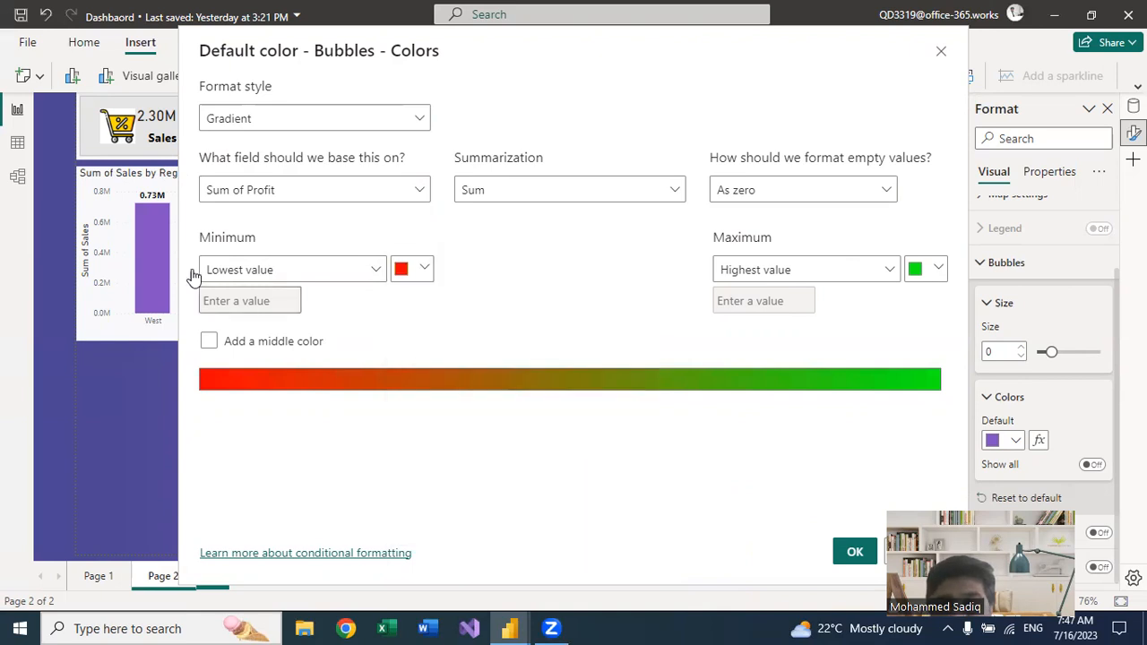
Step: Add a middle color to the bubble gradient and set it to a custom yellow, #EDF900
{"action": "left_click", "coordinate": [209, 343]}
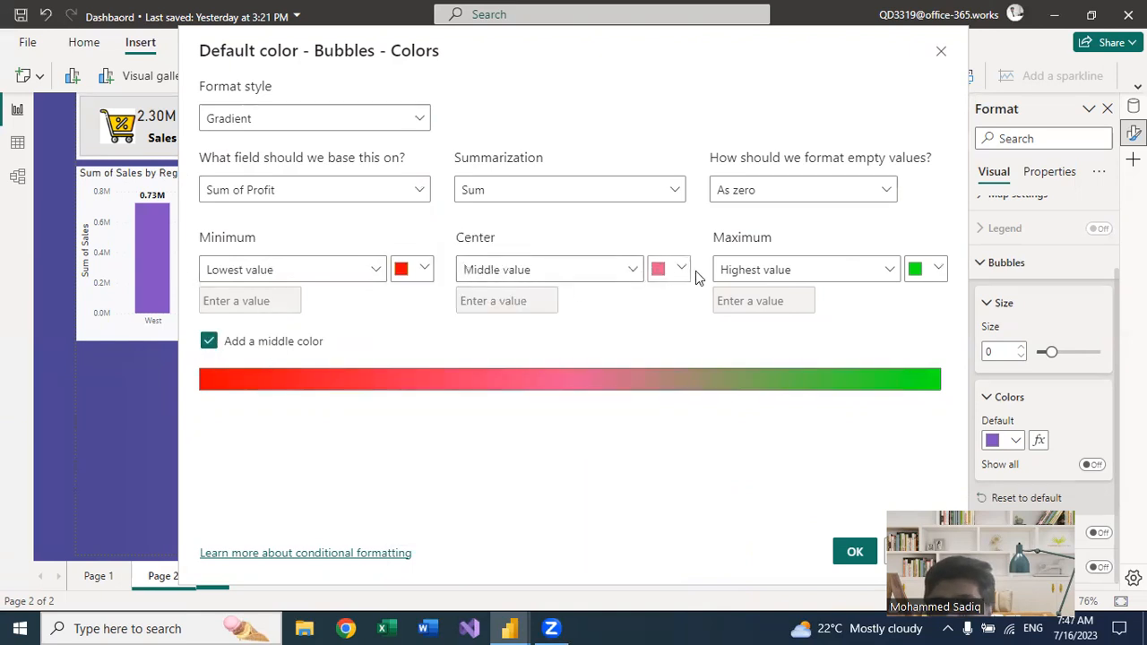
{"action": "left_click", "coordinate": [668, 270]}
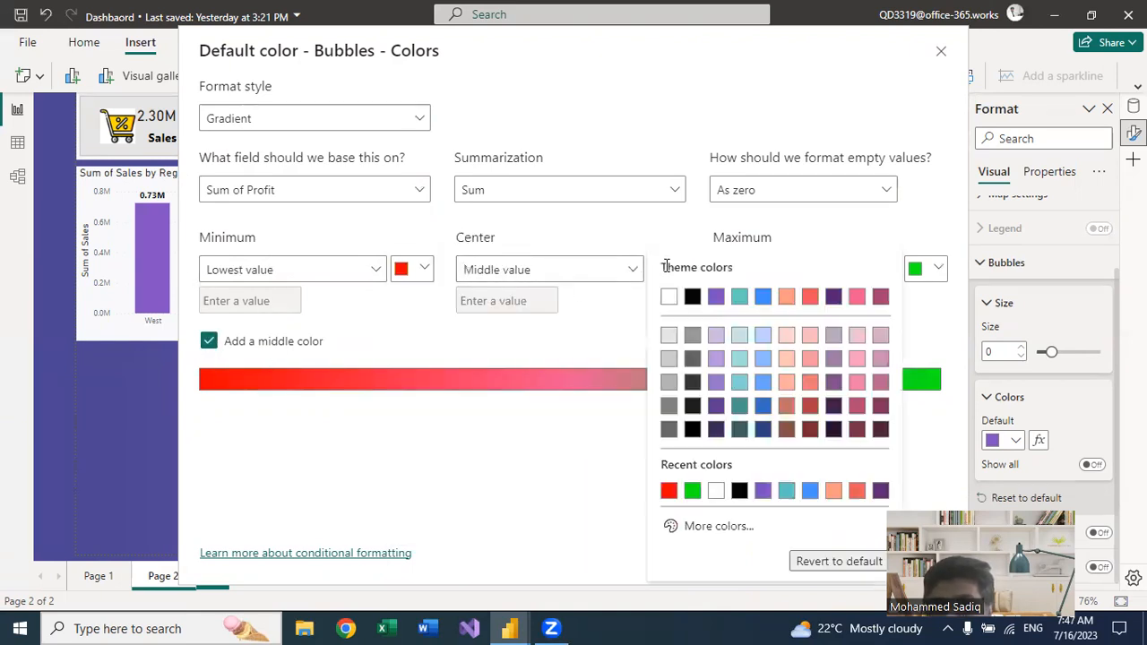
{"action": "left_click", "coordinate": [711, 527]}
{"action": "left_click", "coordinate": [698, 469]}
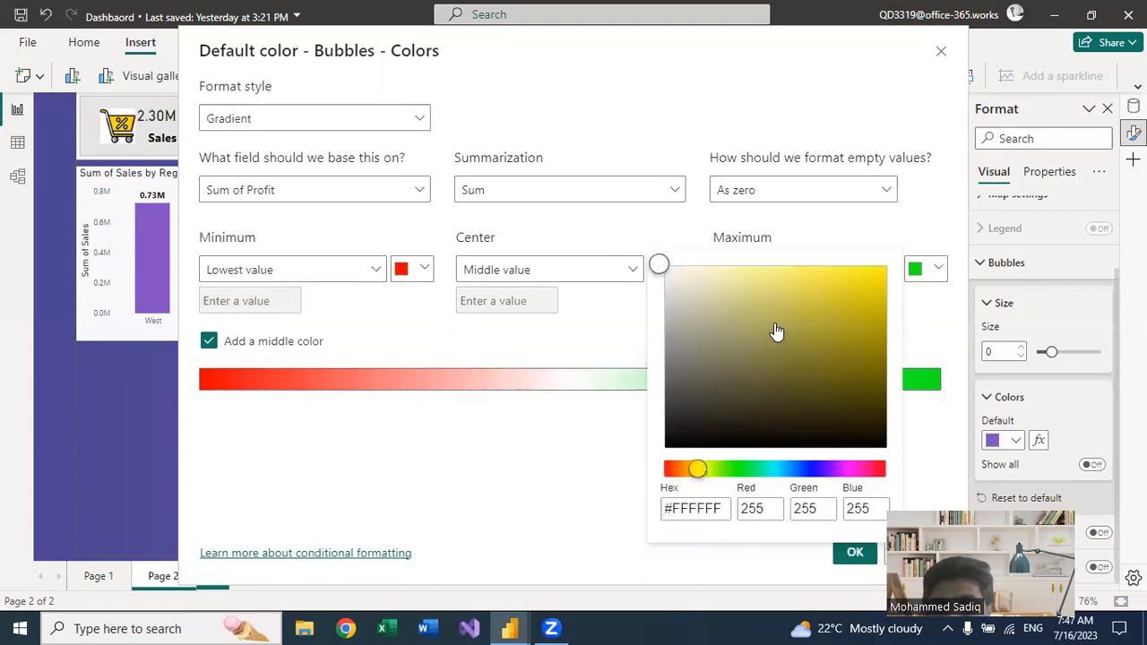
{"action": "left_click_drag", "start_coordinate": [851, 285], "coordinate": [880, 268]}
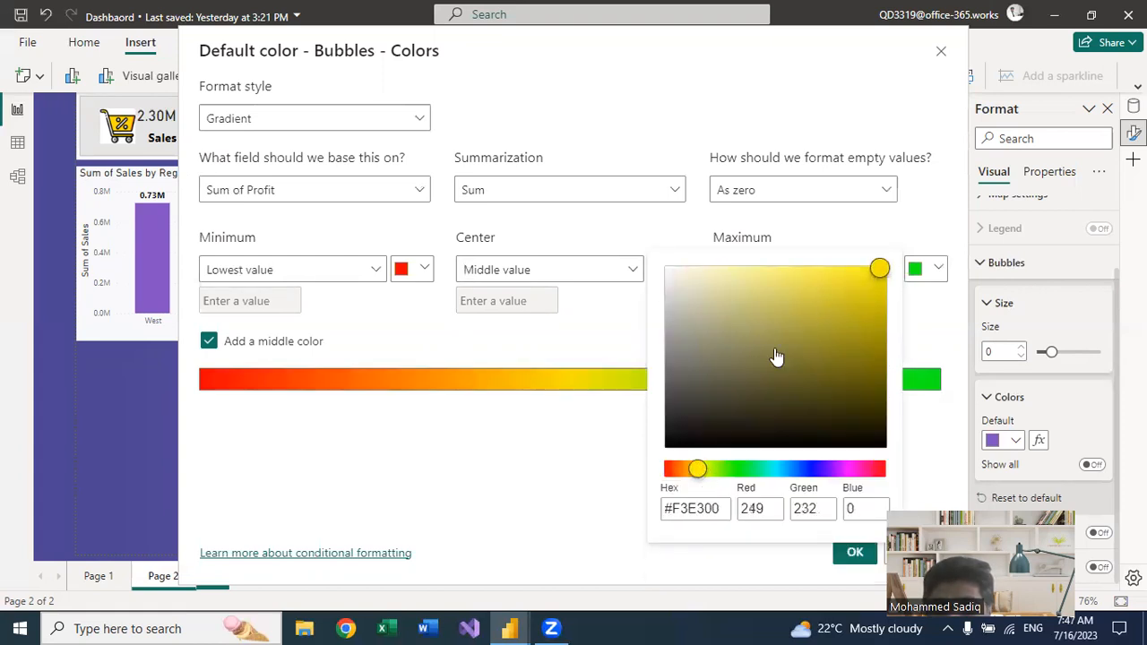
{"action": "left_click", "coordinate": [702, 473]}
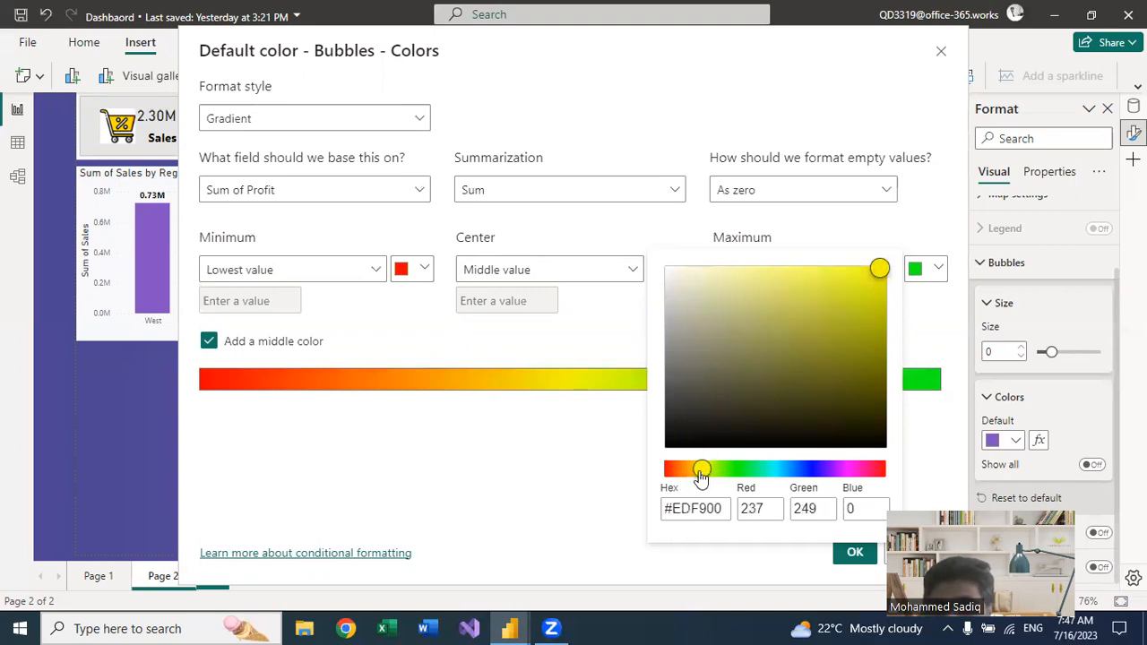
{"action": "left_click", "coordinate": [587, 460]}
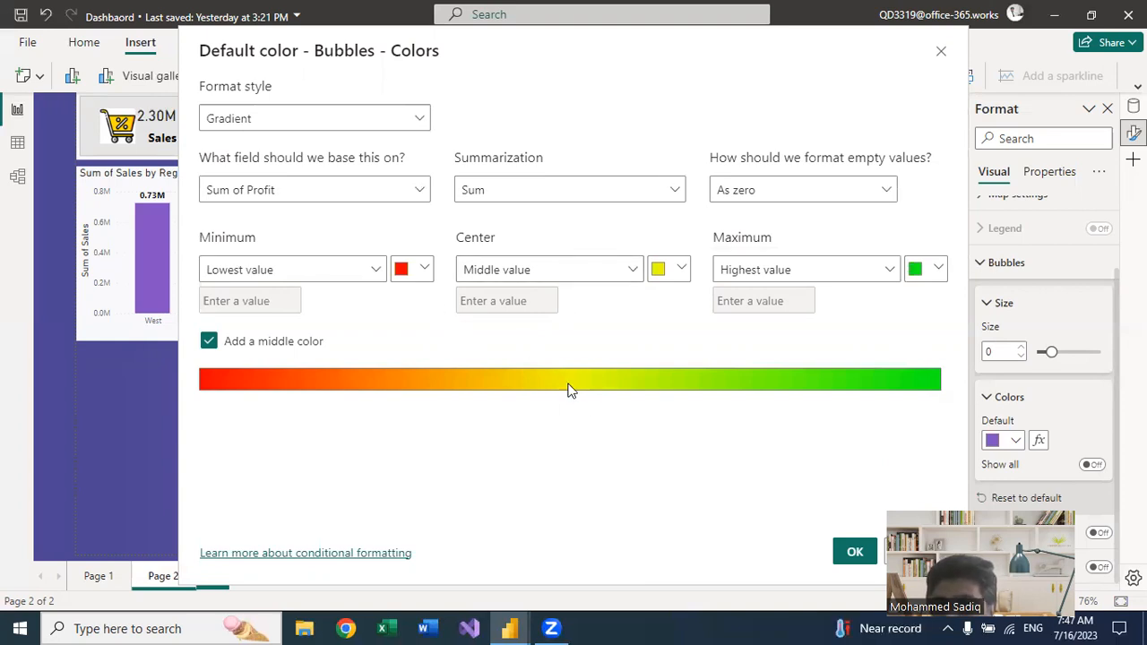
Step: Set the gradient's center to a custom value of 0 and apply the conditional formatting to the map bubbles
{"action": "left_click", "coordinate": [634, 271]}
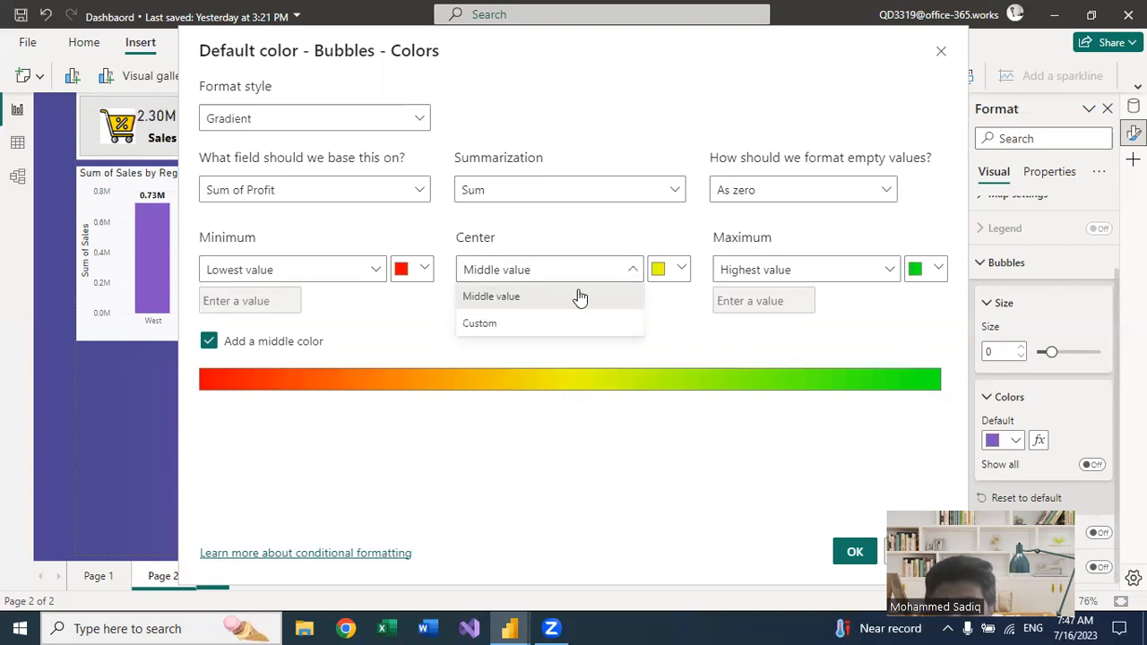
{"action": "left_click", "coordinate": [488, 327]}
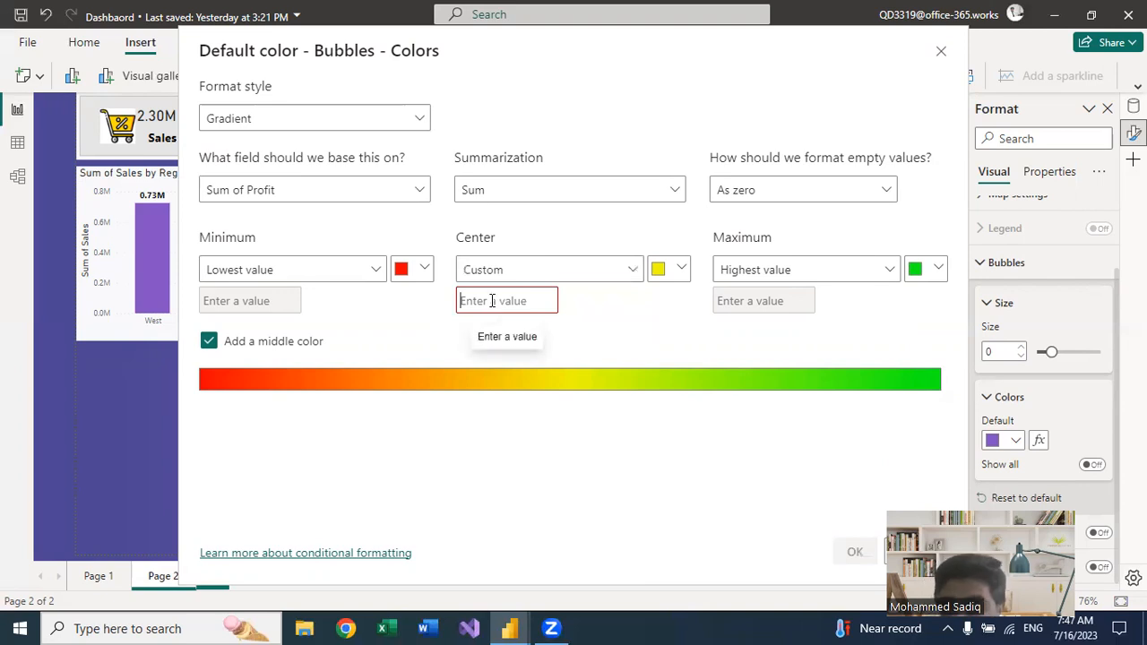
{"action": "left_click", "coordinate": [492, 301]}
{"action": "type", "text": "0"}
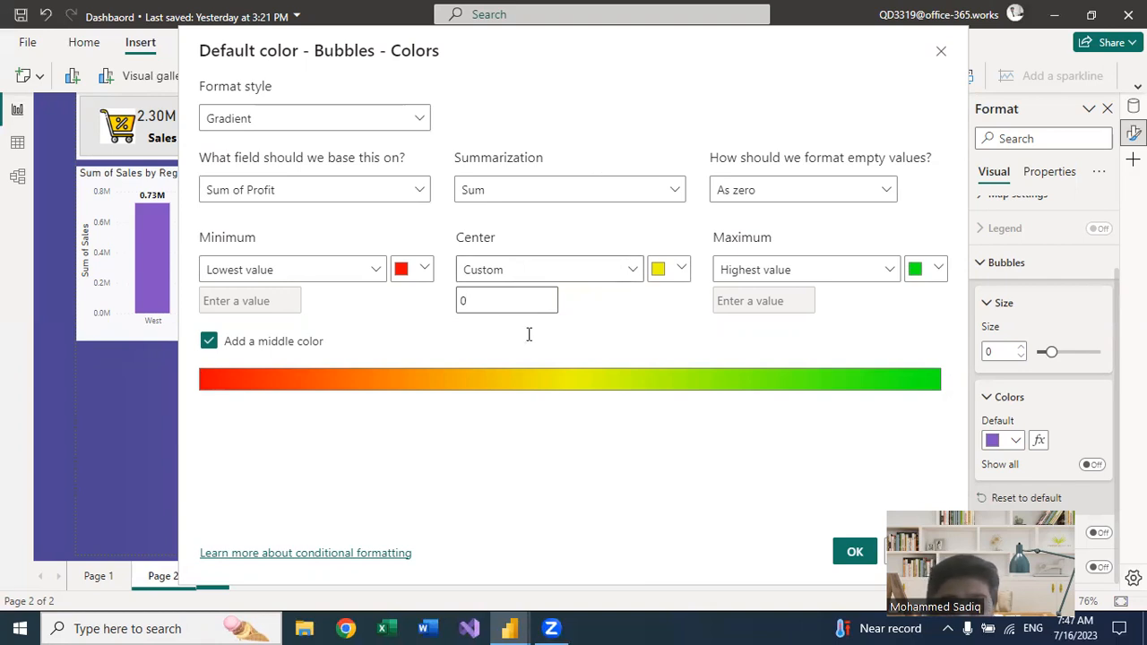
{"action": "left_click", "coordinate": [856, 550]}
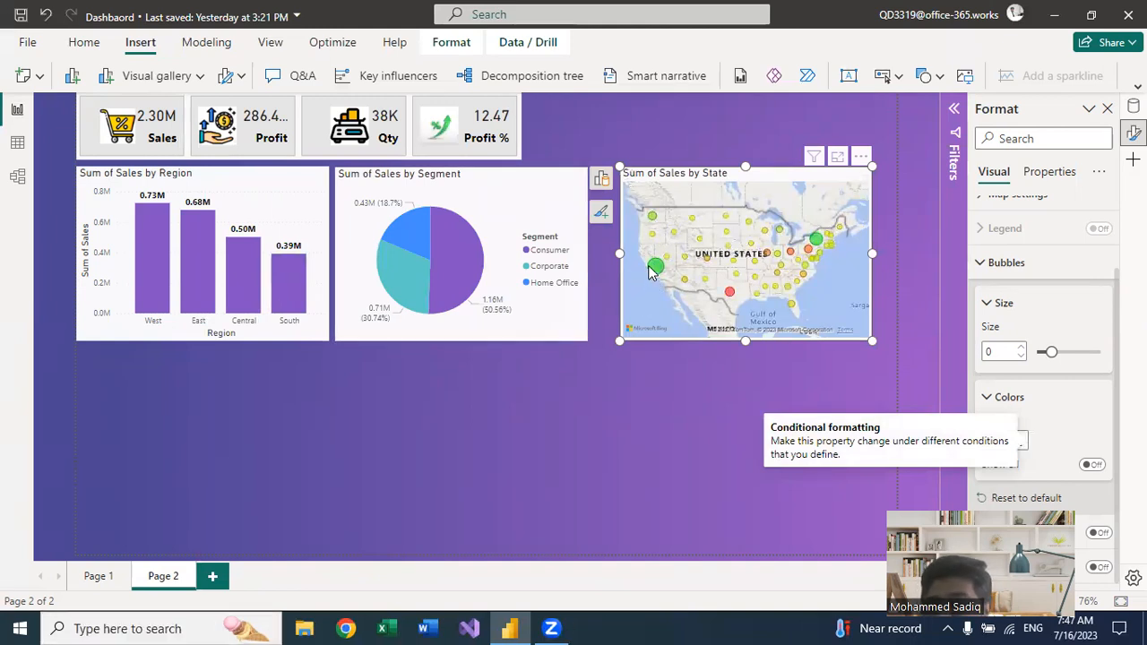
Step: Add Sum of Profit to the state map's tooltips and check the tooltip on the California bubble
{"action": "mouse_move", "coordinate": [652, 272]}
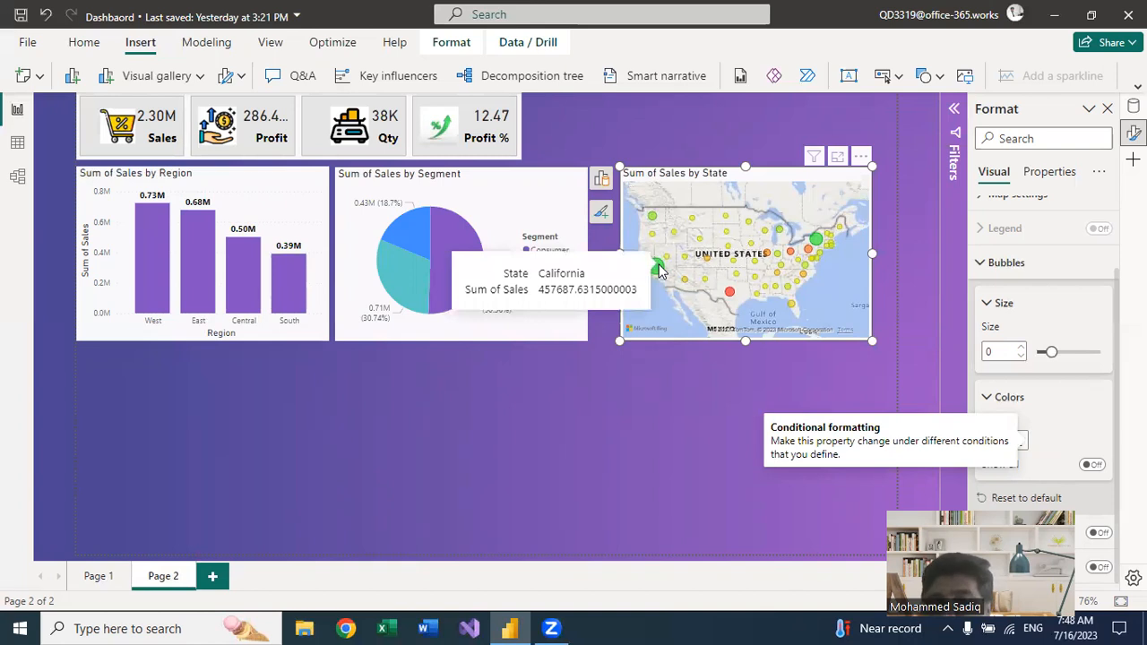
{"action": "left_click", "coordinate": [602, 181]}
{"action": "scroll", "coordinate": [512, 398], "scroll_direction": "down", "scroll_amount": 2}
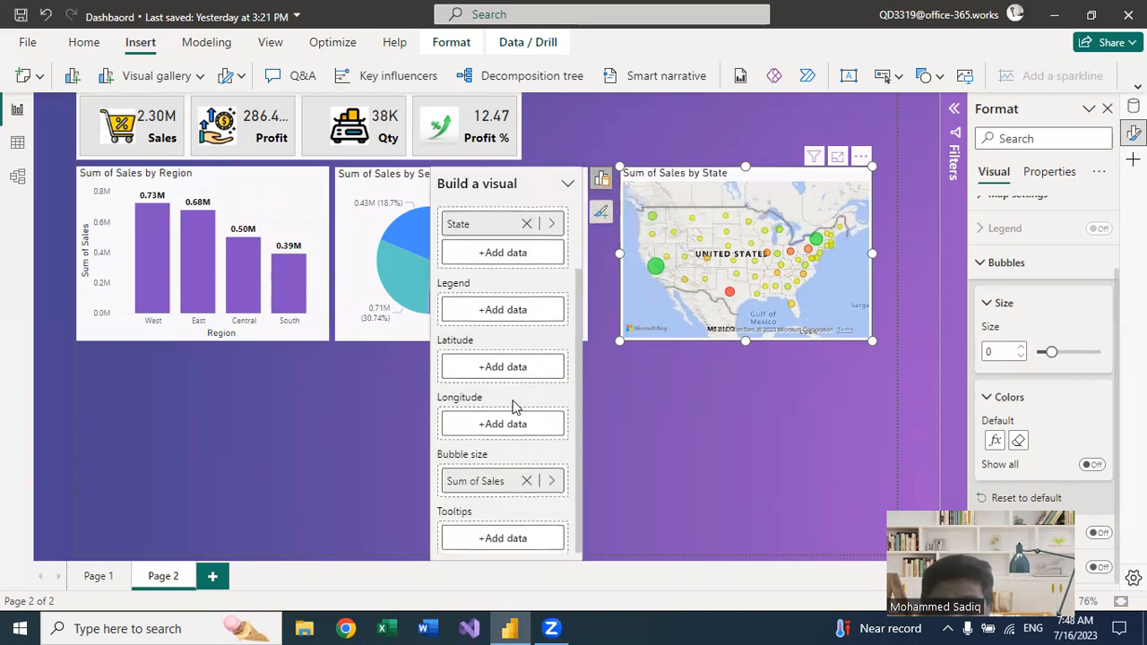
{"action": "left_click", "coordinate": [495, 539]}
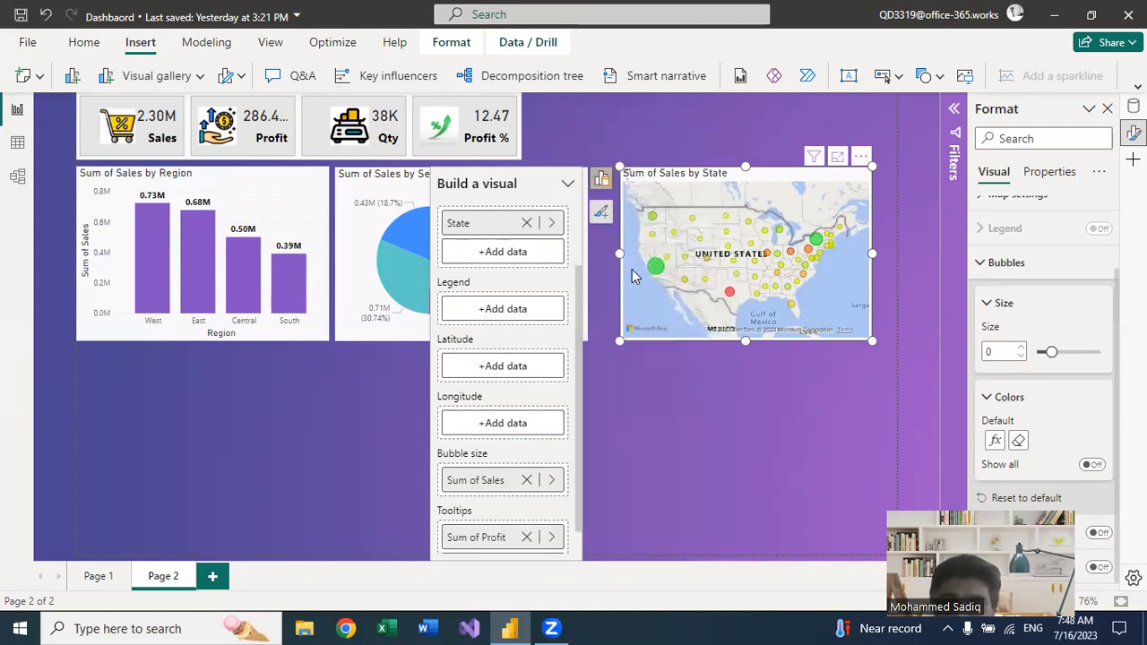
{"action": "key", "text": "Escape"}
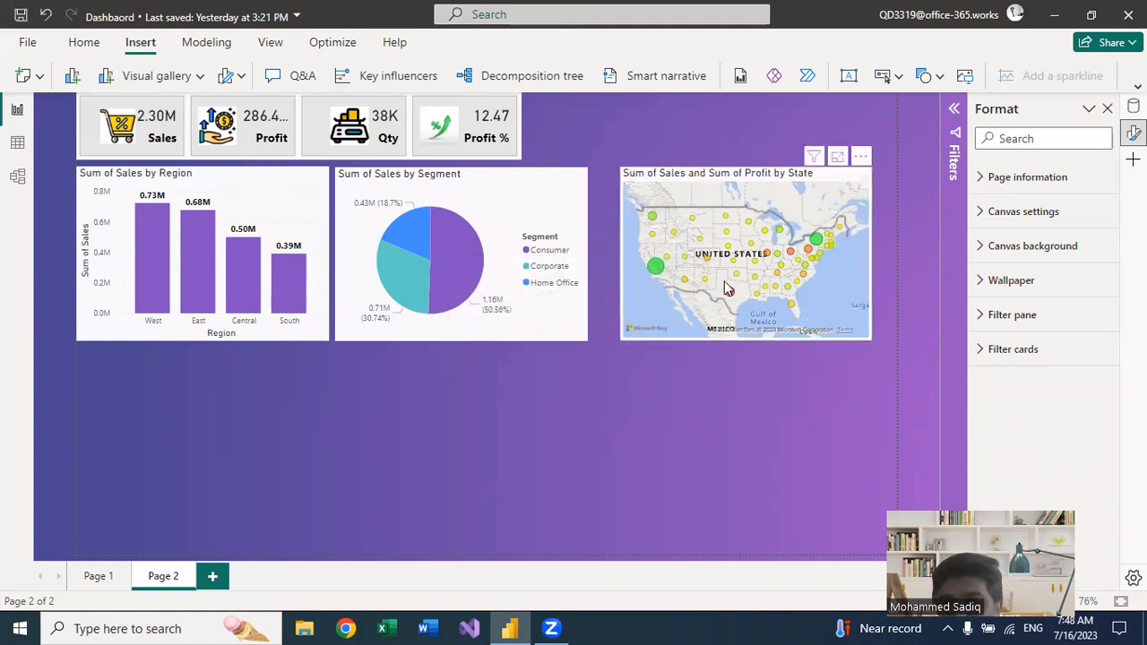
{"action": "mouse_move", "coordinate": [653, 274]}
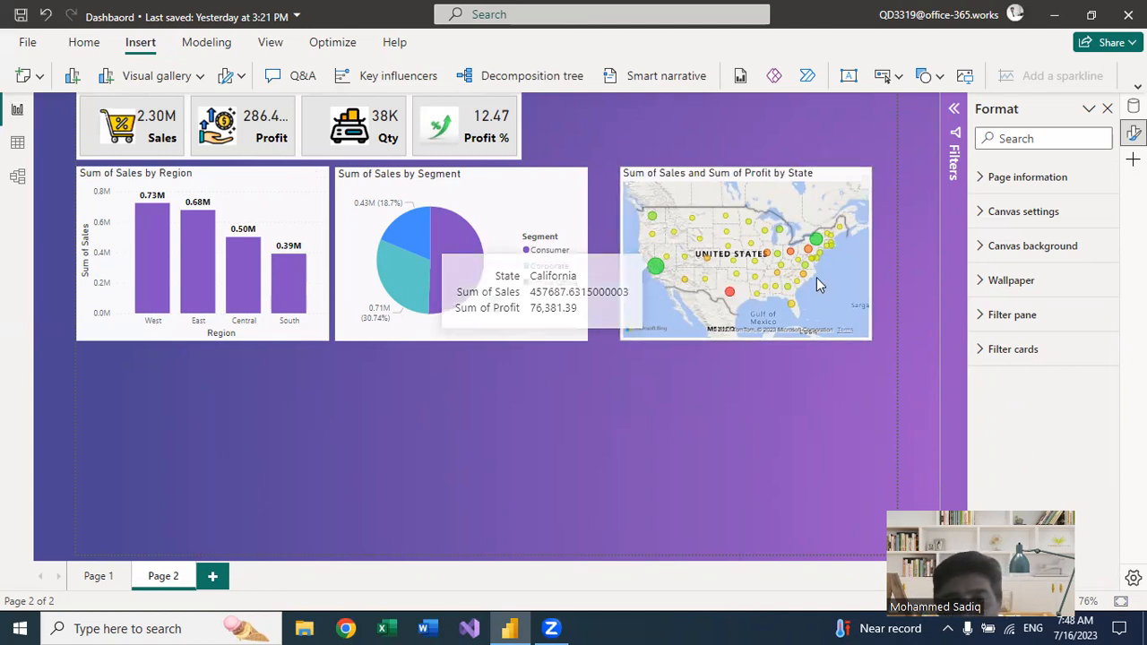
Step: Move the state map flush against the segment pie chart and widen it to the page's margin
{"action": "mouse_move", "coordinate": [853, 161]}
{"action": "left_mouse_down"}
{"action": "mouse_move", "coordinate": [815, 163]}
{"action": "mouse_move", "coordinate": [831, 163]}
{"action": "left_mouse_up"}
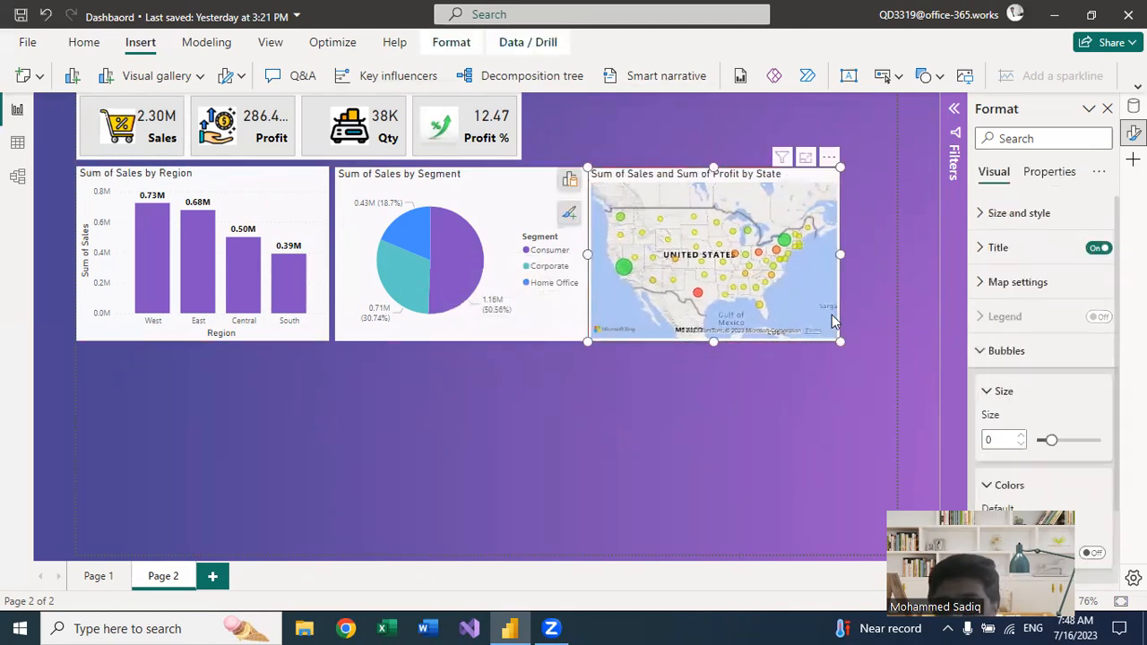
{"action": "left_click_drag", "start_coordinate": [882, 349], "coordinate": [907, 342]}
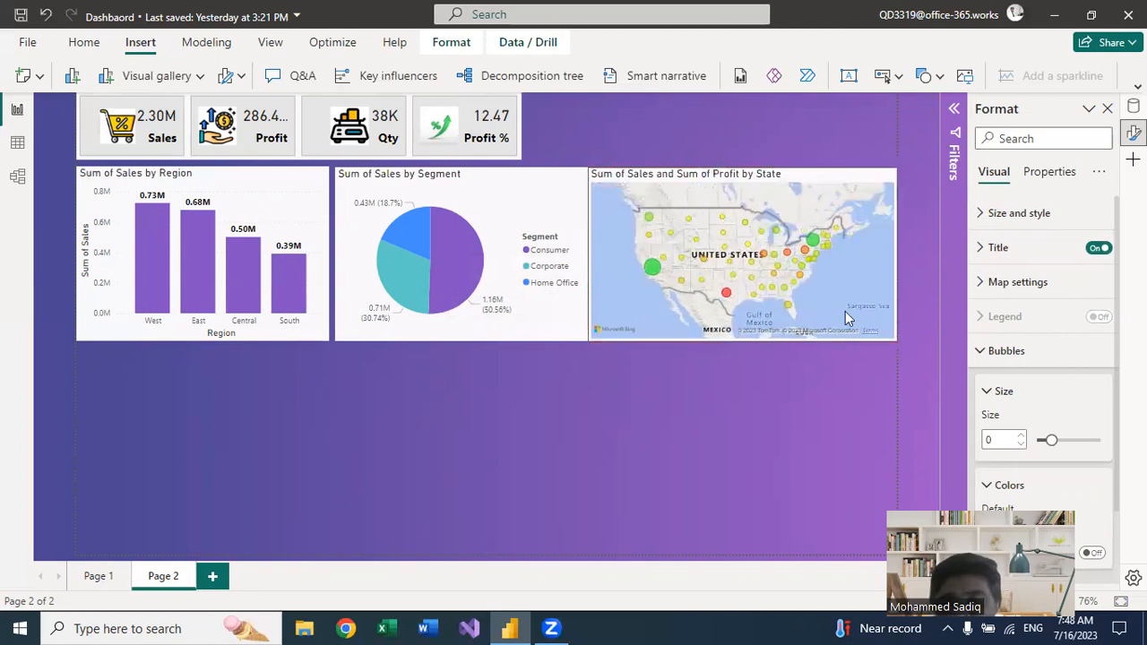
Step: Turn off the legend of the Sum of Sales by Segment pie chart
{"action": "left_click", "coordinate": [538, 274]}
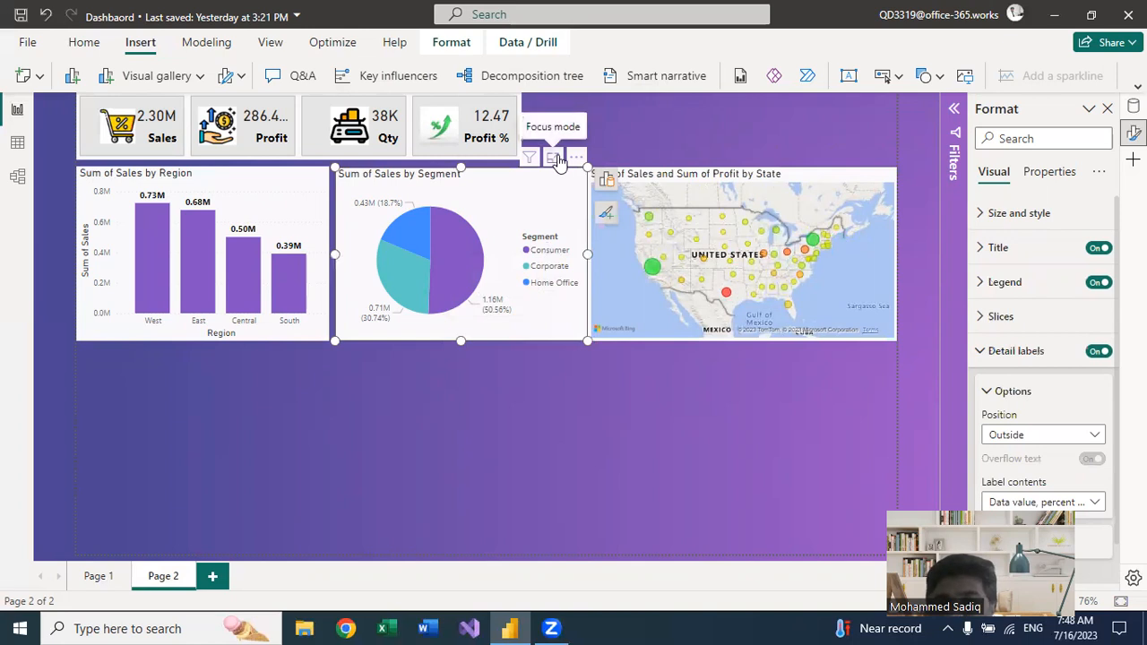
{"action": "left_click", "coordinate": [606, 182]}
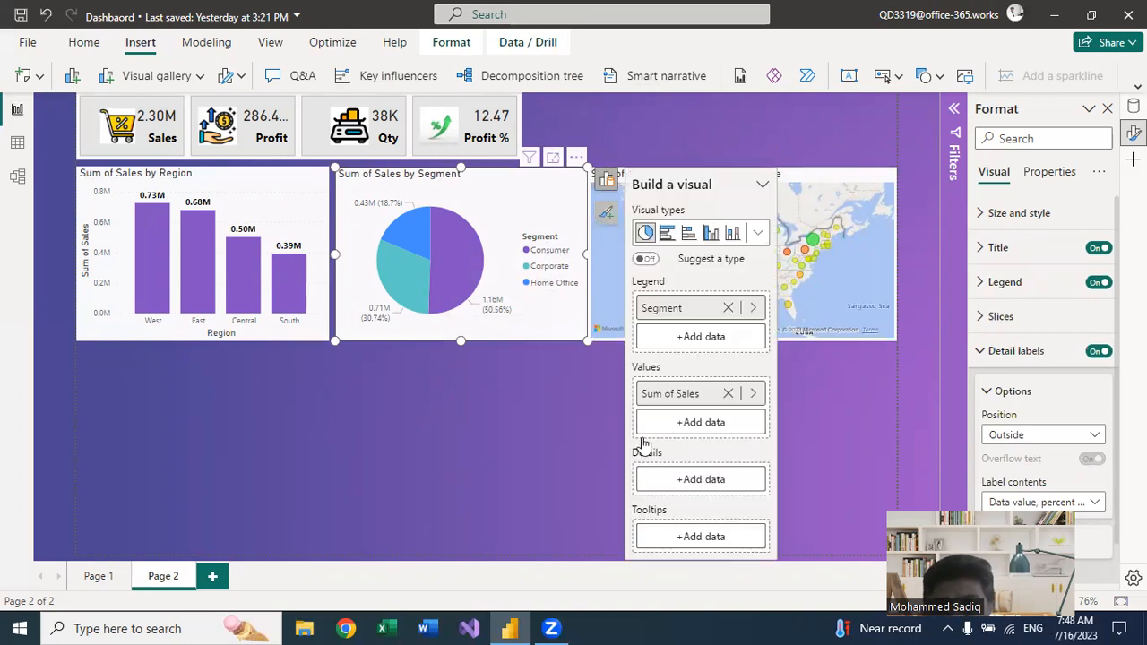
{"action": "left_click", "coordinate": [607, 212]}
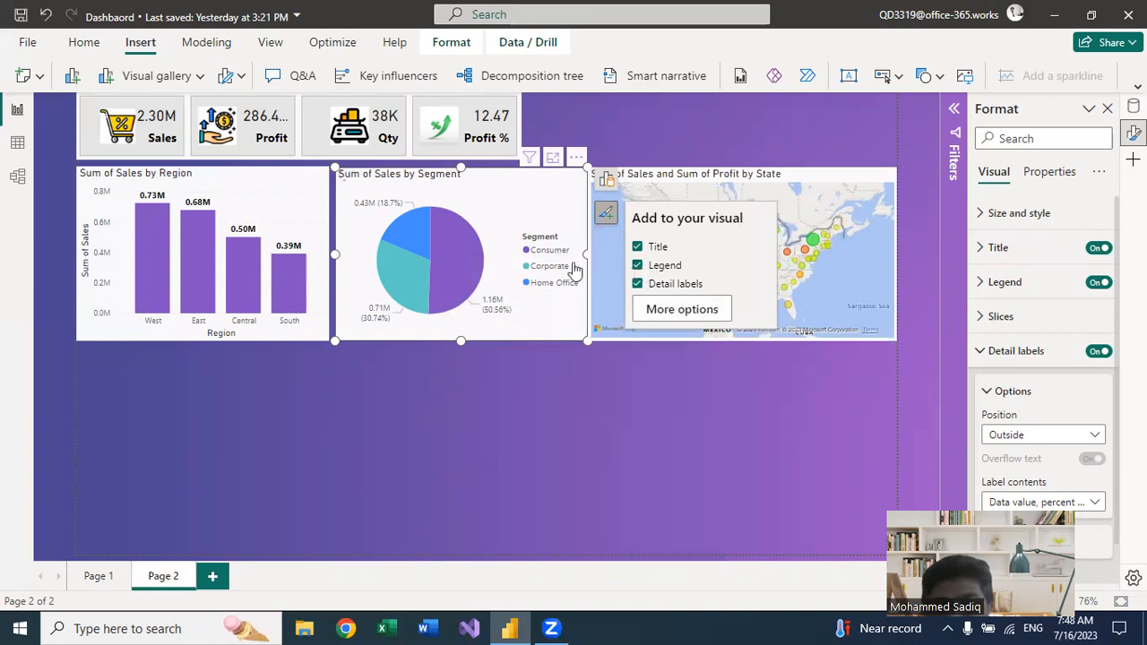
{"action": "left_click", "coordinate": [638, 267]}
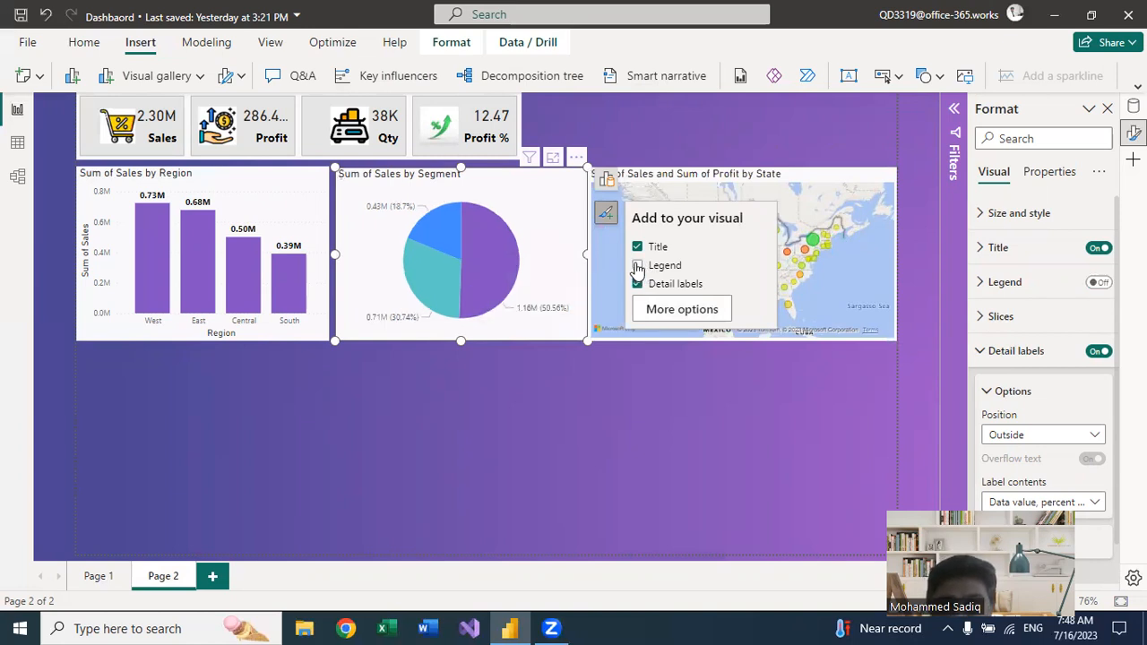
Step: Set the pie chart's detail label contents to Category, percent of total
{"action": "left_click", "coordinate": [677, 311]}
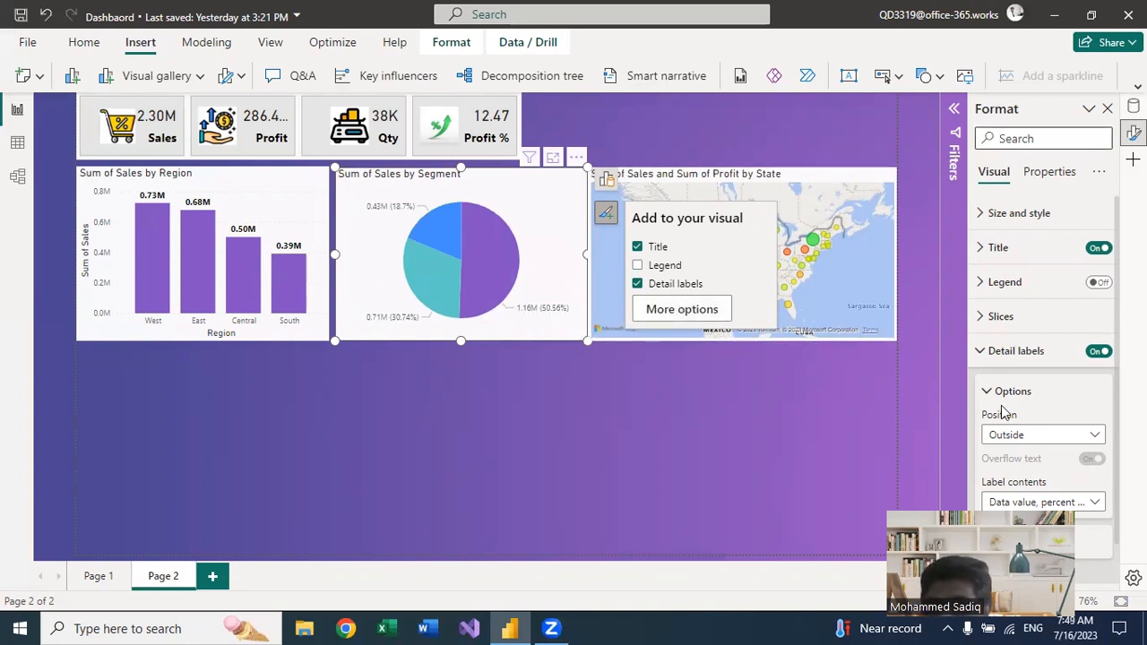
{"action": "scroll", "coordinate": [1047, 318], "scroll_direction": "down", "scroll_amount": 1}
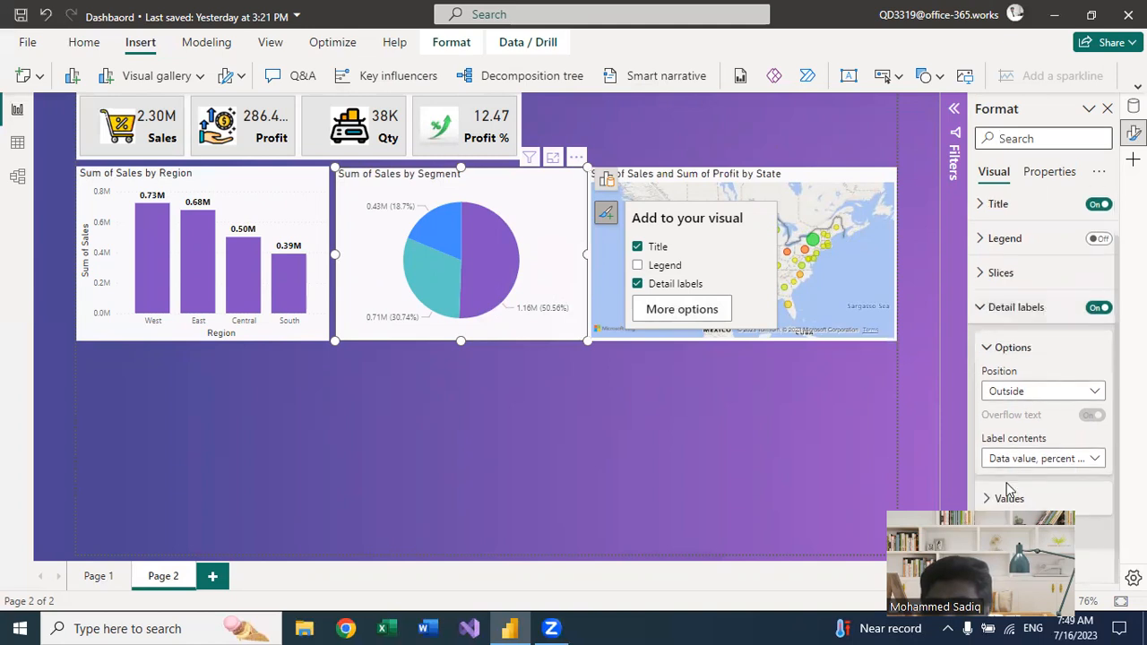
{"action": "left_click", "coordinate": [988, 308]}
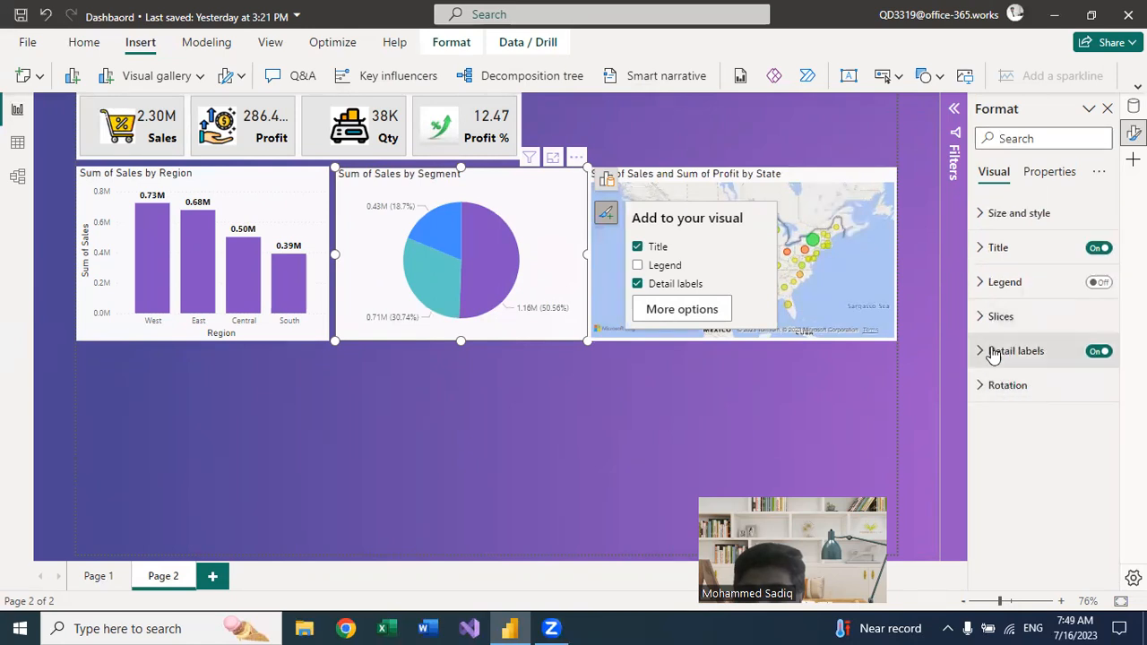
{"action": "left_click", "coordinate": [994, 350]}
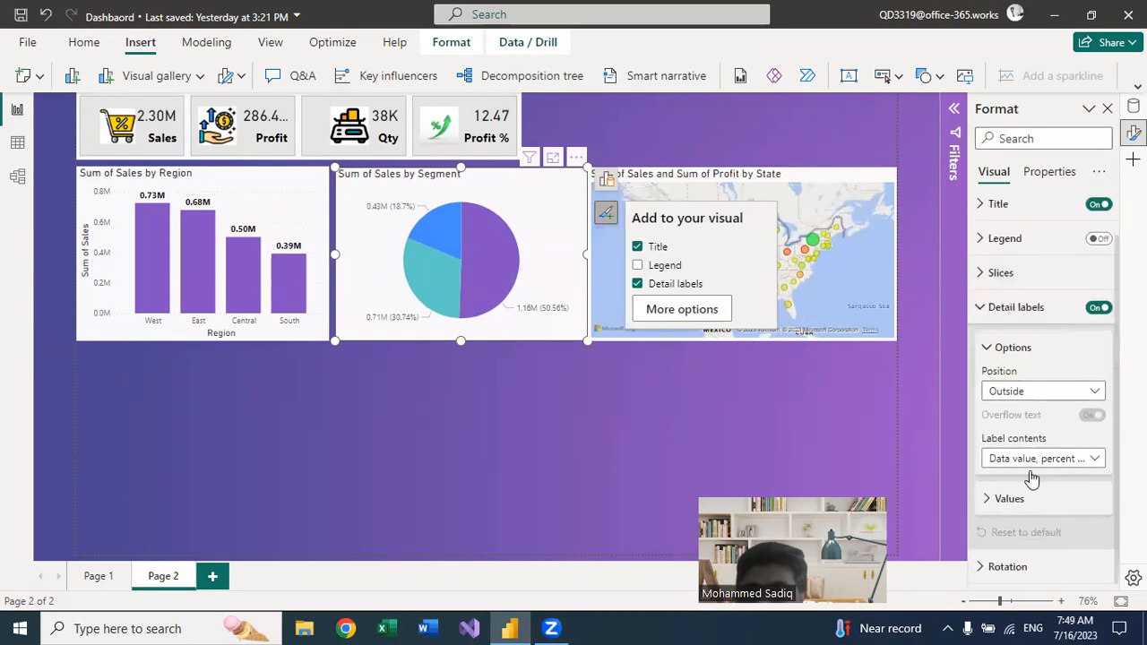
{"action": "left_click", "coordinate": [1096, 459]}
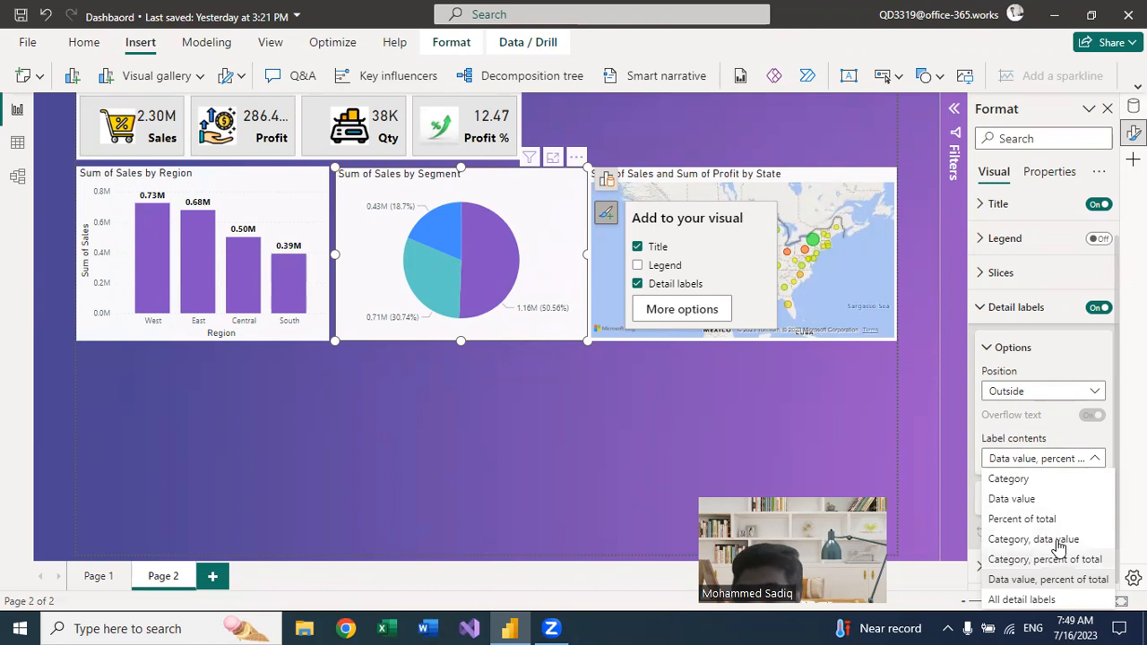
{"action": "left_click", "coordinate": [509, 319]}
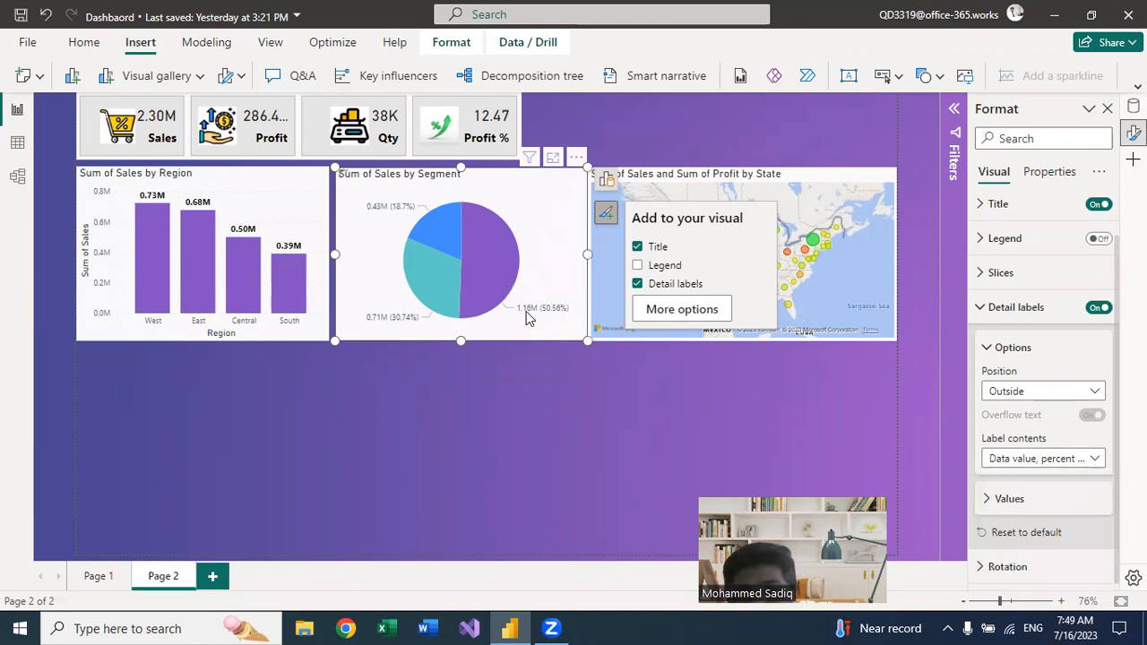
Step: Make the pie chart's detail label values bold and choose black as their color
{"action": "left_click", "coordinate": [1010, 499]}
{"action": "scroll", "coordinate": [1011, 504], "scroll_direction": "down", "scroll_amount": 5}
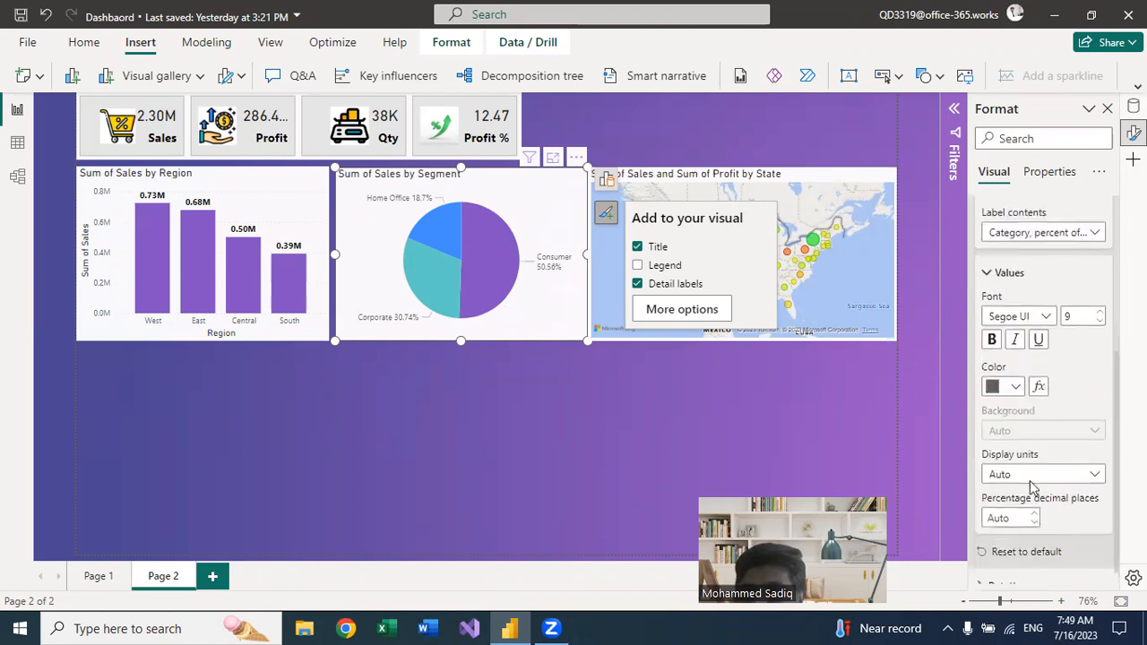
{"action": "left_click", "coordinate": [992, 335]}
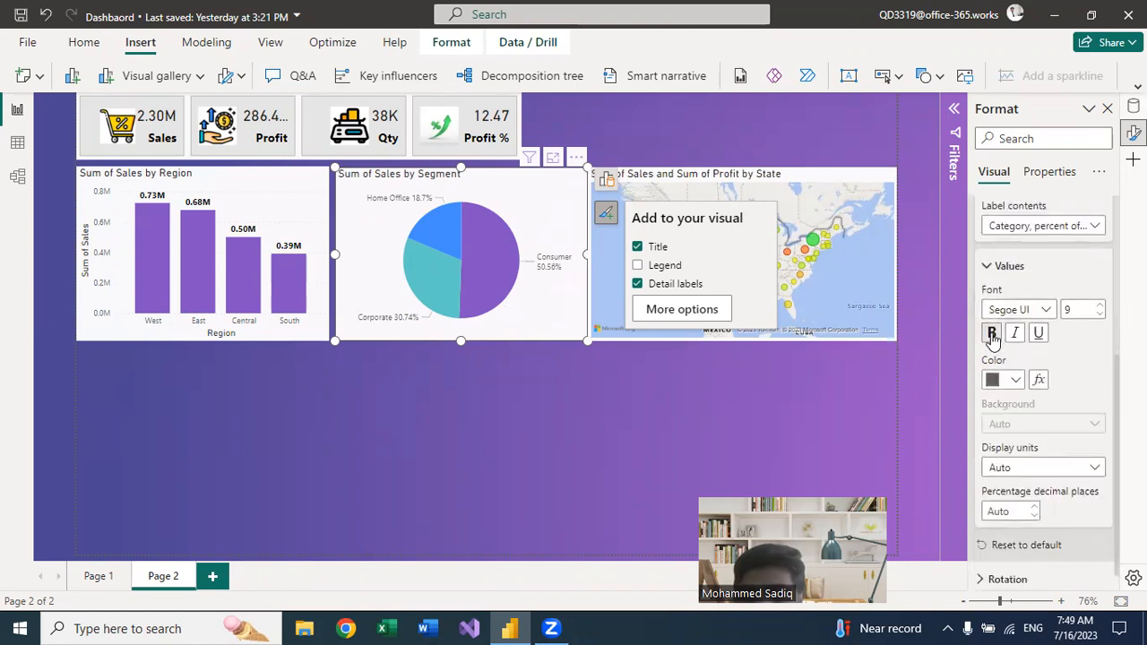
{"action": "left_click", "coordinate": [1004, 380]}
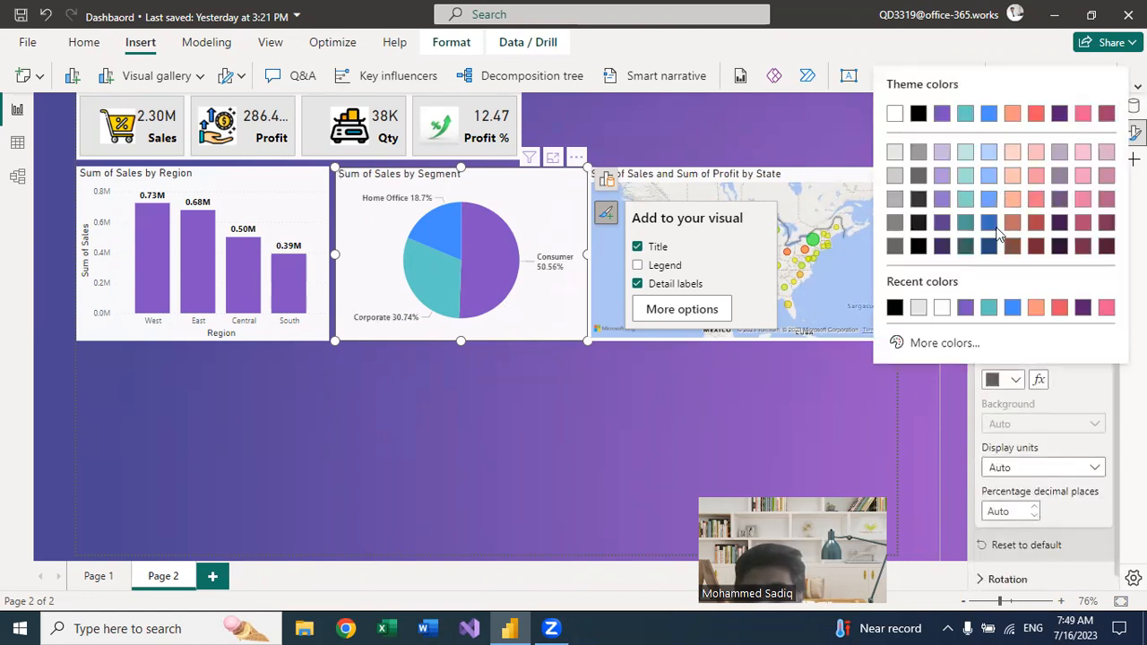
{"action": "left_click", "coordinate": [918, 114]}
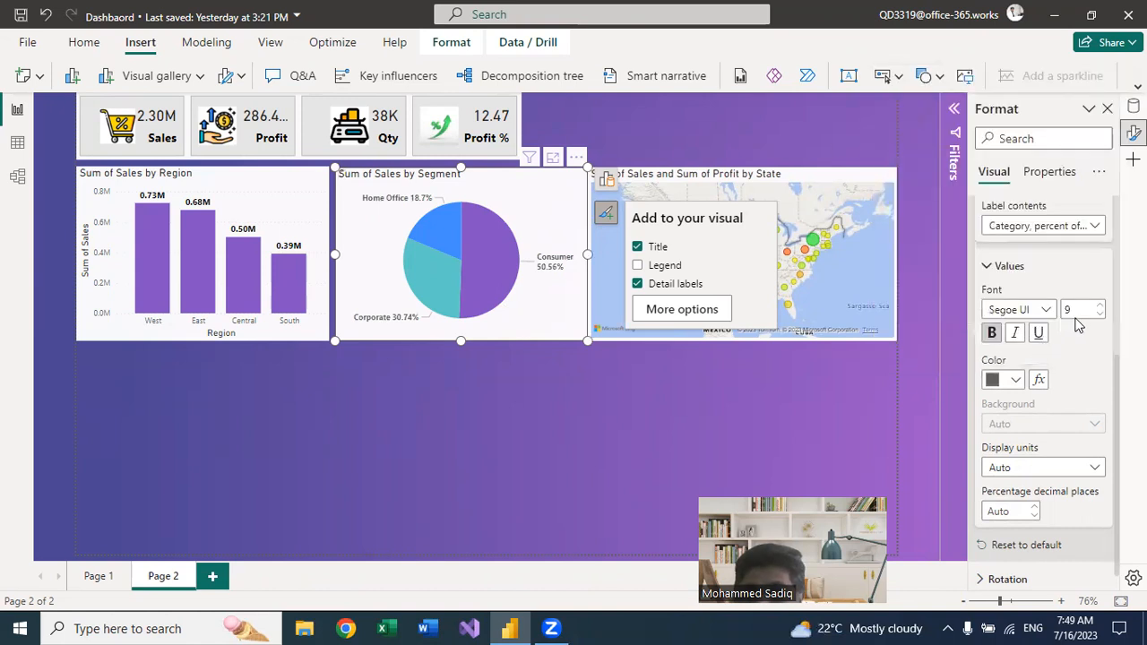
Step: Set the segment pie chart's detail label font size to 10 and narrow the chart slightly to leave a gap before the map
{"action": "left_click", "coordinate": [1100, 305]}
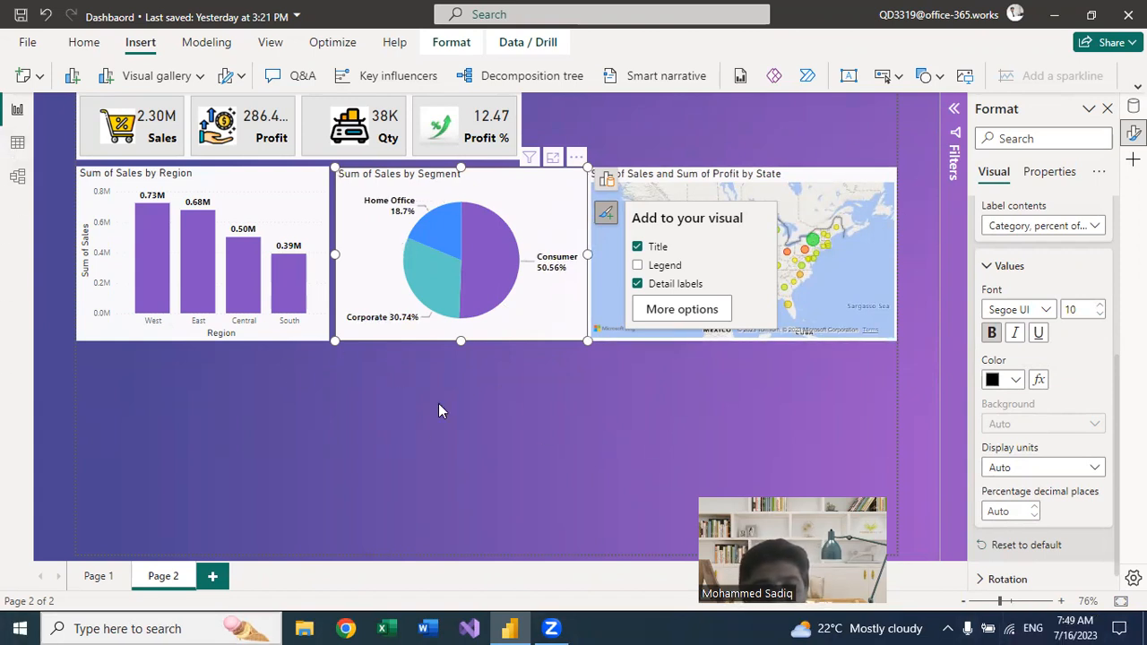
{"action": "left_click", "coordinate": [892, 113]}
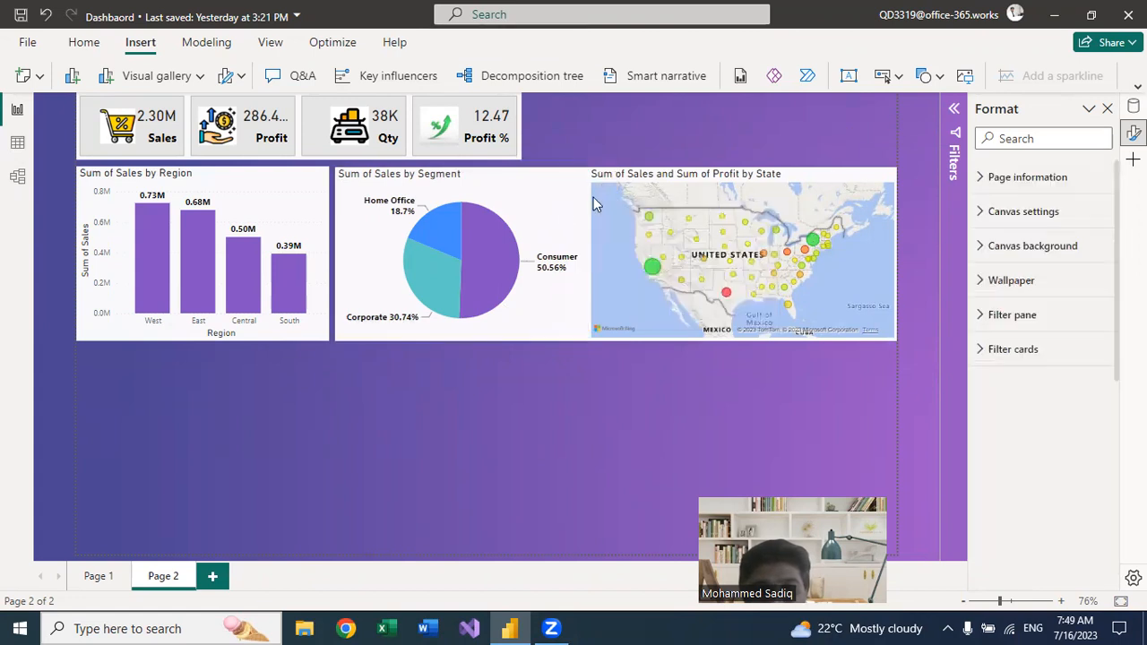
{"action": "left_click", "coordinate": [555, 253]}
{"action": "left_click_drag", "start_coordinate": [583, 260], "coordinate": [576, 255]}
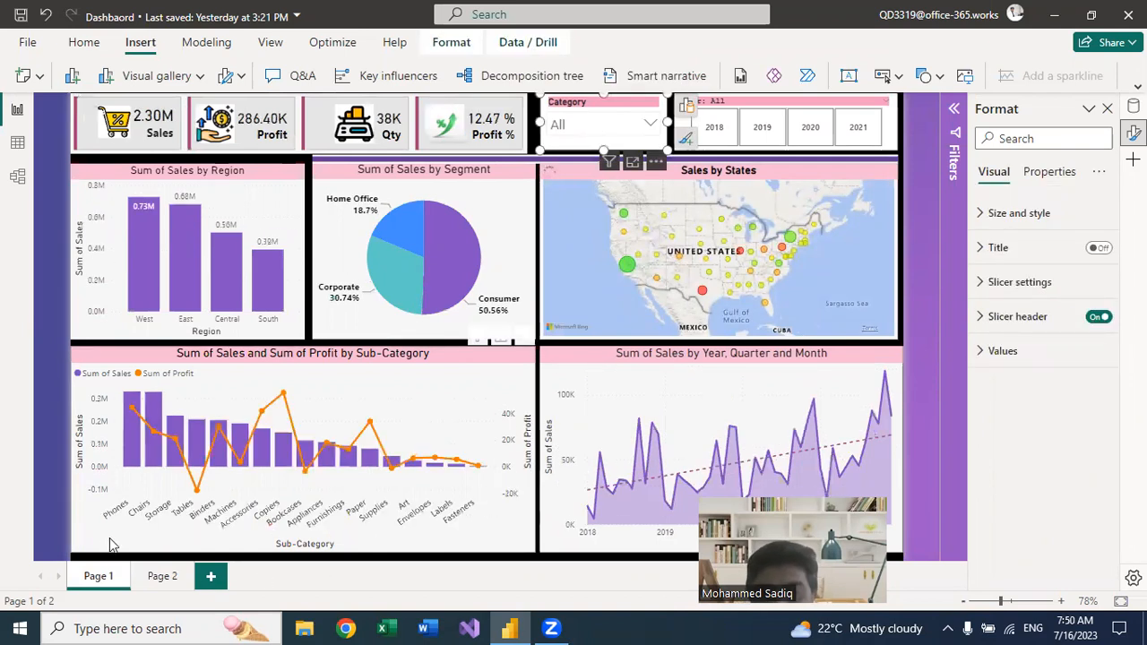
Step: Return to Page 2 and insert a line and clustered column chart
{"action": "left_click", "coordinate": [162, 576]}
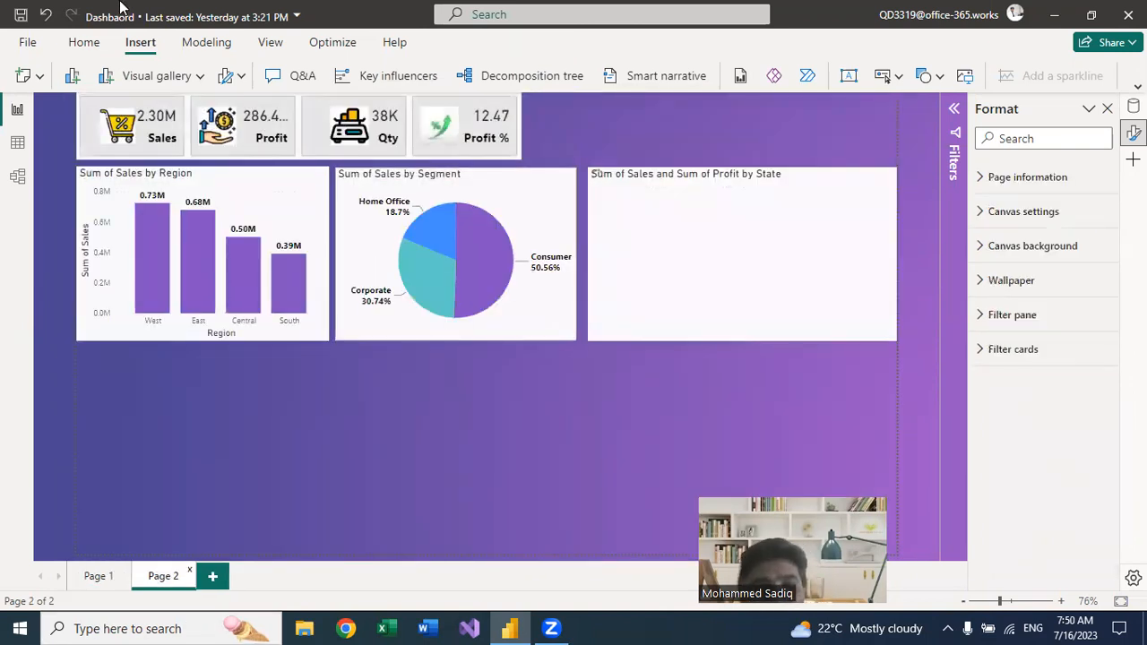
{"action": "left_click", "coordinate": [199, 76]}
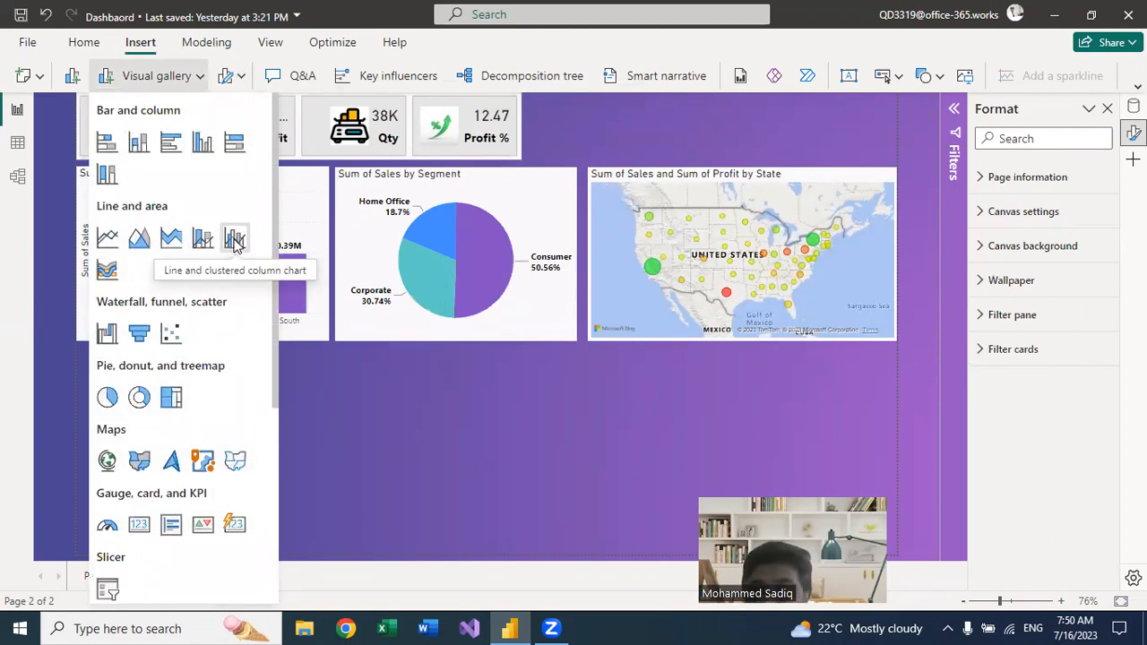
{"action": "left_click", "coordinate": [235, 245]}
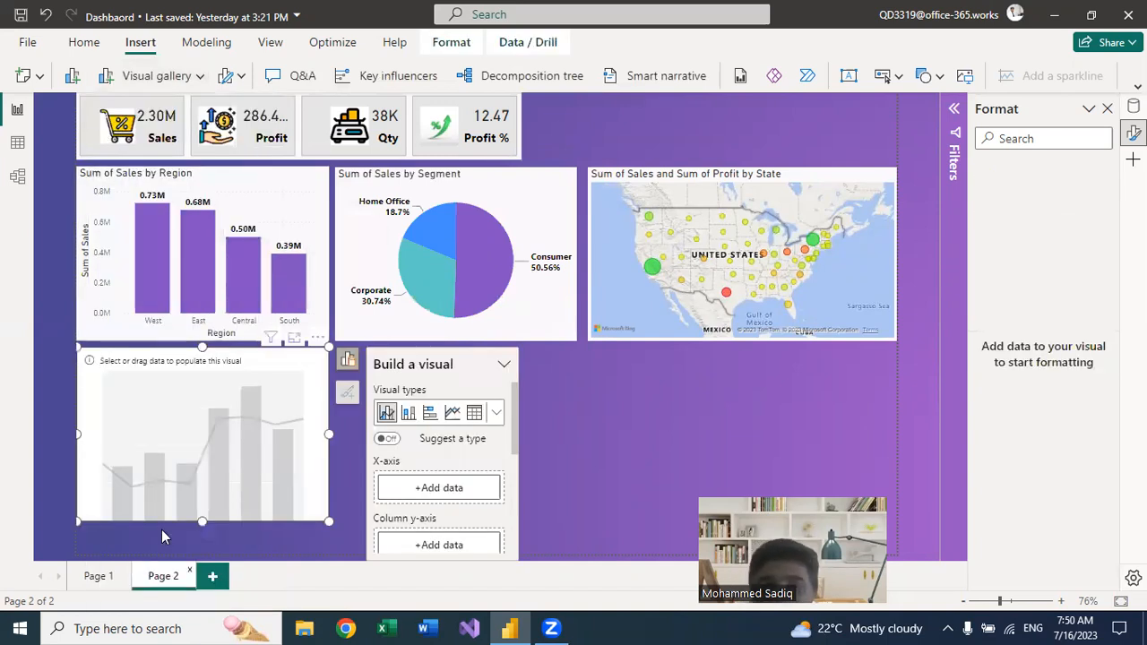
Step: Add the Sales field to the new chart's X-axis
{"action": "left_click", "coordinate": [428, 490]}
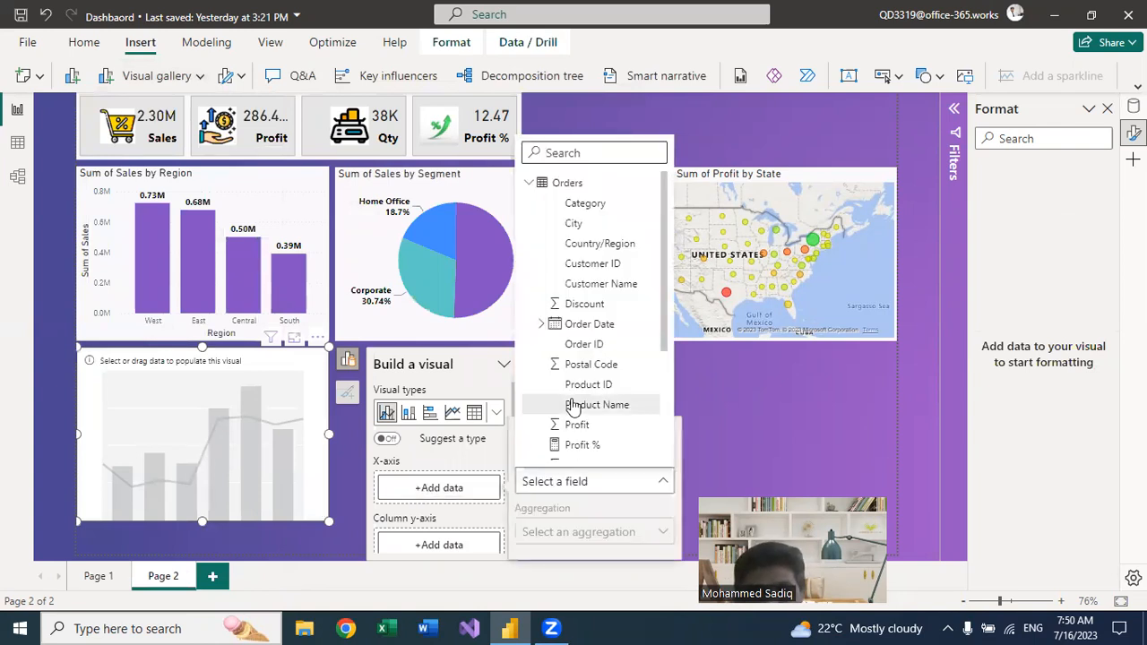
{"action": "scroll", "coordinate": [572, 405], "scroll_direction": "down", "scroll_amount": 3}
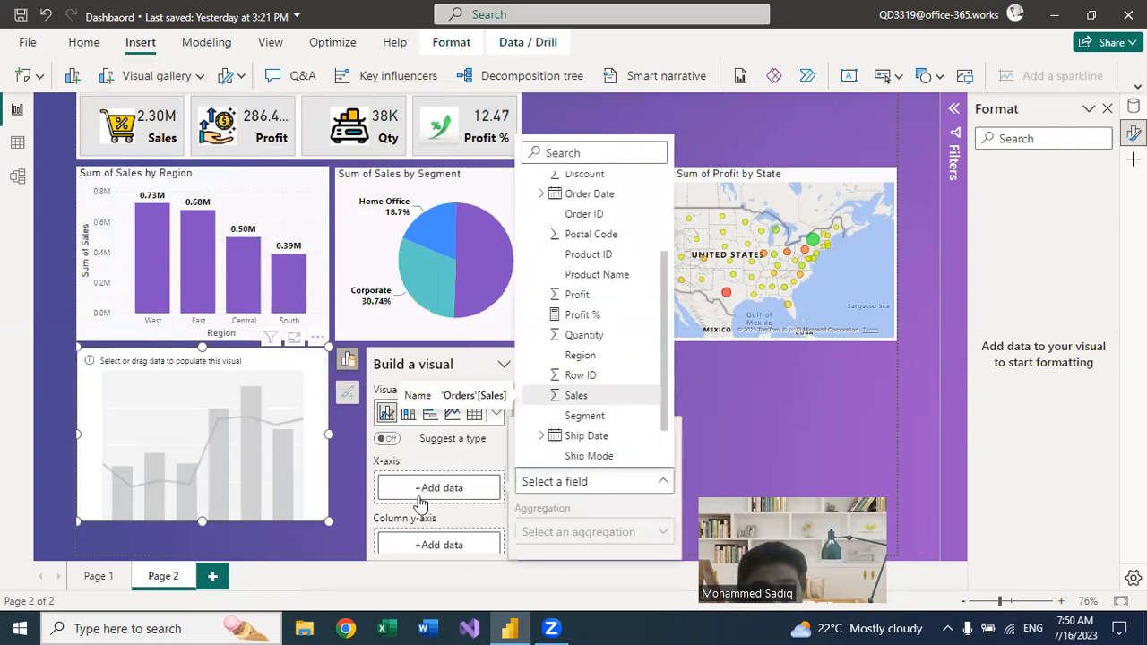
{"action": "left_click", "coordinate": [576, 396]}
Step: Add the Profit field to the combo chart's Line y-axis
{"action": "scroll", "coordinate": [437, 484], "scroll_direction": "down", "scroll_amount": 2}
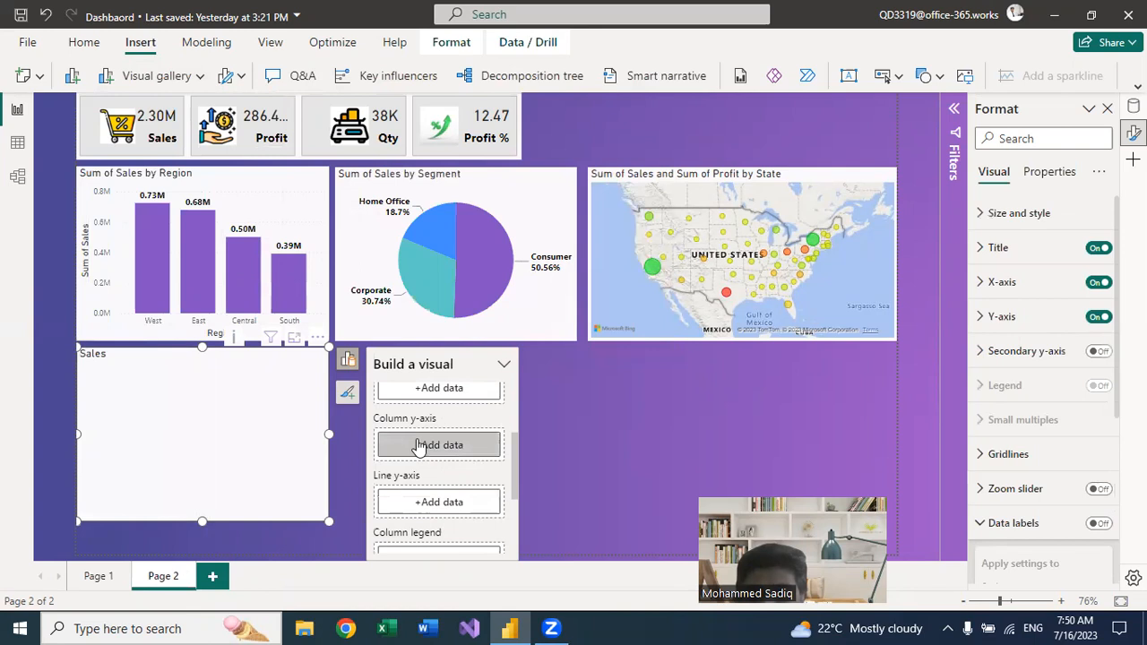
{"action": "scroll", "coordinate": [433, 470], "scroll_direction": "up", "scroll_amount": 2}
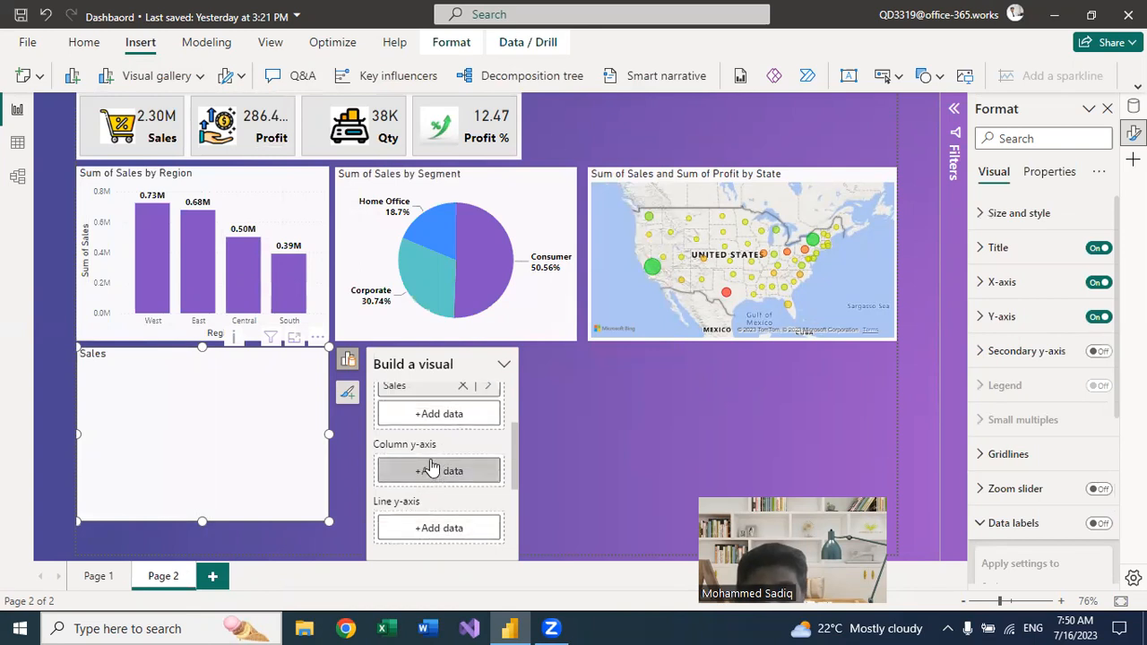
{"action": "scroll", "coordinate": [457, 466], "scroll_direction": "down", "scroll_amount": 1}
{"action": "scroll", "coordinate": [457, 458], "scroll_direction": "up", "scroll_amount": 1}
{"action": "scroll", "coordinate": [457, 458], "scroll_direction": "up", "scroll_amount": 1}
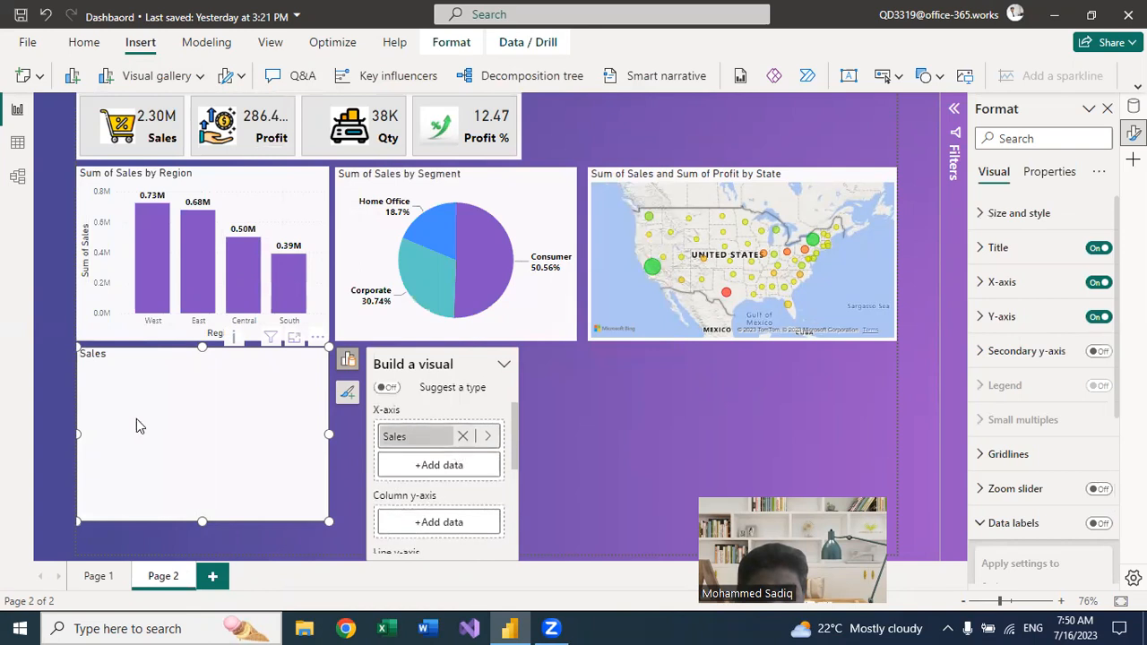
{"action": "scroll", "coordinate": [446, 492], "scroll_direction": "down", "scroll_amount": 2}
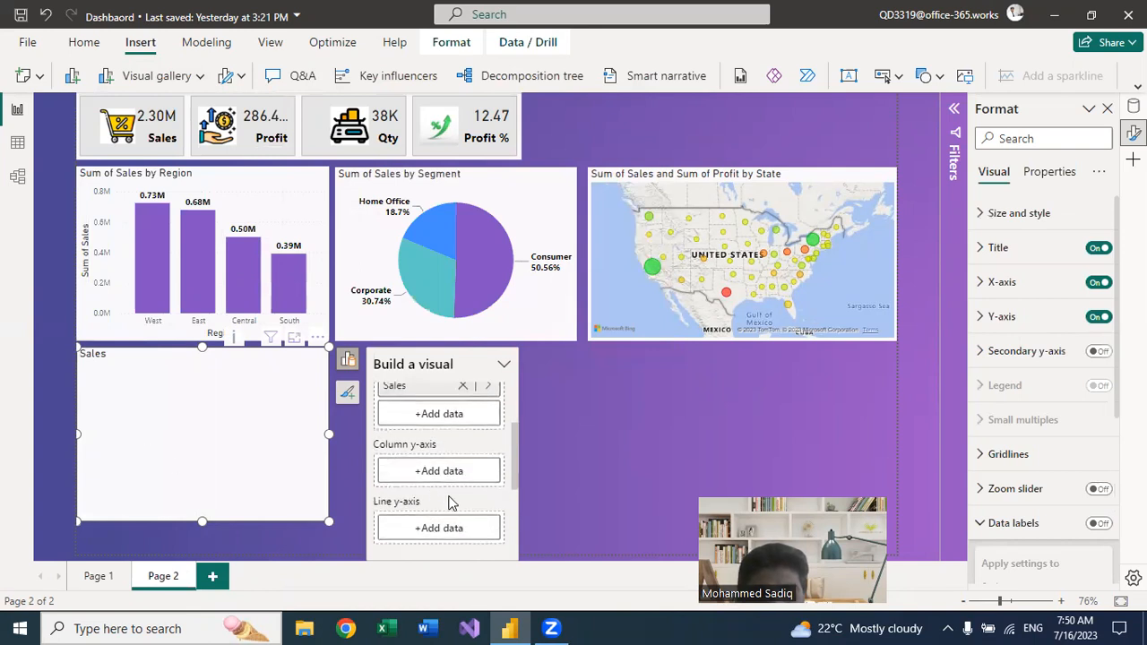
{"action": "scroll", "coordinate": [446, 493], "scroll_direction": "up", "scroll_amount": 2}
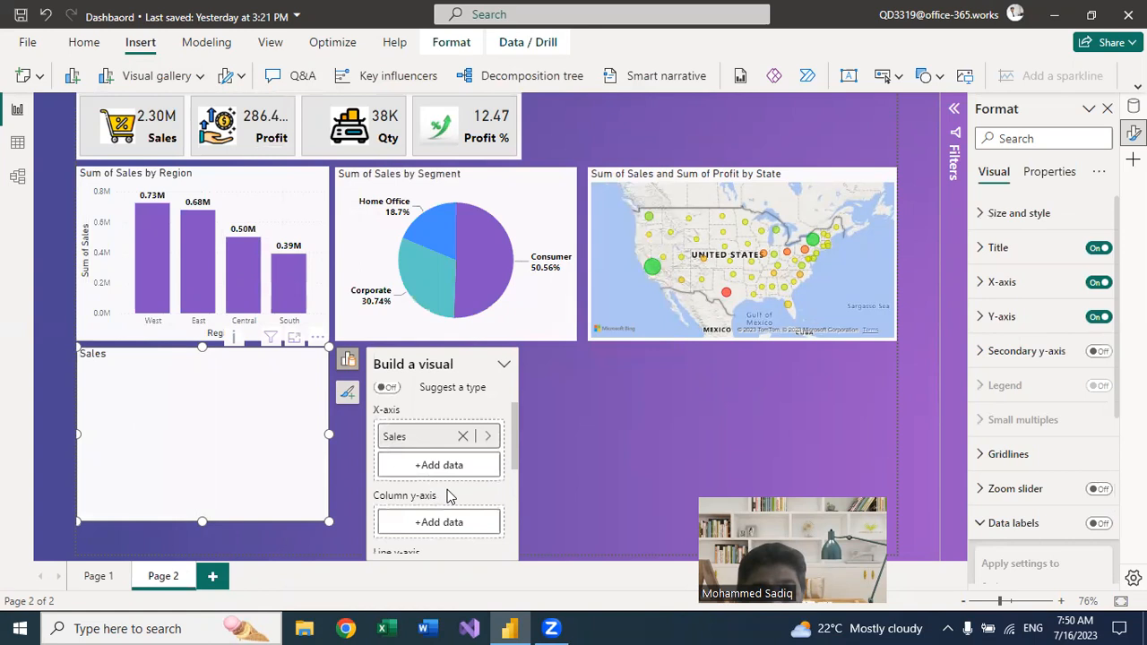
{"action": "scroll", "coordinate": [449, 497], "scroll_direction": "down", "scroll_amount": 8}
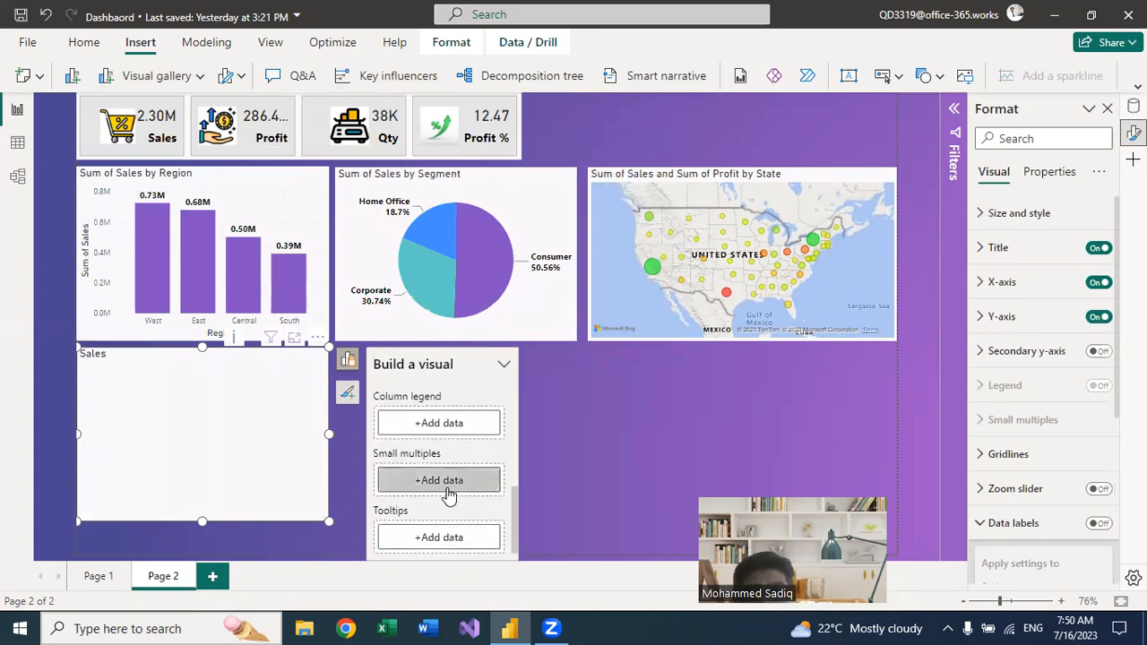
{"action": "scroll", "coordinate": [449, 491], "scroll_direction": "up", "scroll_amount": 4}
{"action": "scroll", "coordinate": [426, 475], "scroll_direction": "up", "scroll_amount": 2}
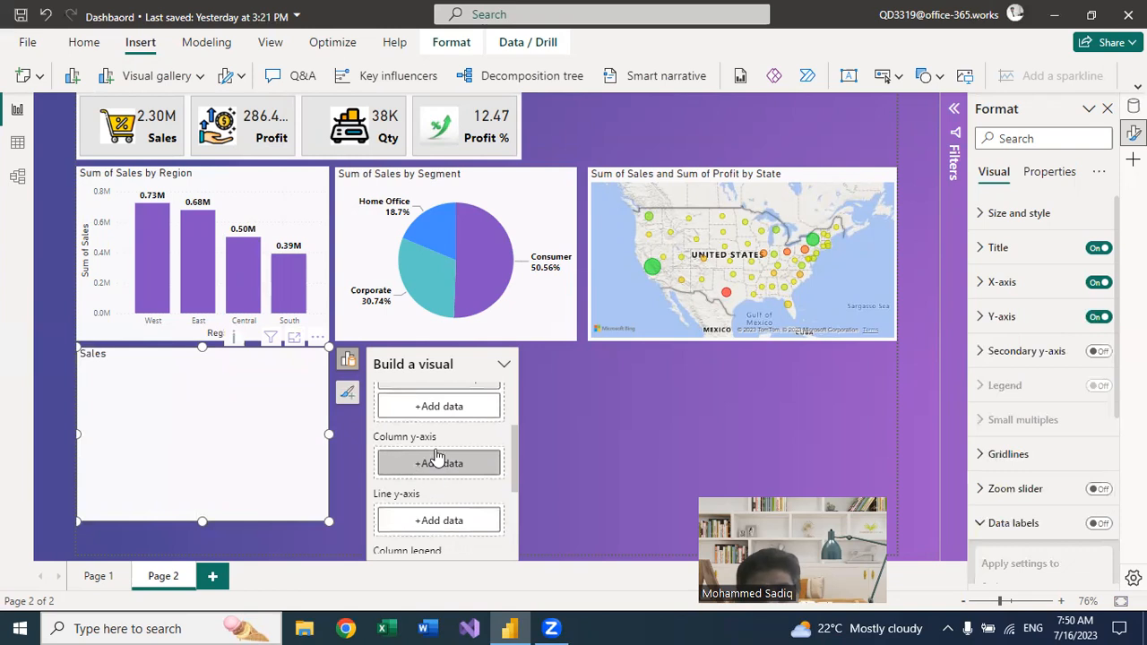
{"action": "scroll", "coordinate": [439, 467], "scroll_direction": "up", "scroll_amount": 2}
{"action": "scroll", "coordinate": [417, 487], "scroll_direction": "down", "scroll_amount": 1}
{"action": "scroll", "coordinate": [419, 502], "scroll_direction": "down", "scroll_amount": 1}
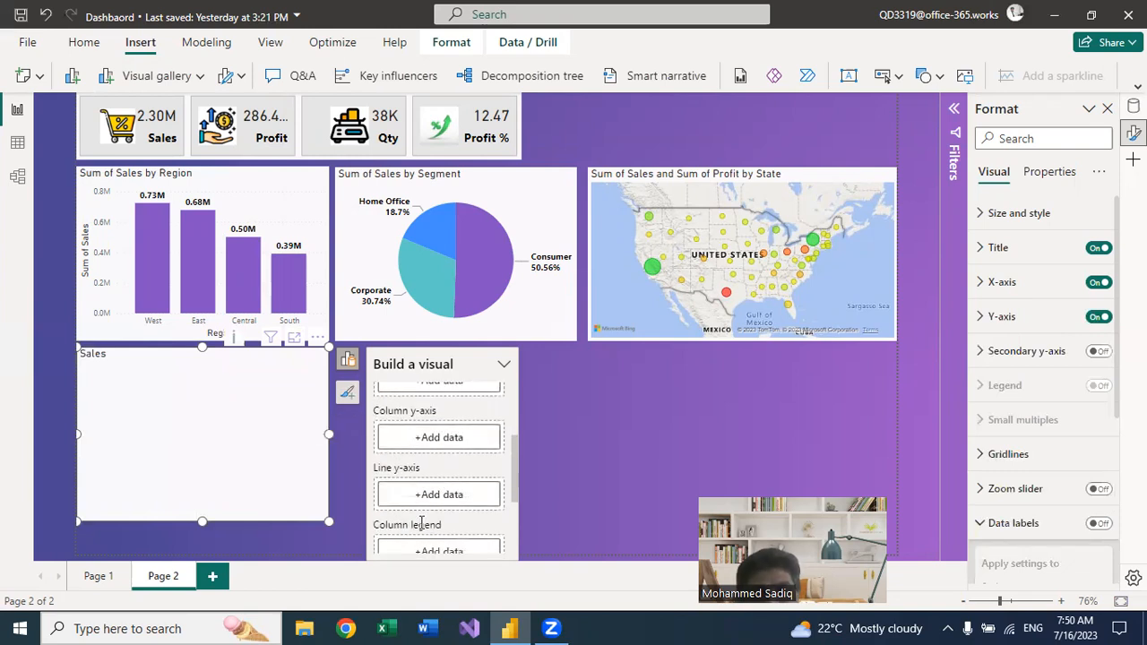
{"action": "scroll", "coordinate": [421, 479], "scroll_direction": "down", "scroll_amount": 1}
{"action": "left_click", "coordinate": [436, 467]}
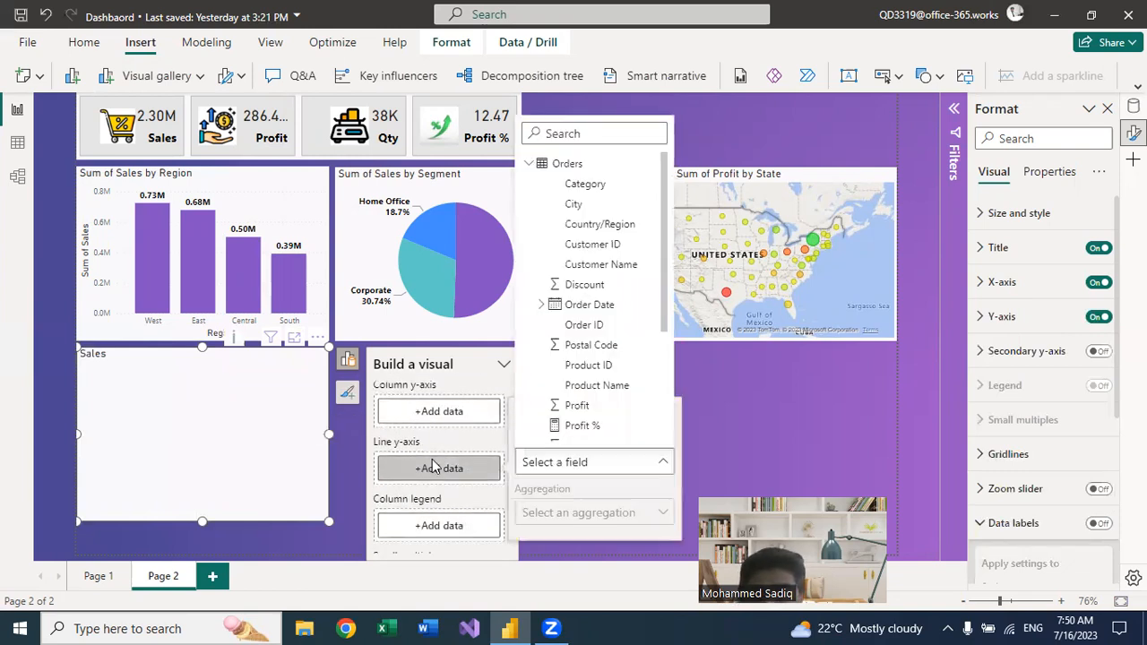
{"action": "left_click", "coordinate": [539, 405]}
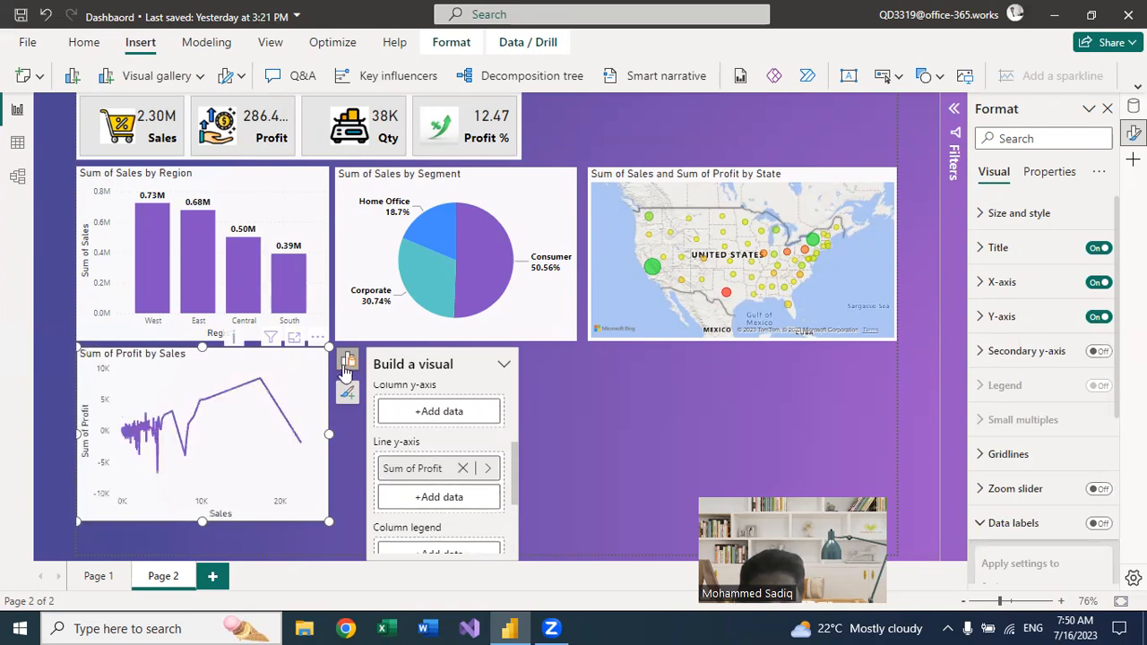
Step: Move the combo chart up over the region and segment charts and replace Sales on its X-axis with Sub-Category
{"action": "left_click_drag", "start_coordinate": [317, 362], "coordinate": [496, 220]}
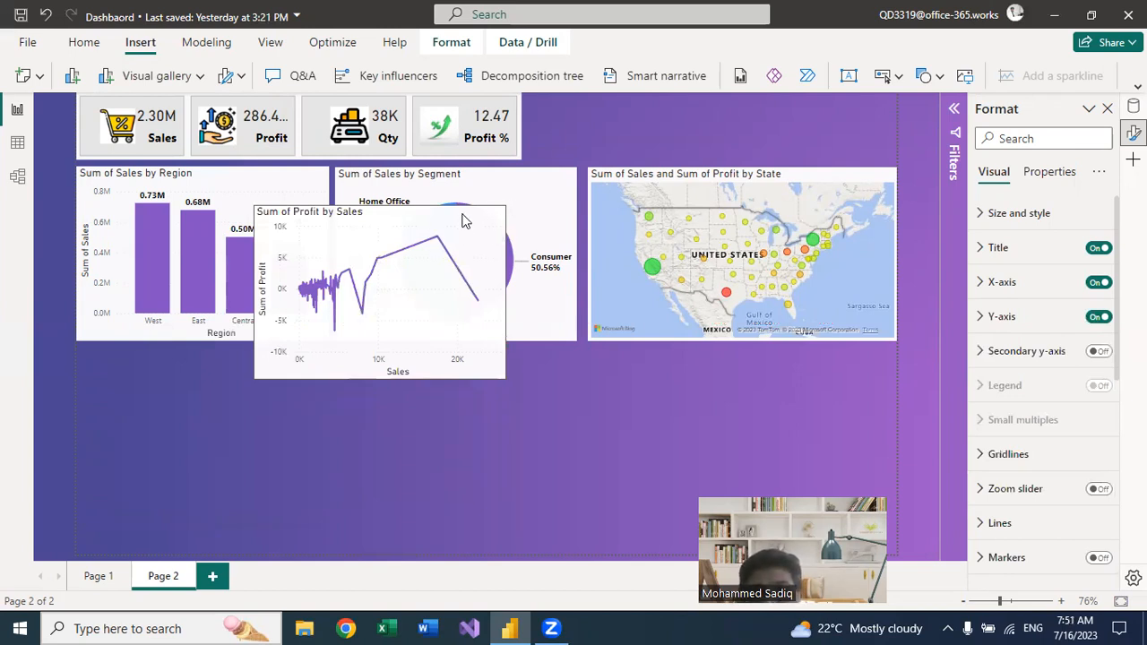
{"action": "left_click", "coordinate": [356, 228]}
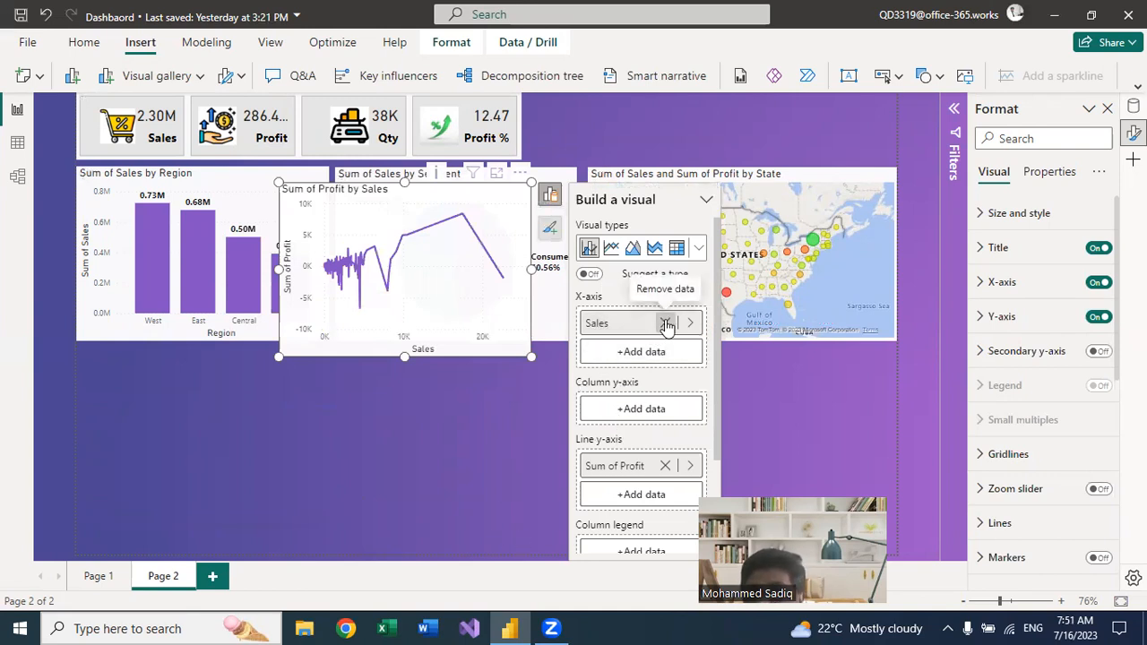
{"action": "left_click", "coordinate": [666, 325]}
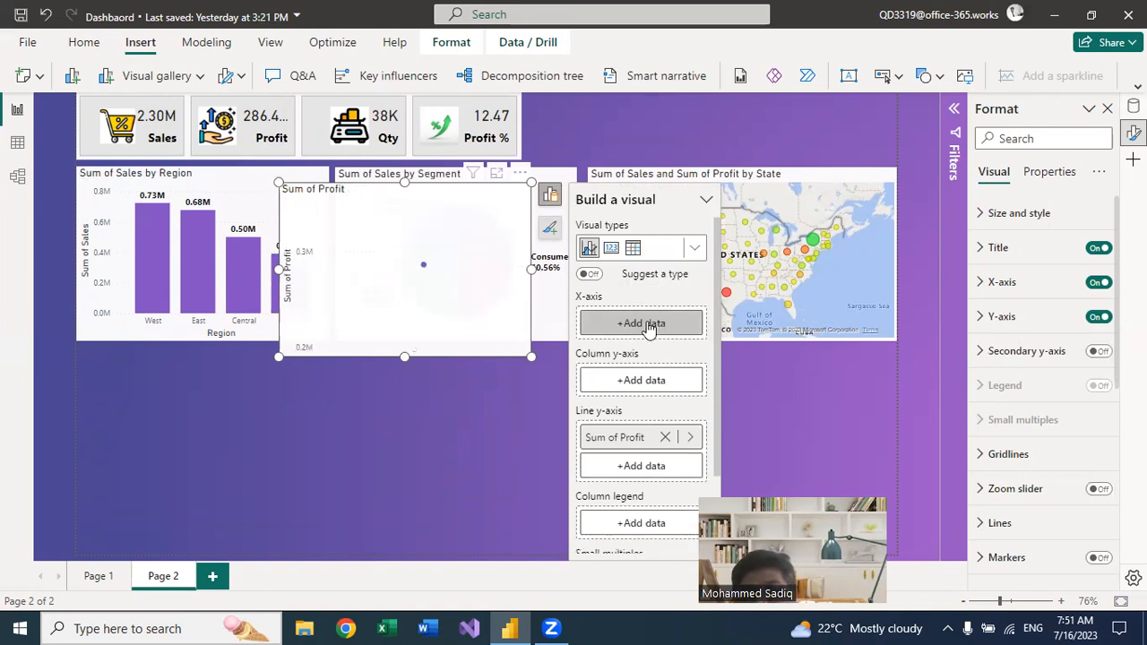
{"action": "left_click", "coordinate": [645, 324]}
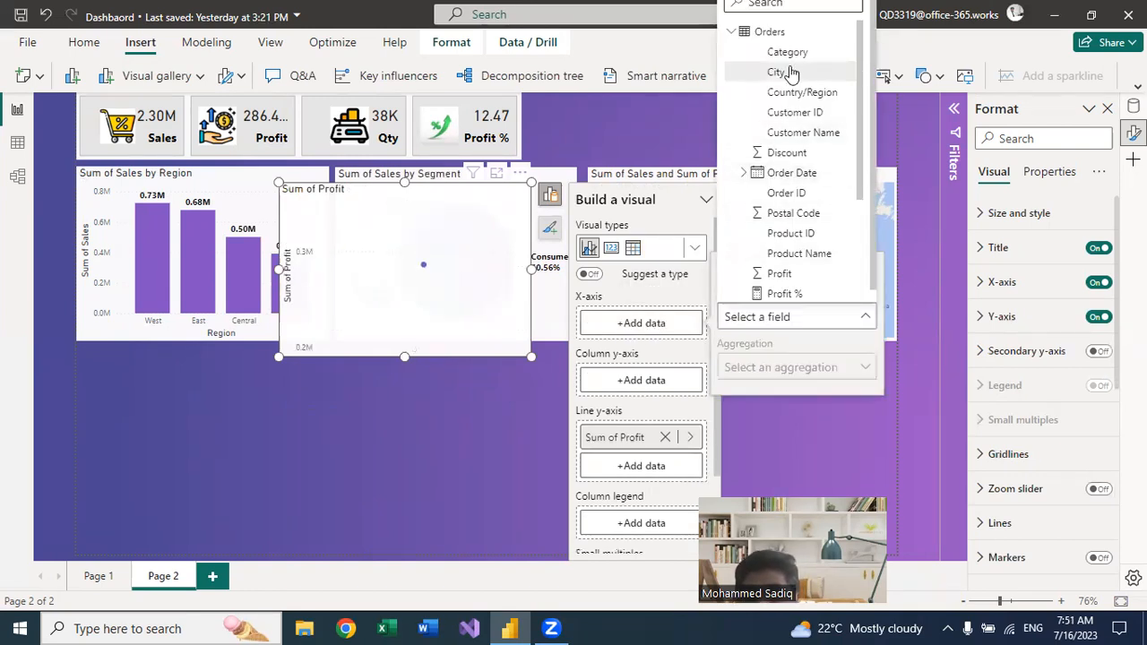
{"action": "scroll", "coordinate": [780, 219], "scroll_direction": "down", "scroll_amount": 4}
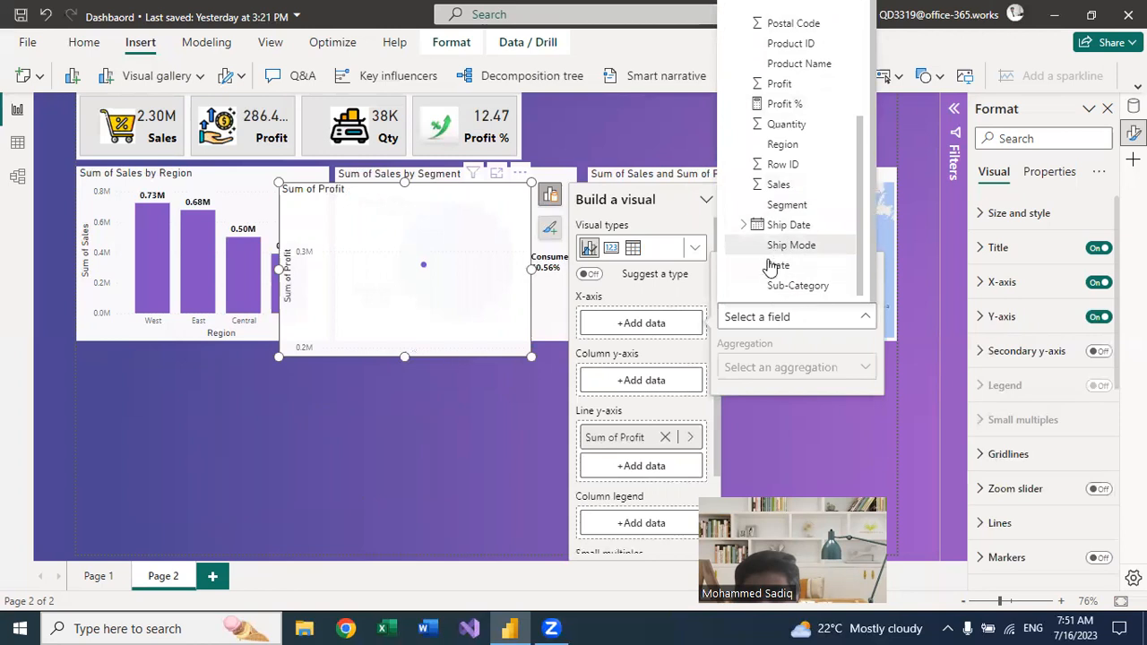
{"action": "left_click", "coordinate": [722, 288]}
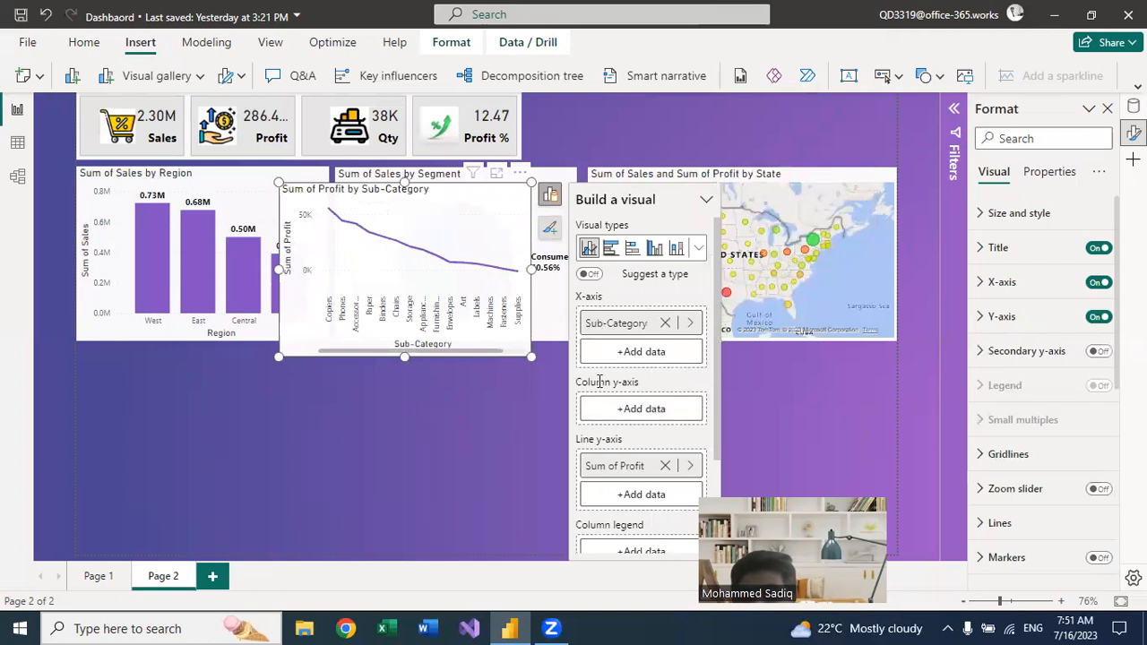
Step: Add the Sales field to the combo chart's Column y-axis
{"action": "left_click", "coordinate": [627, 412]}
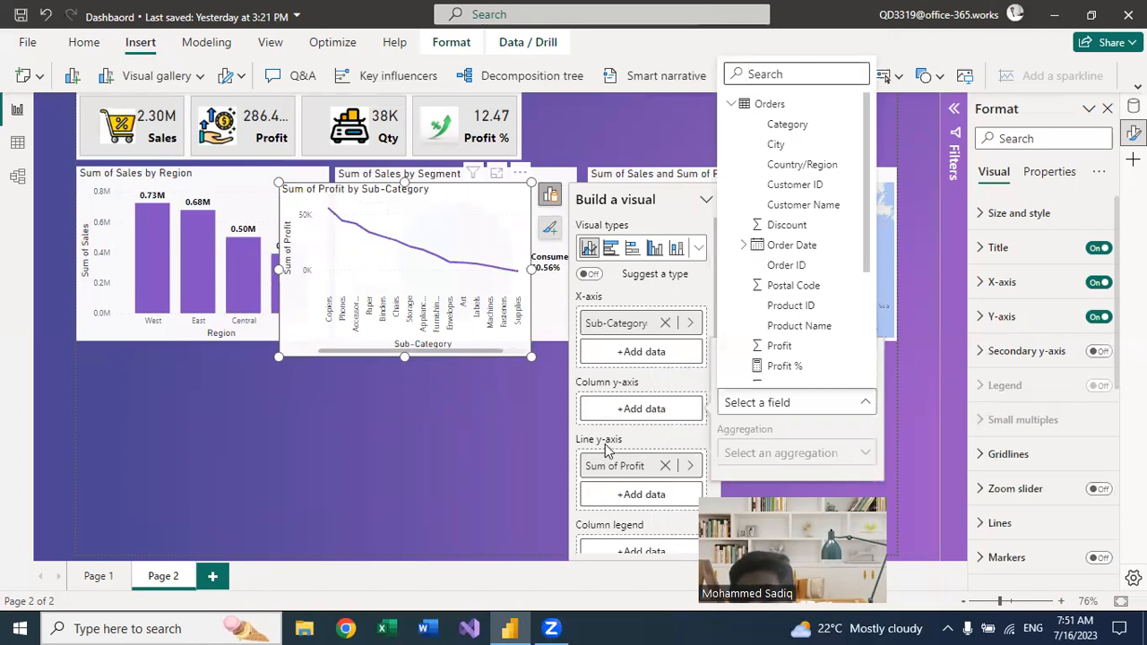
{"action": "scroll", "coordinate": [753, 309], "scroll_direction": "down", "scroll_amount": 3}
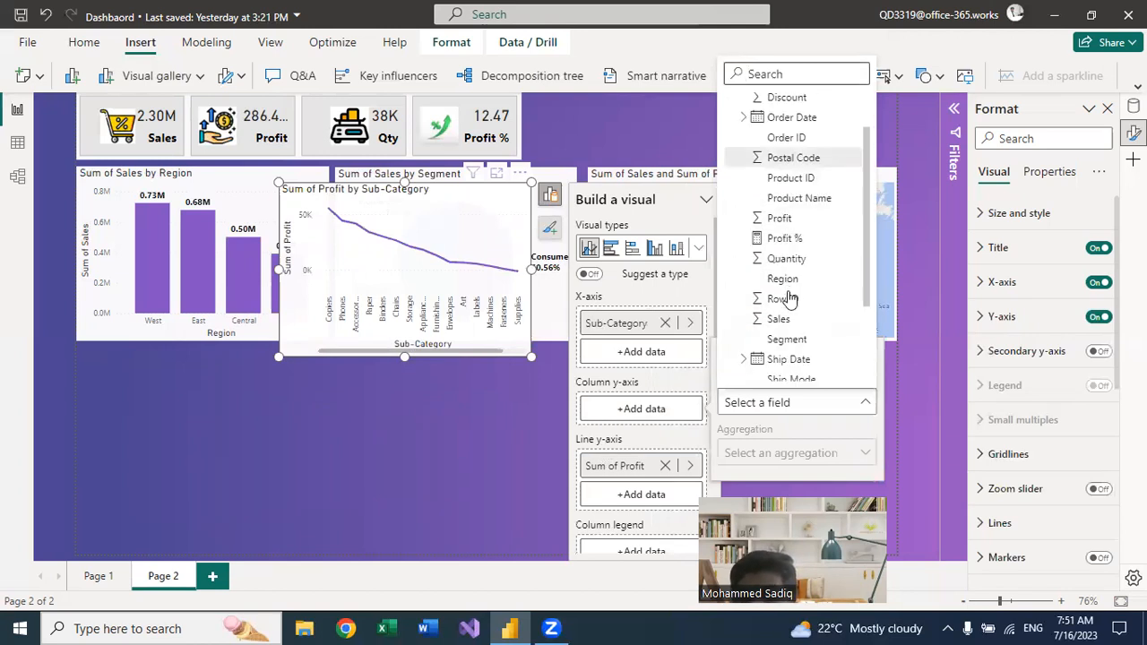
{"action": "left_click", "coordinate": [737, 317]}
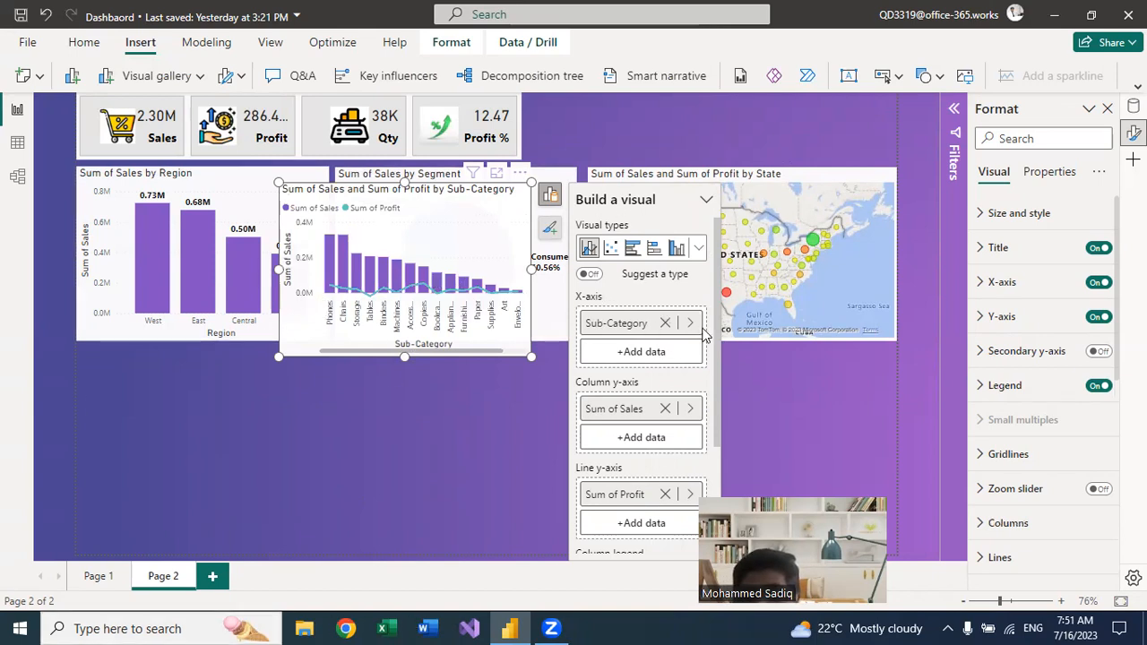
Step: Enlarge the Sub-Category combo chart from its lower-left corner, widening it over the region chart
{"action": "left_click_drag", "start_coordinate": [638, 332], "coordinate": [345, 287]}
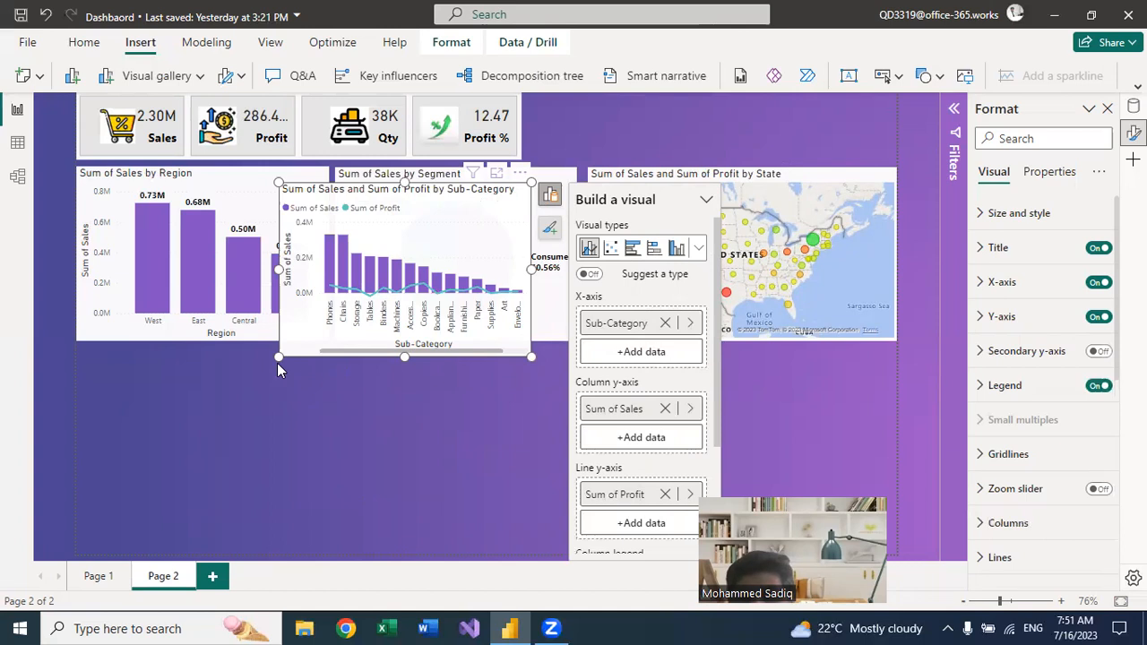
{"action": "left_click_drag", "start_coordinate": [279, 357], "coordinate": [131, 374]}
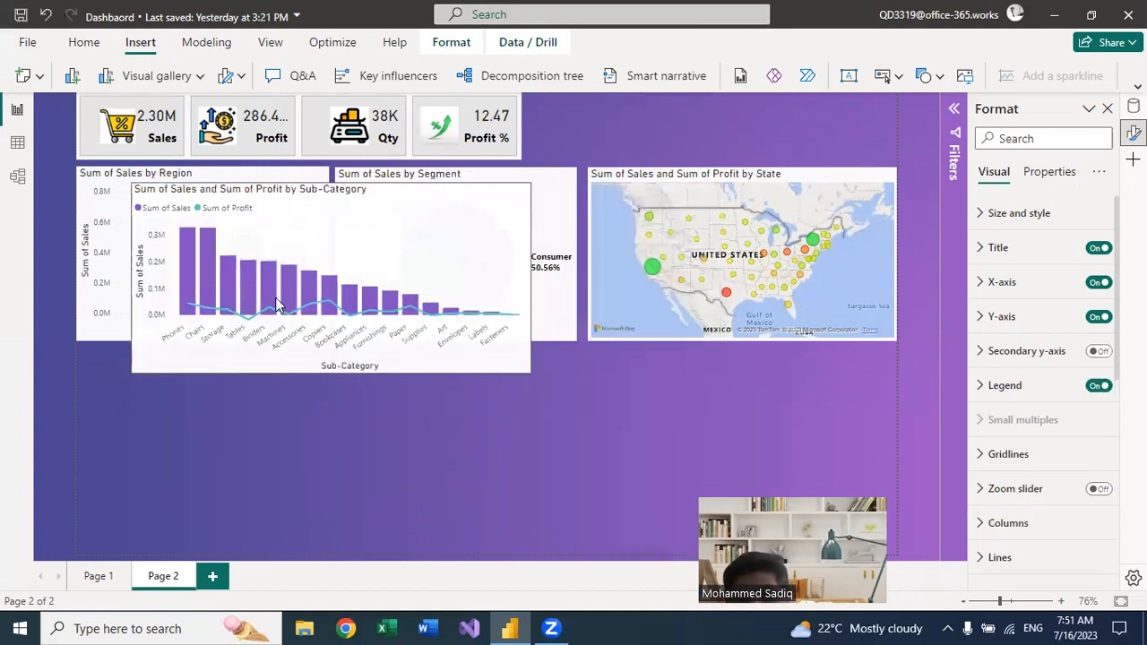
{"action": "left_click", "coordinate": [436, 299]}
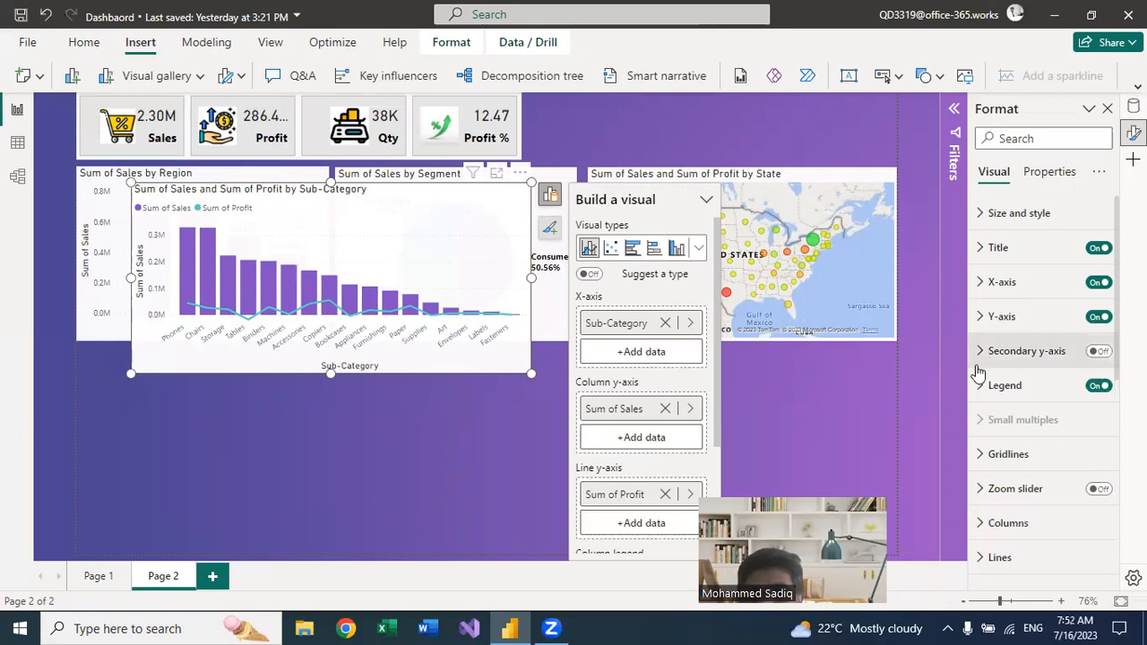
Step: Turn on the combo chart's secondary y-axis and enable Align zeros in its range settings
{"action": "left_click", "coordinate": [1098, 352]}
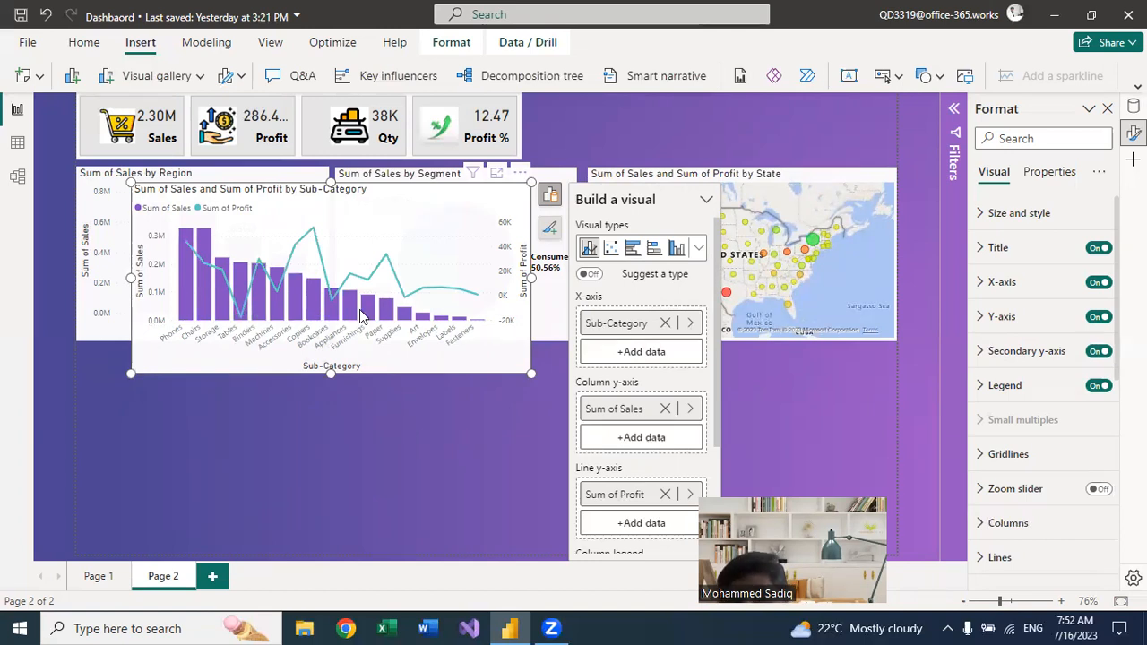
{"action": "left_click", "coordinate": [983, 356]}
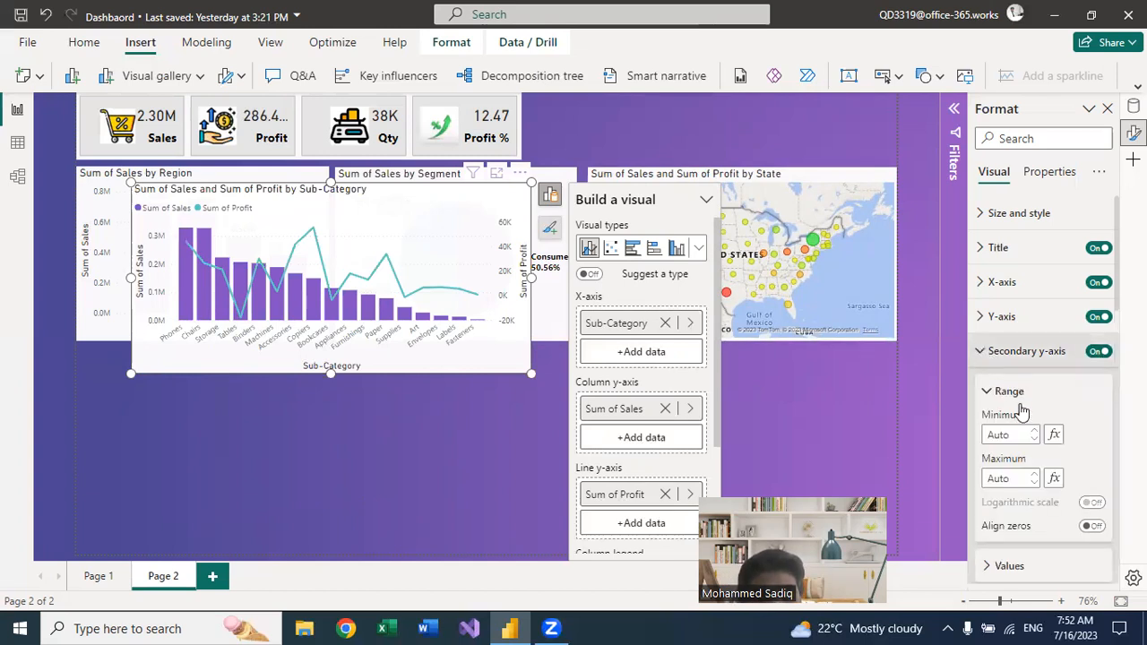
{"action": "scroll", "coordinate": [995, 422], "scroll_direction": "down", "scroll_amount": 3}
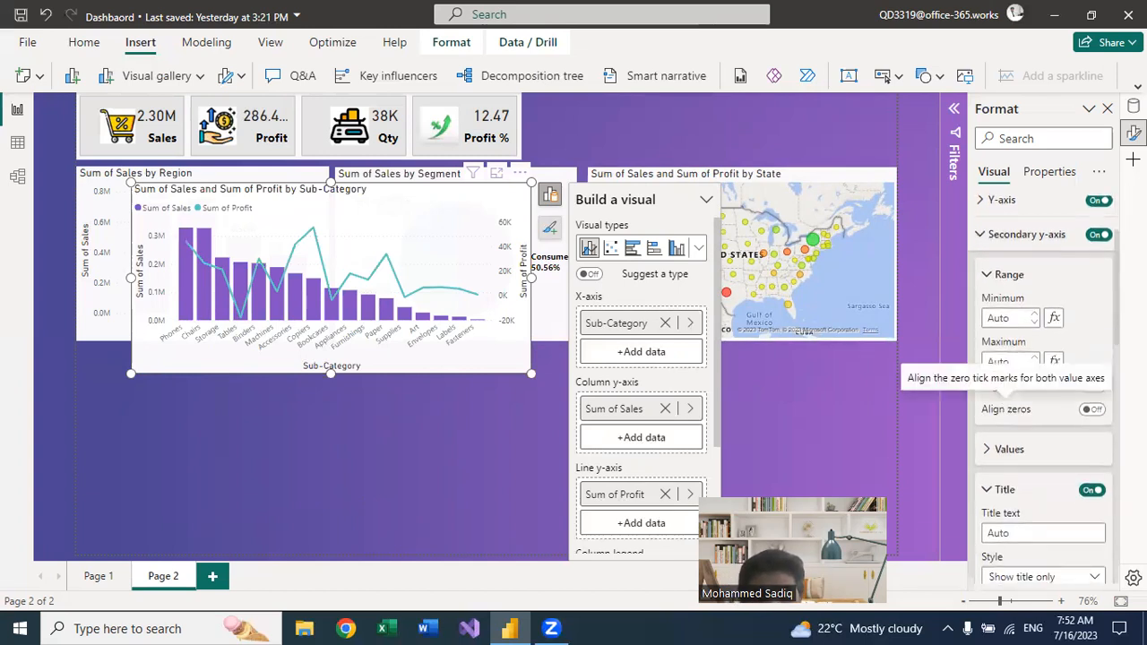
{"action": "left_click", "coordinate": [1095, 412]}
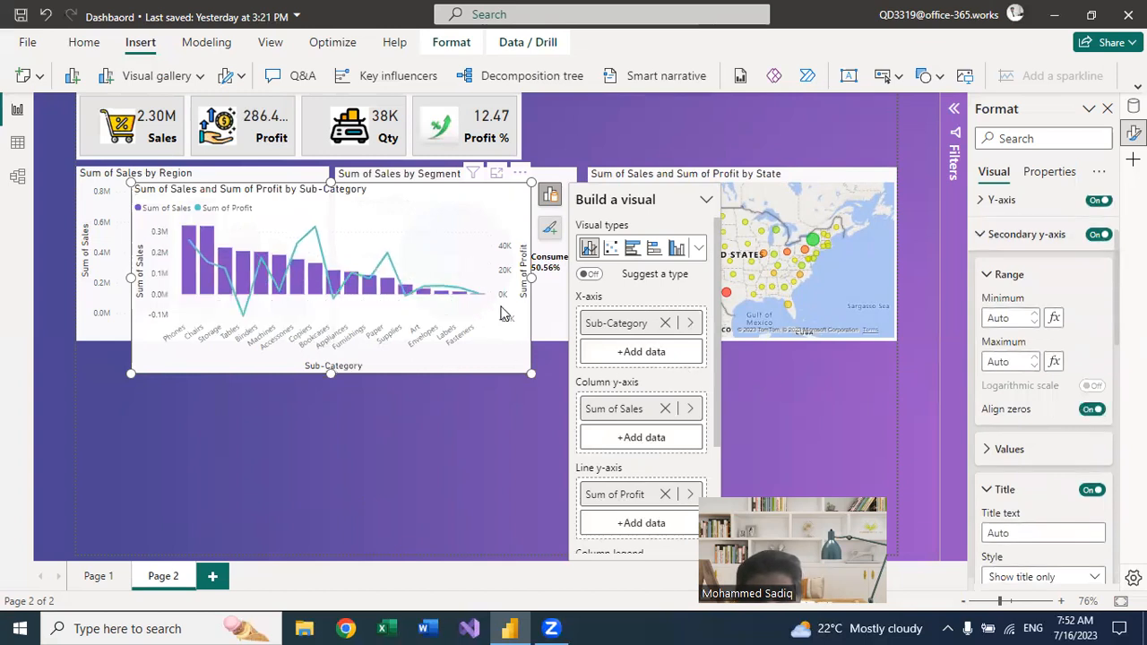
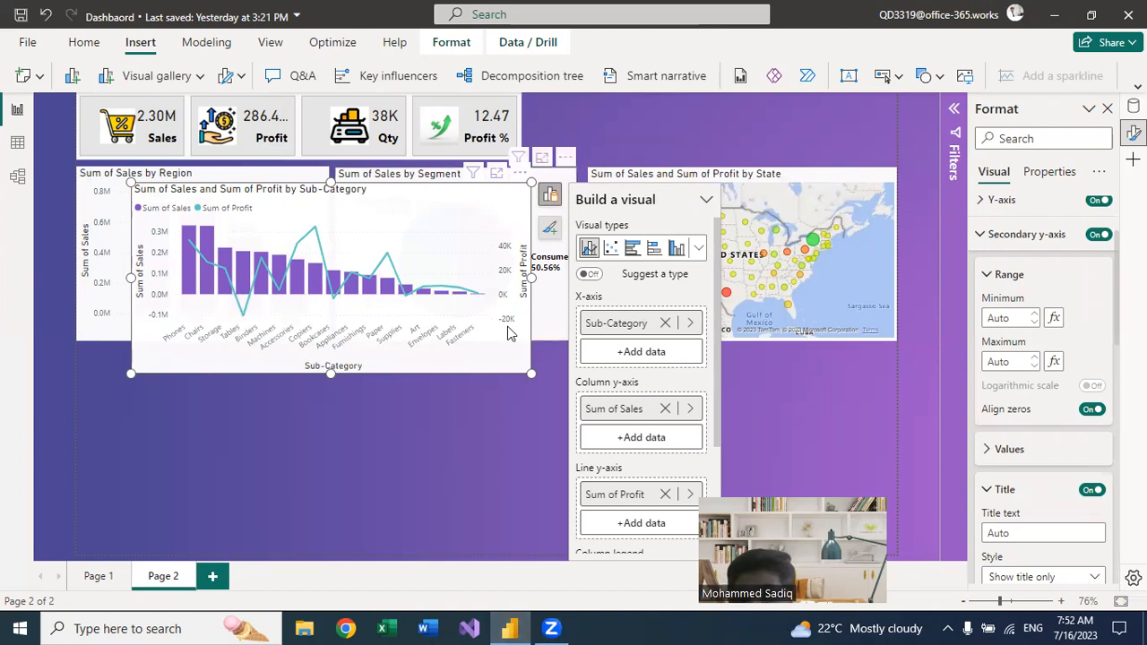
Step: Change the combo chart's Sum of Profit line to the custom orange colour #F89000
{"action": "mouse_move", "coordinate": [244, 321]}
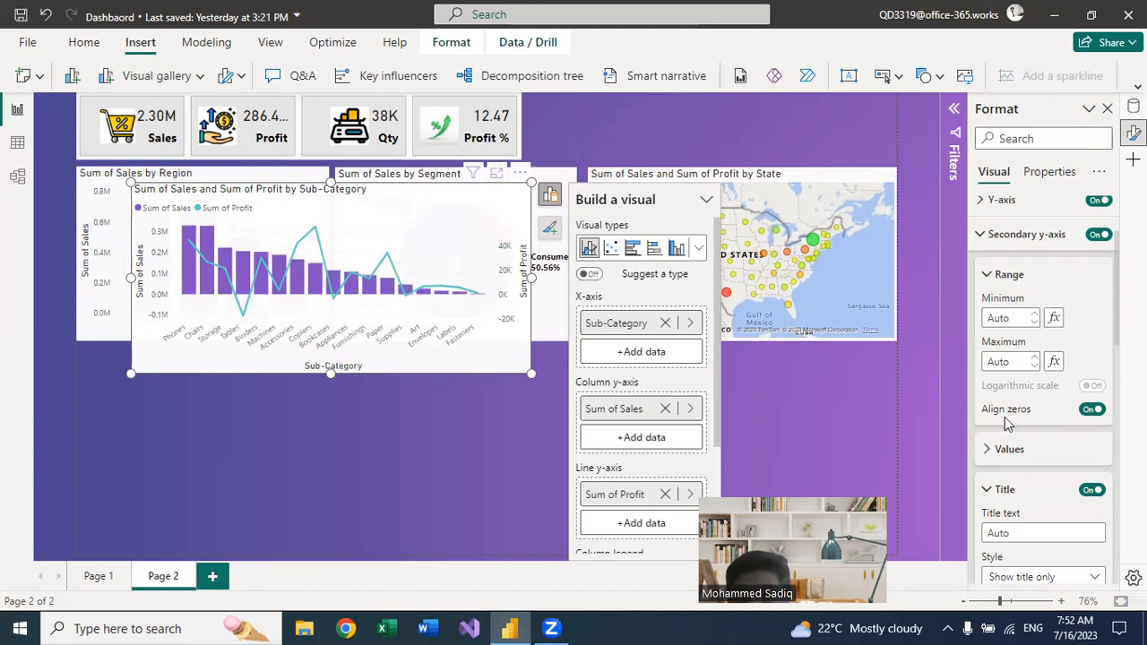
{"action": "scroll", "coordinate": [1058, 437], "scroll_direction": "down", "scroll_amount": 5}
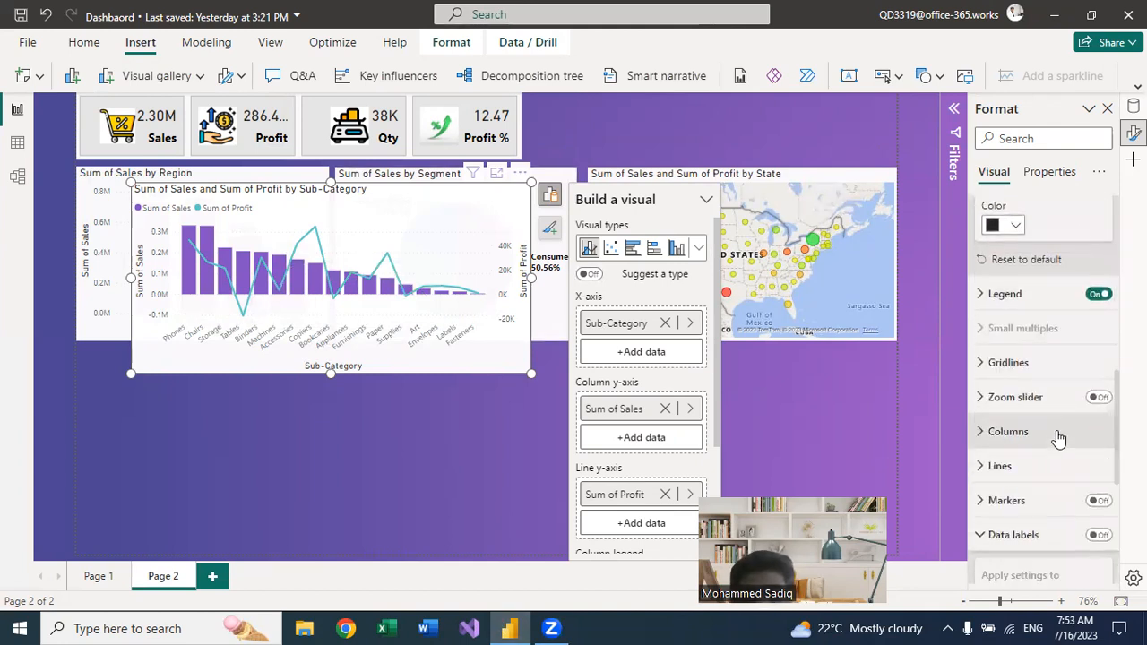
{"action": "scroll", "coordinate": [1055, 430], "scroll_direction": "down", "scroll_amount": 1}
{"action": "left_click", "coordinate": [1001, 408]}
{"action": "scroll", "coordinate": [1049, 439], "scroll_direction": "down", "scroll_amount": 3}
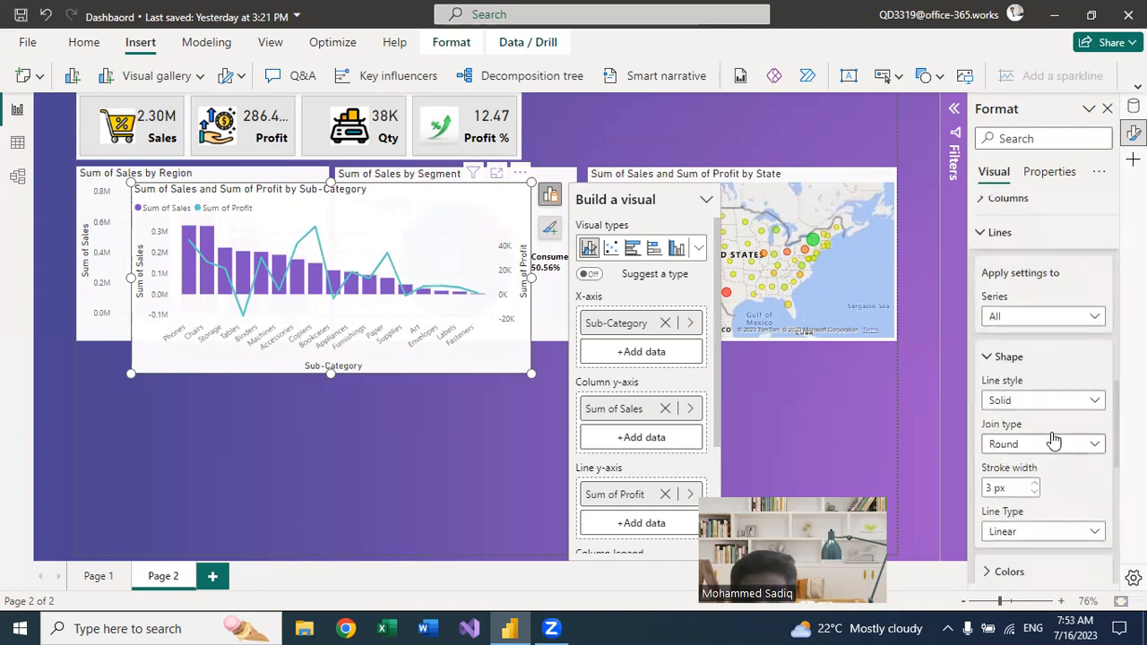
{"action": "scroll", "coordinate": [1078, 459], "scroll_direction": "down", "scroll_amount": 2}
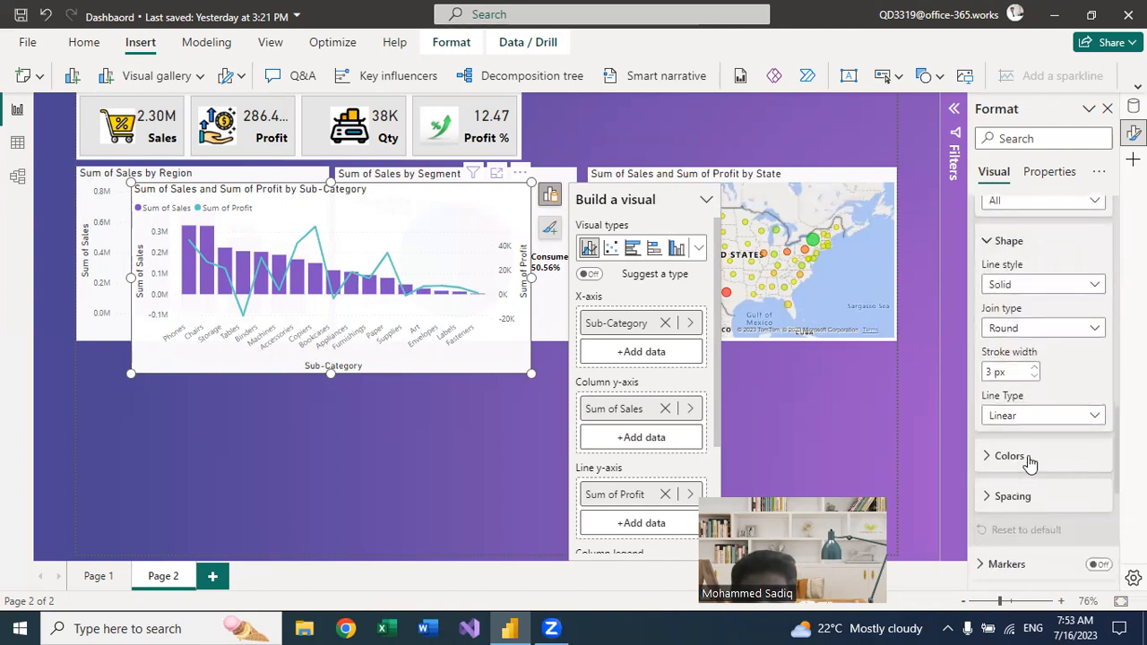
{"action": "left_click", "coordinate": [1028, 459]}
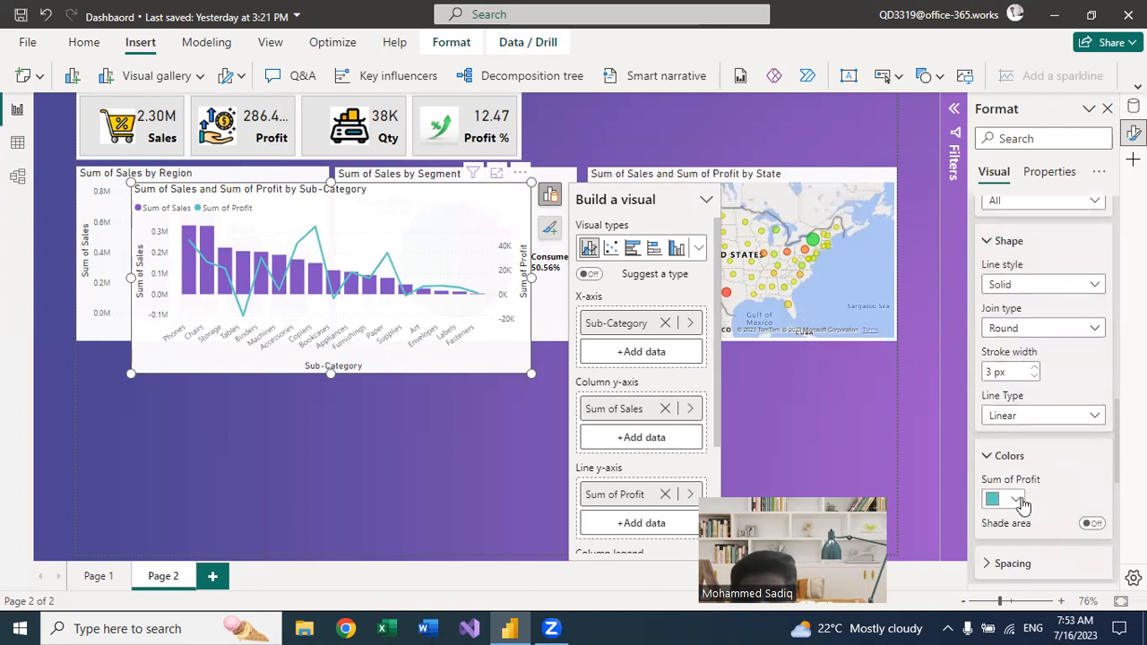
{"action": "left_click", "coordinate": [1020, 500]}
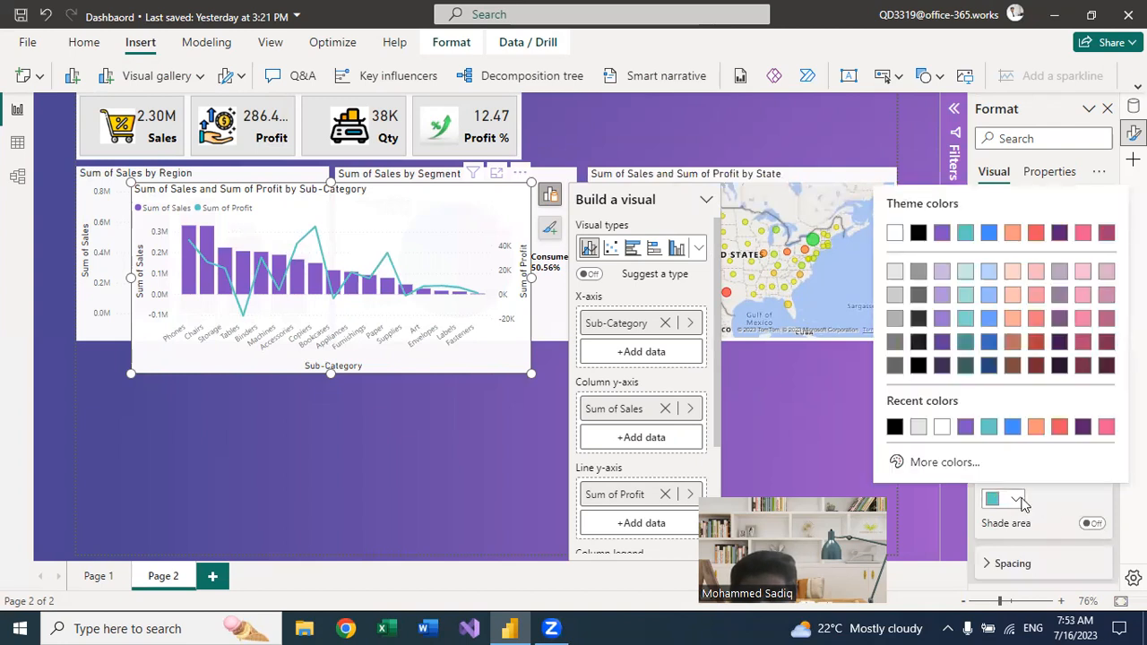
{"action": "left_click", "coordinate": [937, 461]}
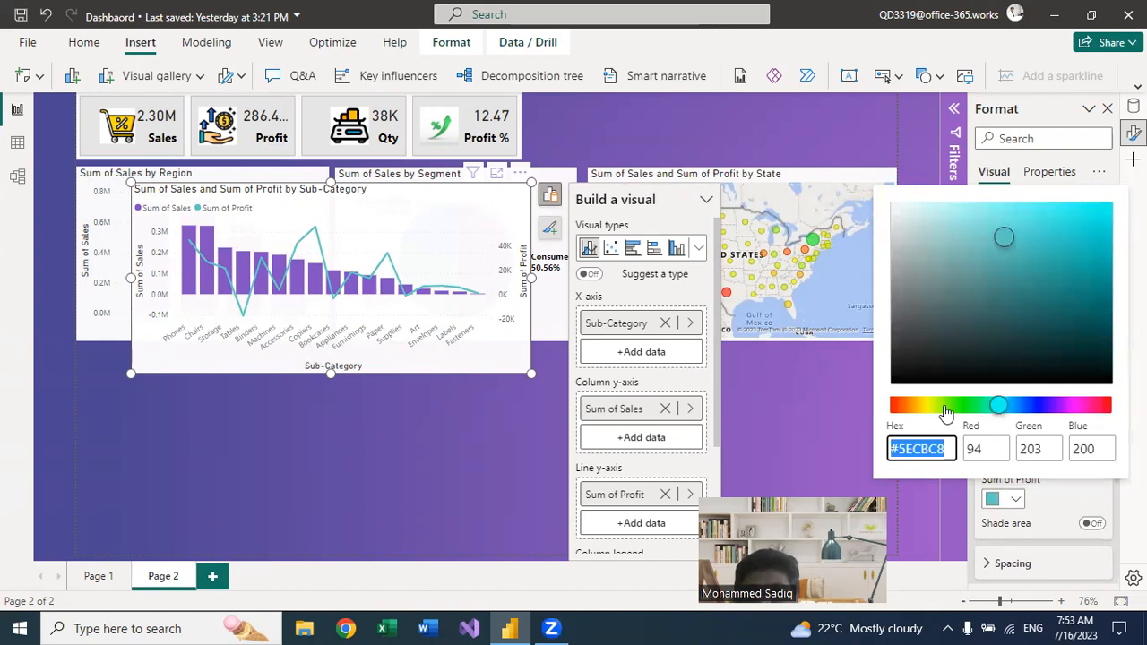
{"action": "left_click", "coordinate": [916, 407]}
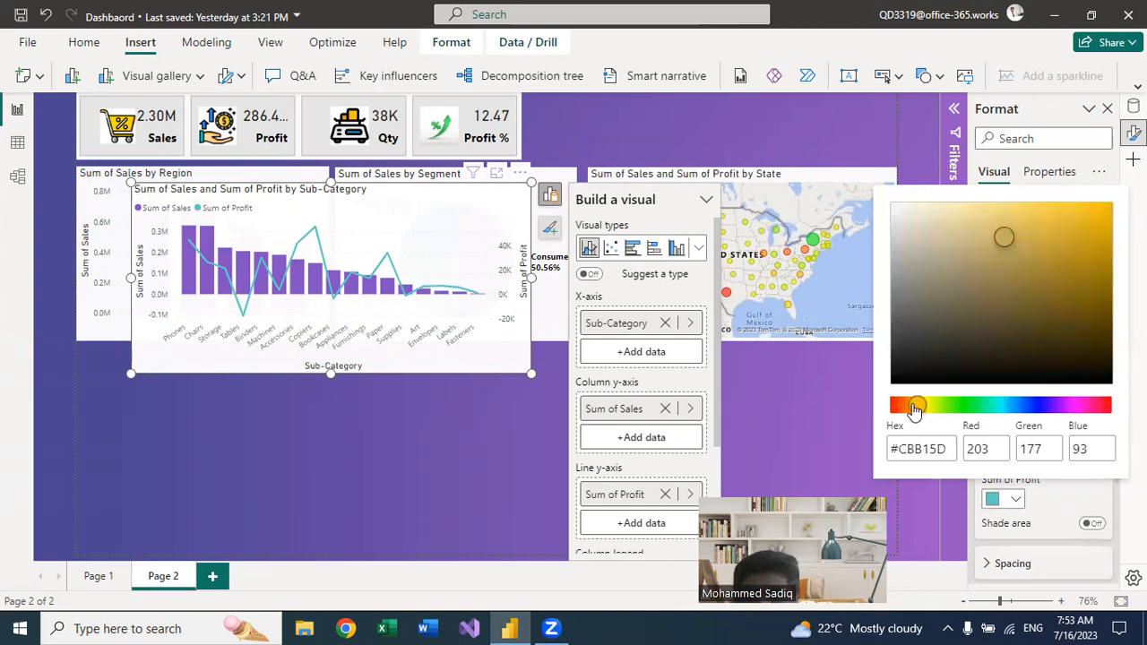
{"action": "left_click", "coordinate": [908, 405]}
{"action": "left_click", "coordinate": [1106, 206]}
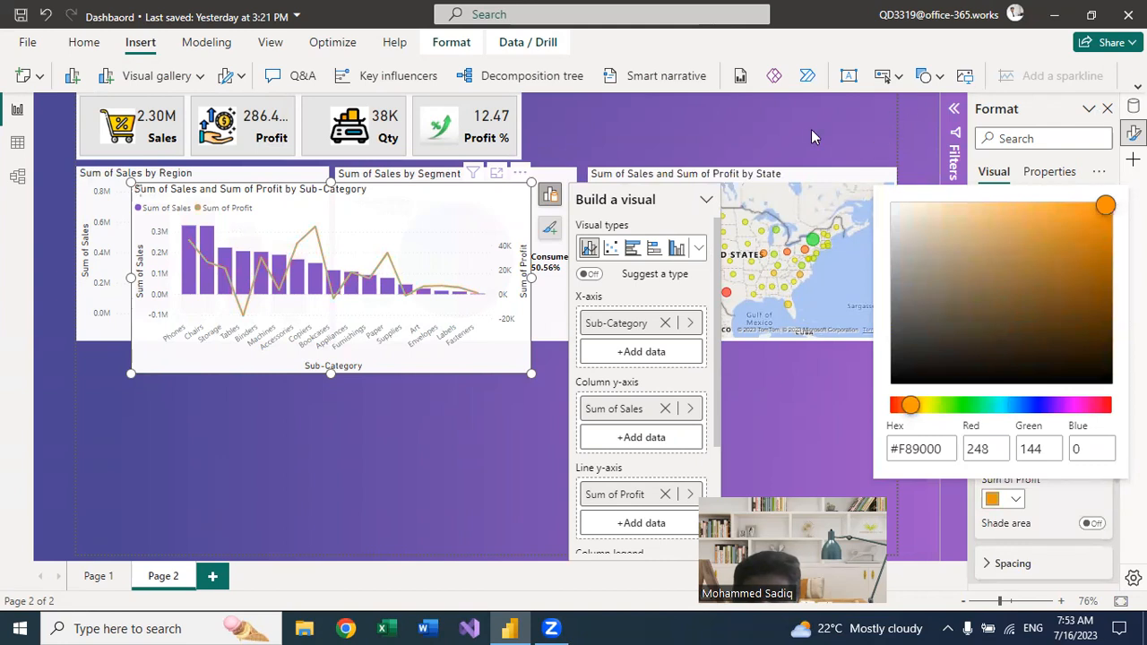
{"action": "left_click", "coordinate": [865, 341]}
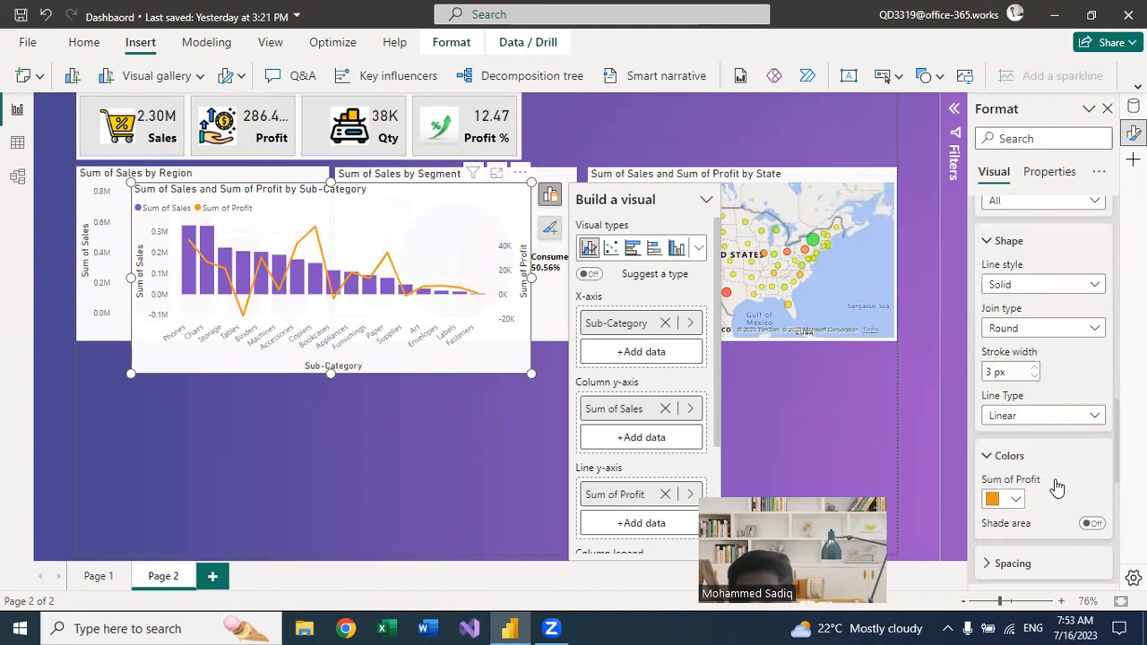
Step: Turn on markers for the combo chart's Sum of Profit line
{"action": "scroll", "coordinate": [1040, 502], "scroll_direction": "down", "scroll_amount": 2}
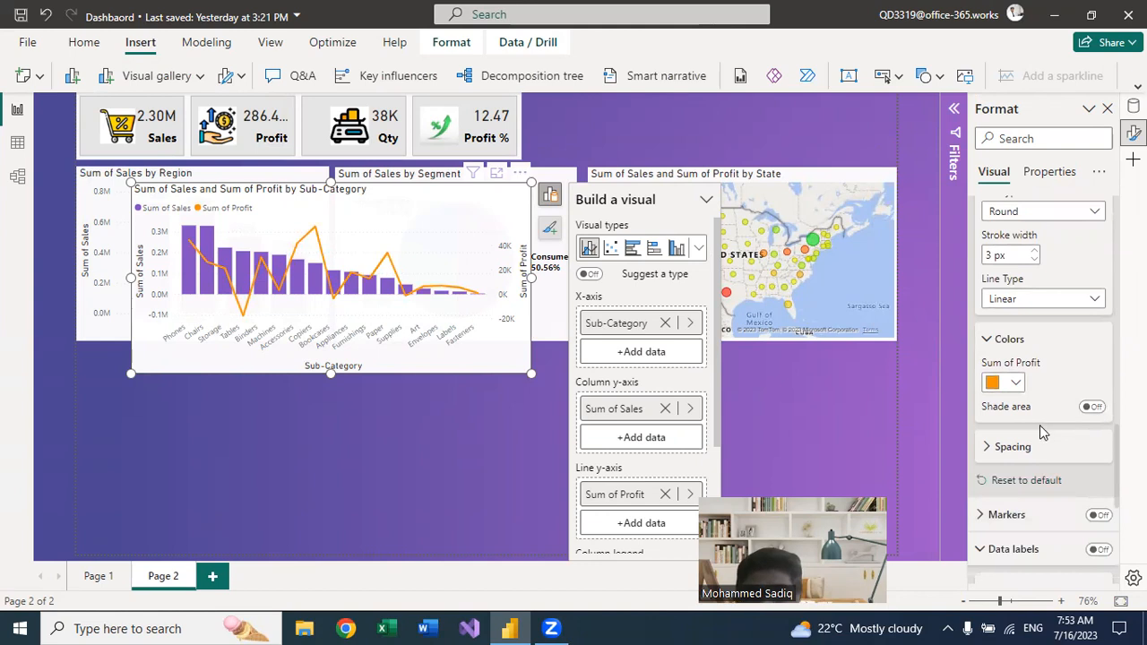
{"action": "scroll", "coordinate": [1059, 460], "scroll_direction": "down", "scroll_amount": 2}
{"action": "left_click", "coordinate": [1099, 399]}
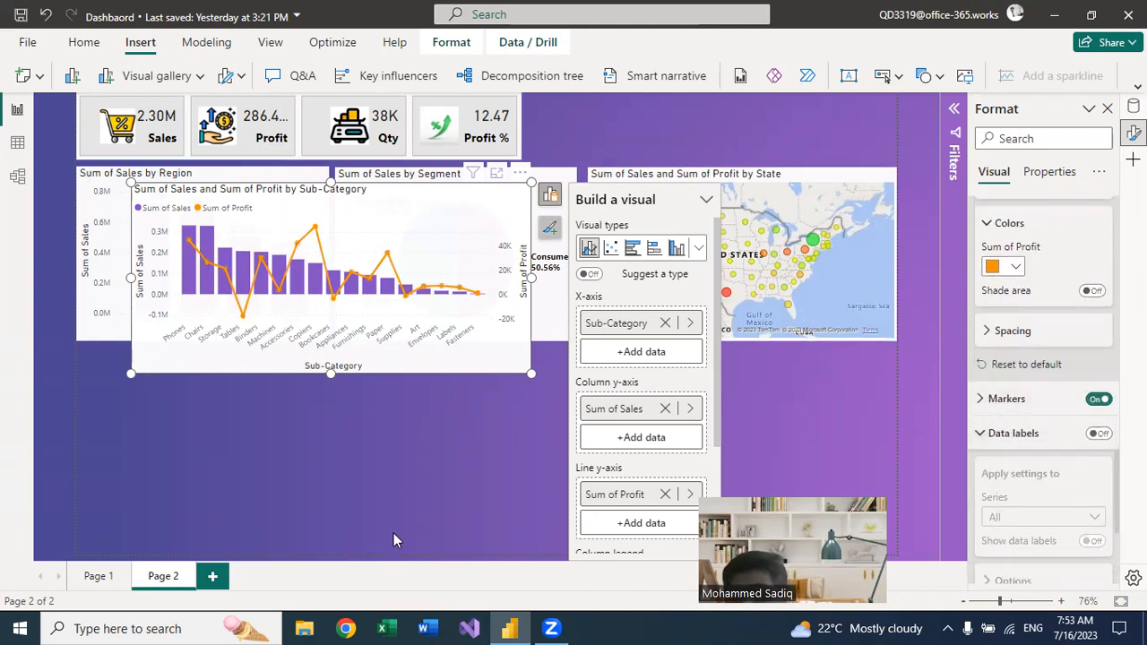
{"action": "left_click", "coordinate": [1098, 433]}
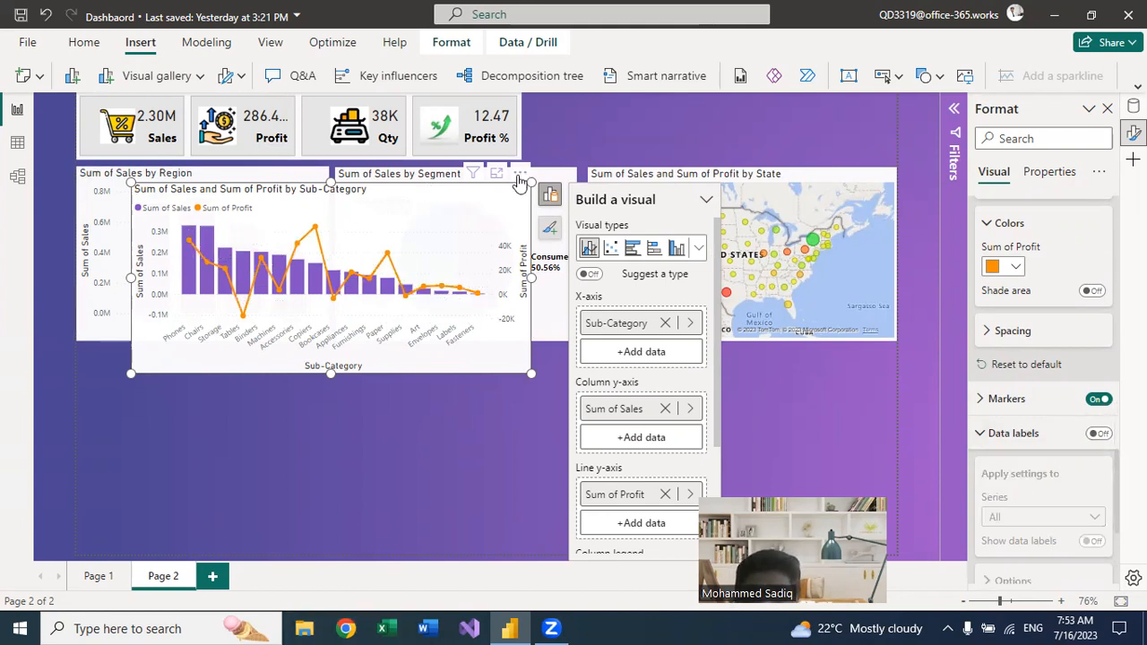
Step: Move the Sub-Category combo chart below the region chart and narrow it to end at the segment pie's centre
{"action": "left_click_drag", "start_coordinate": [511, 184], "coordinate": [423, 384]}
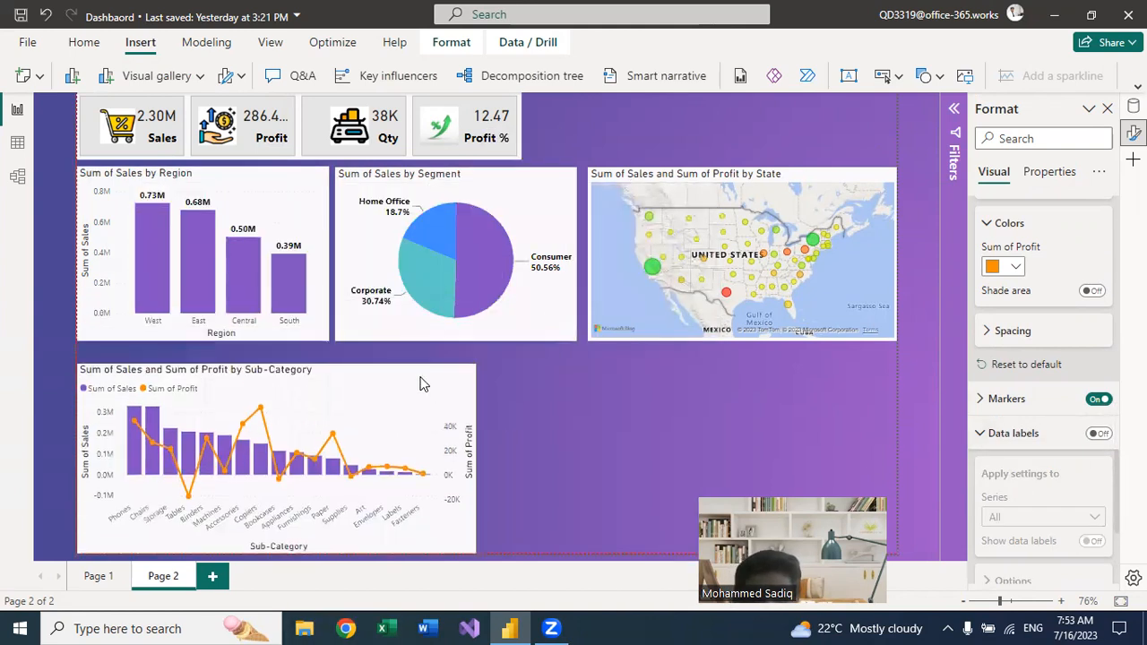
{"action": "left_click", "coordinate": [473, 458]}
{"action": "left_click_drag", "start_coordinate": [466, 458], "coordinate": [455, 459]}
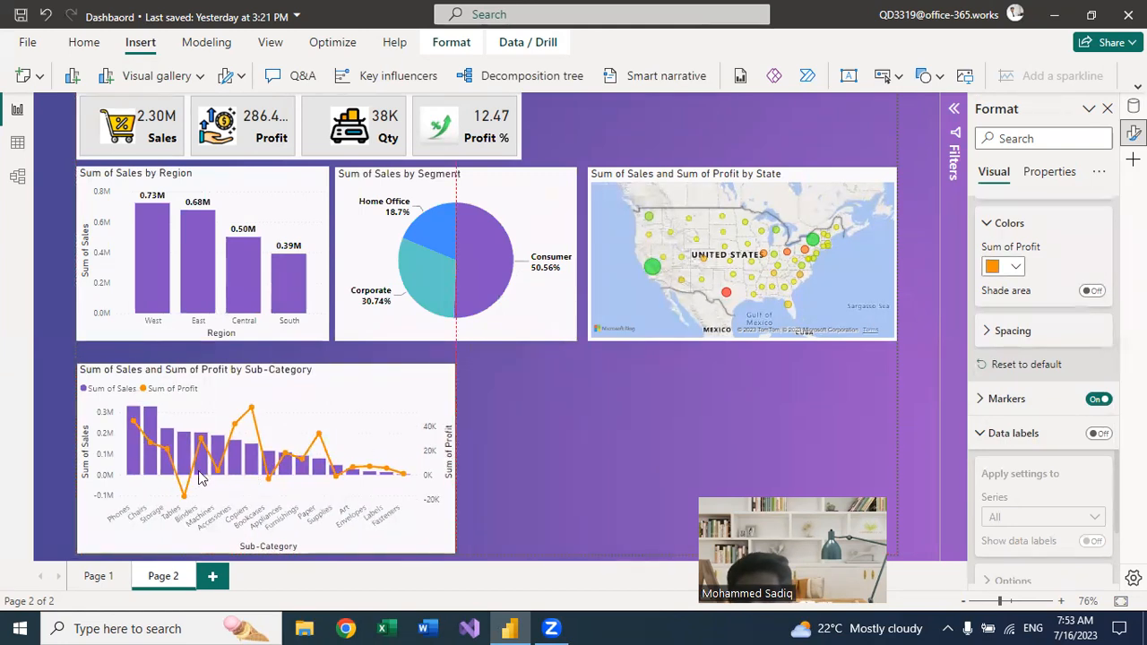
{"action": "left_click", "coordinate": [239, 409]}
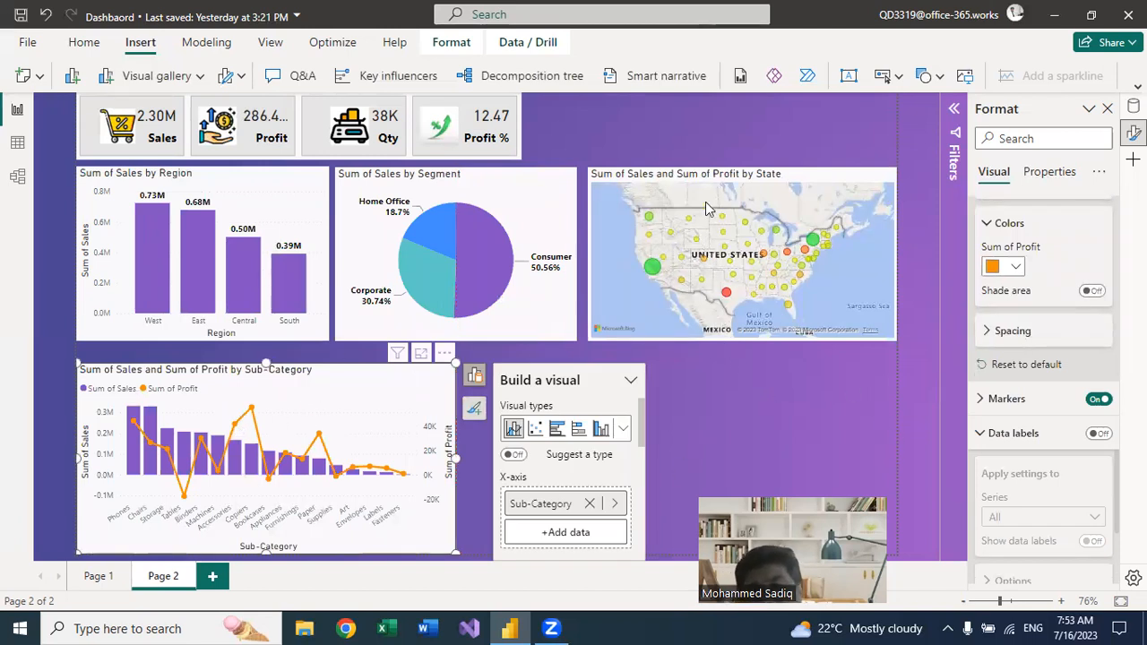
{"action": "left_click", "coordinate": [659, 381]}
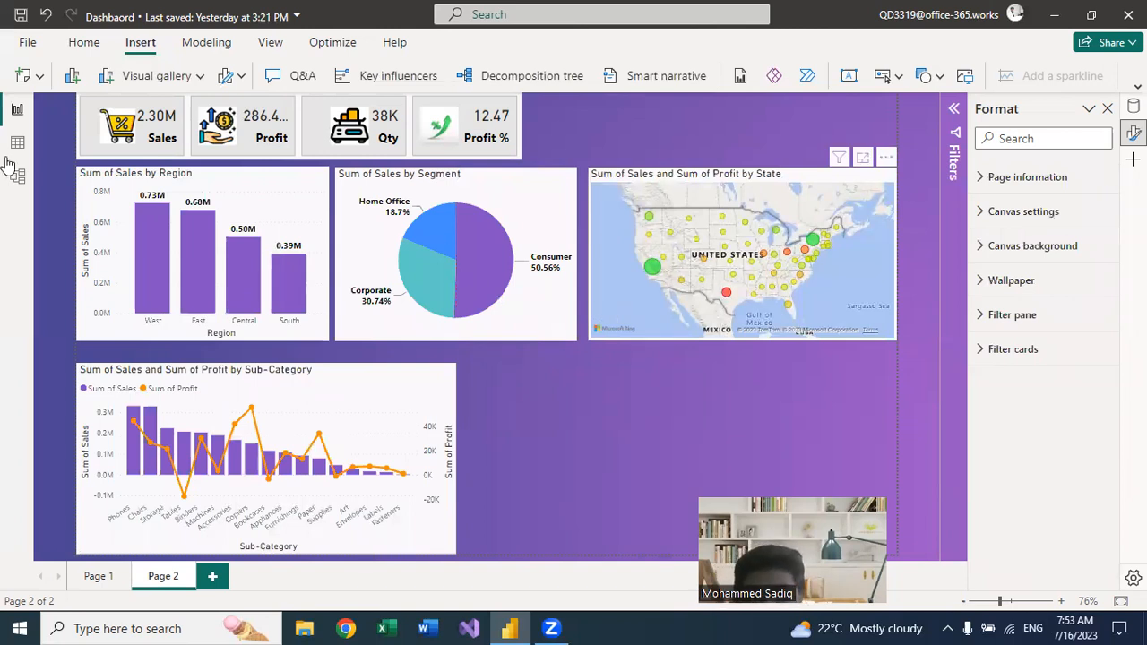
Step: Insert a line chart beside the Sub-Category chart and widen it to the state map's outer edge
{"action": "left_click", "coordinate": [200, 79]}
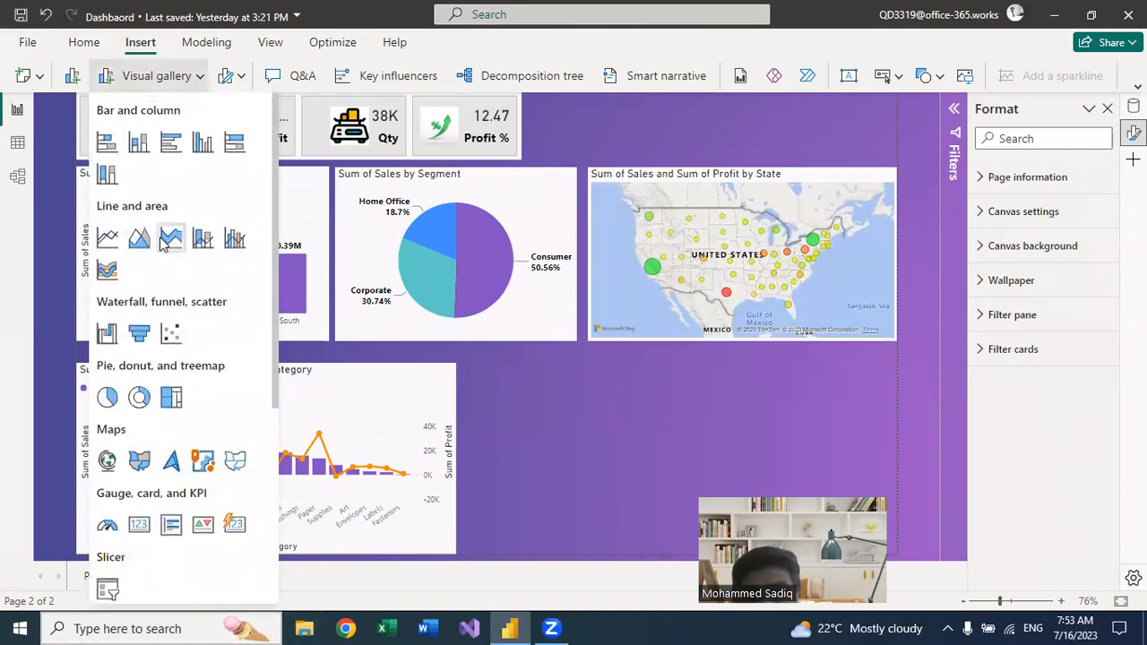
{"action": "left_click", "coordinate": [107, 236]}
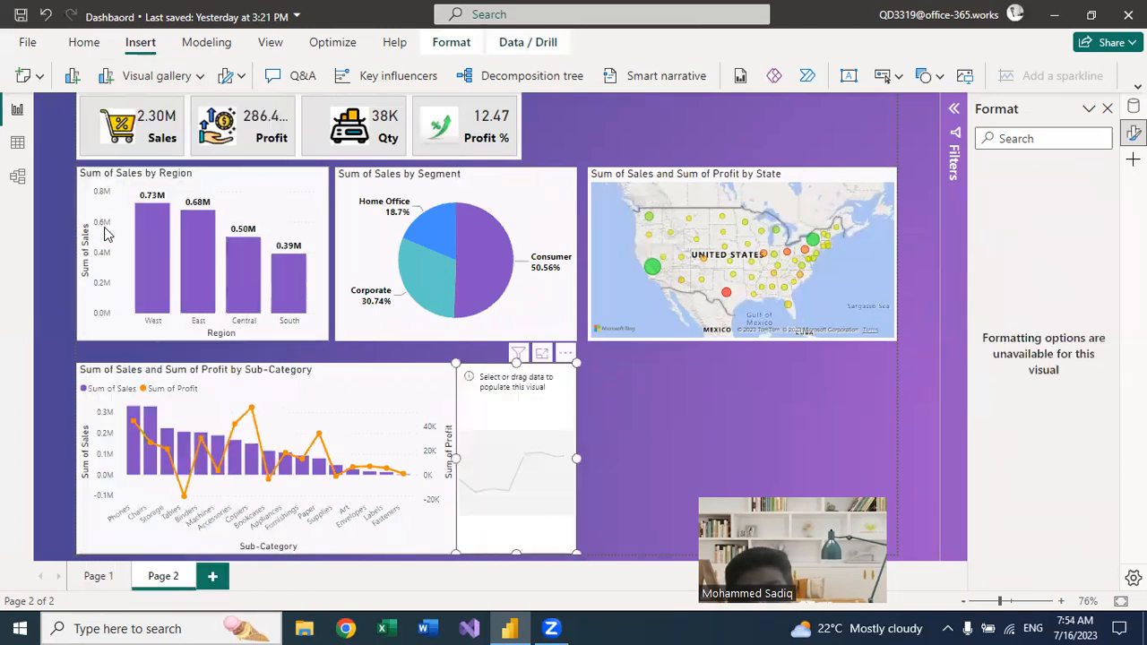
{"action": "left_click_drag", "start_coordinate": [576, 458], "coordinate": [907, 446]}
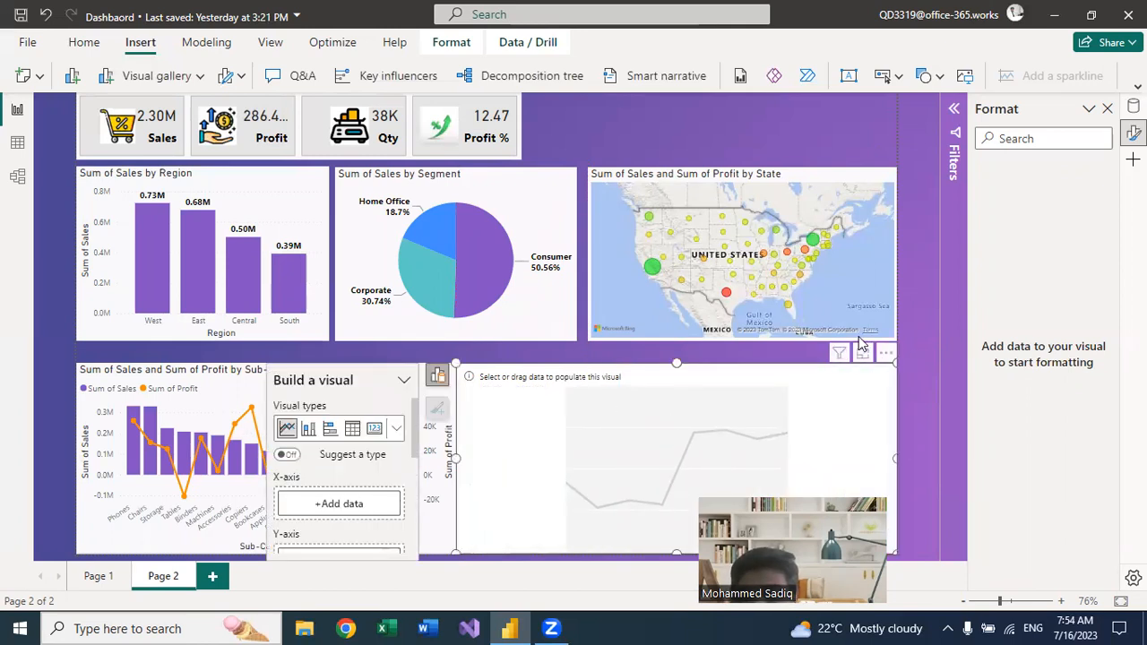
Step: Add the Order Date field to the new line chart's X-axis
{"action": "left_click", "coordinate": [438, 376]}
{"action": "left_click", "coordinate": [437, 377]}
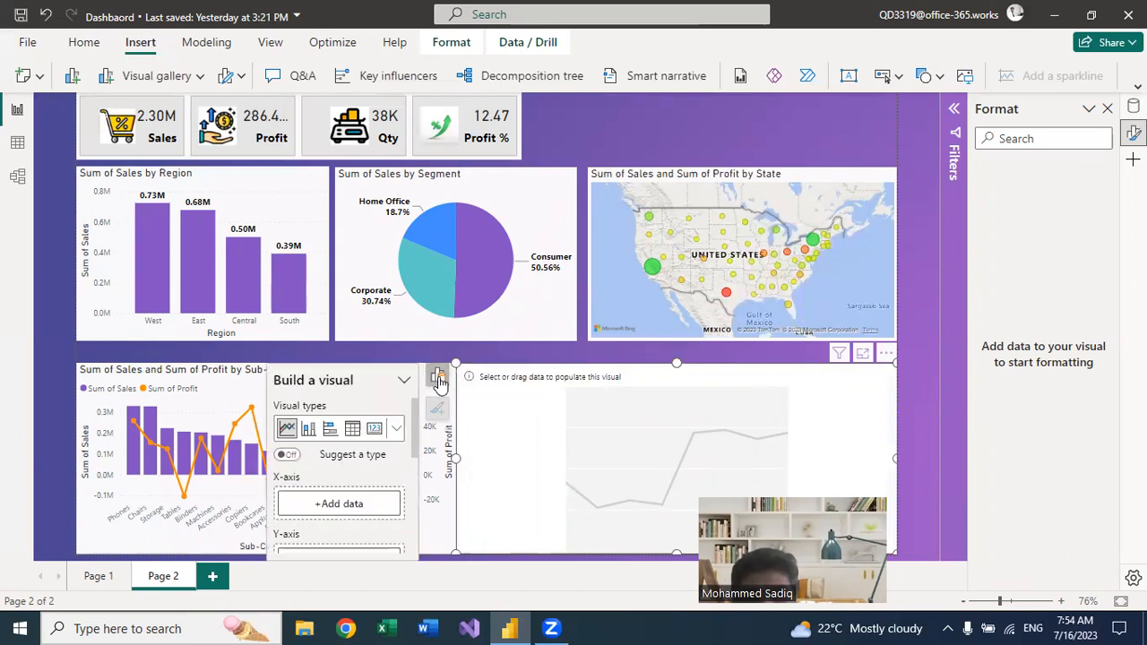
{"action": "left_click", "coordinate": [333, 507]}
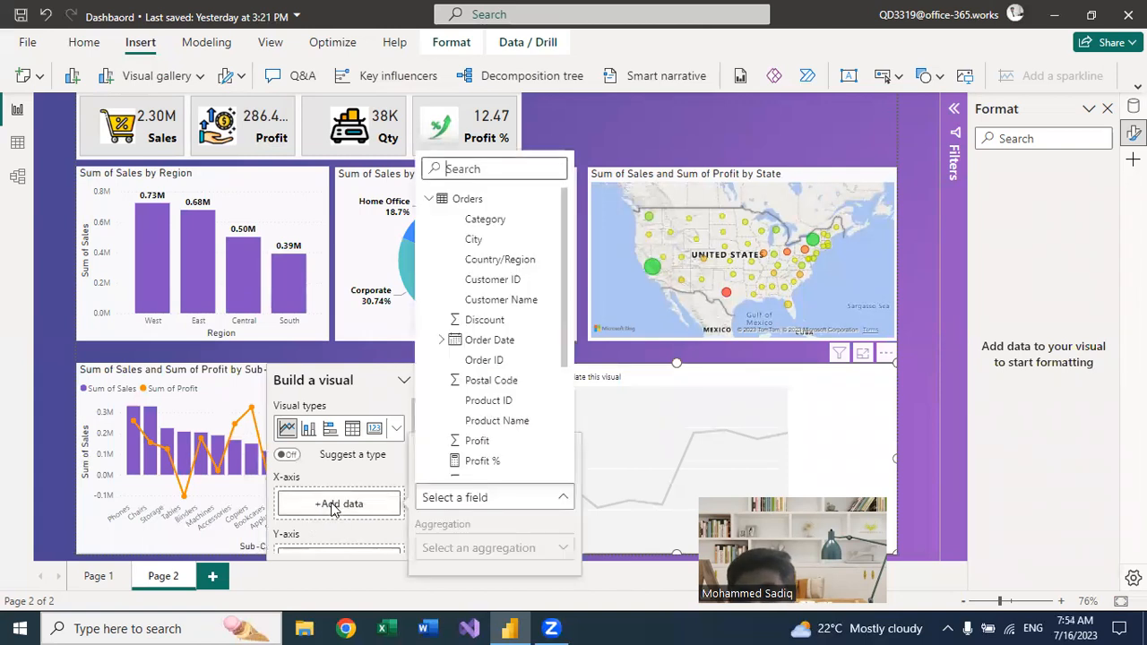
{"action": "left_click", "coordinate": [489, 341]}
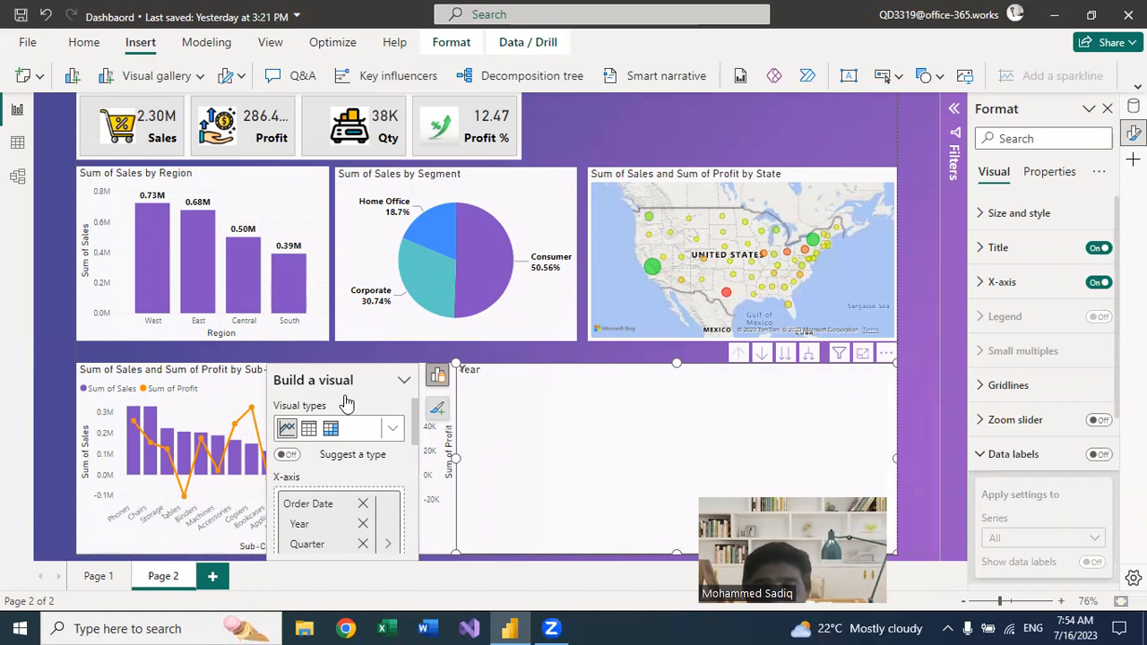
Step: Open the line chart in focus mode and add the Sales field to its Y-axis
{"action": "left_click", "coordinate": [652, 404]}
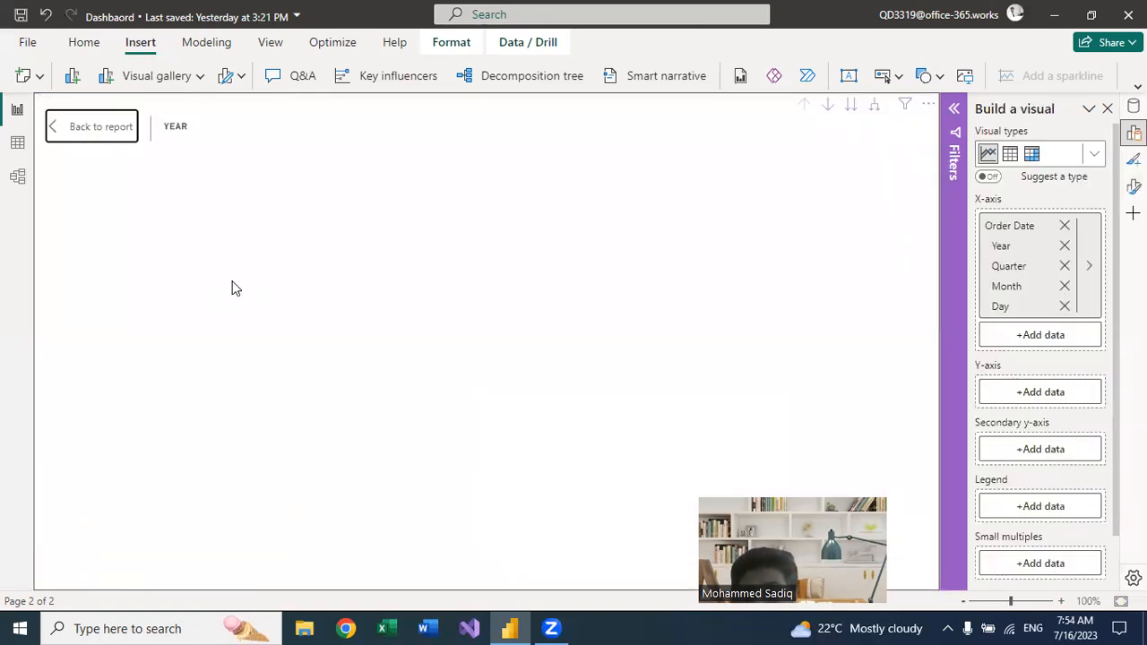
{"action": "left_click", "coordinate": [1050, 394]}
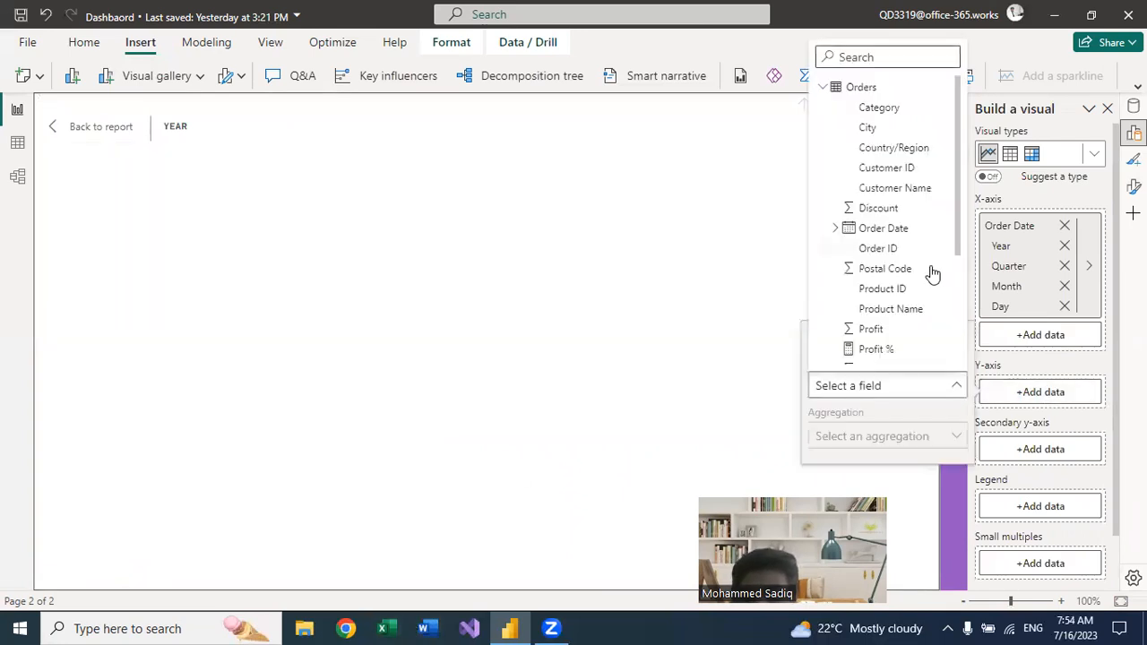
{"action": "scroll", "coordinate": [933, 273], "scroll_direction": "down", "scroll_amount": 2}
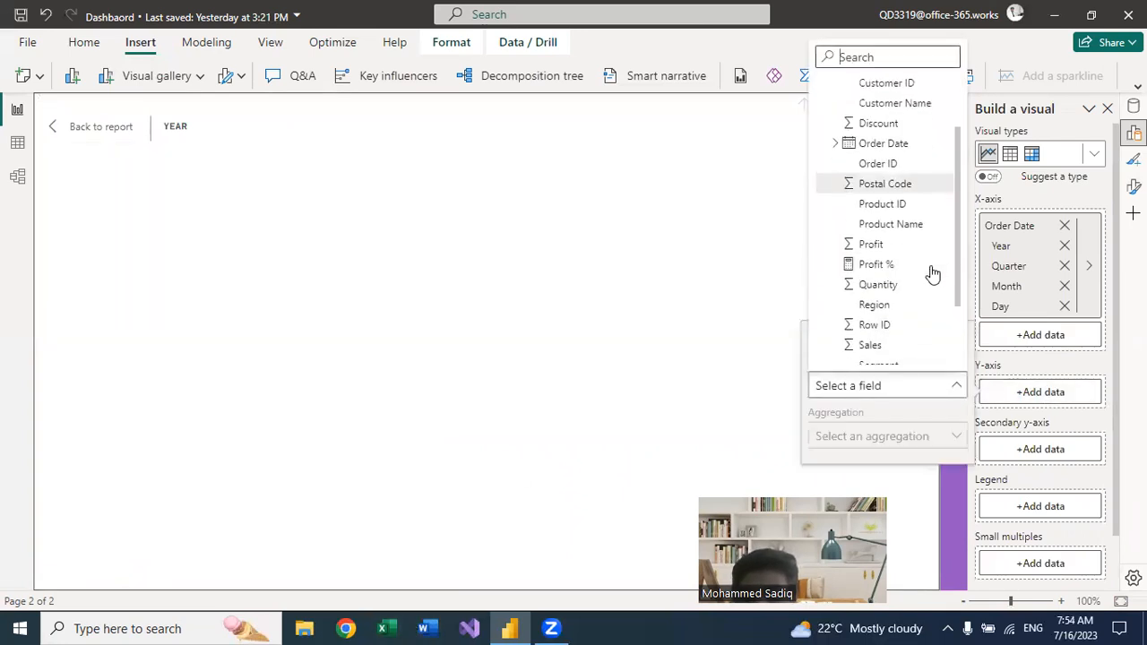
{"action": "left_click", "coordinate": [863, 347]}
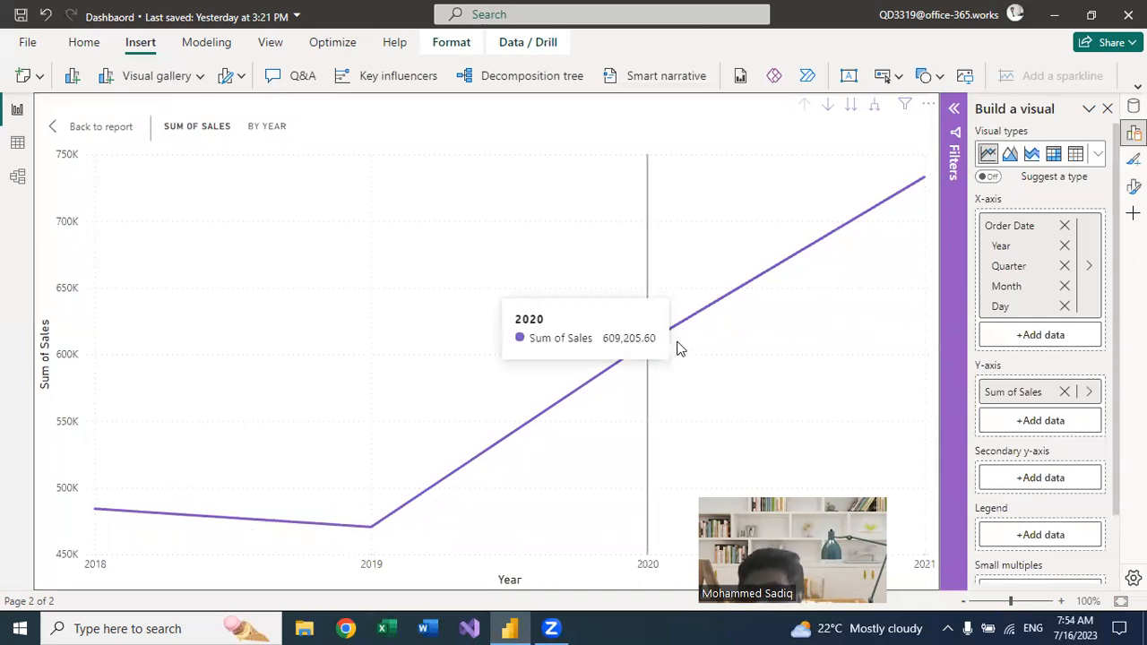
Step: Expand the chart's date hierarchy down to month level and convert the line chart to a stacked area chart
{"action": "left_click", "coordinate": [876, 112]}
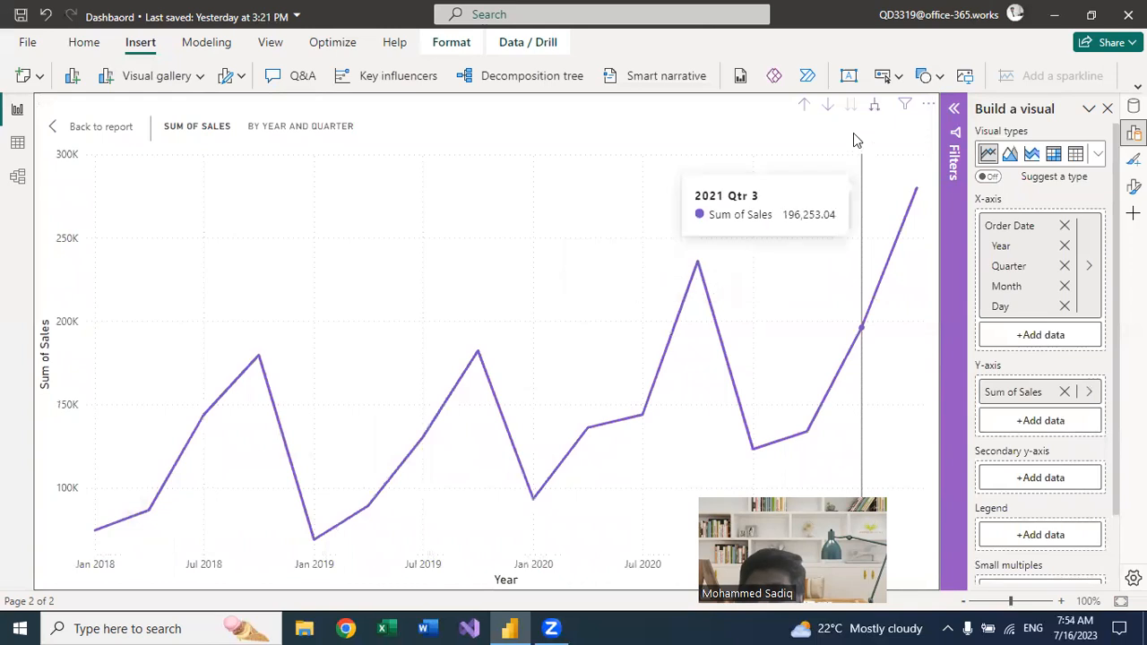
{"action": "left_click", "coordinate": [878, 112]}
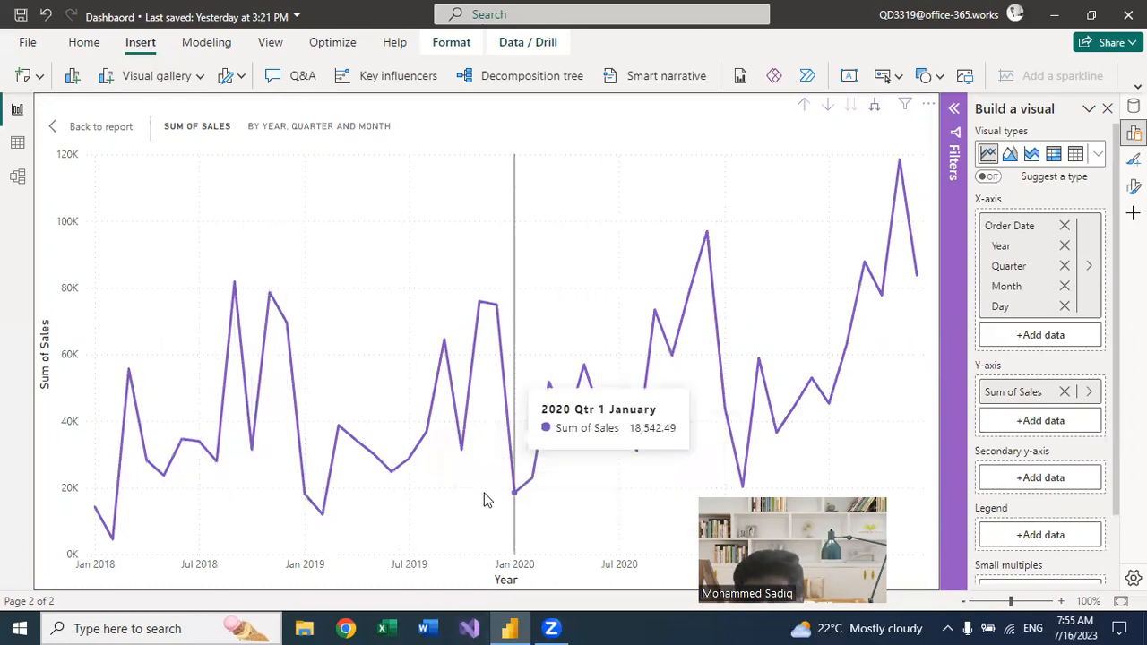
{"action": "left_click", "coordinate": [201, 79]}
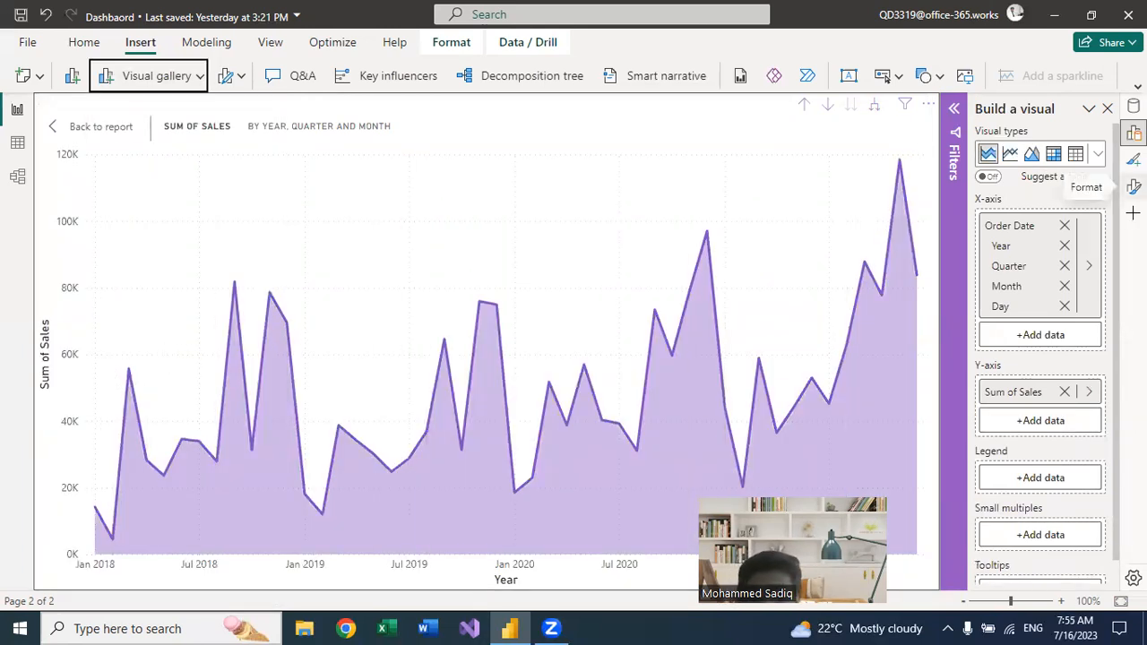
Step: Open the area chart's formatting options and examine the Reference line settings
{"action": "left_click", "coordinate": [1134, 186]}
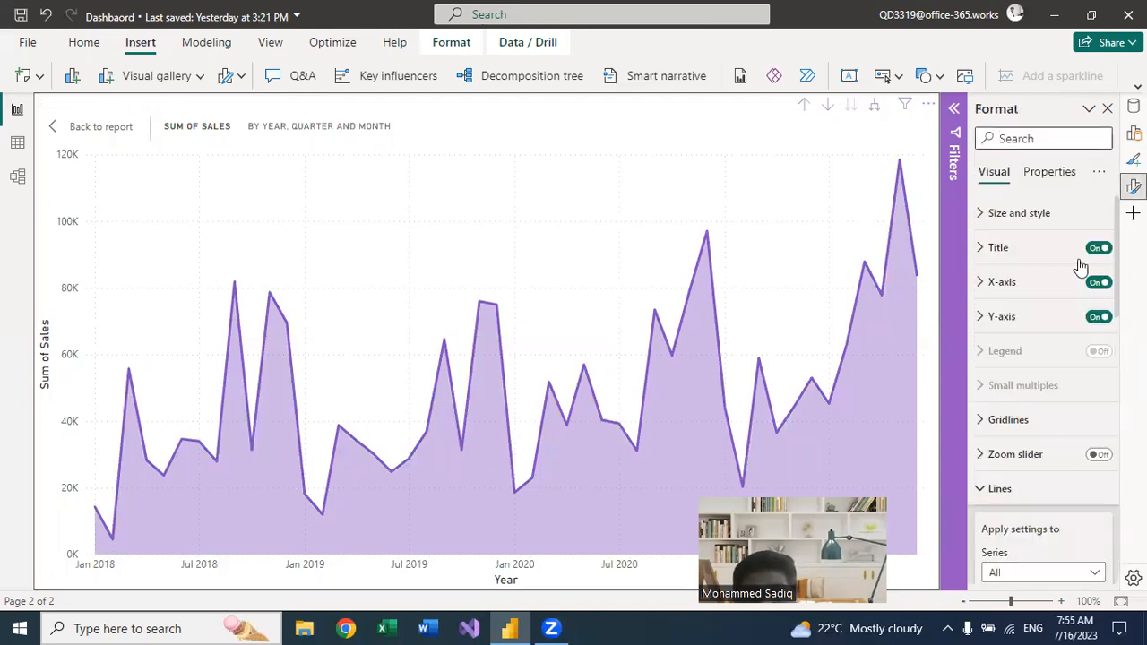
{"action": "scroll", "coordinate": [1040, 439], "scroll_direction": "down", "scroll_amount": 15}
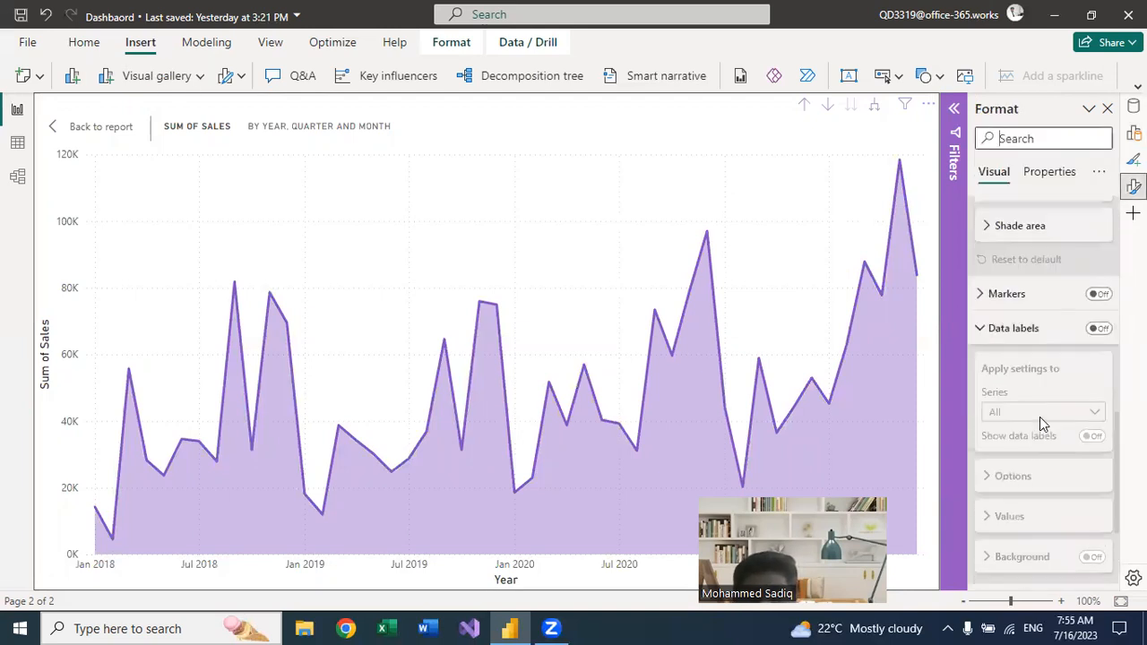
{"action": "scroll", "coordinate": [1039, 417], "scroll_direction": "down", "scroll_amount": 1}
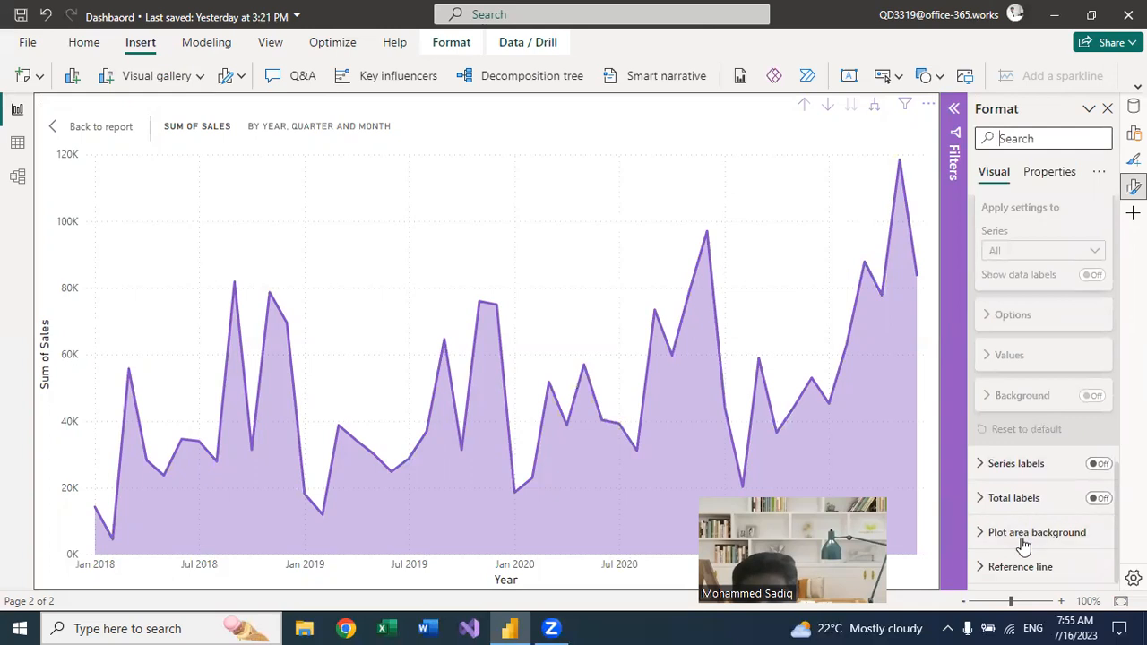
{"action": "left_click", "coordinate": [980, 570]}
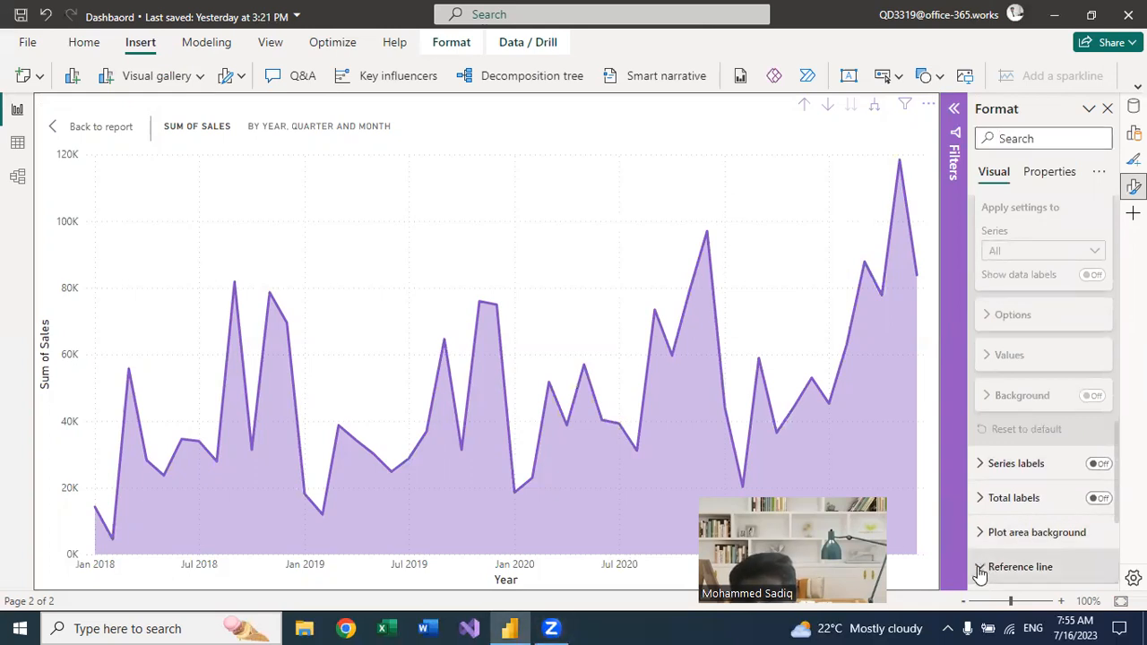
{"action": "scroll", "coordinate": [1024, 511], "scroll_direction": "down", "scroll_amount": 3}
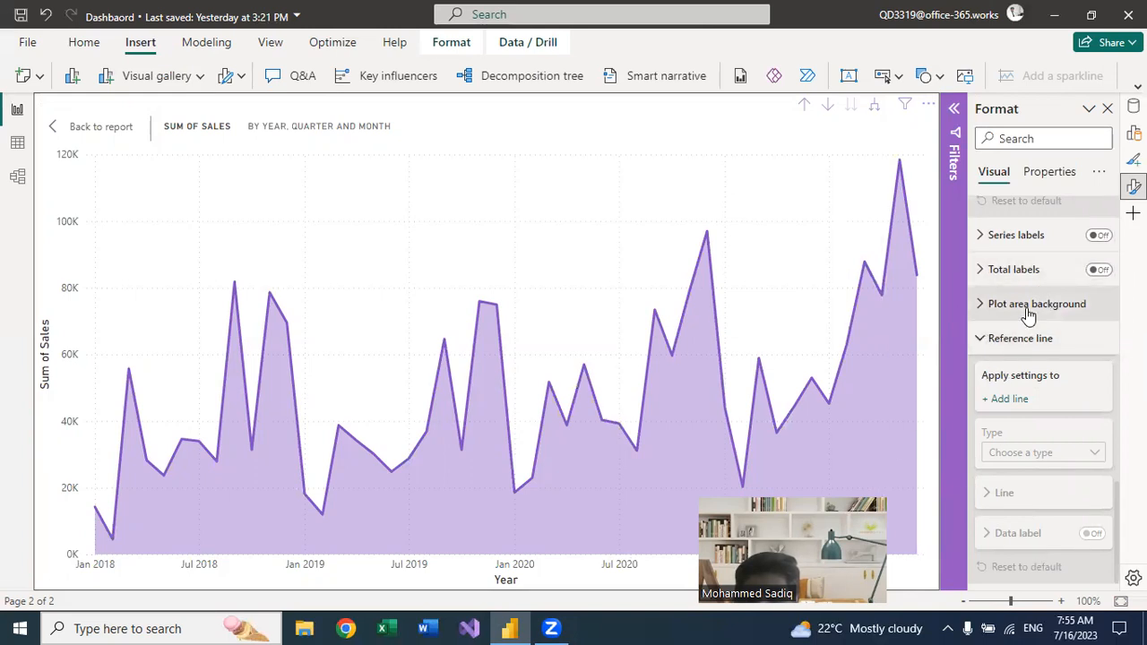
{"action": "scroll", "coordinate": [1029, 313], "scroll_direction": "up", "scroll_amount": 2}
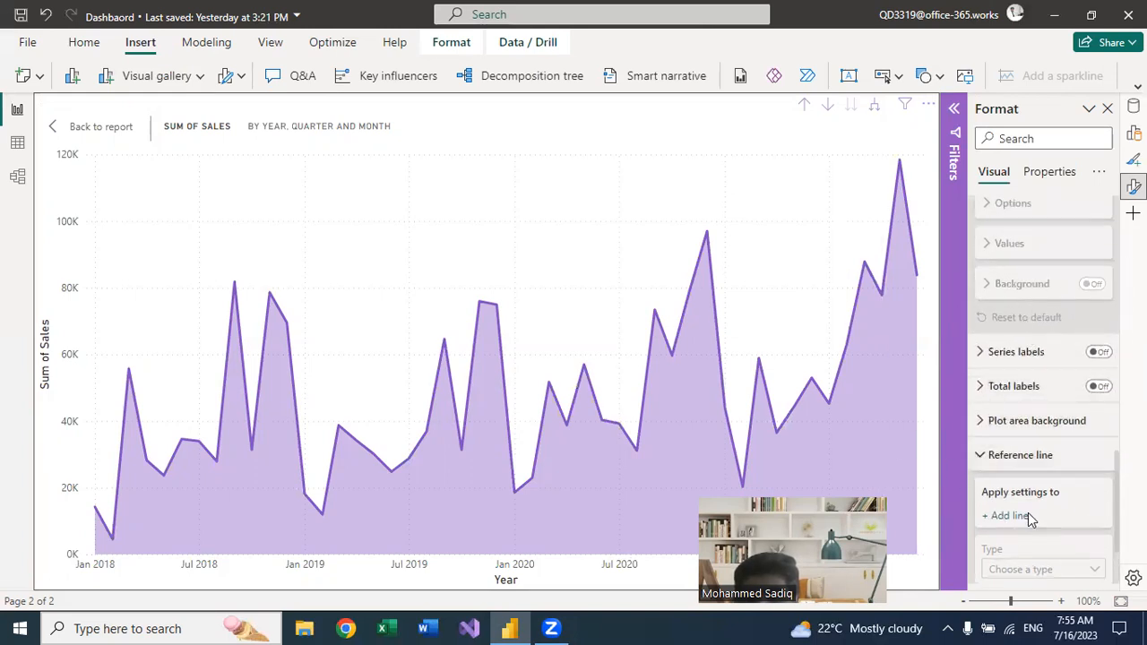
{"action": "scroll", "coordinate": [1028, 513], "scroll_direction": "down", "scroll_amount": 2}
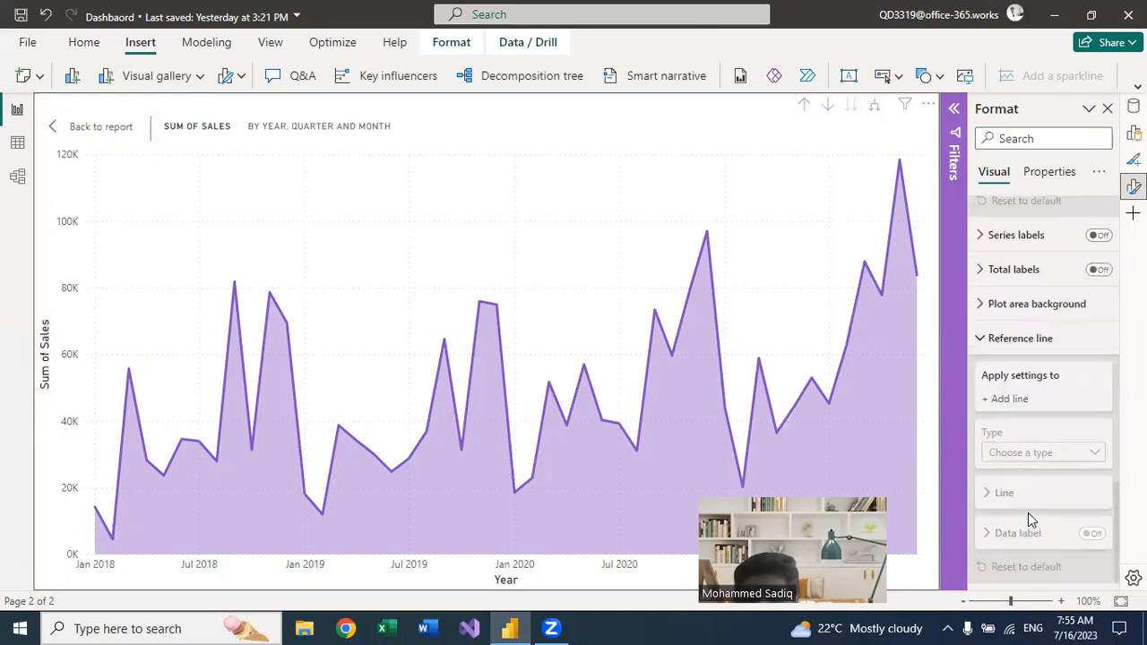
{"action": "left_click", "coordinate": [981, 338]}
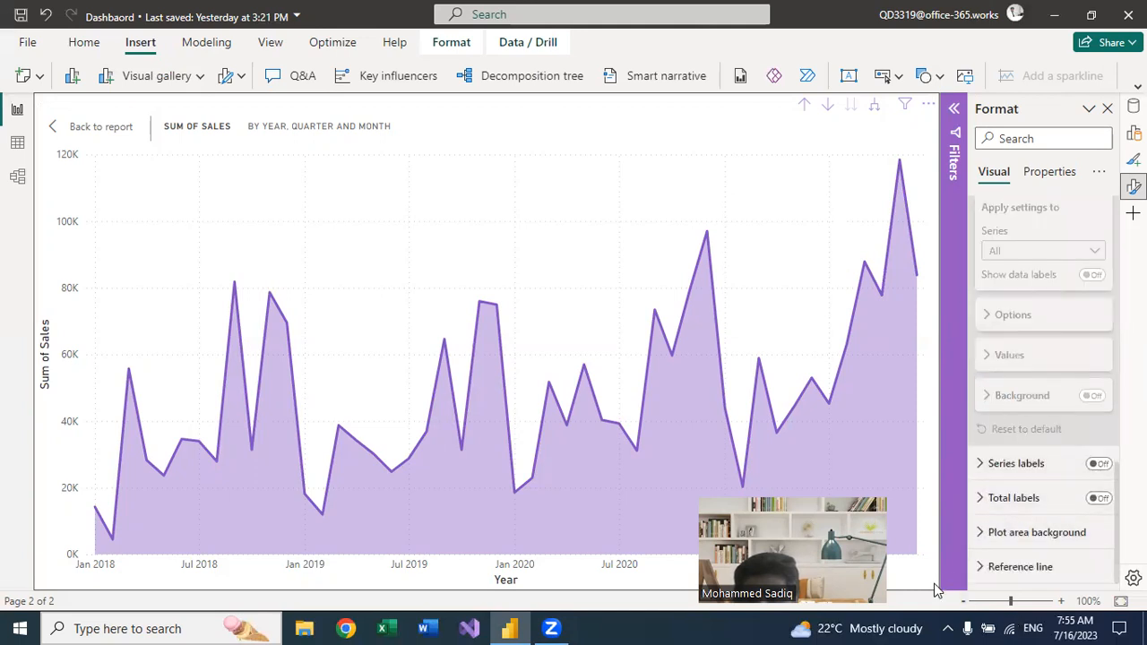
Step: Collapse the Data labels and Lines formatting sections and look through the remaining options down to Reference line
{"action": "scroll", "coordinate": [995, 550], "scroll_direction": "up", "scroll_amount": 4}
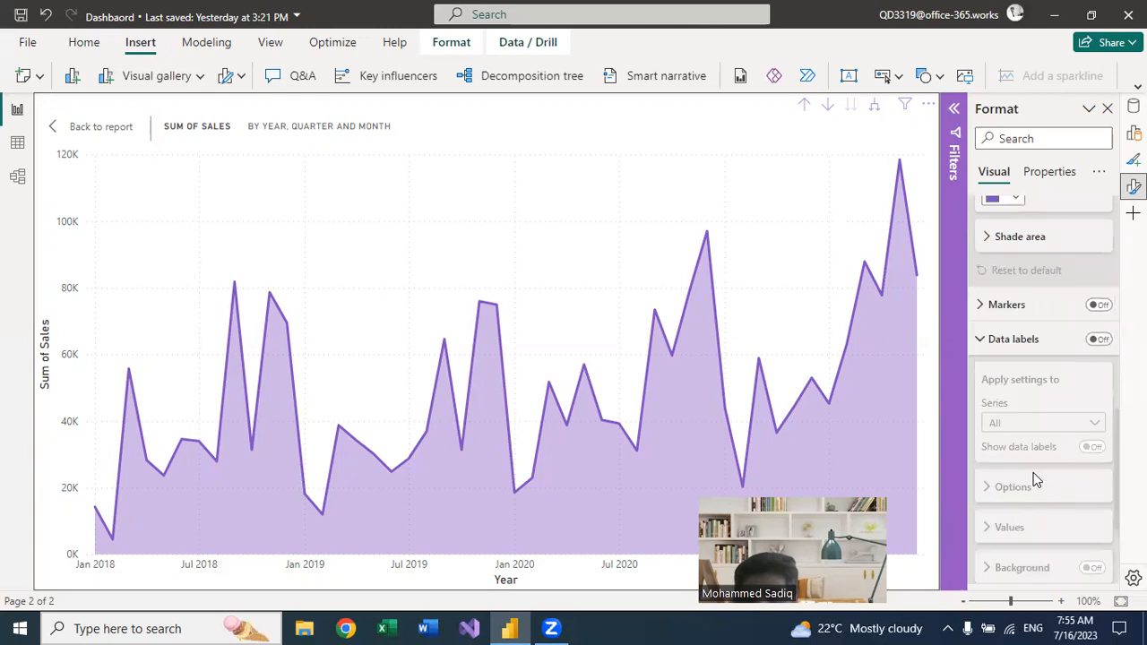
{"action": "left_click", "coordinate": [986, 400]}
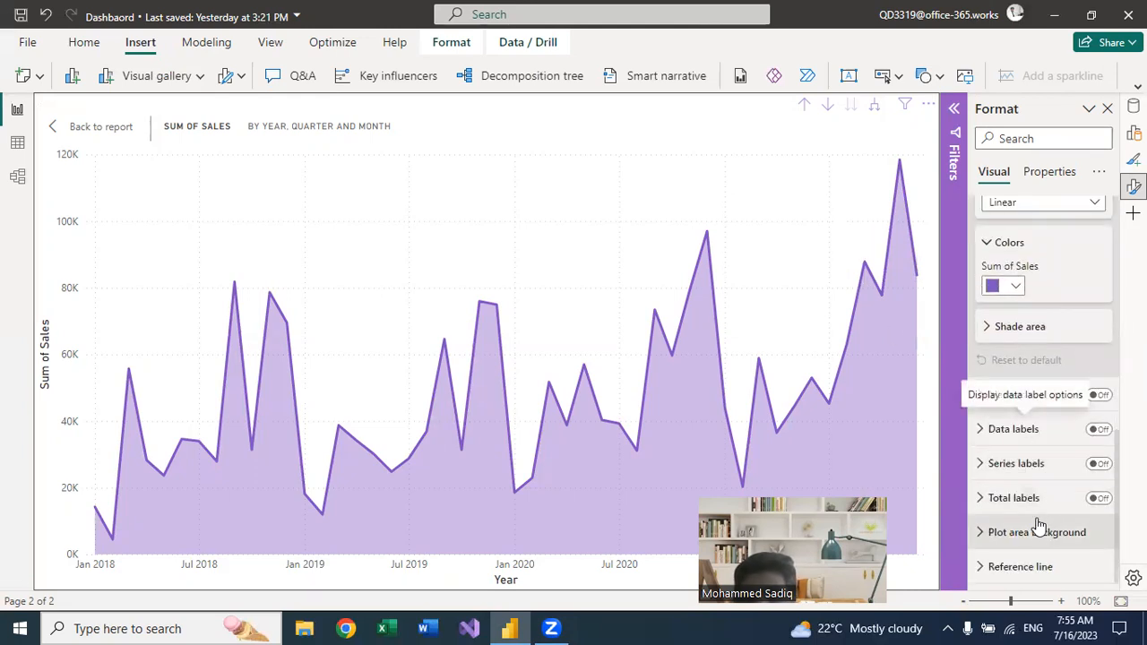
{"action": "left_click", "coordinate": [995, 565]}
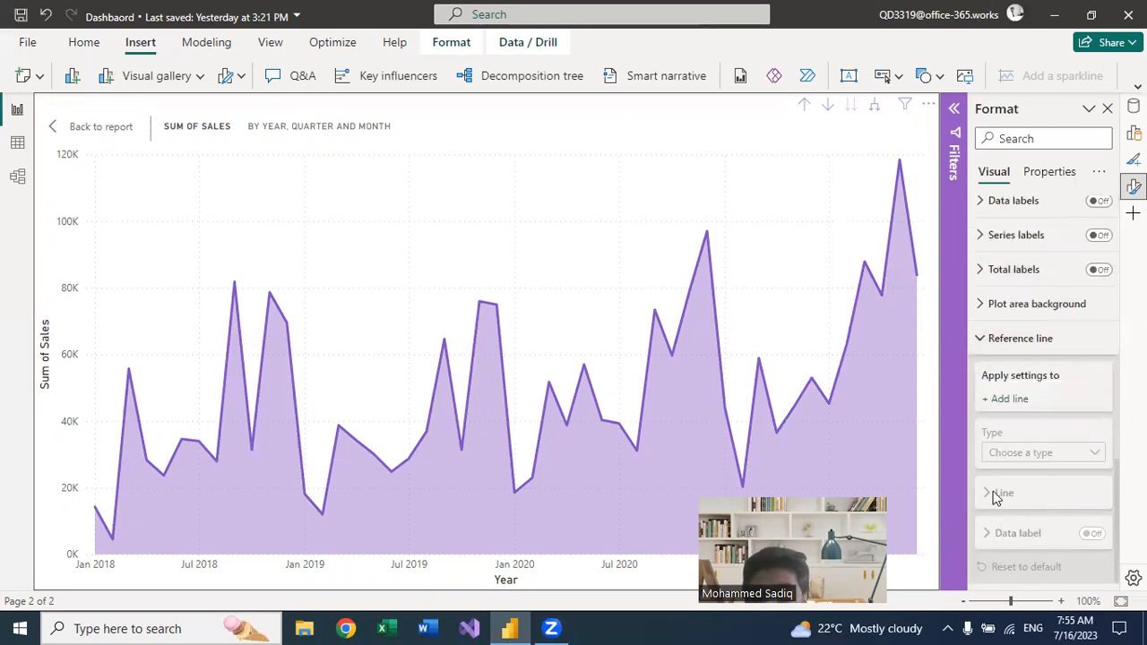
{"action": "scroll", "coordinate": [1045, 285], "scroll_direction": "up", "scroll_amount": 2}
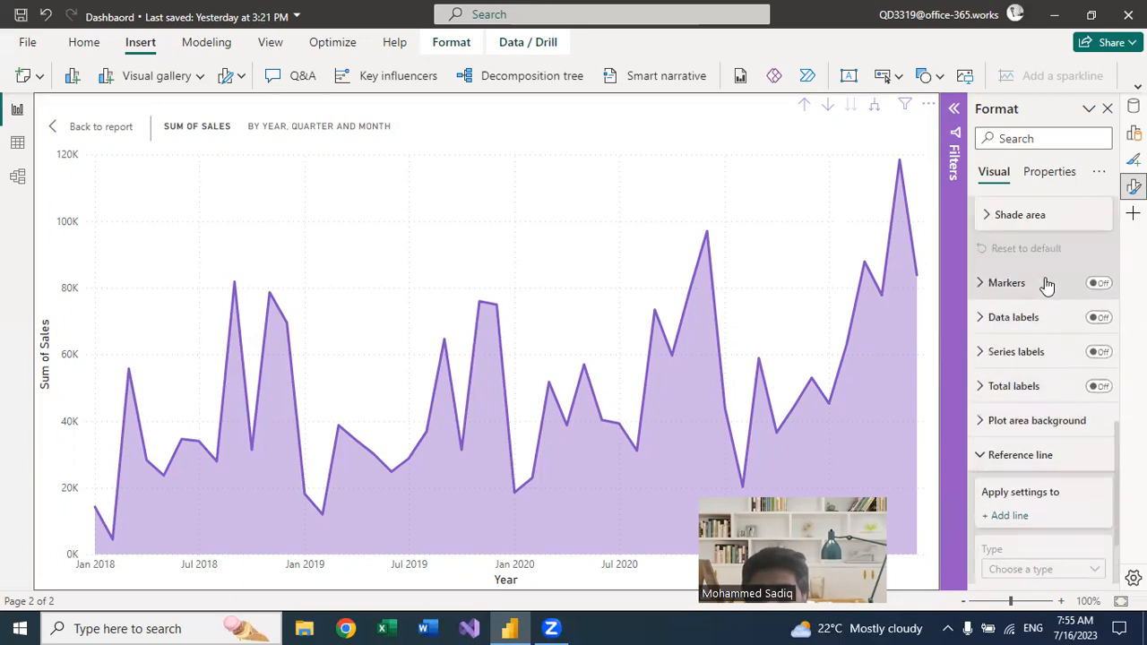
{"action": "scroll", "coordinate": [1050, 285], "scroll_direction": "up", "scroll_amount": 6}
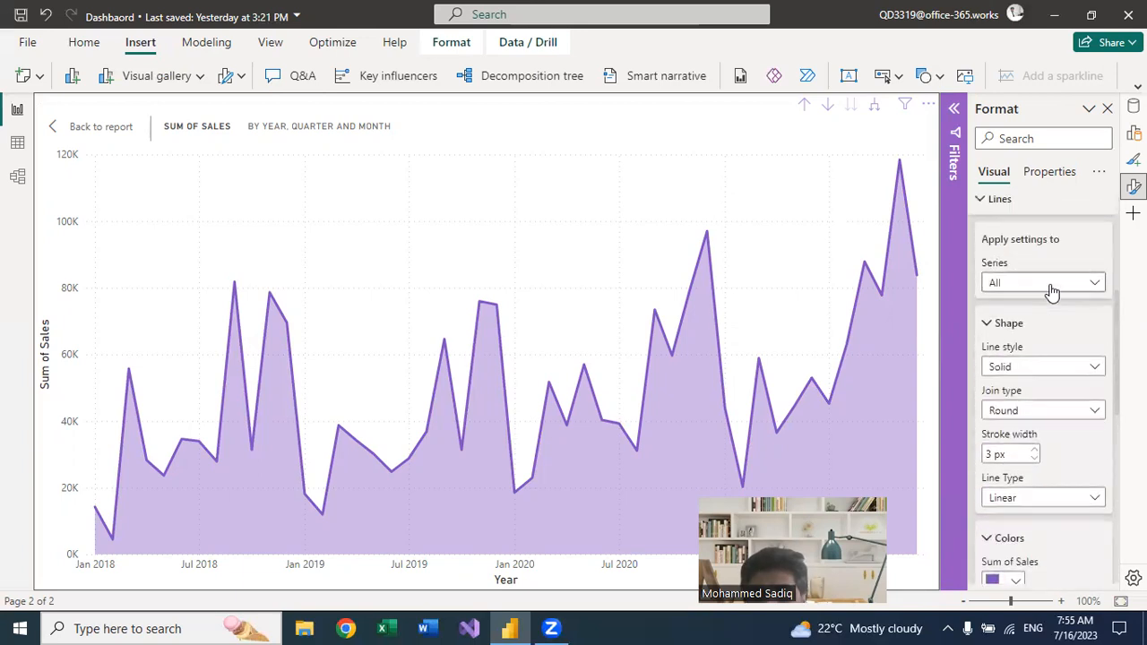
{"action": "scroll", "coordinate": [1052, 294], "scroll_direction": "up", "scroll_amount": 3}
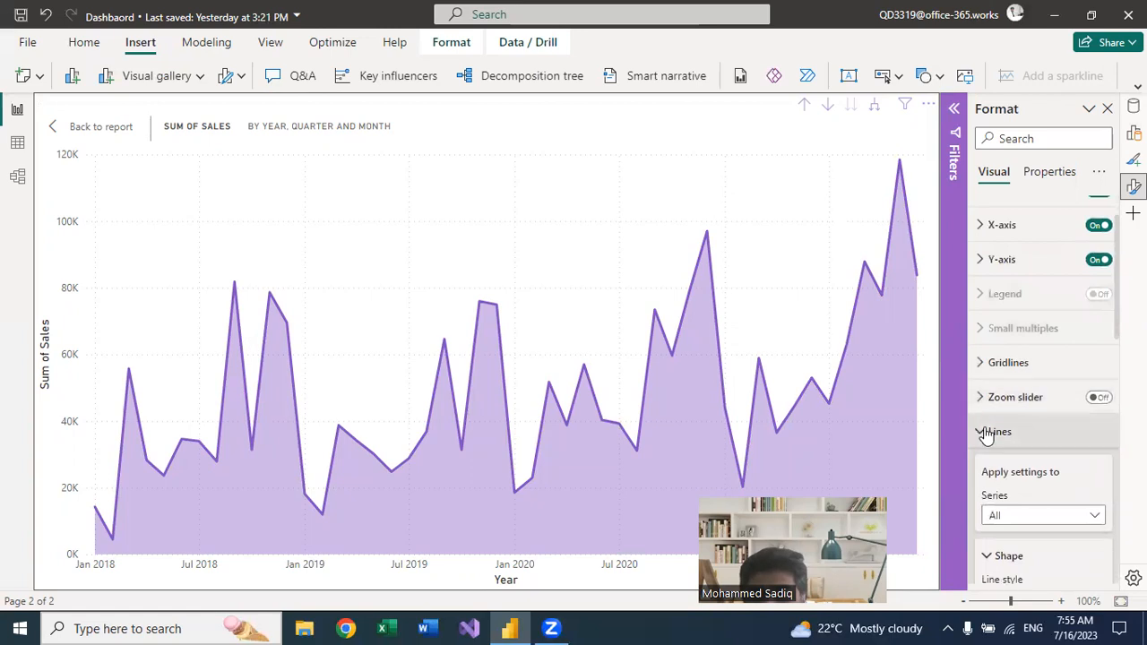
{"action": "left_click", "coordinate": [1059, 431]}
{"action": "scroll", "coordinate": [1065, 359], "scroll_direction": "up", "scroll_amount": 1}
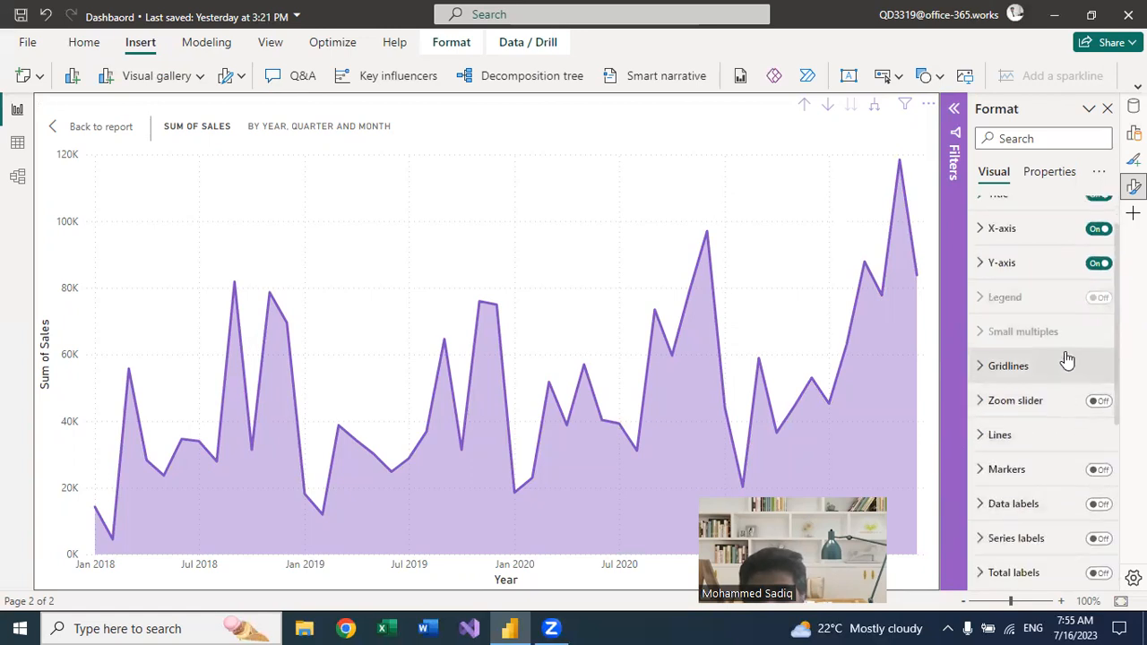
{"action": "scroll", "coordinate": [1065, 351], "scroll_direction": "down", "scroll_amount": 8}
{"action": "left_click", "coordinate": [1066, 352]}
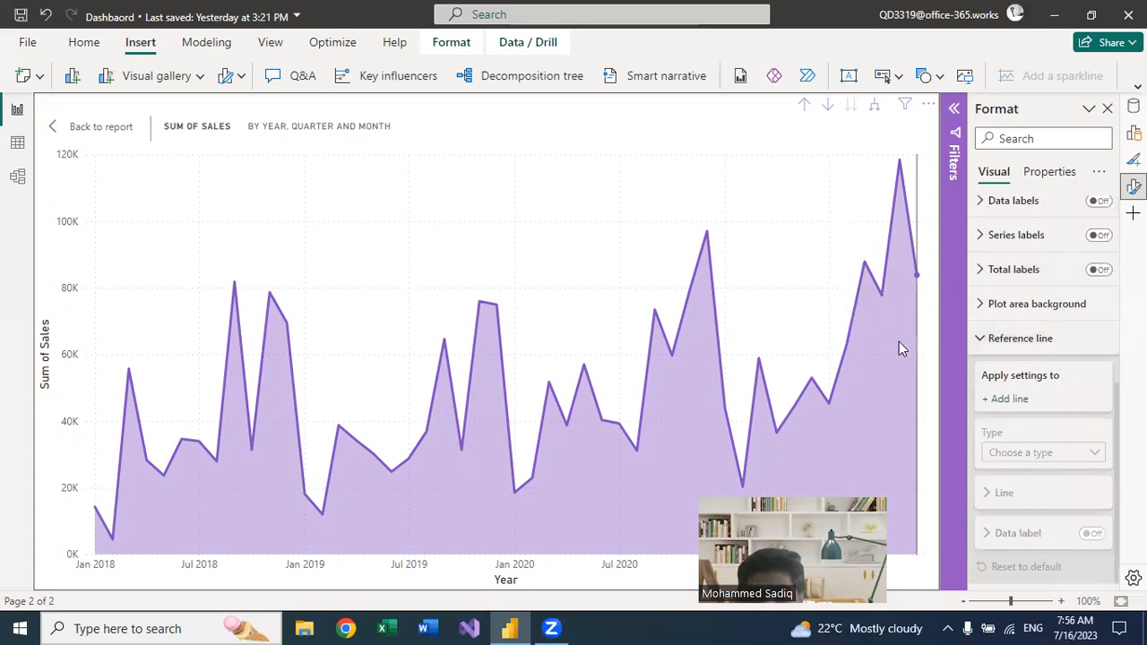
{"action": "scroll", "coordinate": [899, 332], "scroll_direction": "up", "scroll_amount": 3}
{"action": "scroll", "coordinate": [1090, 549], "scroll_direction": "down", "scroll_amount": 3}
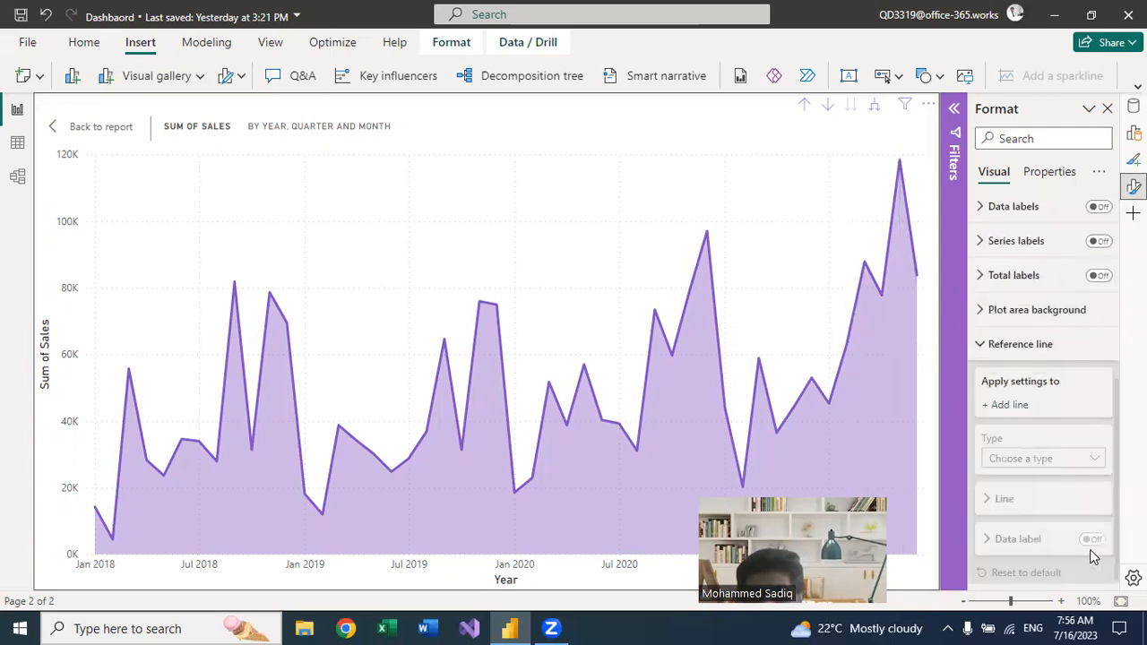
Step: Add two reference lines to the area chart, check the available line types, and remove both lines
{"action": "left_click", "coordinate": [1014, 400]}
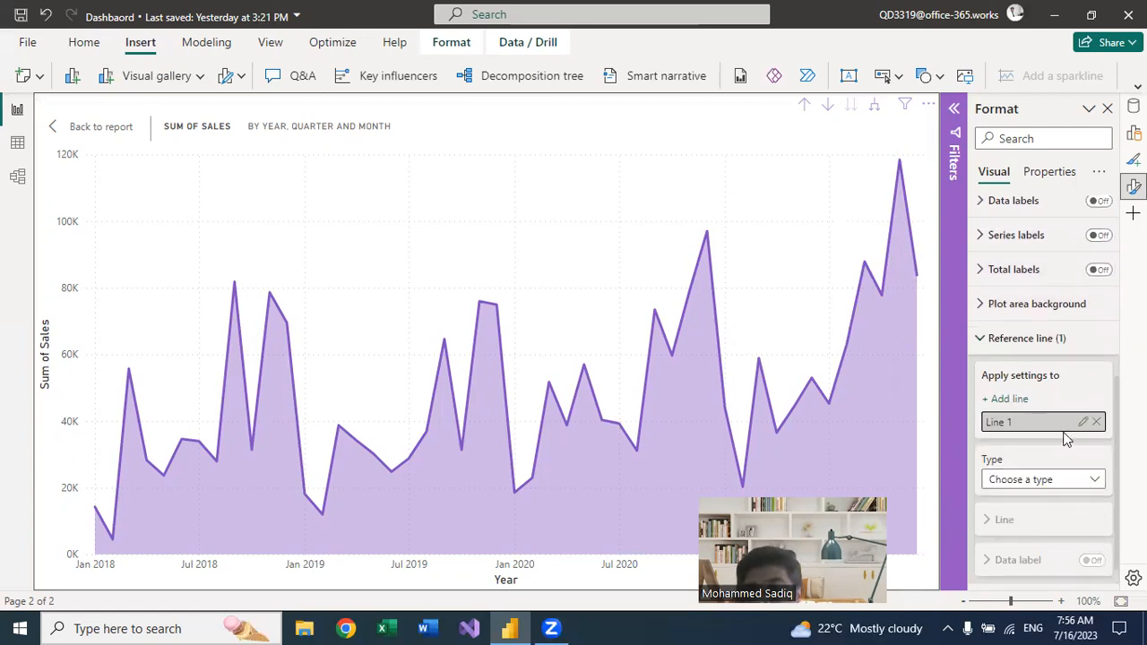
{"action": "scroll", "coordinate": [1030, 422], "scroll_direction": "down", "scroll_amount": 1}
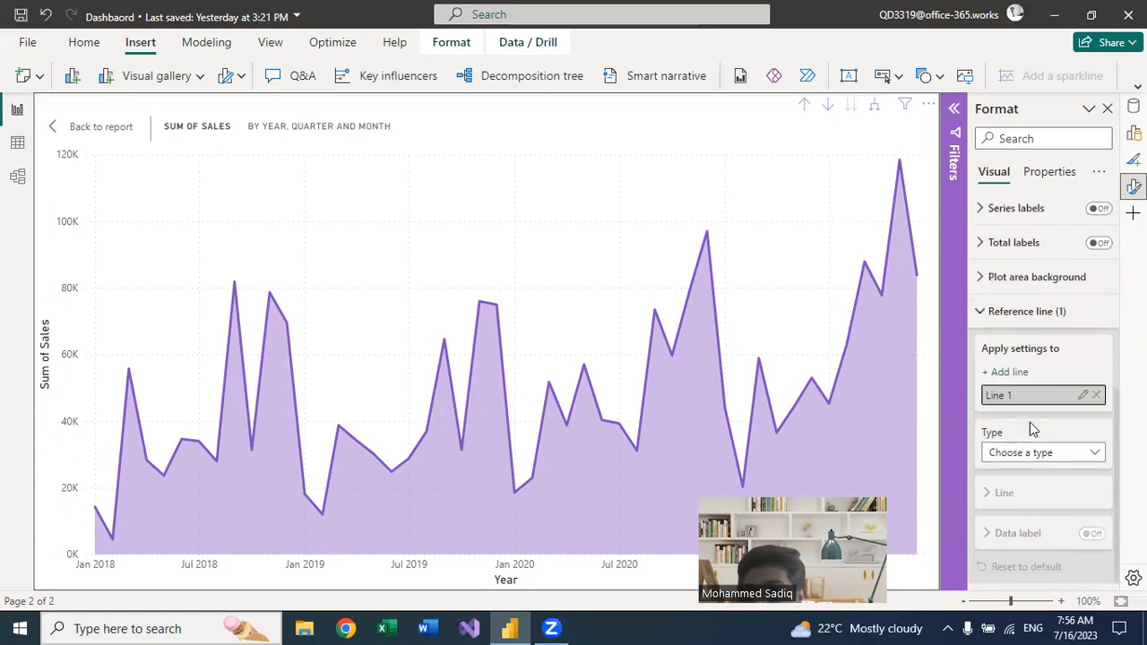
{"action": "left_click", "coordinate": [1006, 373]}
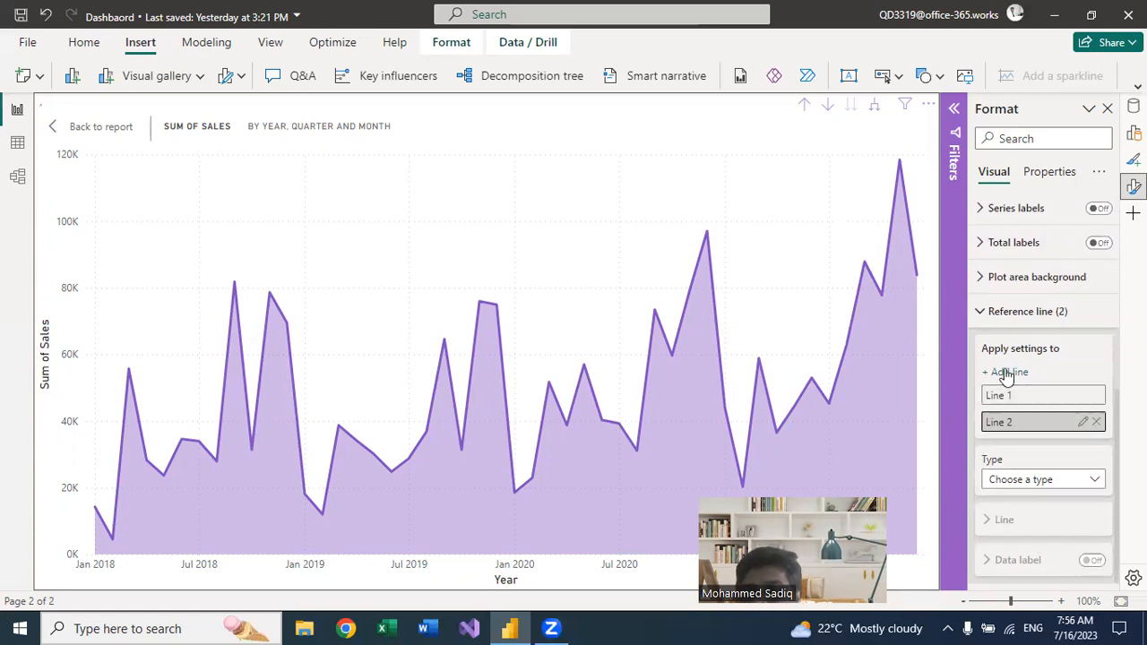
{"action": "left_click", "coordinate": [1095, 423]}
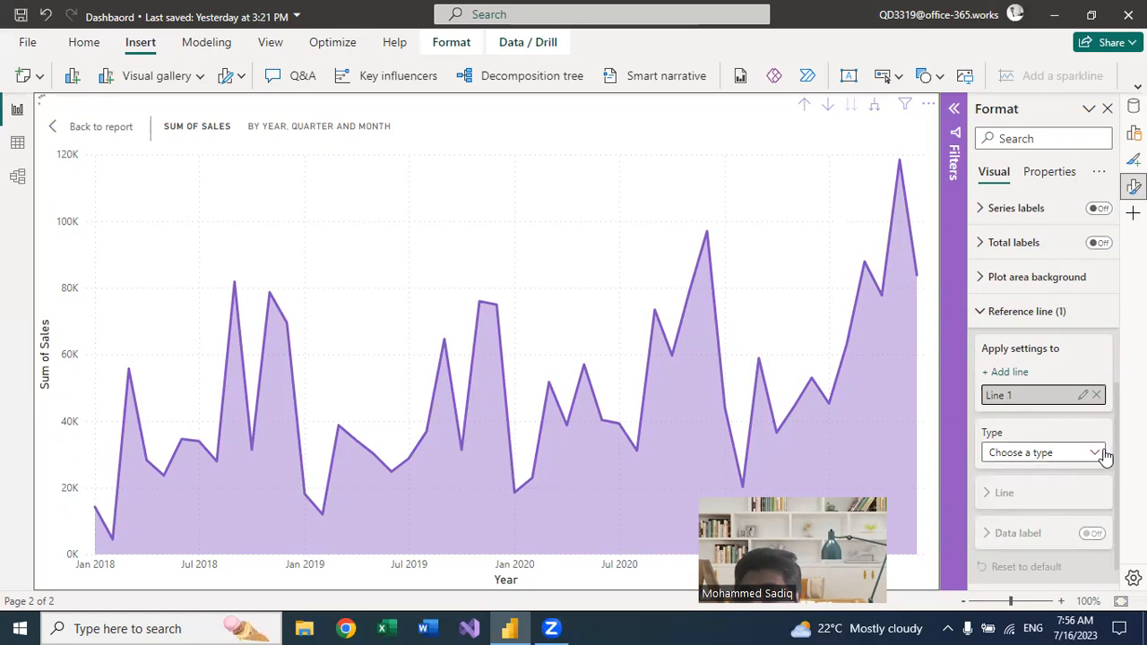
{"action": "left_click", "coordinate": [1096, 455]}
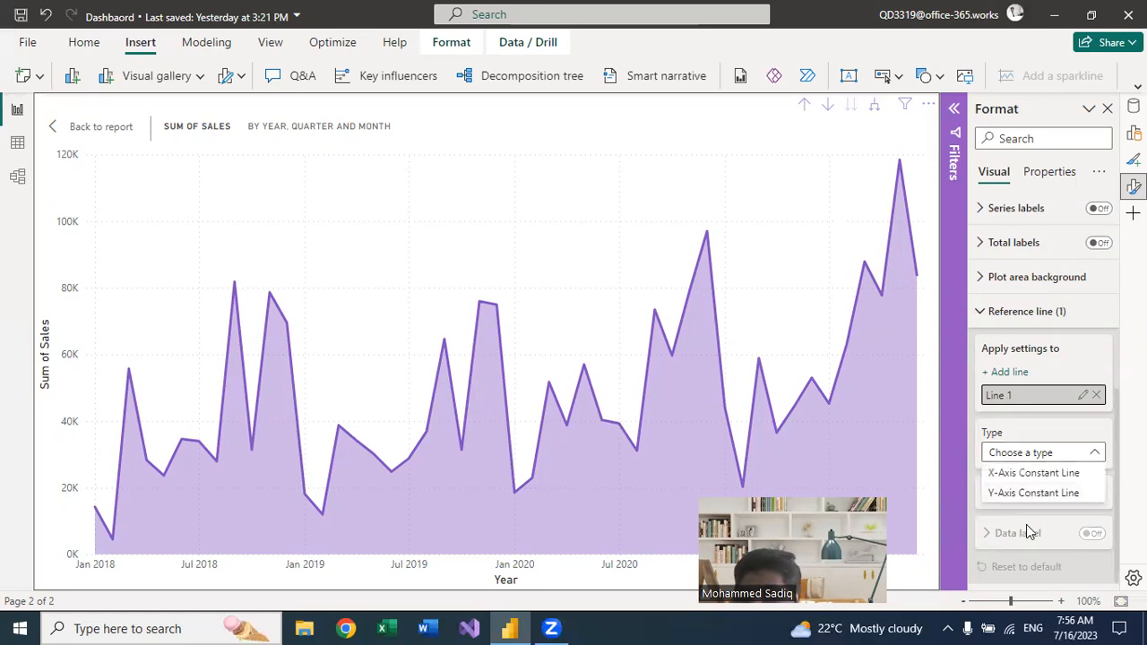
{"action": "left_click", "coordinate": [1072, 304]}
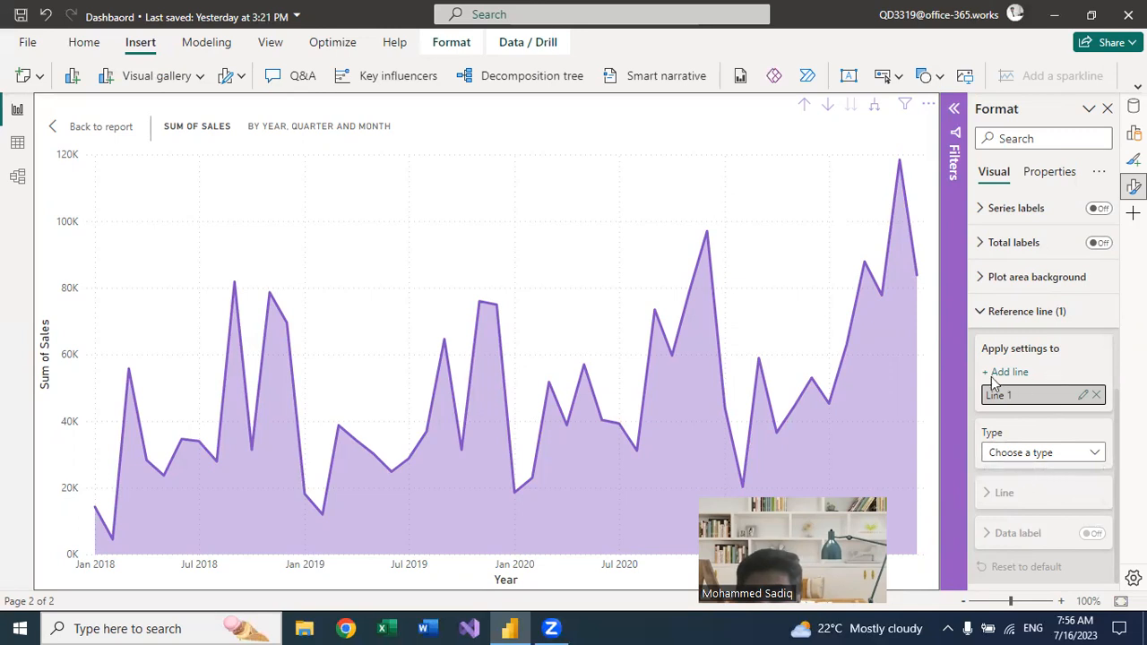
{"action": "left_click", "coordinate": [1097, 399]}
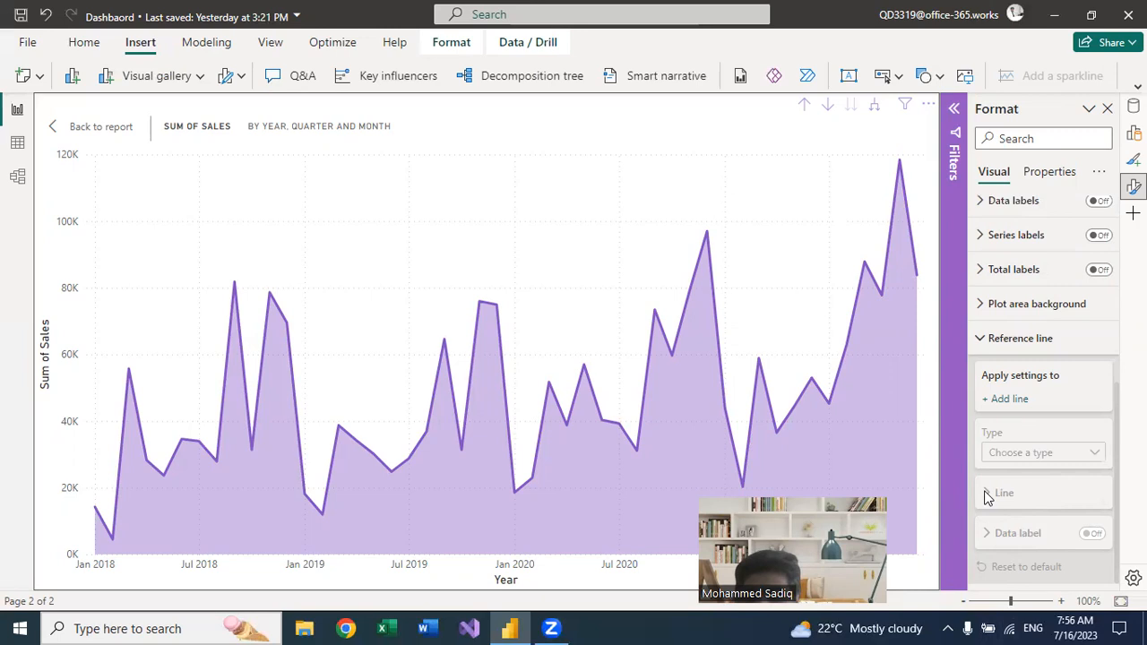
Step: Try an X-Axis Constant Line as the area chart's reference line, review its line settings, and remove it
{"action": "left_click", "coordinate": [1011, 401]}
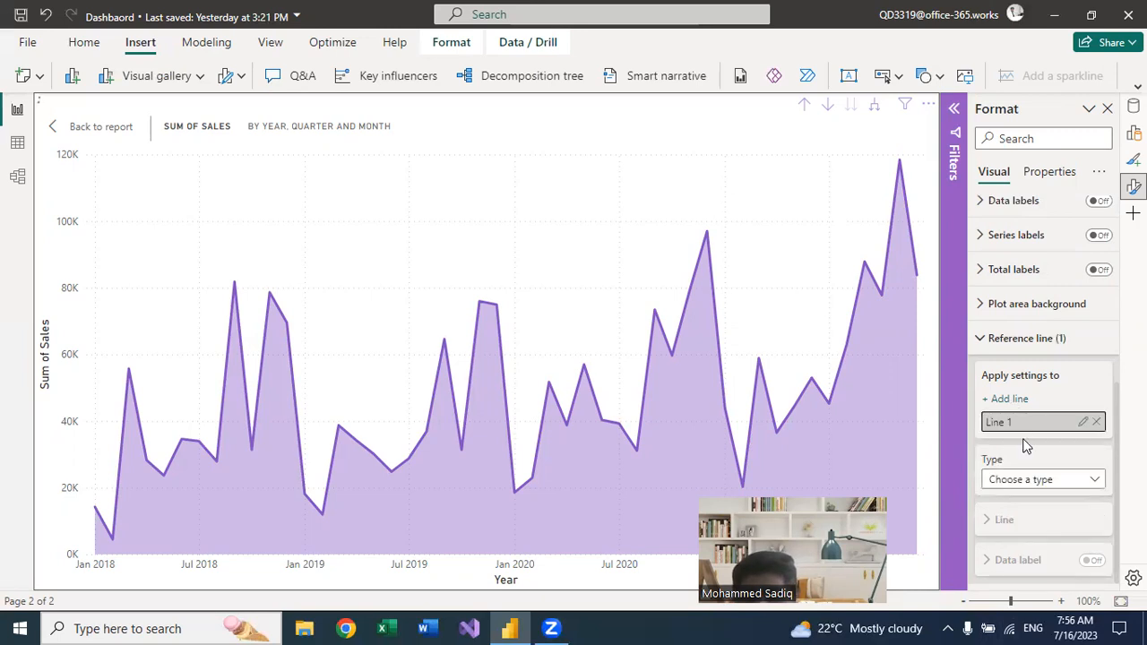
{"action": "left_click", "coordinate": [1092, 482]}
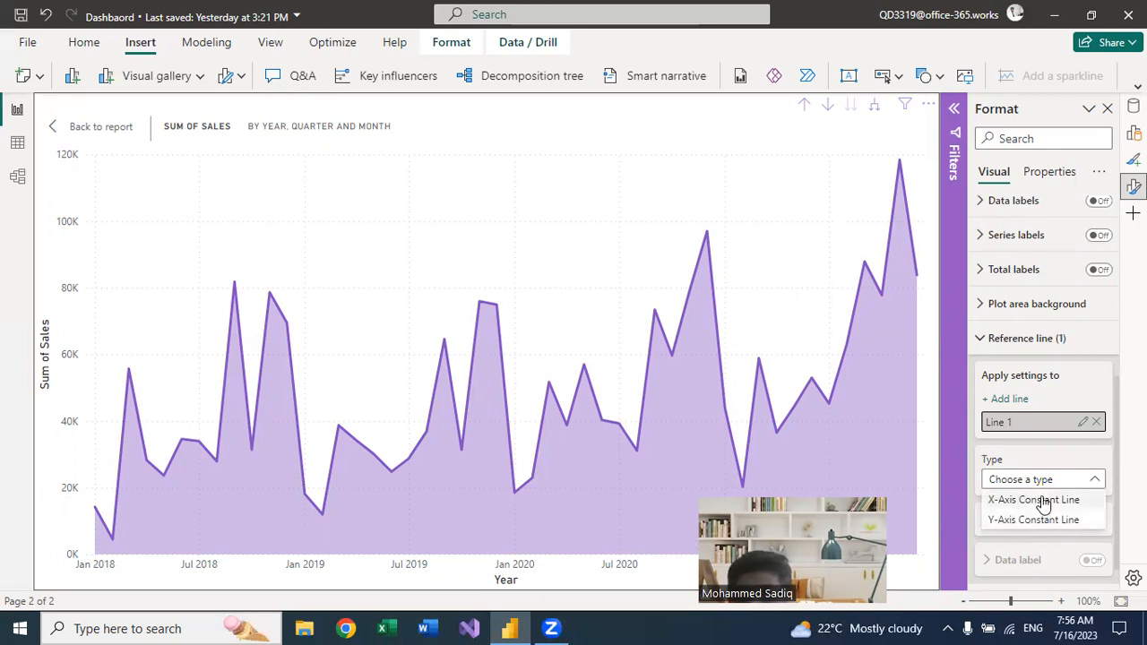
{"action": "left_click", "coordinate": [358, 385]}
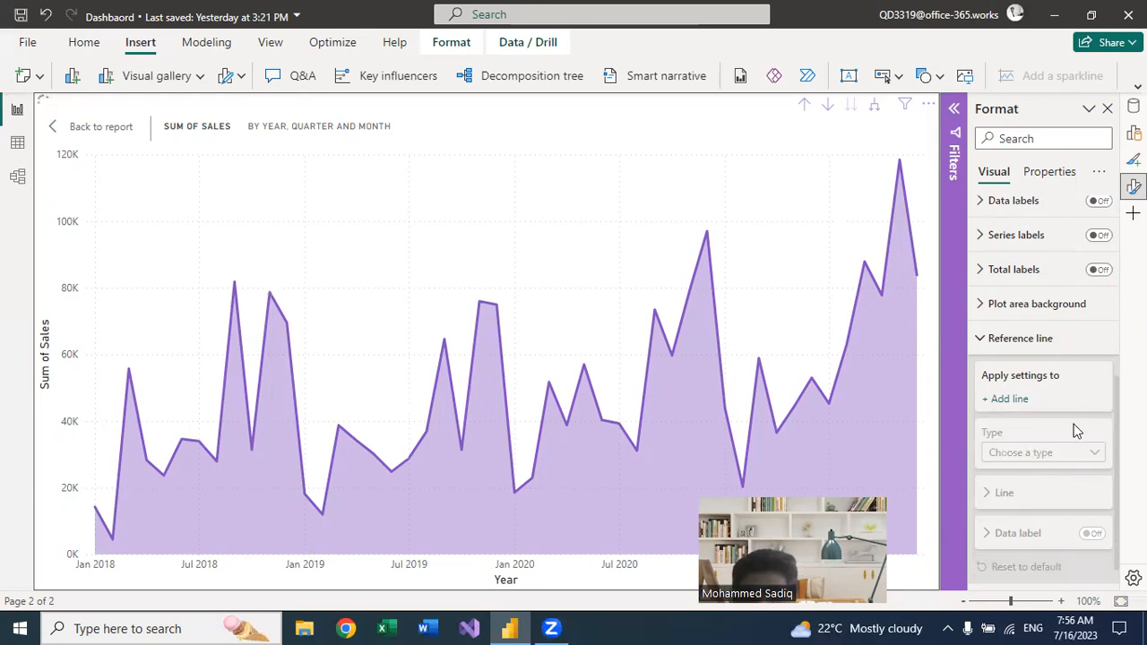
{"action": "left_click", "coordinate": [1055, 493]}
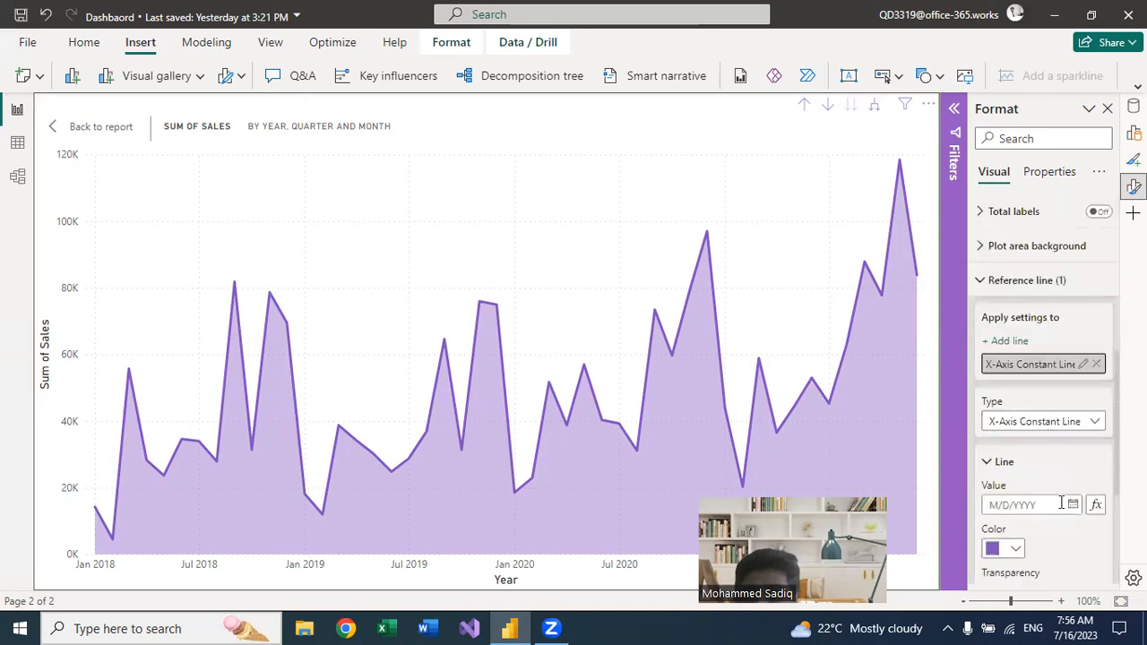
{"action": "scroll", "coordinate": [1053, 502], "scroll_direction": "down", "scroll_amount": 1}
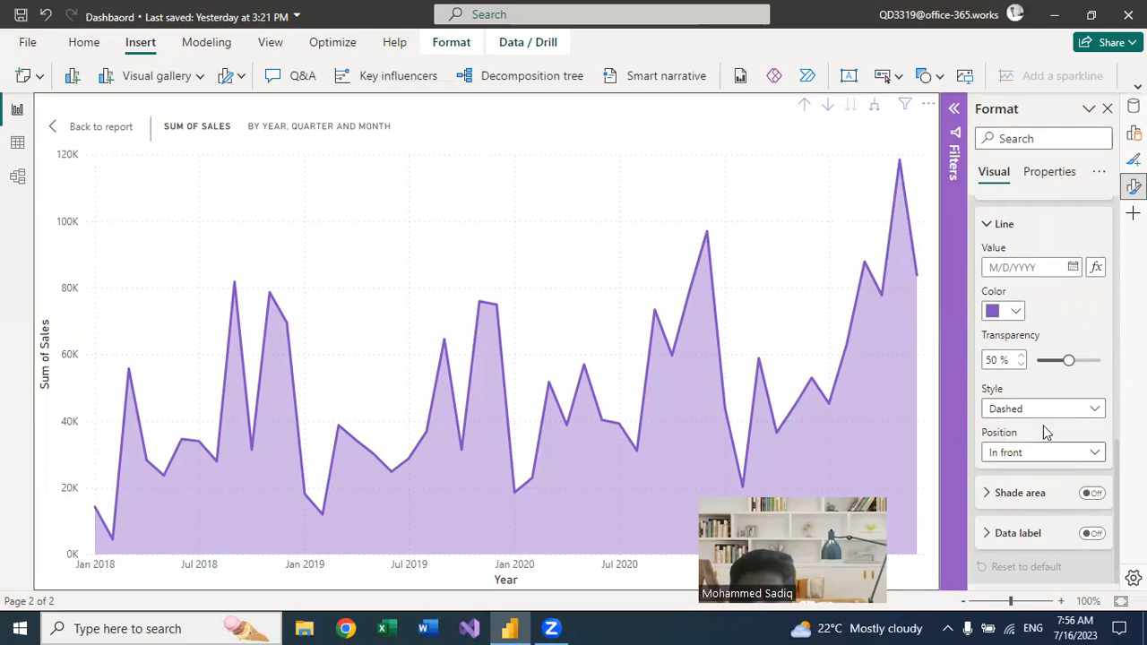
{"action": "scroll", "coordinate": [1031, 314], "scroll_direction": "up", "scroll_amount": 3}
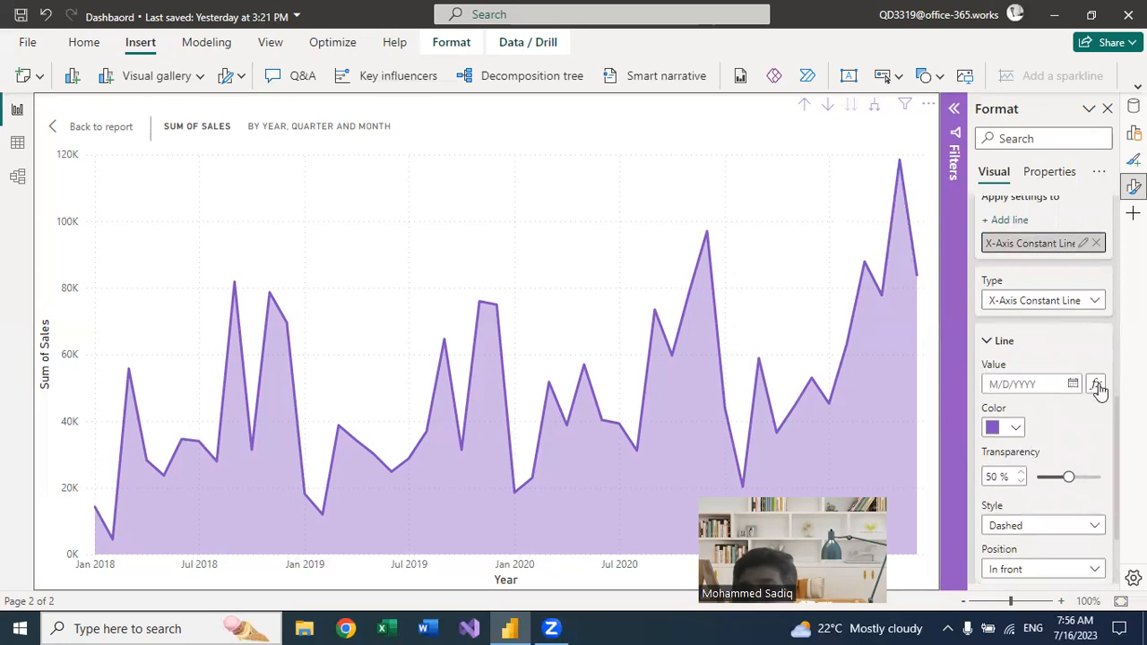
{"action": "scroll", "coordinate": [1046, 336], "scroll_direction": "up", "scroll_amount": 3}
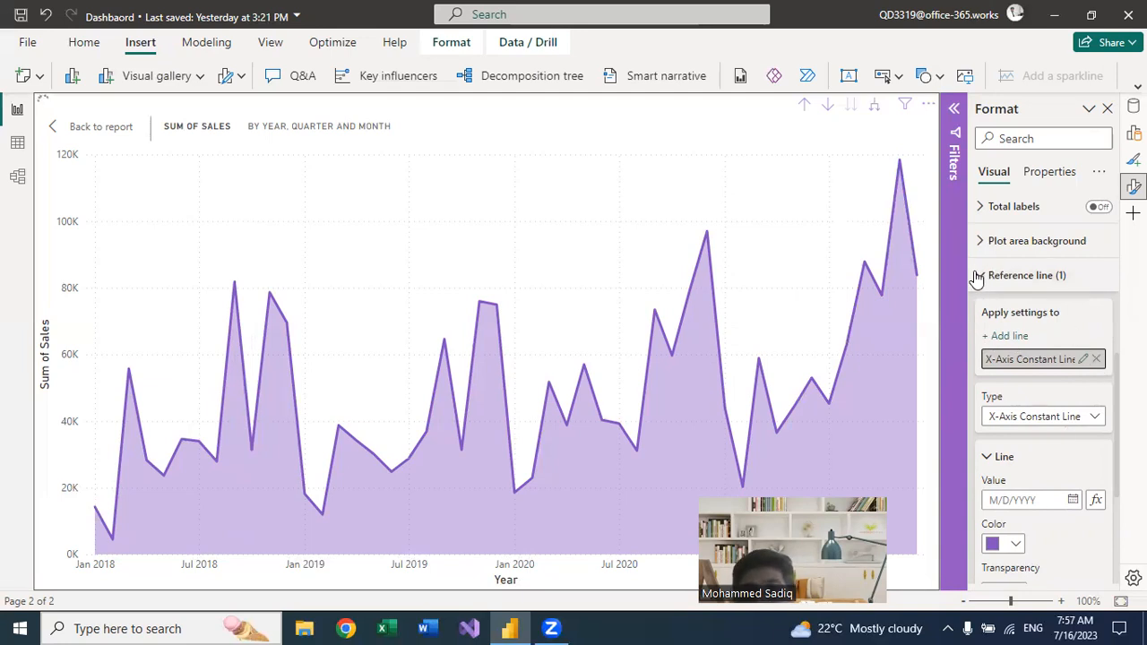
{"action": "key", "text": "ctrl+z"}
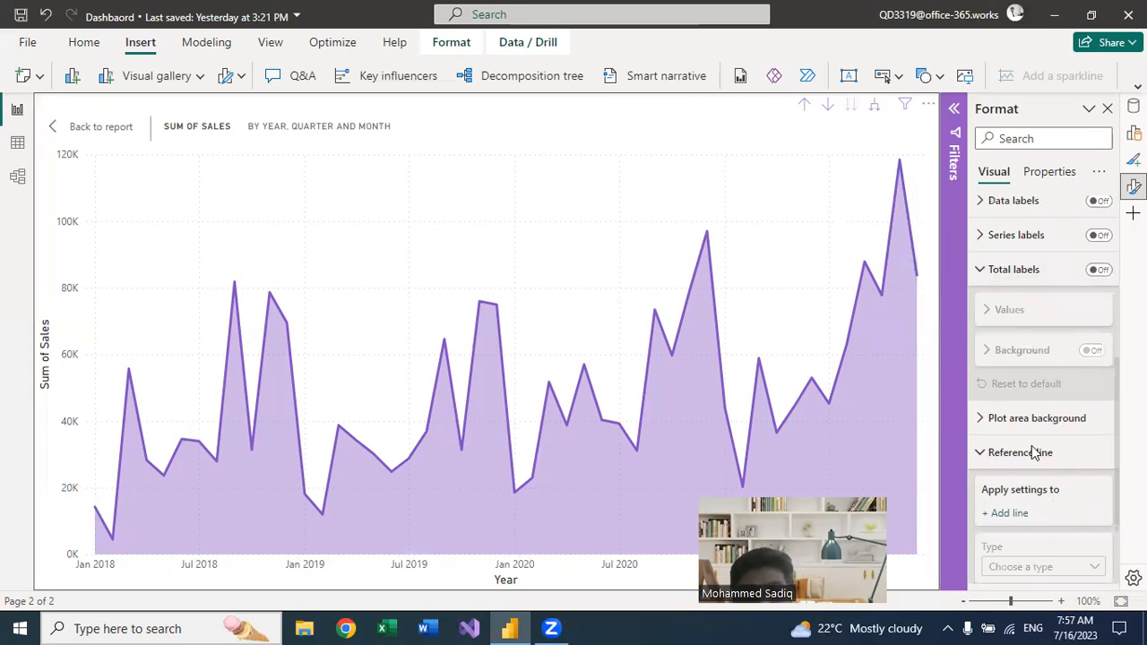
Step: Leave the area chart's focus mode and return to the full report page
{"action": "scroll", "coordinate": [1033, 452], "scroll_direction": "down", "scroll_amount": 1}
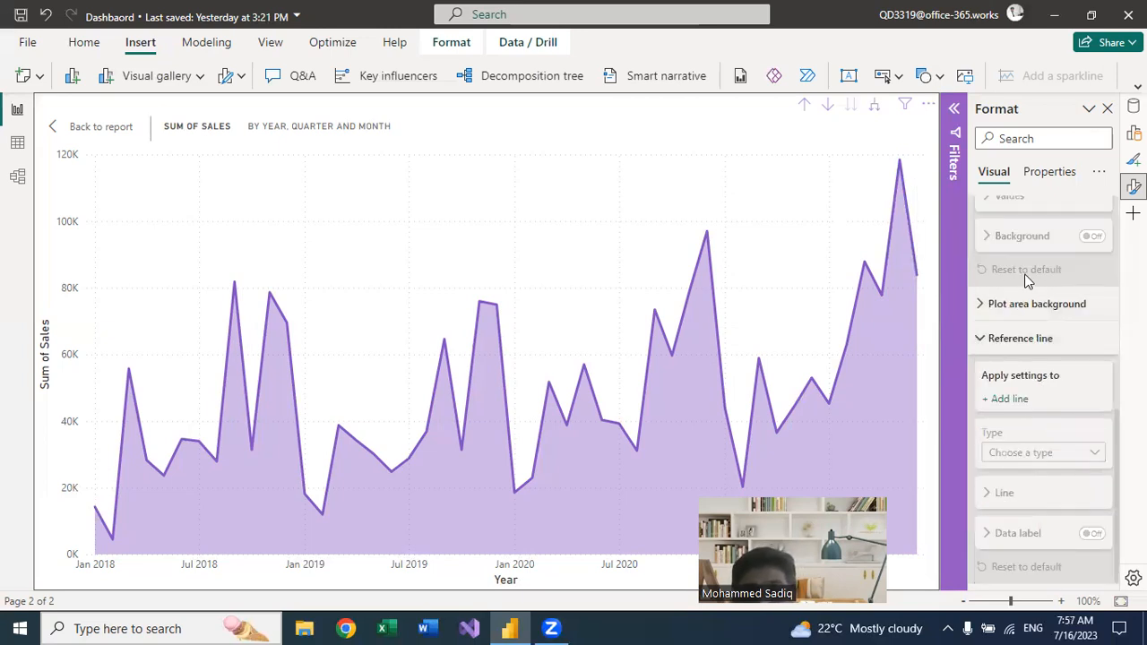
{"action": "scroll", "coordinate": [983, 344], "scroll_direction": "up", "scroll_amount": 6}
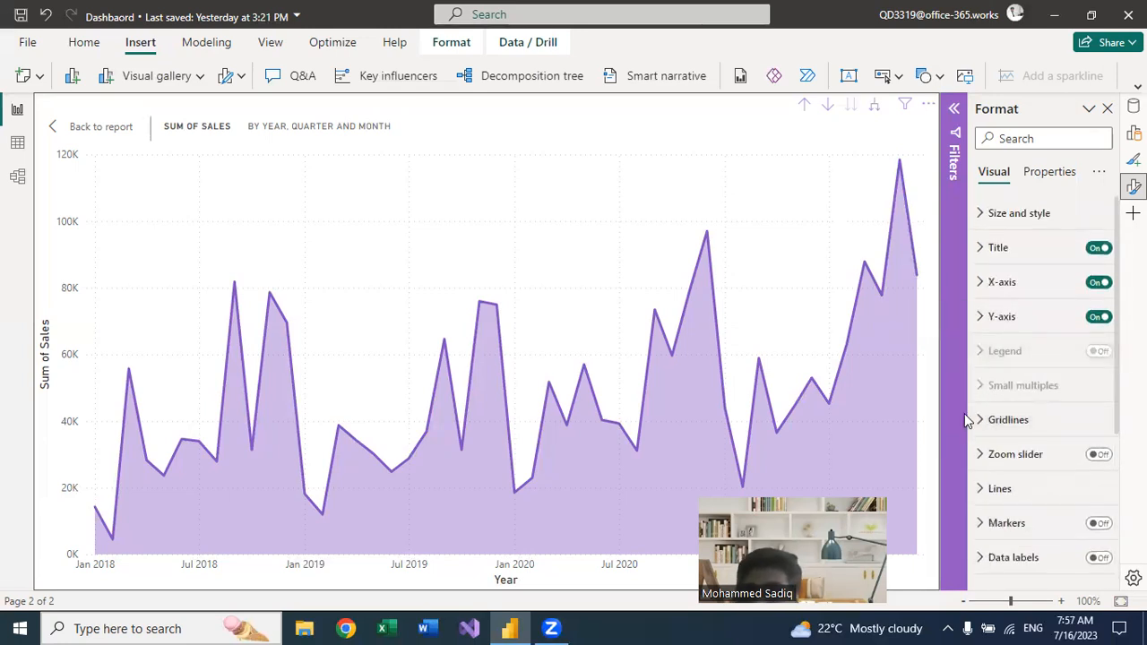
{"action": "left_click", "coordinate": [92, 130]}
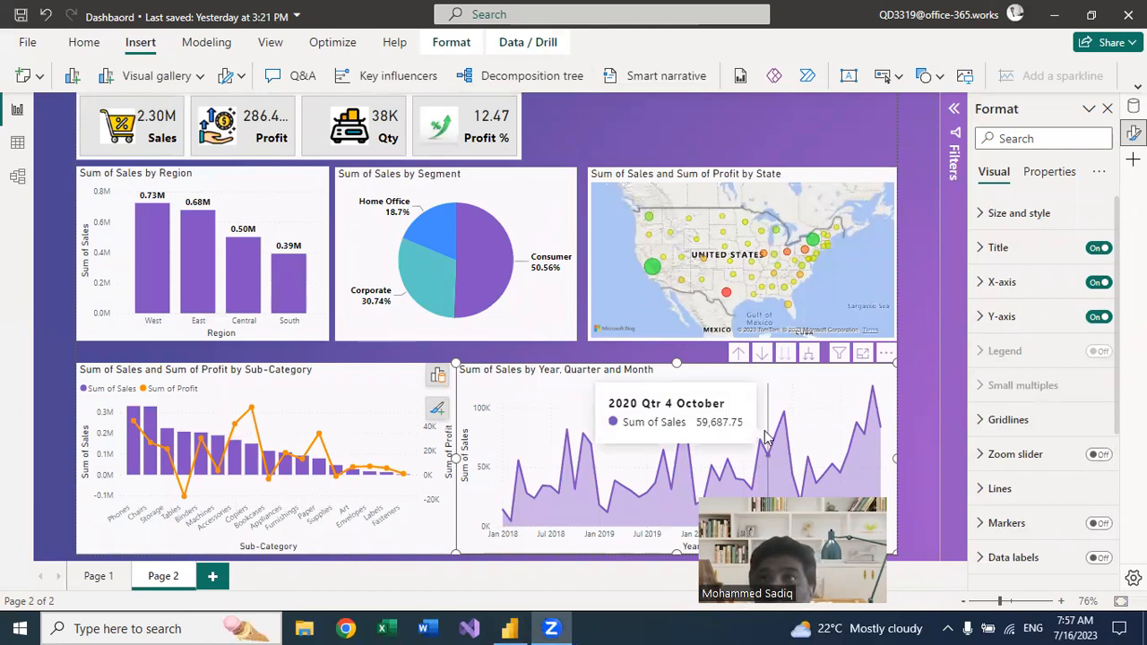
Step: Insert a slicer on the report page and add the Category field to it
{"action": "left_click", "coordinate": [640, 124]}
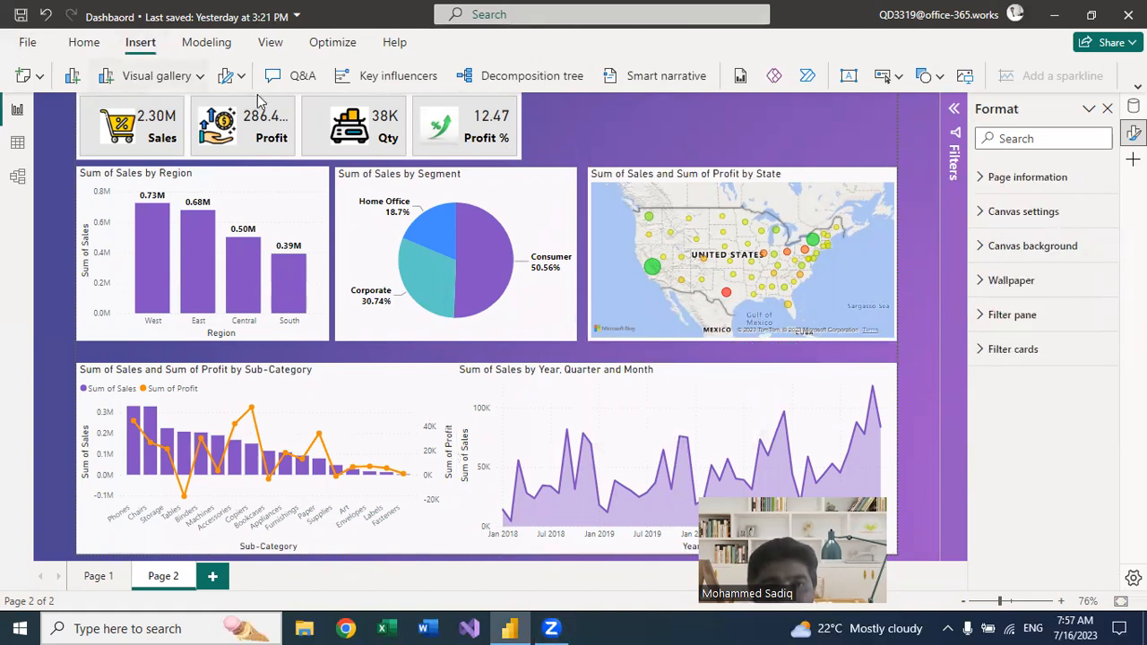
{"action": "left_click", "coordinate": [201, 79]}
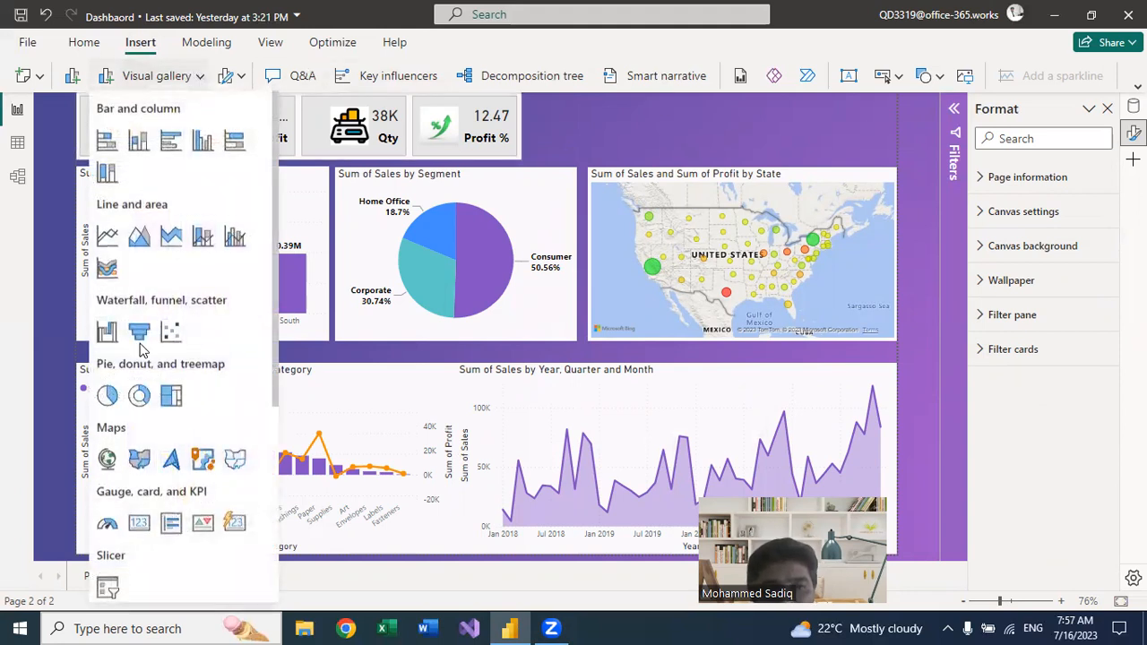
{"action": "scroll", "coordinate": [130, 491], "scroll_direction": "down", "scroll_amount": 3}
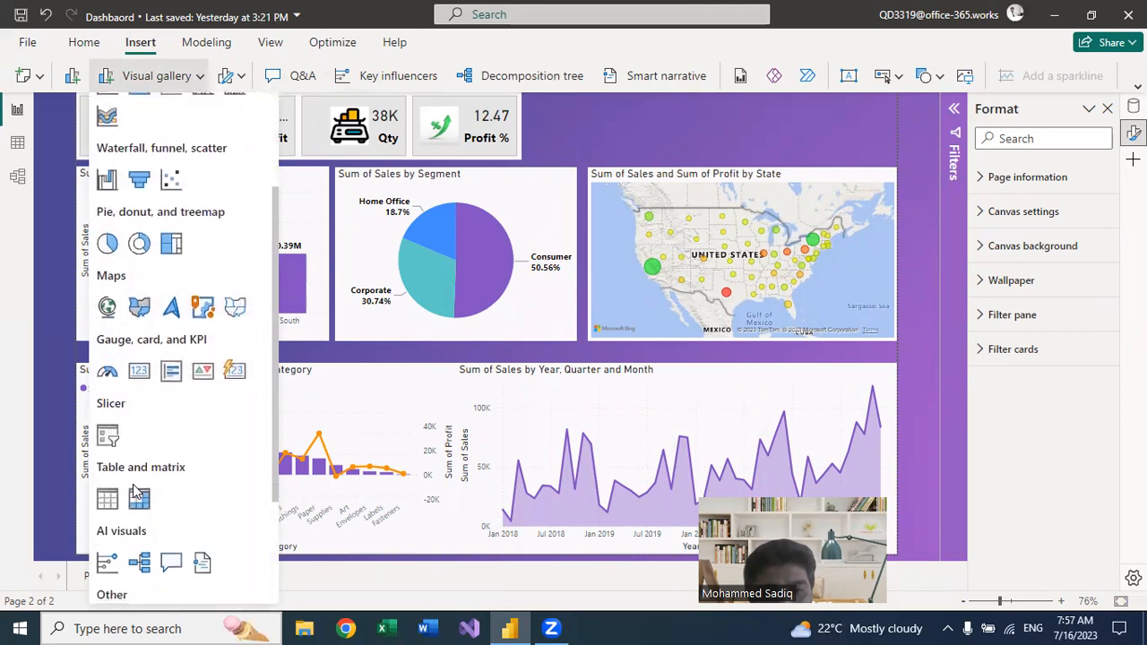
{"action": "left_click", "coordinate": [100, 432]}
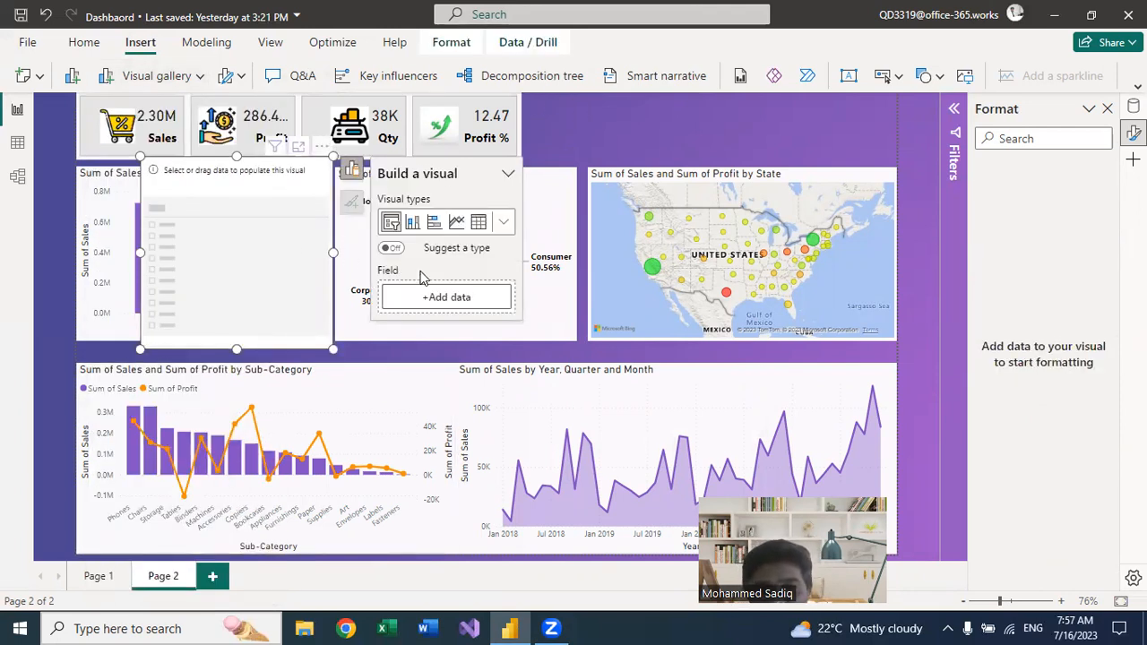
{"action": "left_click", "coordinate": [448, 299]}
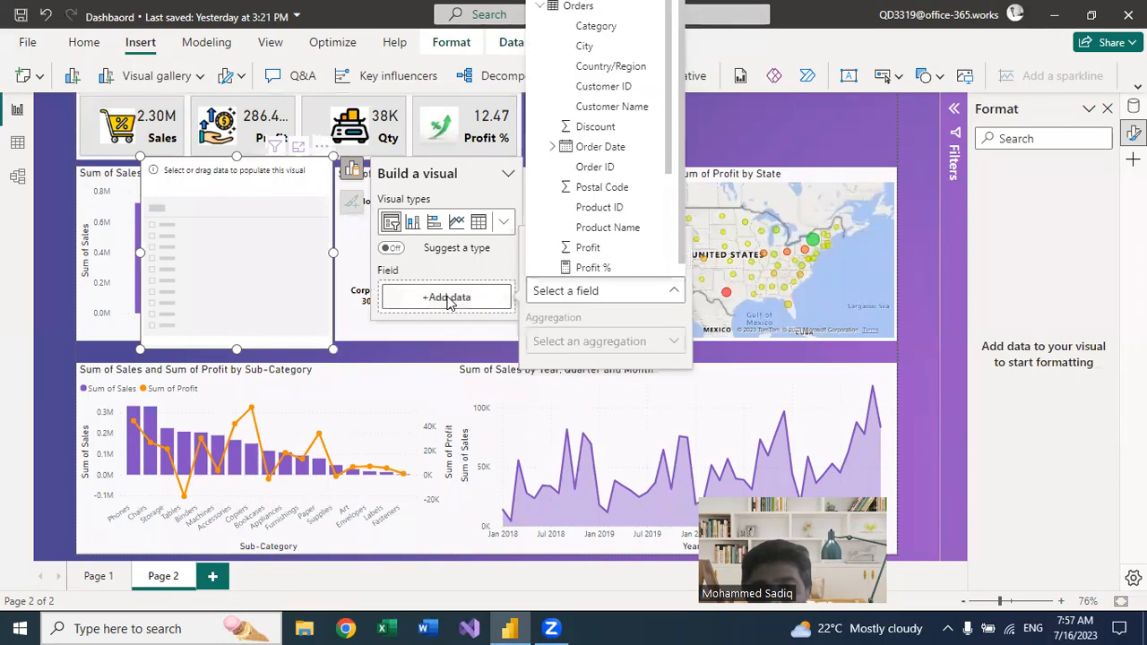
{"action": "left_click", "coordinate": [596, 26]}
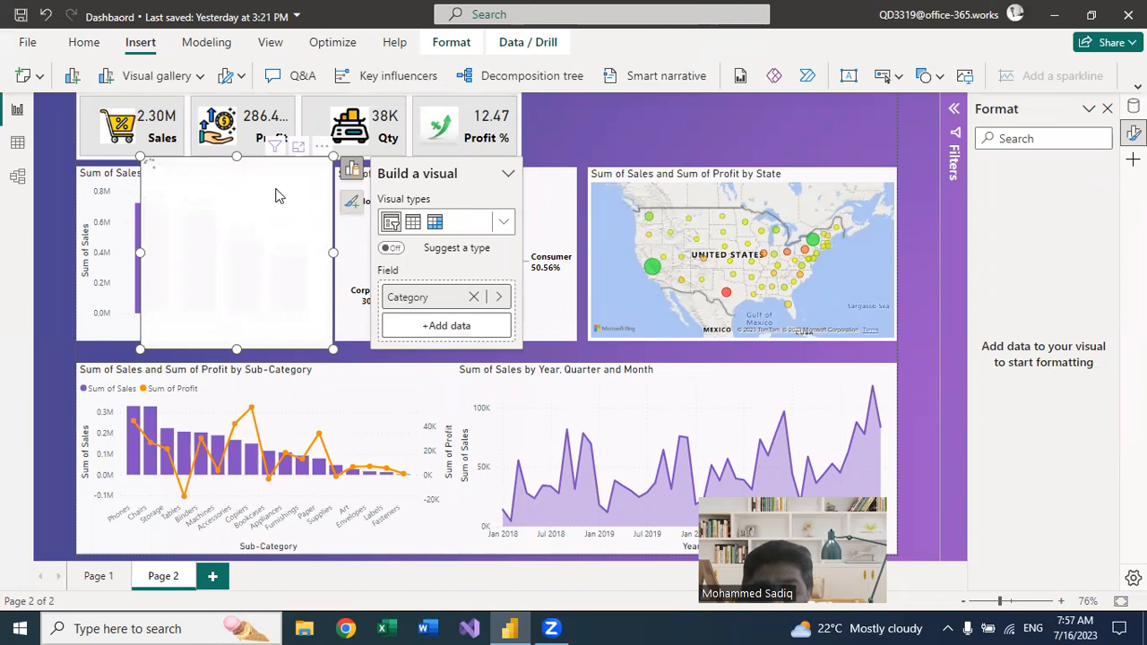
Step: Shrink the Category slicer, place it beside the Profit % card, and select Furniture in it
{"action": "left_click_drag", "start_coordinate": [333, 349], "coordinate": [303, 231]}
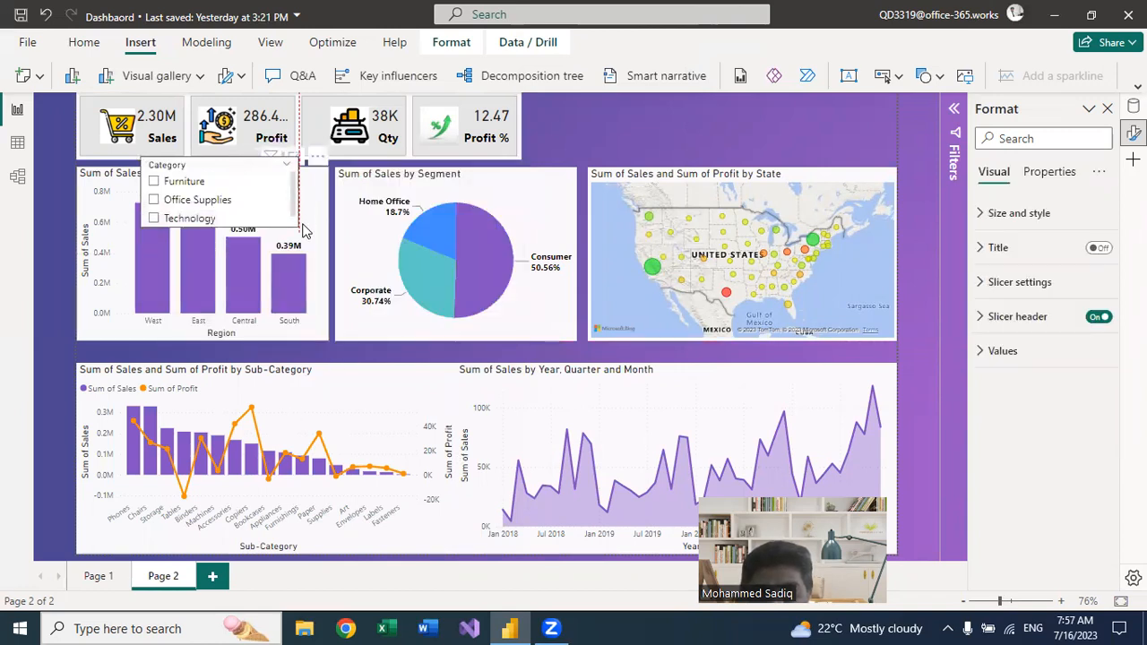
{"action": "left_click", "coordinate": [228, 164]}
{"action": "left_click_drag", "start_coordinate": [593, 130], "coordinate": [625, 101]}
{"action": "left_click_drag", "start_coordinate": [545, 128], "coordinate": [547, 122]}
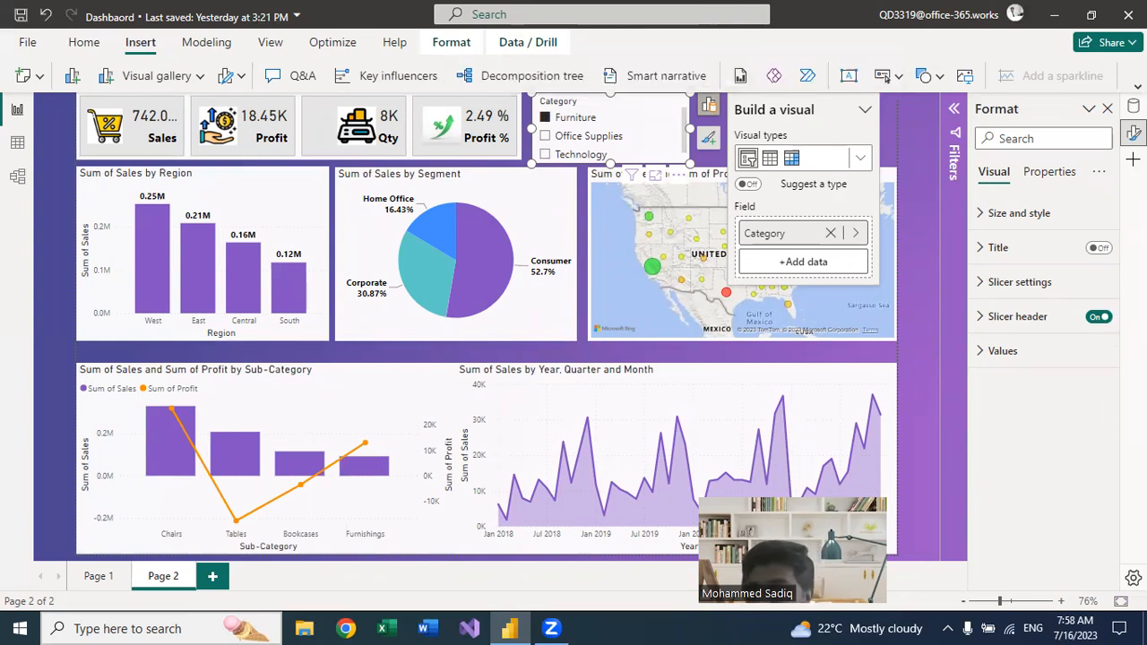
Step: Set the Category slicer's style to Dropdown in its slicer settings
{"action": "left_click", "coordinate": [1045, 282]}
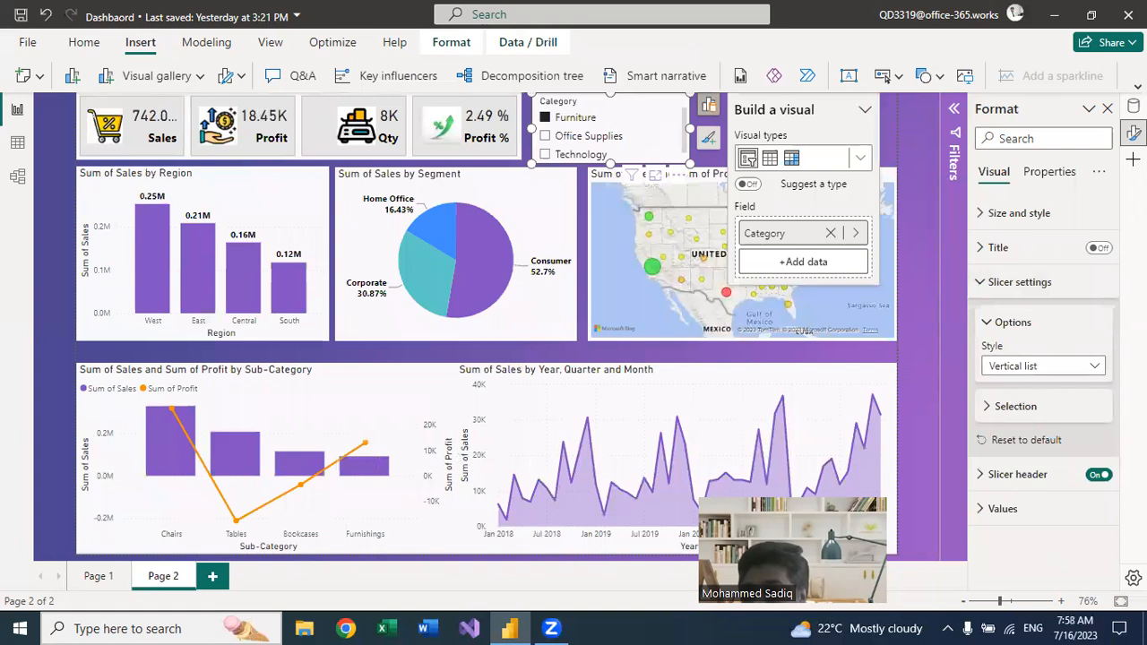
{"action": "left_click", "coordinate": [1094, 368]}
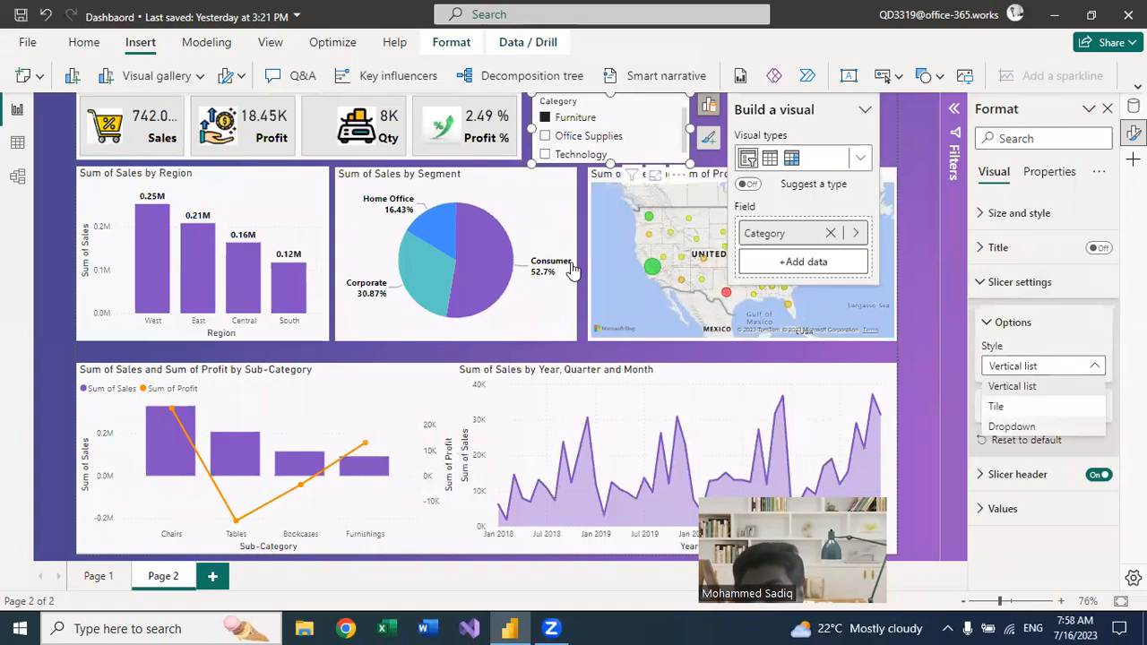
{"action": "key", "text": "Down"}
{"action": "key", "text": "Return"}
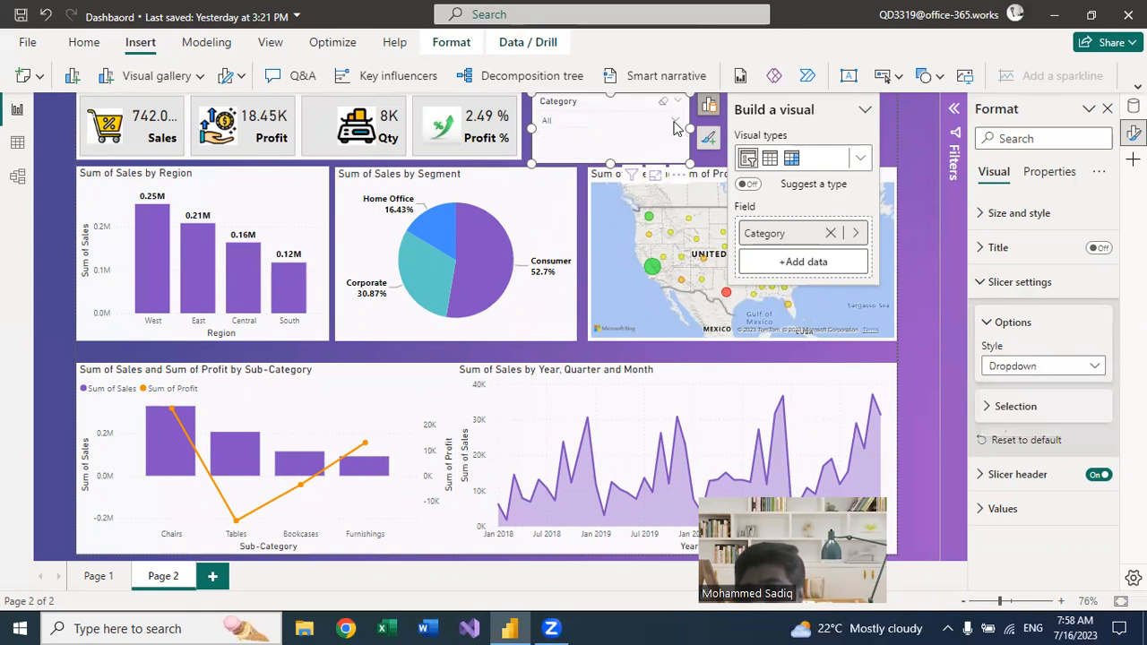
Step: Filter the report by Technology with the Category slicer, switch the selection to Furniture, and close the slicer's list
{"action": "left_click", "coordinate": [674, 124]}
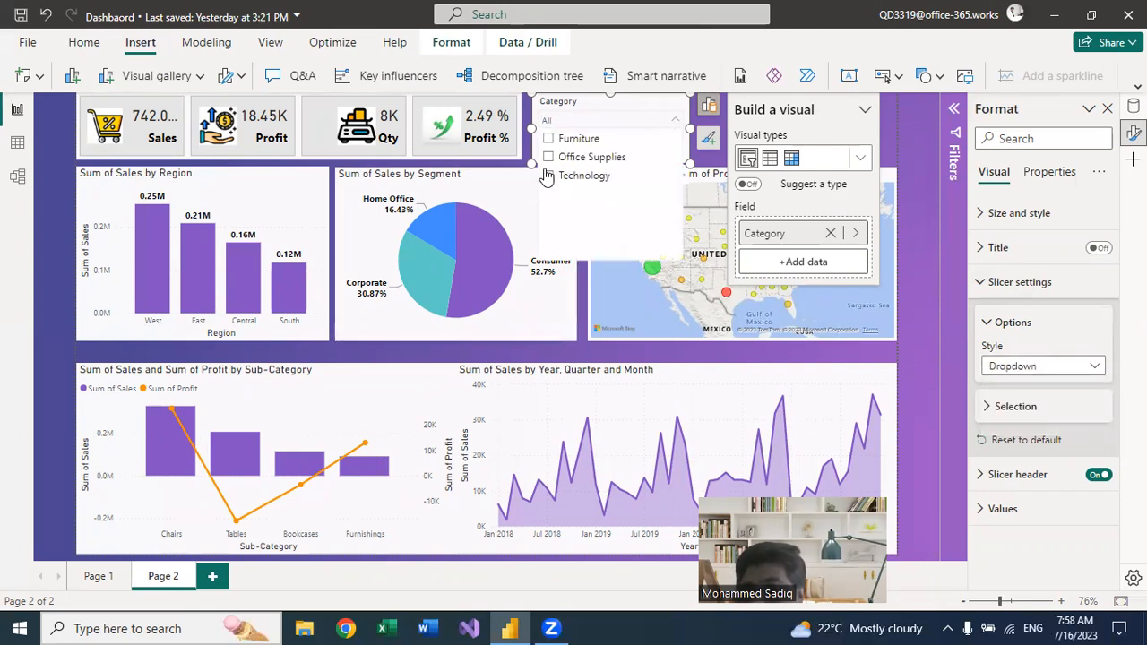
{"action": "left_click", "coordinate": [548, 177]}
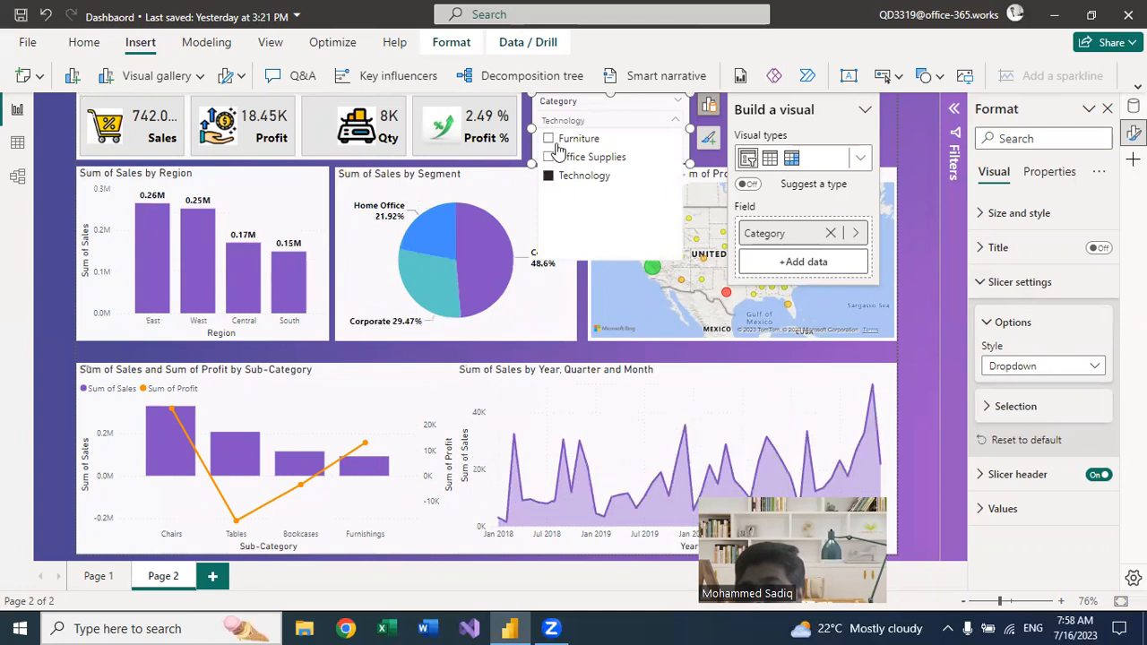
{"action": "left_click", "coordinate": [551, 140]}
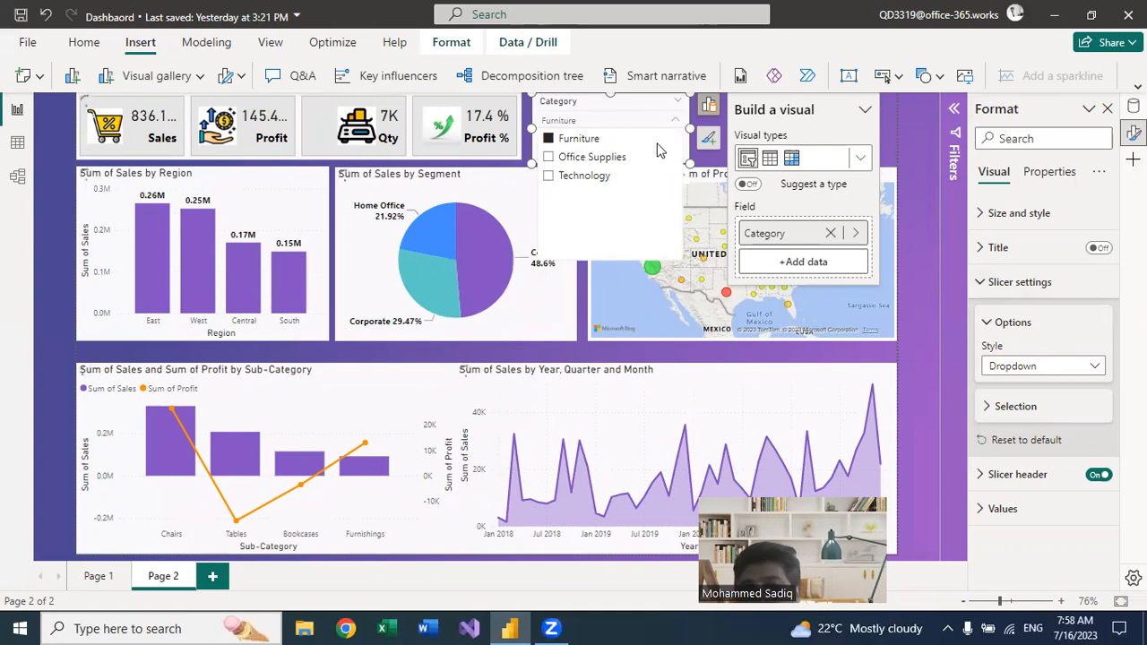
{"action": "left_click", "coordinate": [908, 143]}
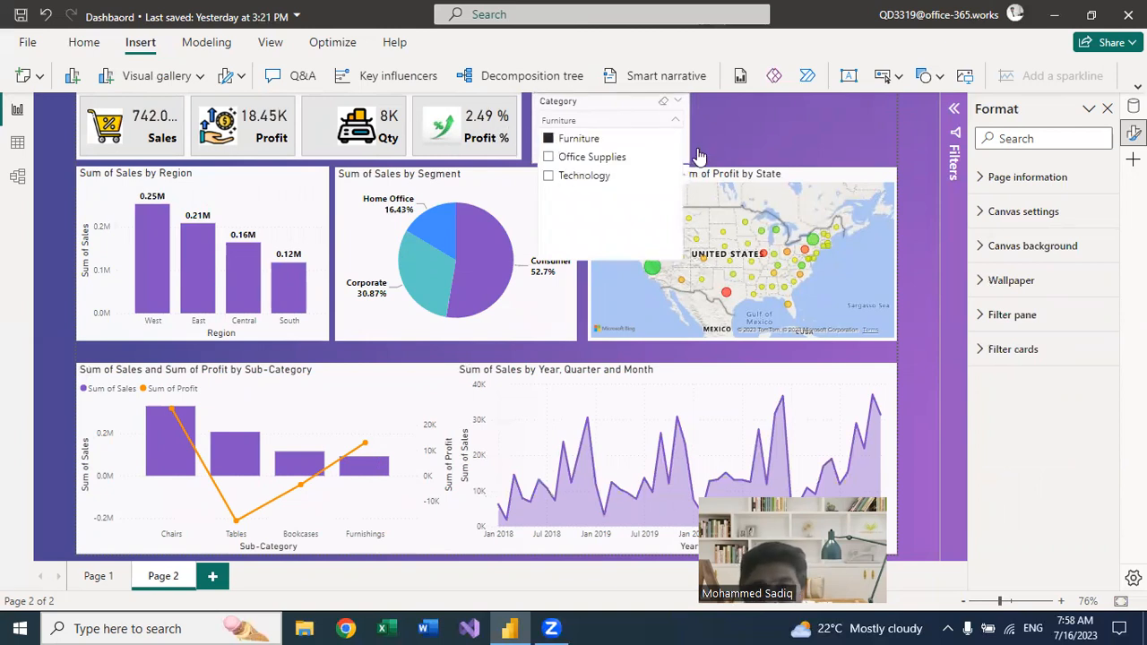
{"action": "left_click", "coordinate": [741, 136]}
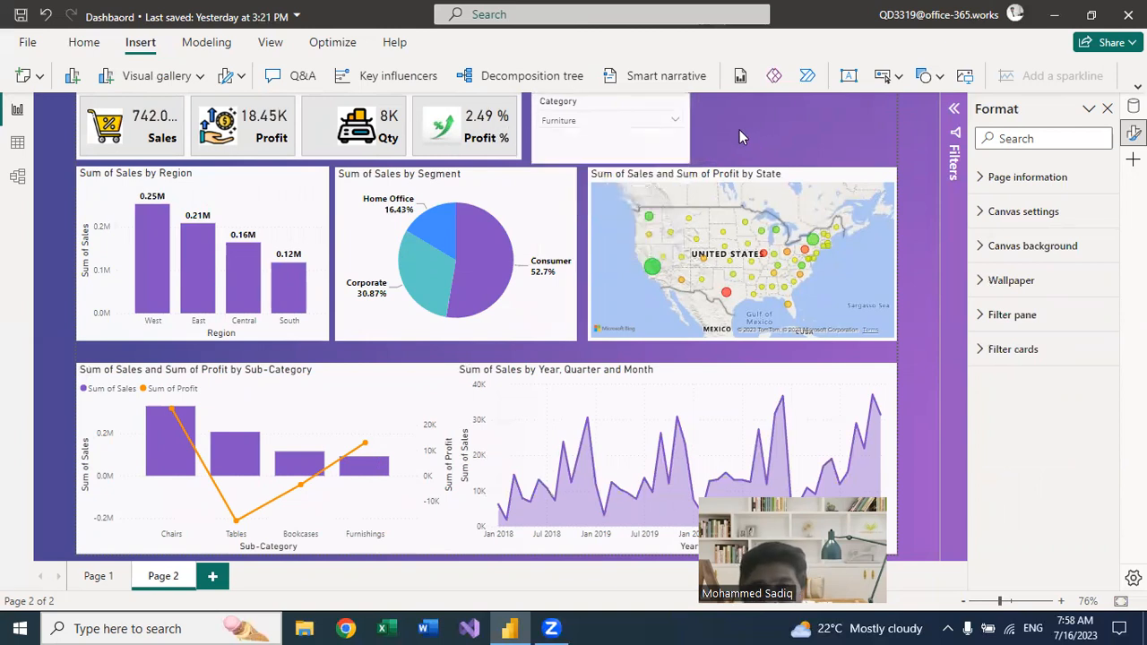
Step: Reduce the Category slicer's height and width so it fits compactly beside the Profit % card
{"action": "left_click", "coordinate": [682, 148]}
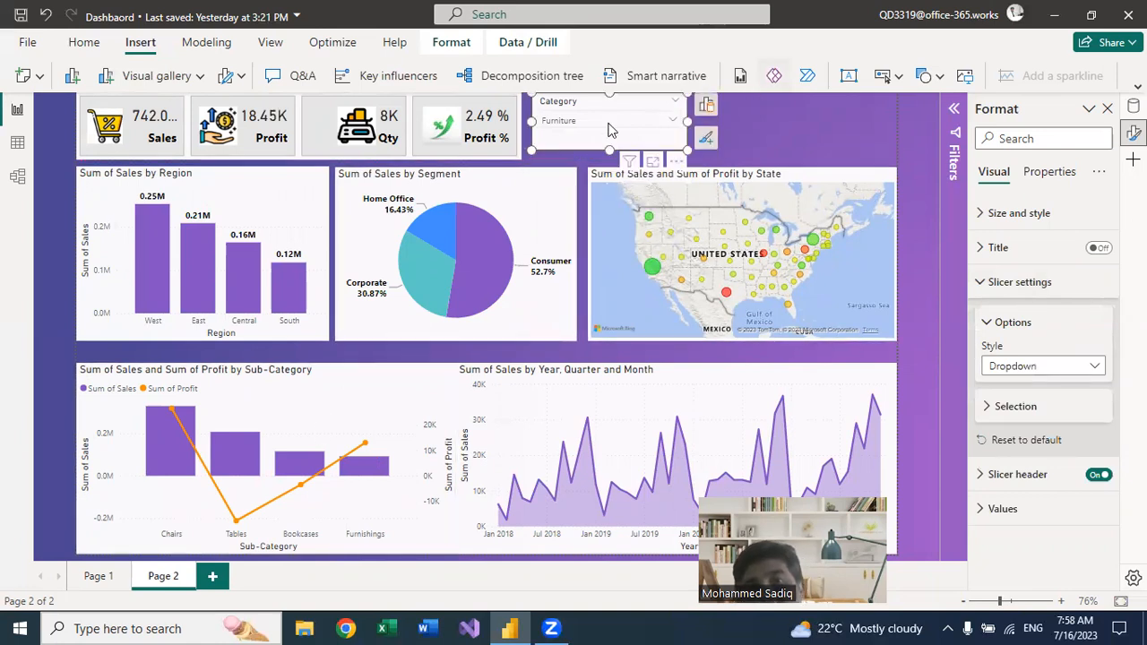
{"action": "left_click_drag", "start_coordinate": [679, 125], "coordinate": [647, 119]}
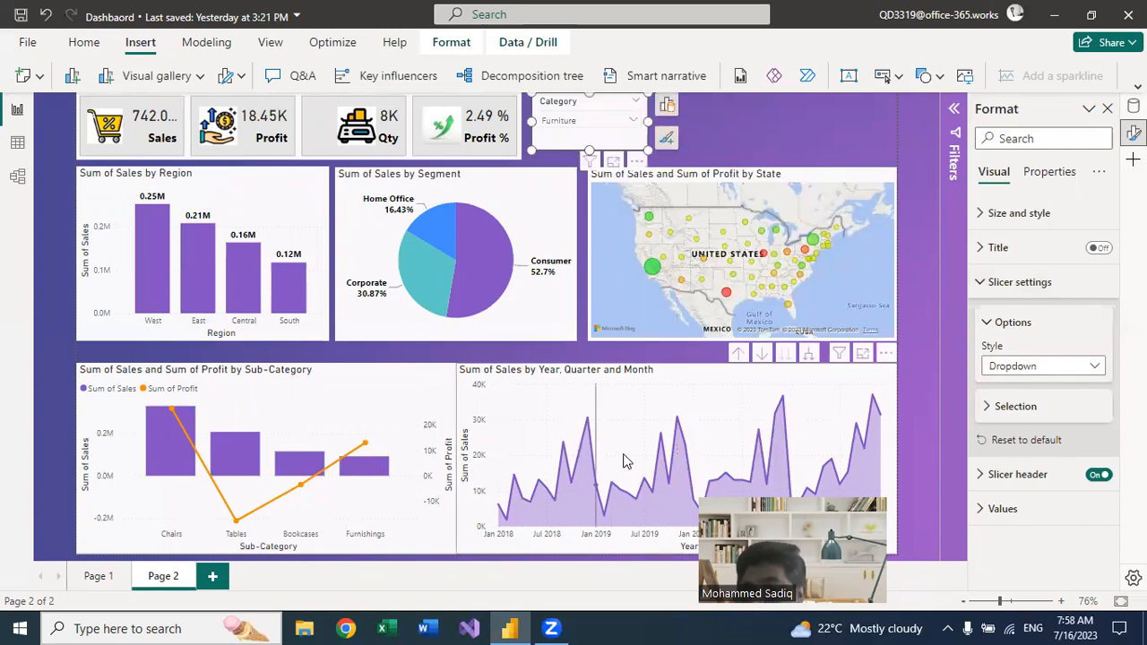
Step: Collapse the area chart's Total labels section and examine its Reference line settings
{"action": "left_click", "coordinate": [843, 402]}
{"action": "scroll", "coordinate": [1014, 403], "scroll_direction": "down", "scroll_amount": 5}
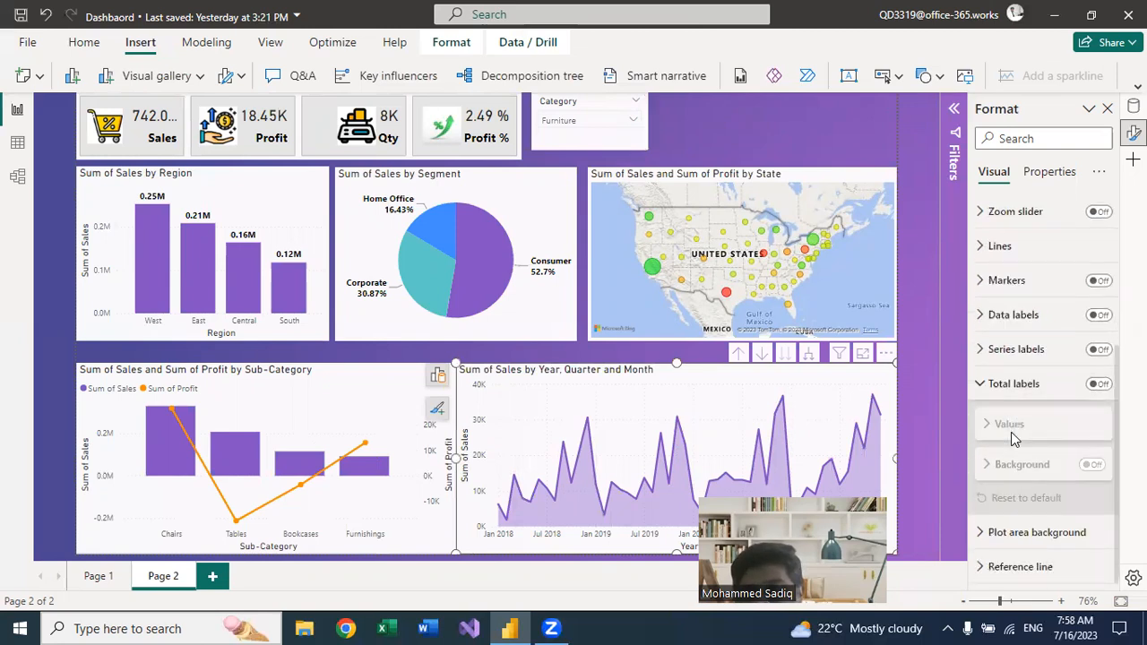
{"action": "left_click", "coordinate": [980, 383]}
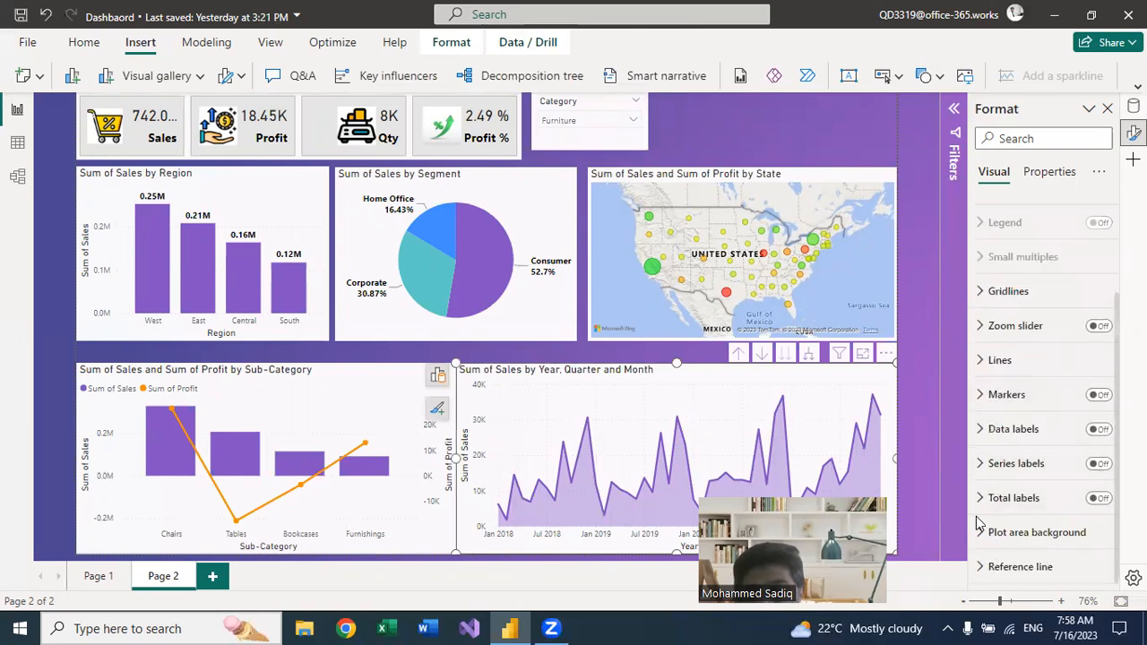
{"action": "left_click", "coordinate": [995, 566]}
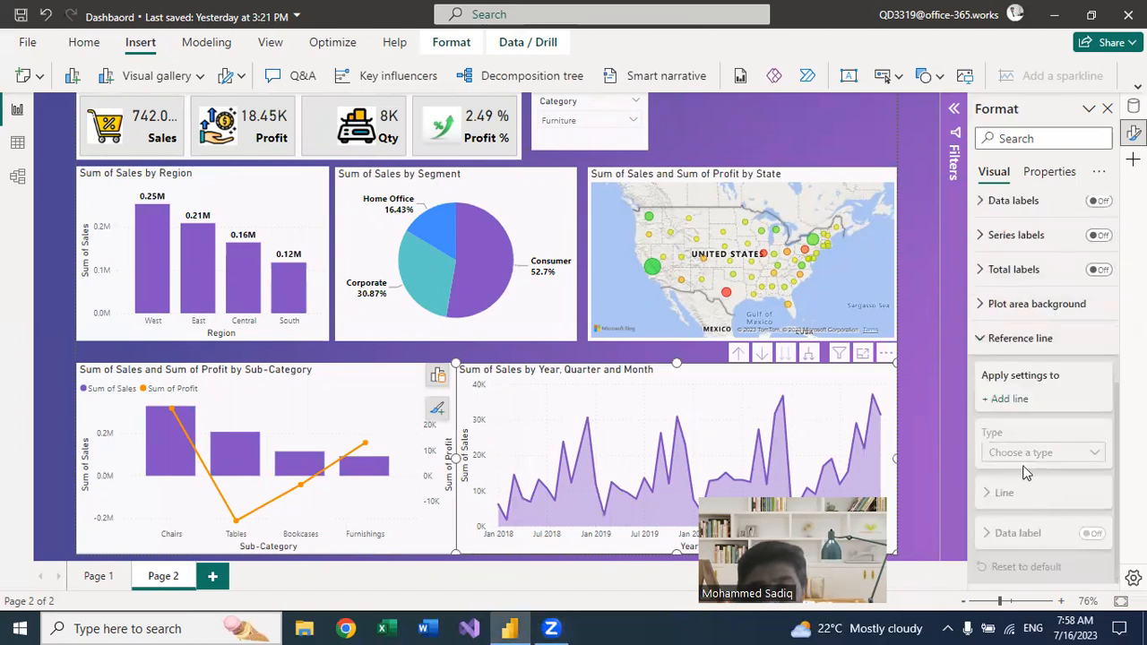
{"action": "left_click", "coordinate": [981, 339]}
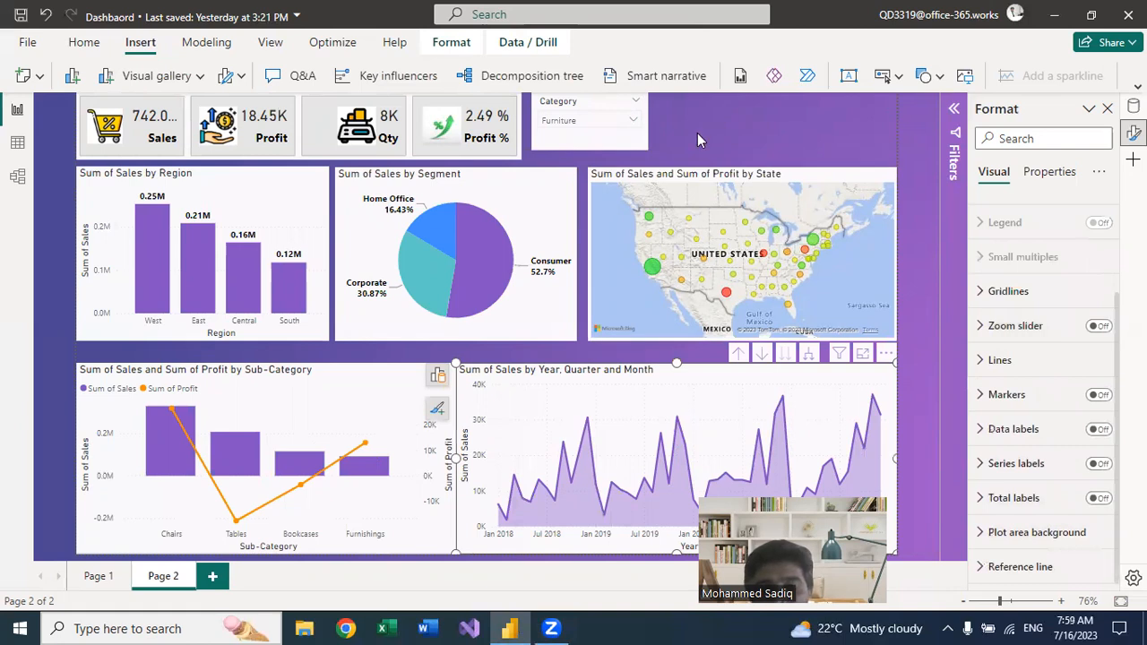
Step: Insert a second slicer with the Year level of Order Date and reduce its height
{"action": "left_click", "coordinate": [101, 348]}
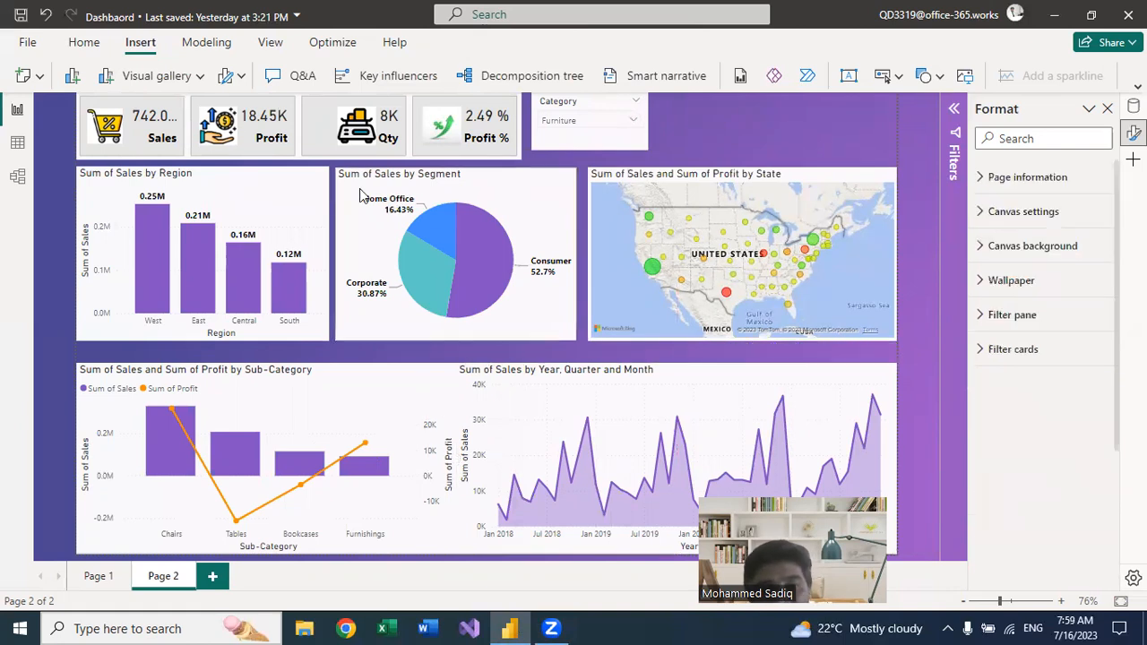
{"action": "left_click", "coordinate": [201, 81]}
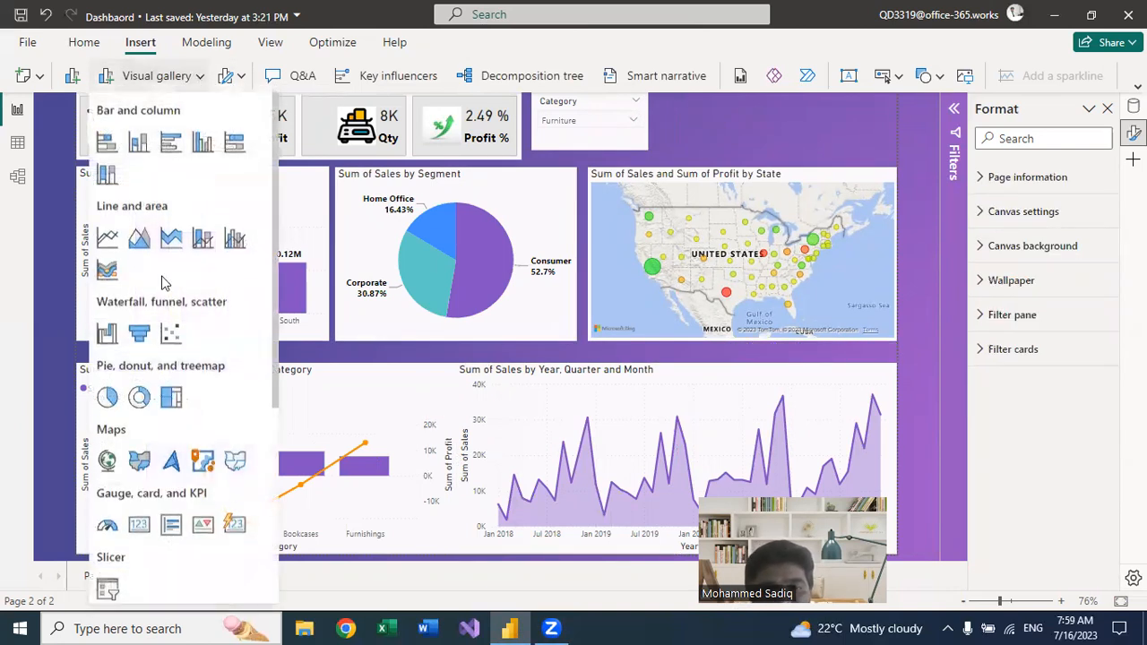
{"action": "scroll", "coordinate": [110, 361], "scroll_direction": "down", "scroll_amount": 4}
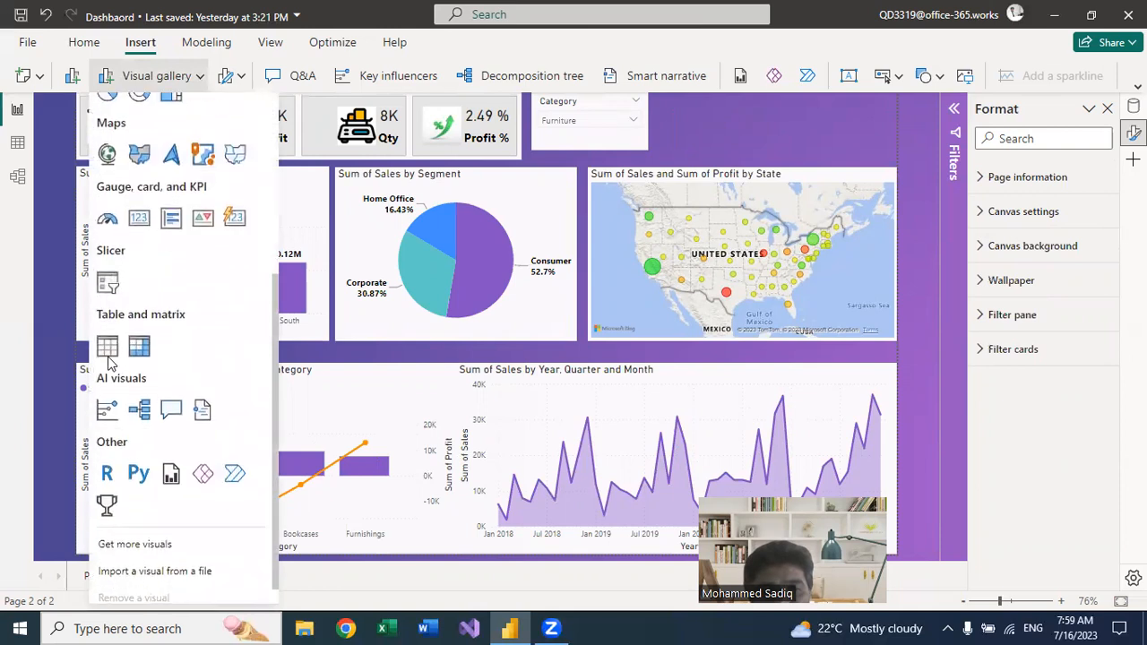
{"action": "left_click", "coordinate": [108, 280]}
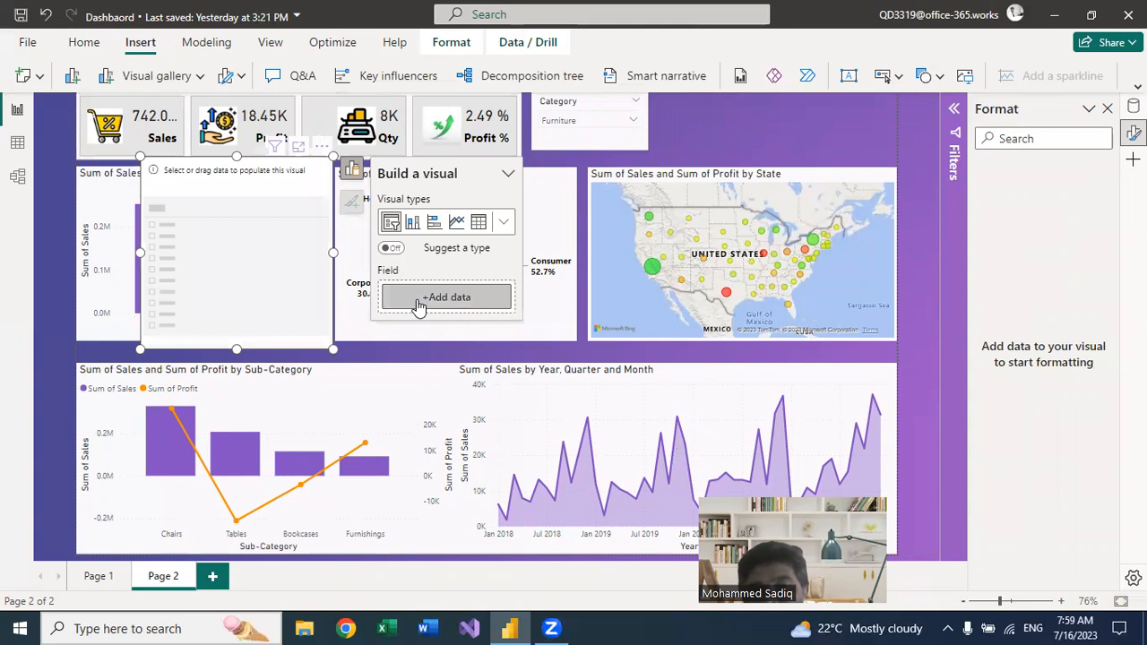
{"action": "left_click", "coordinate": [417, 304]}
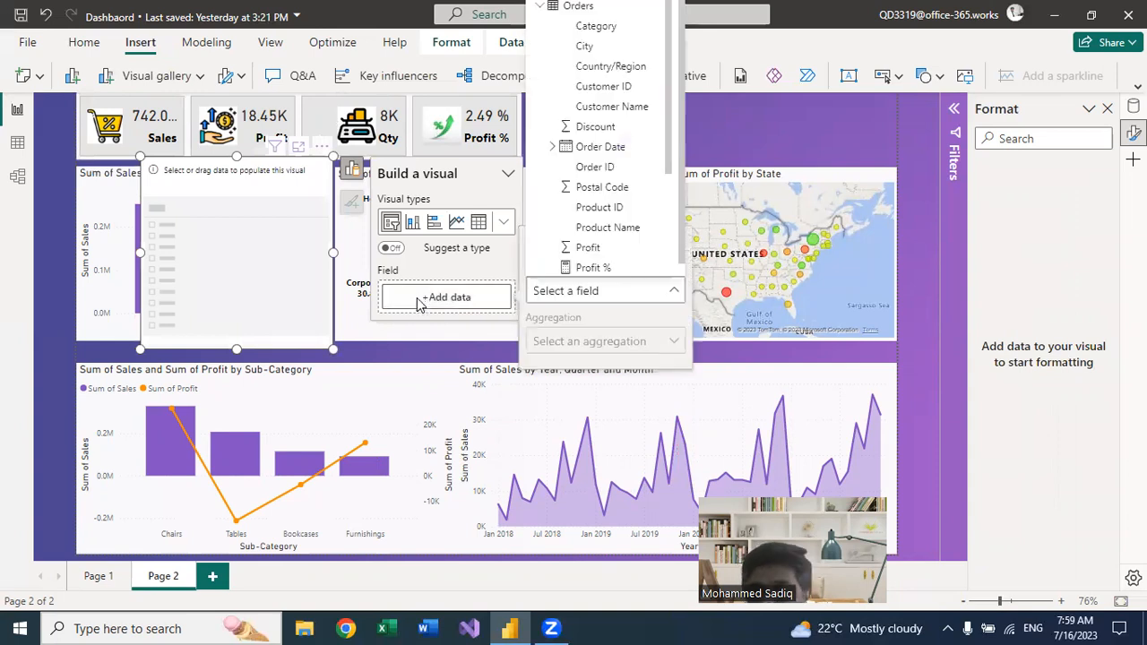
{"action": "left_click", "coordinate": [553, 148]}
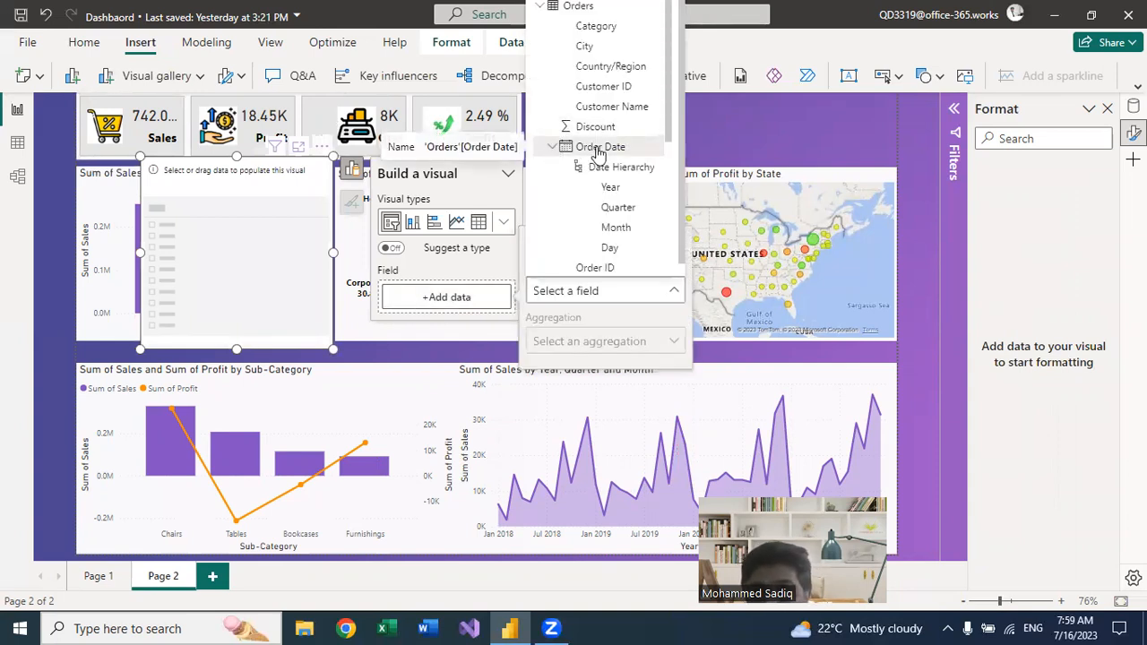
{"action": "left_click", "coordinate": [609, 191]}
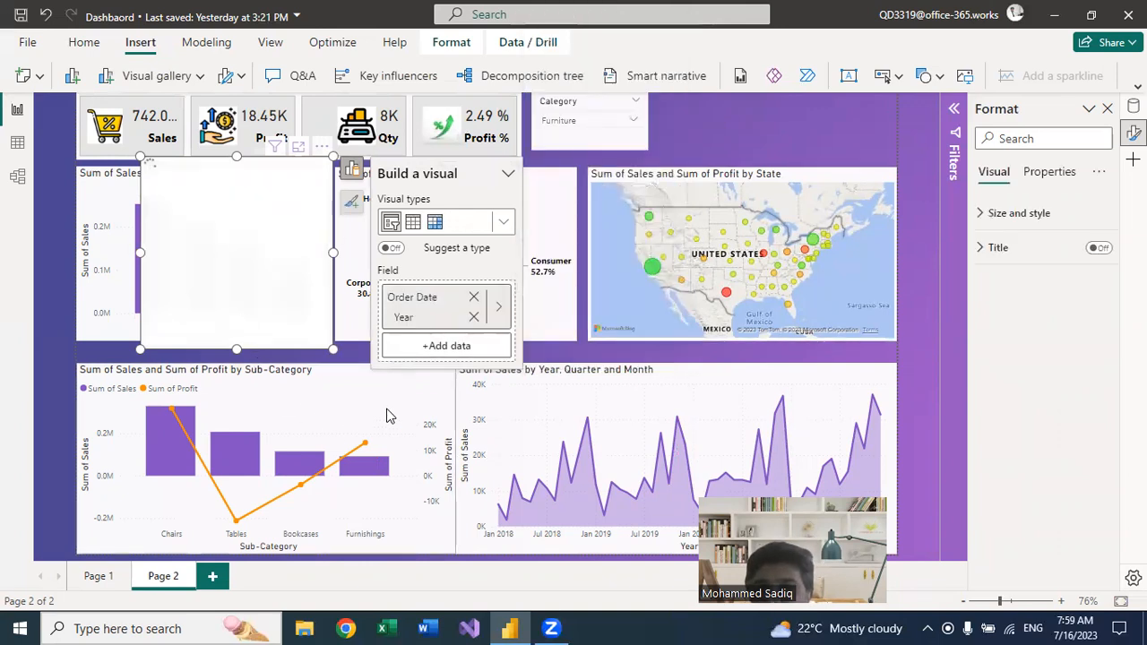
{"action": "left_click_drag", "start_coordinate": [334, 347], "coordinate": [334, 253]}
Step: Try narrowing the Year slicer's range to 2018–2019 and clear the selection
{"action": "left_click_drag", "start_coordinate": [321, 205], "coordinate": [214, 207]}
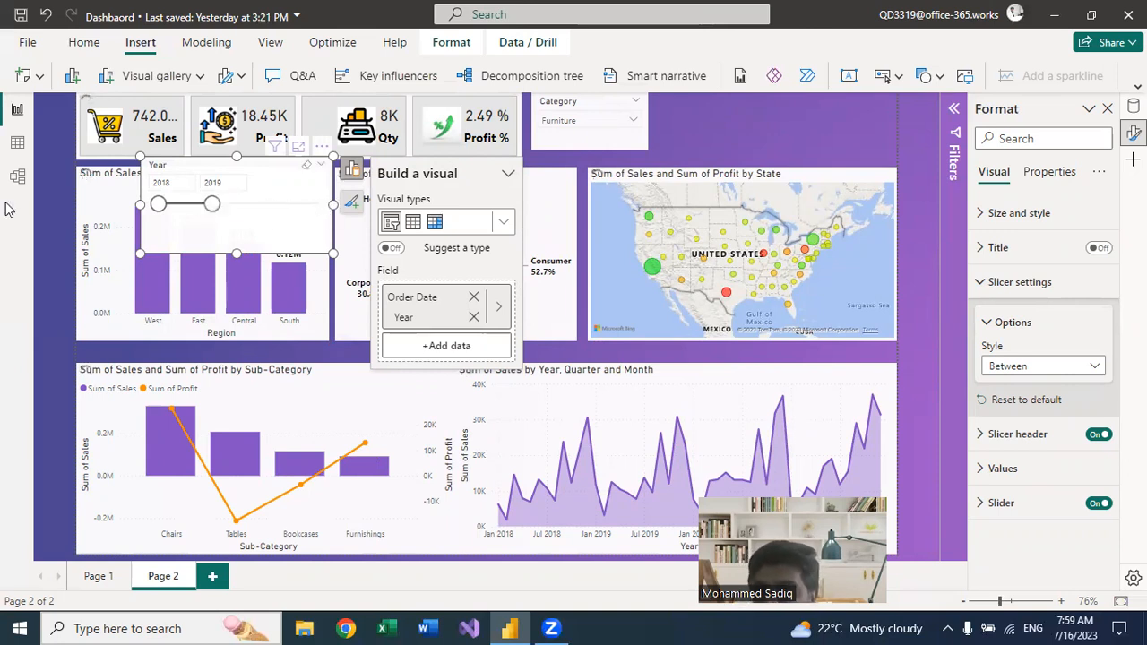
{"action": "left_click", "coordinate": [307, 165]}
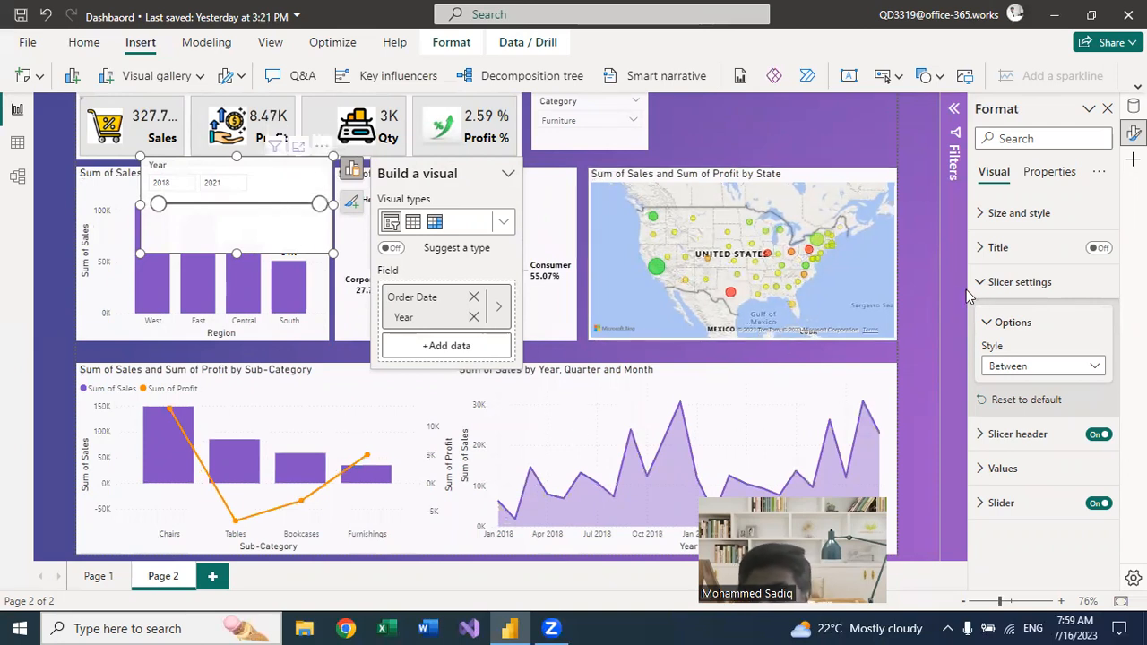
Step: Set the Year slicer's style to Tile and fit it above the state map with all years in one row
{"action": "left_click", "coordinate": [1093, 369]}
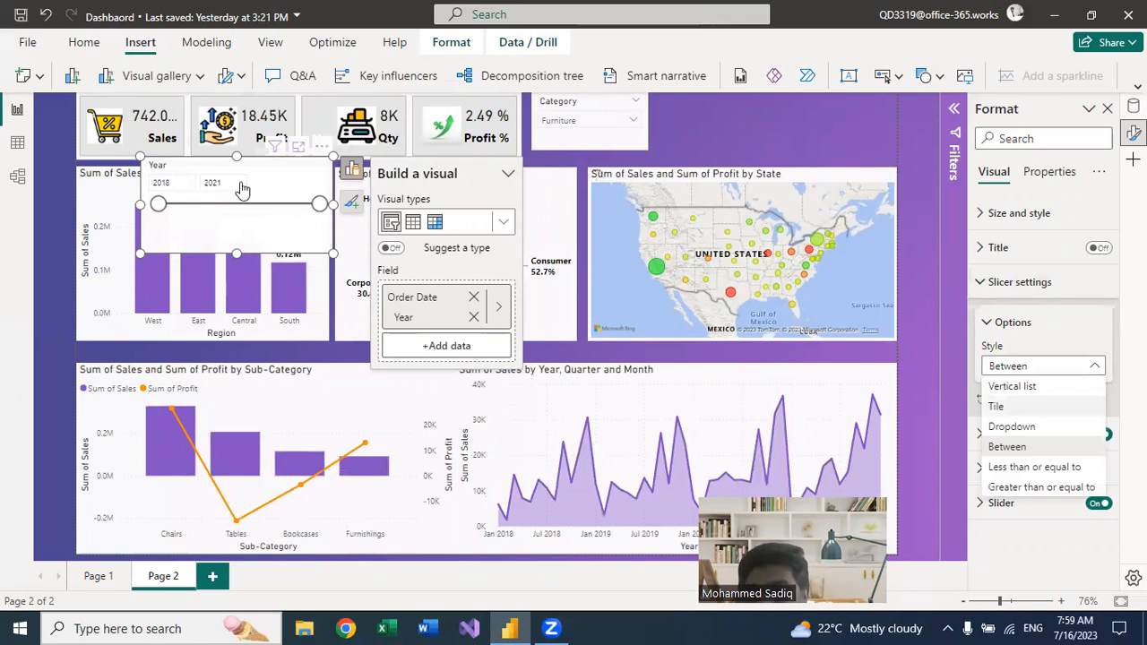
{"action": "left_click", "coordinate": [166, 204]}
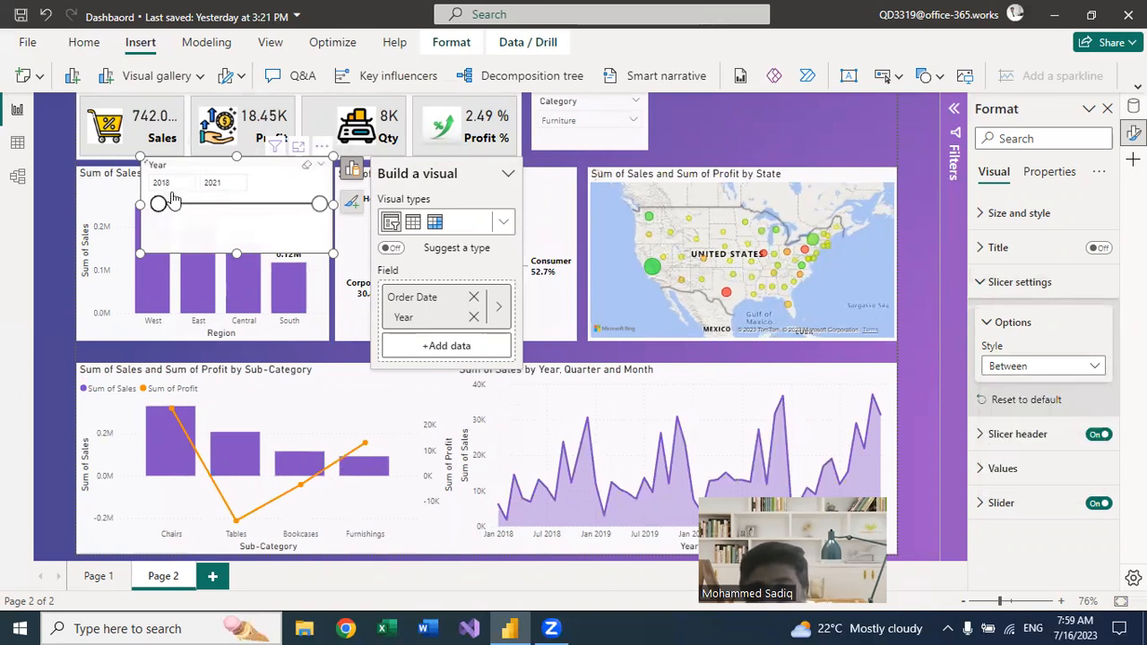
{"action": "left_click_drag", "start_coordinate": [273, 168], "coordinate": [803, 111]}
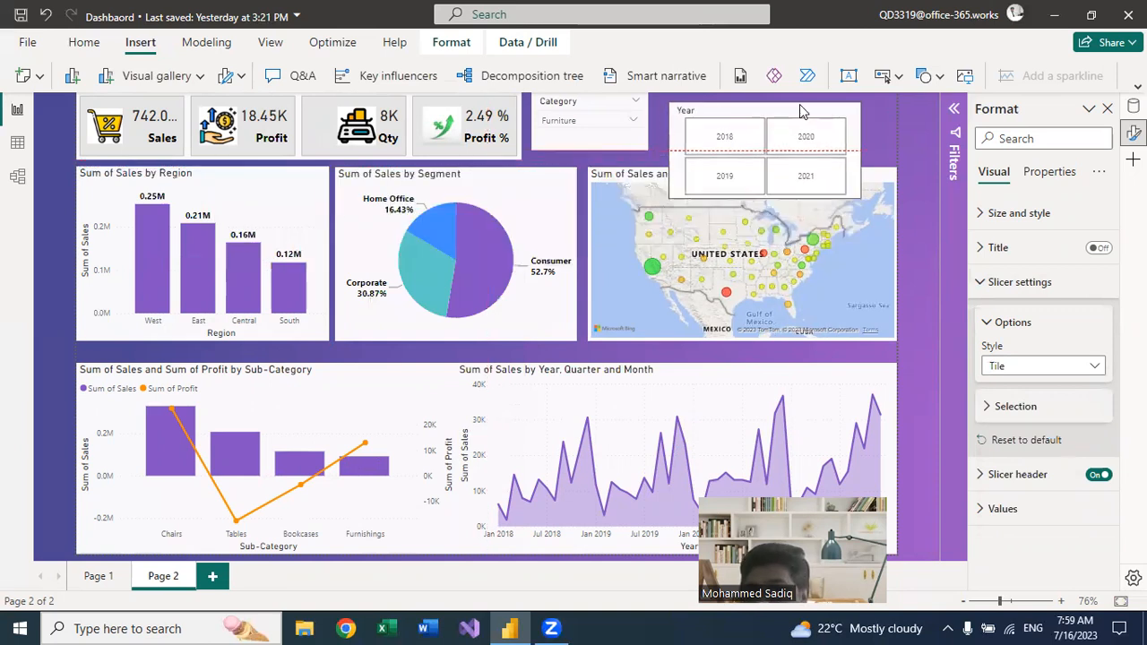
{"action": "left_click_drag", "start_coordinate": [861, 198], "coordinate": [893, 159]}
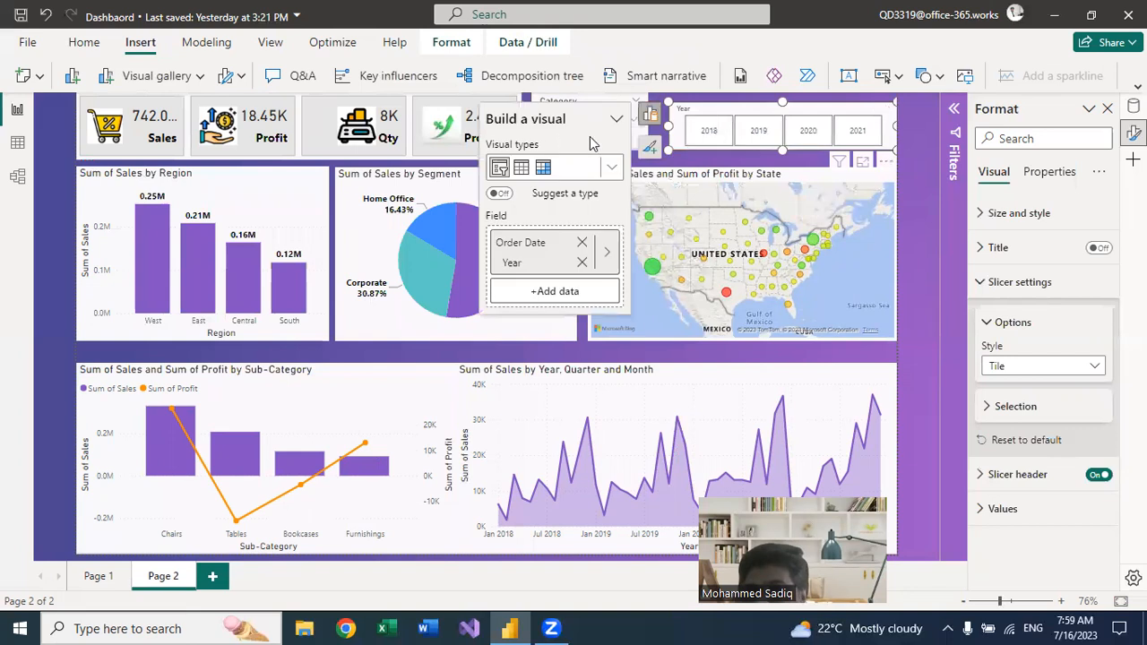
Step: Move the Category slicer slightly down so it lines up with the KPI cards
{"action": "left_click", "coordinate": [660, 106]}
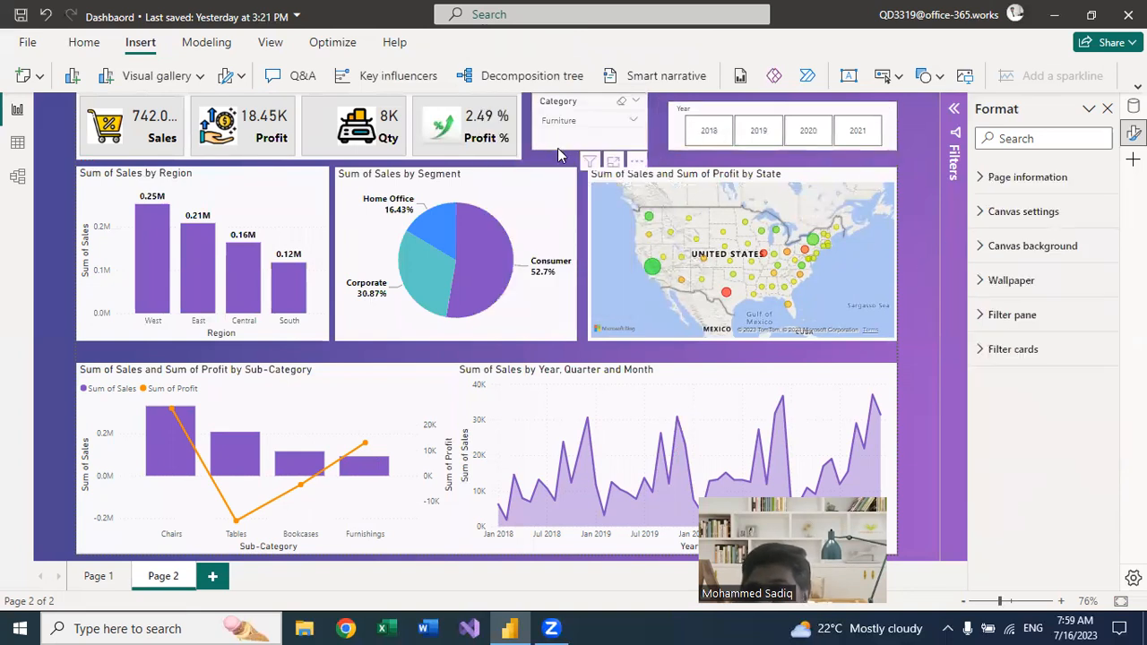
{"action": "left_click", "coordinate": [557, 147]}
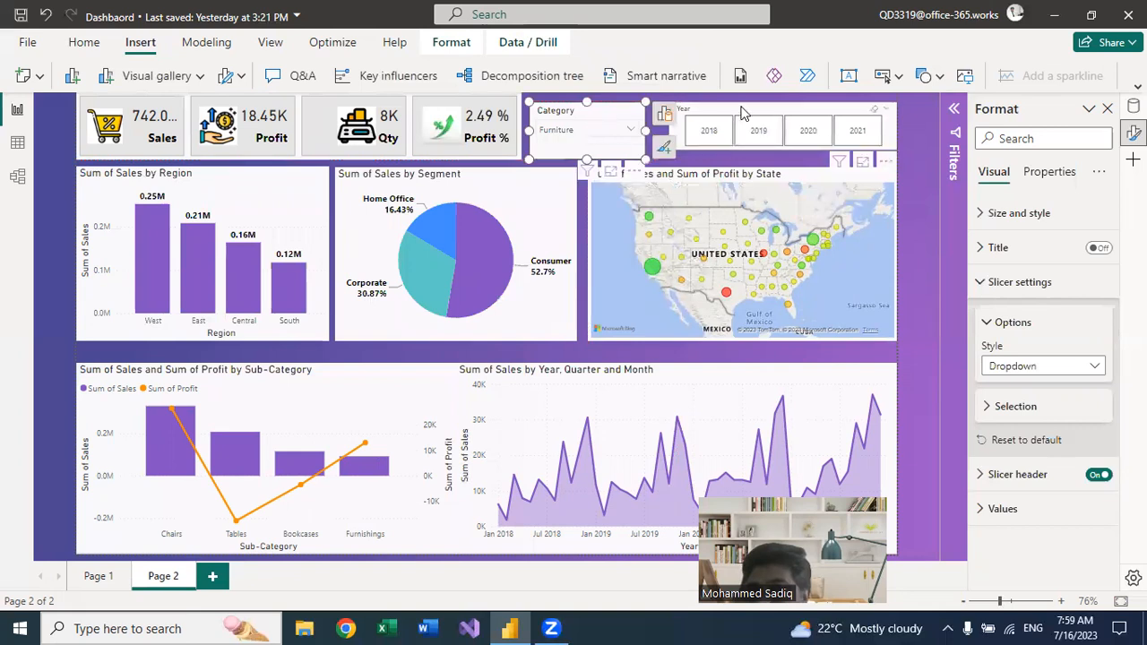
Step: Turn on Show summary in the Year slicer's header text settings
{"action": "left_click", "coordinate": [730, 146]}
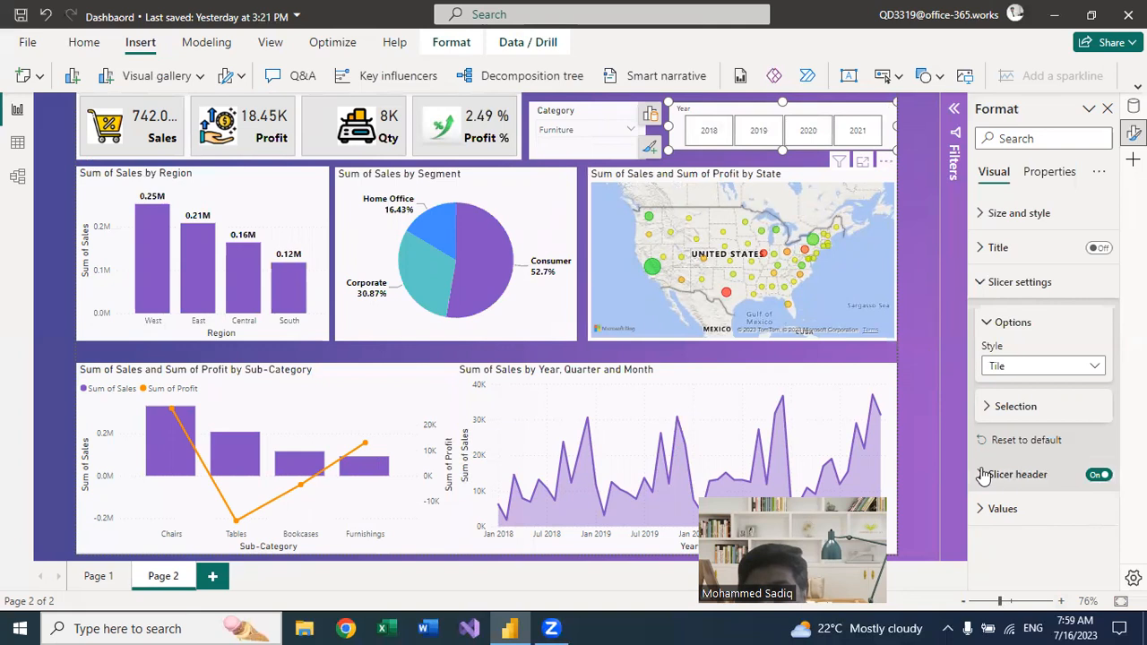
{"action": "left_click", "coordinate": [982, 283]}
{"action": "left_click", "coordinate": [1100, 250]}
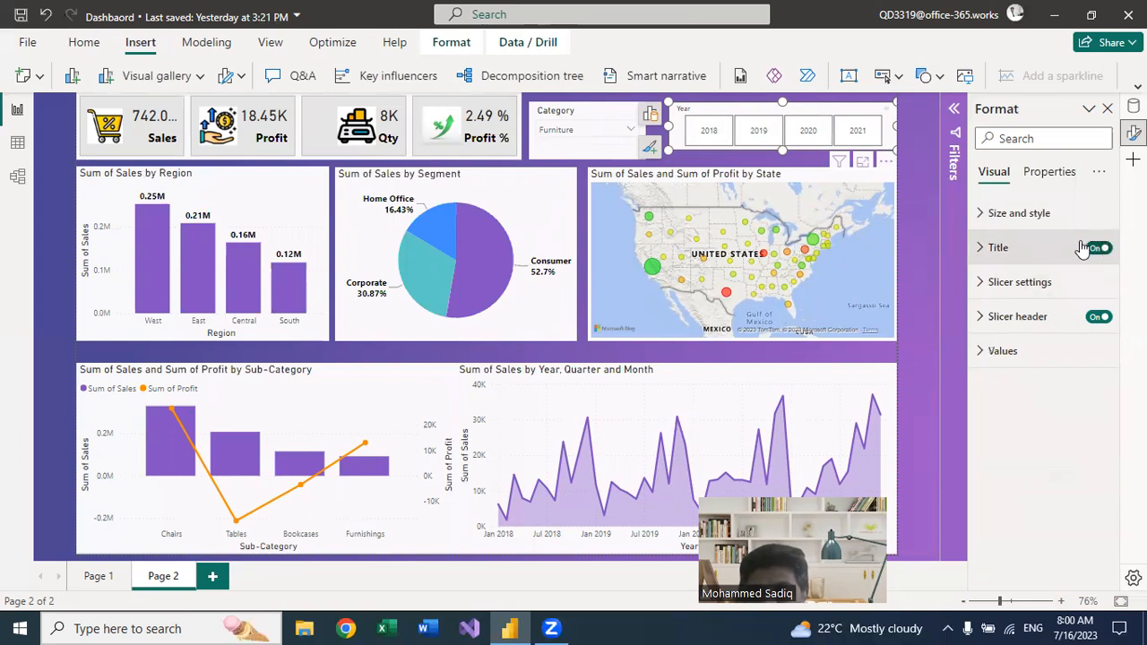
{"action": "left_click", "coordinate": [980, 318]}
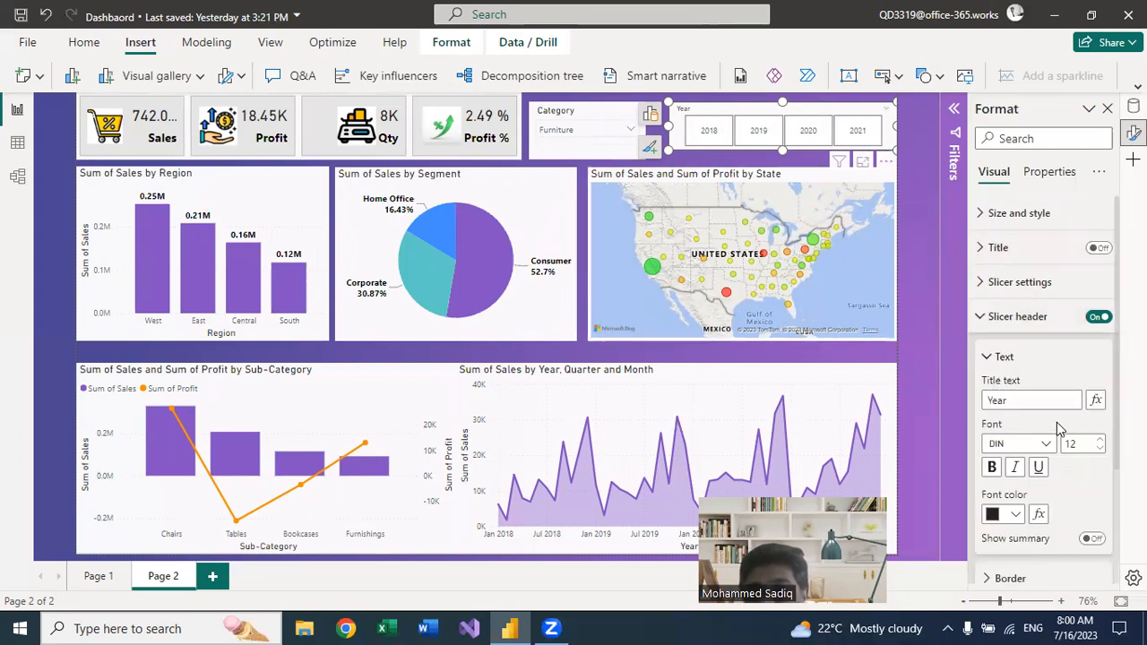
{"action": "scroll", "coordinate": [1058, 430], "scroll_direction": "down", "scroll_amount": 3}
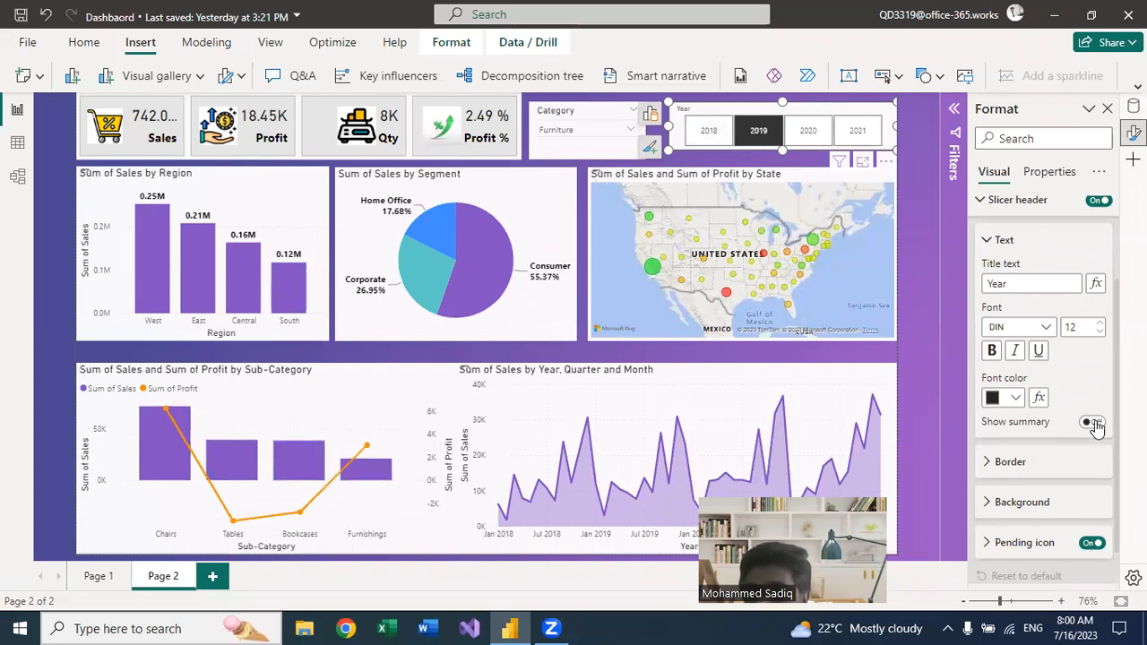
{"action": "left_click", "coordinate": [1098, 426]}
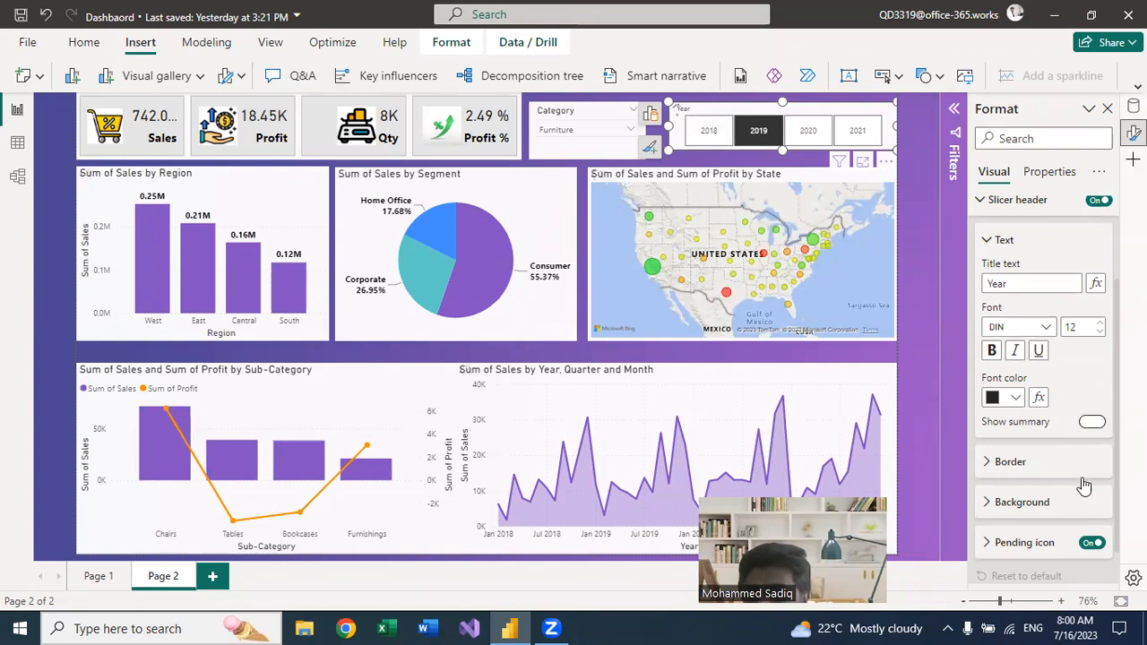
{"action": "left_click", "coordinate": [1093, 423]}
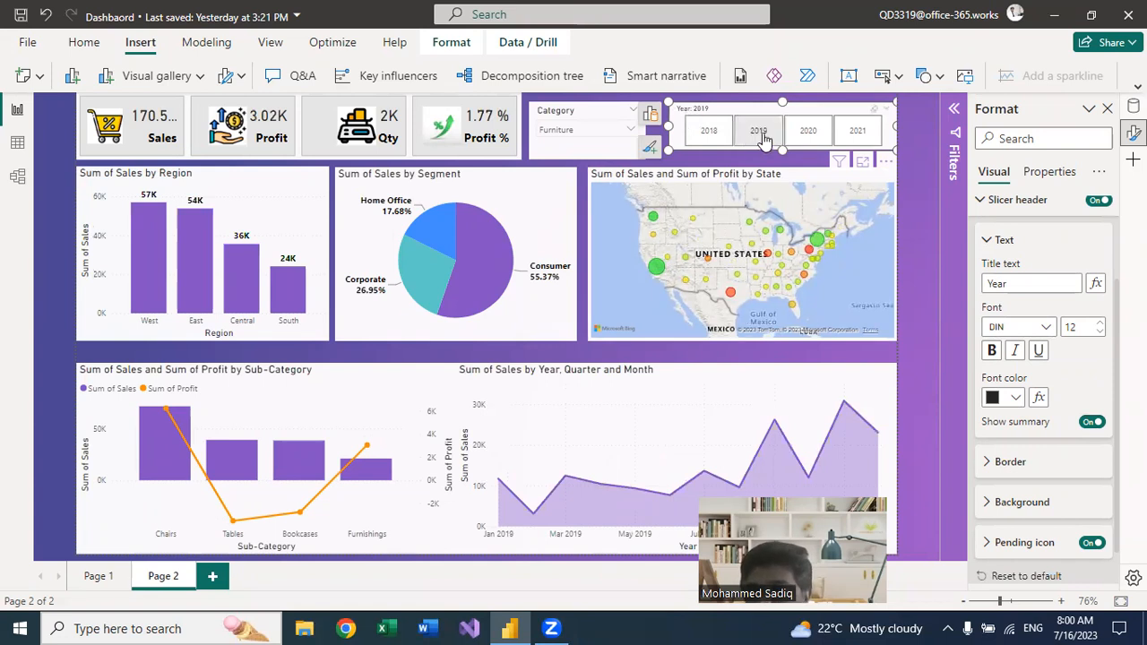
Step: Switch the Year slicer's selection to 2018 and clear the Category slicer's Furniture filter
{"action": "left_click", "coordinate": [756, 137]}
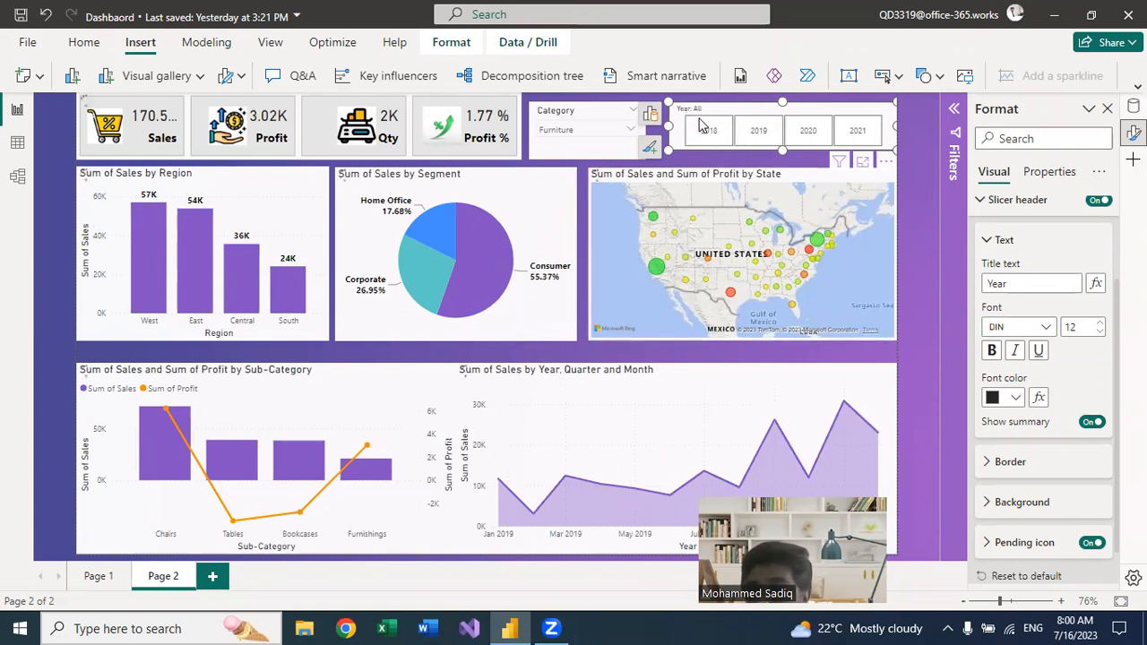
{"action": "left_click", "coordinate": [859, 133]}
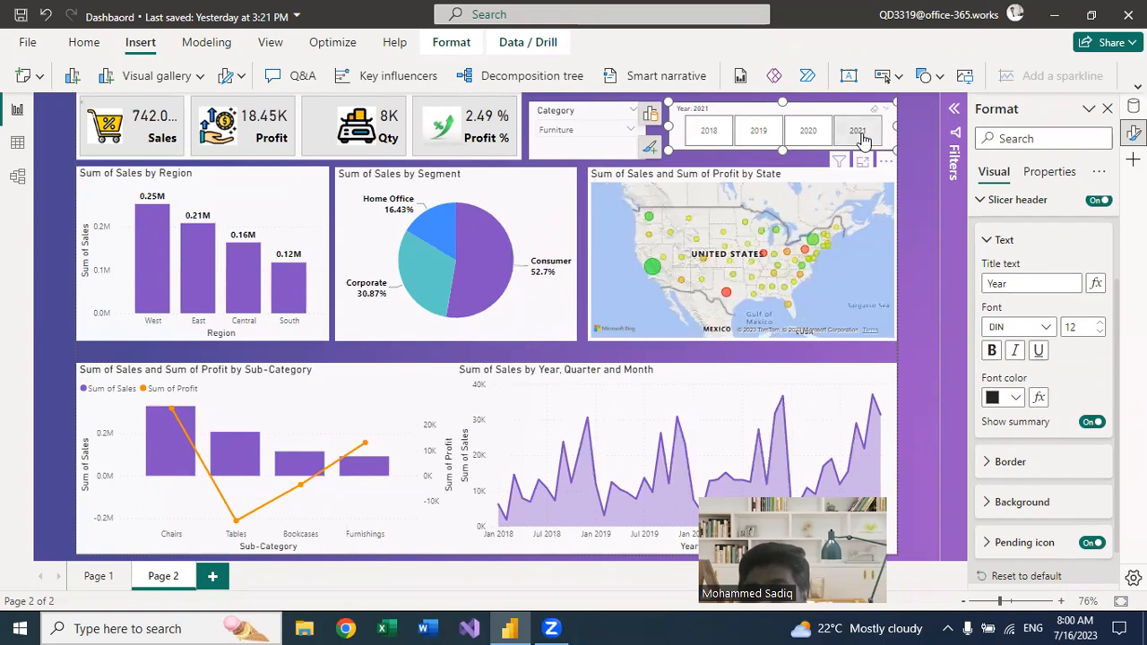
{"action": "left_click", "coordinate": [722, 132]}
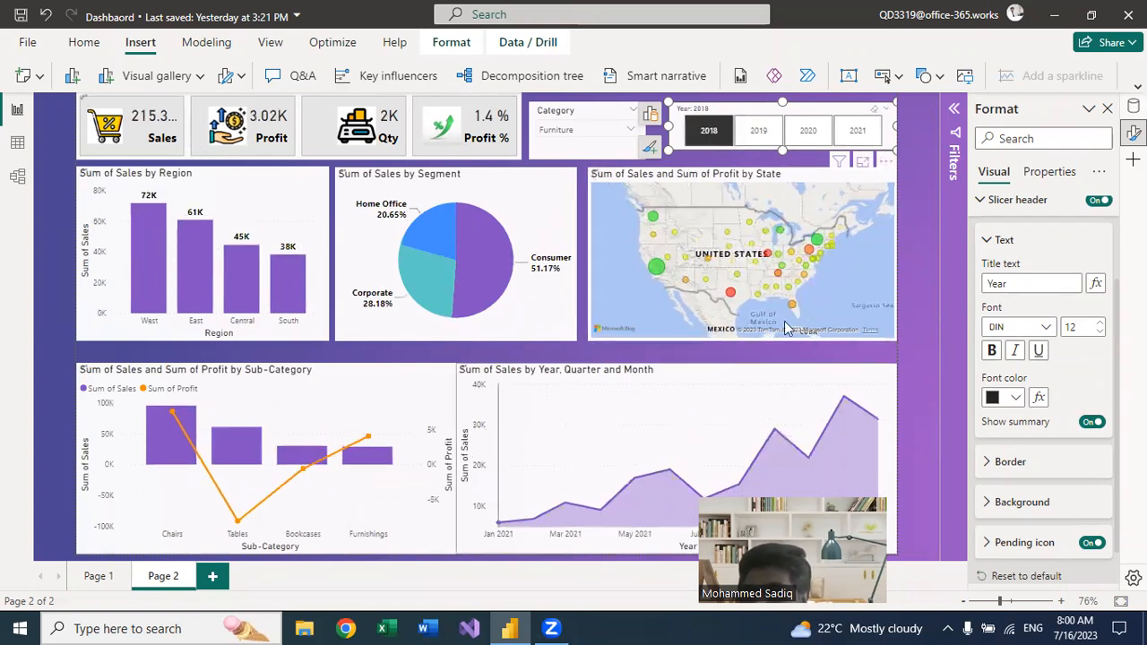
{"action": "left_click", "coordinate": [619, 111]}
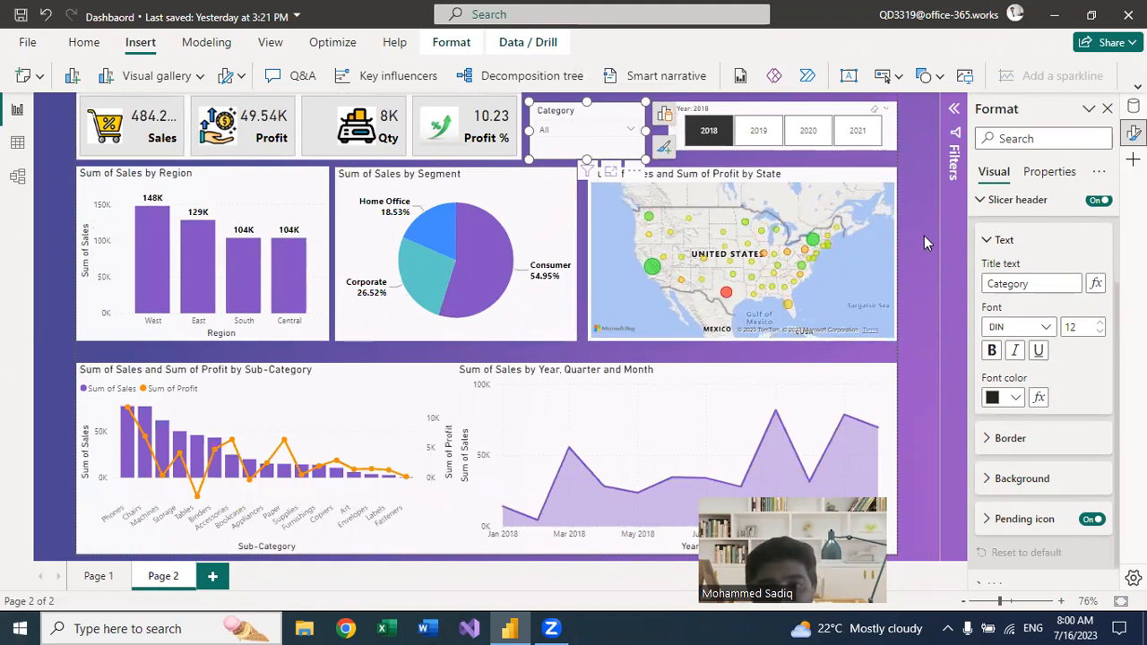
{"action": "key", "text": "Escape"}
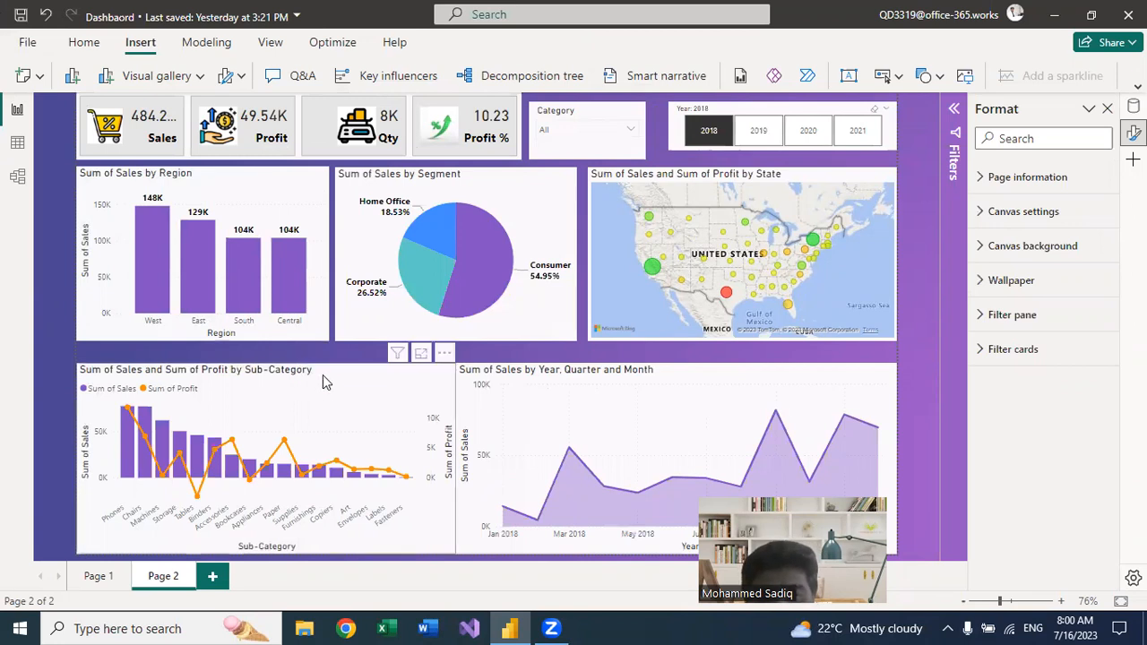
Step: Try to enlarge the Sub-Category combo chart slightly in width and height
{"action": "left_click", "coordinate": [455, 441]}
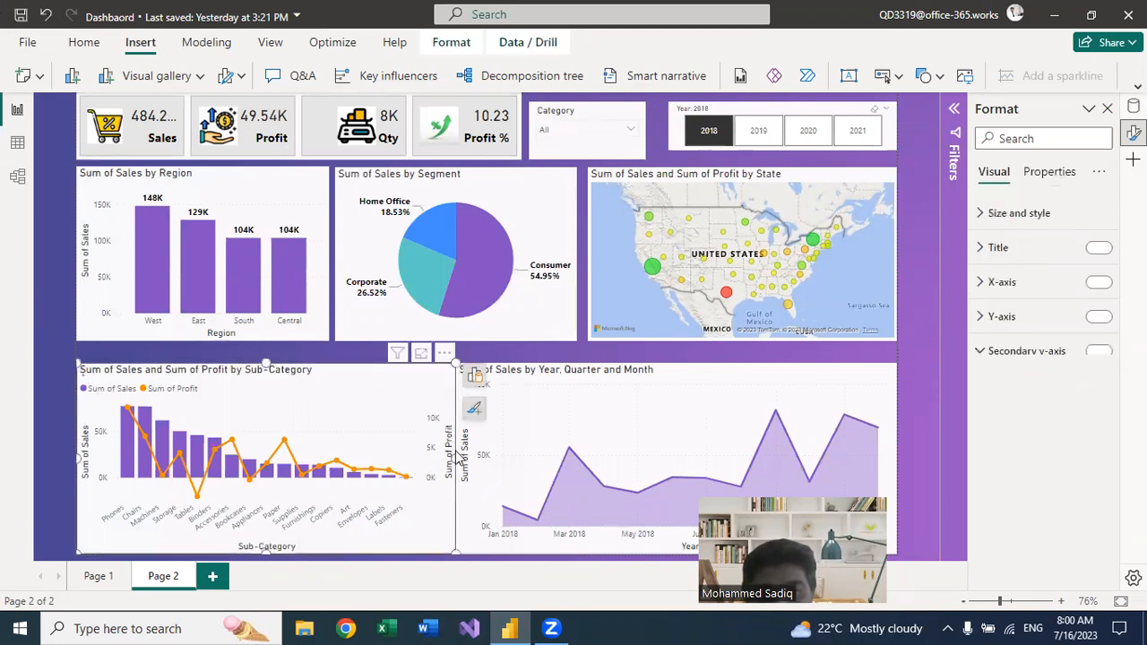
{"action": "left_click_drag", "start_coordinate": [454, 459], "coordinate": [461, 473]}
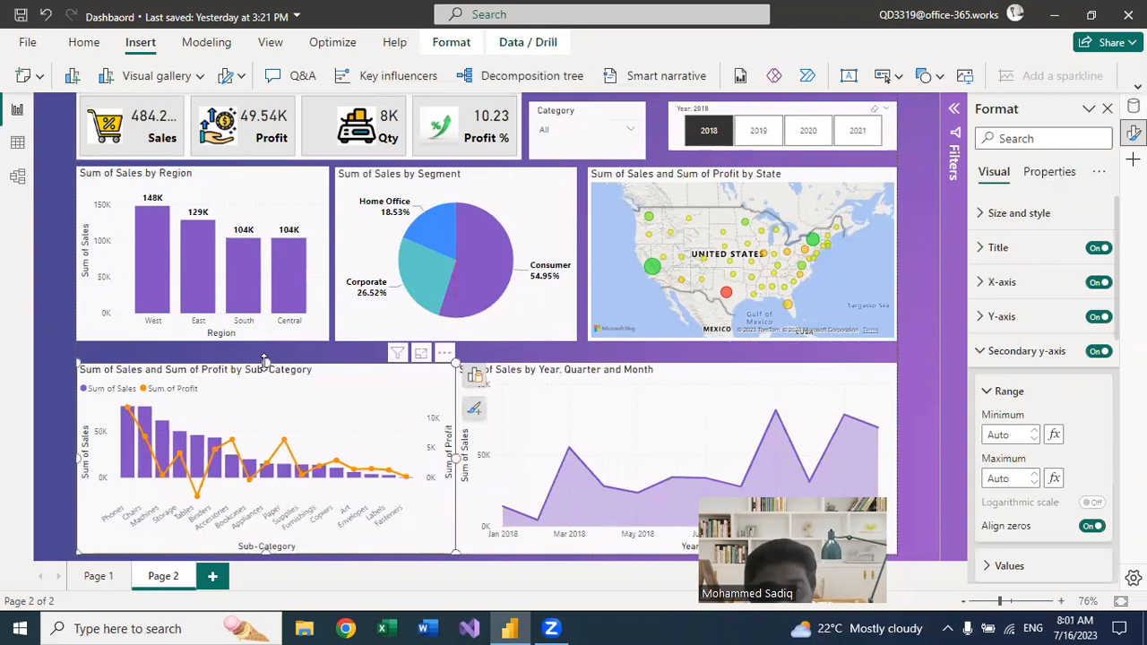
{"action": "left_click_drag", "start_coordinate": [266, 362], "coordinate": [273, 358]}
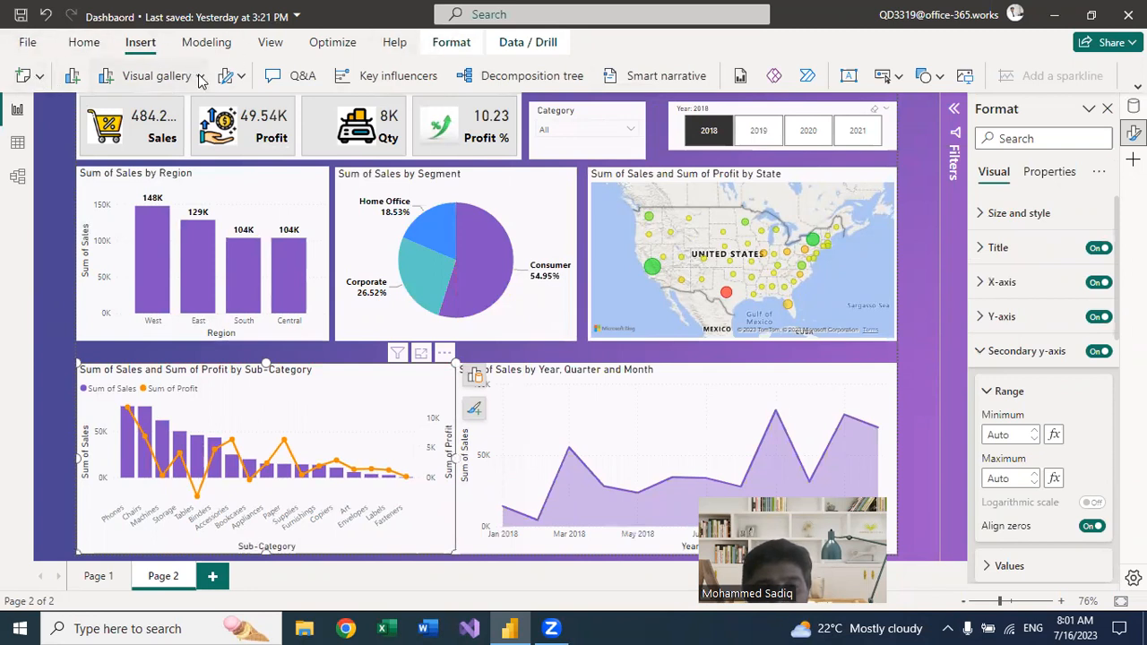
Step: Apply the dark Innovate theme to the report
{"action": "left_click", "coordinate": [271, 45]}
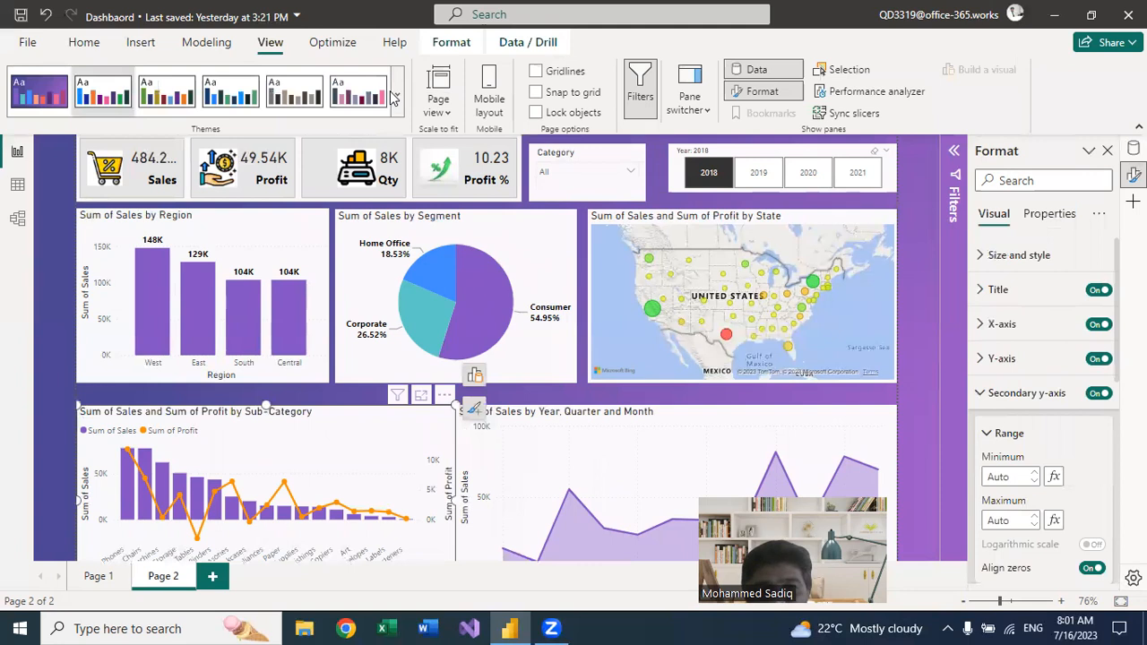
{"action": "left_click", "coordinate": [401, 95]}
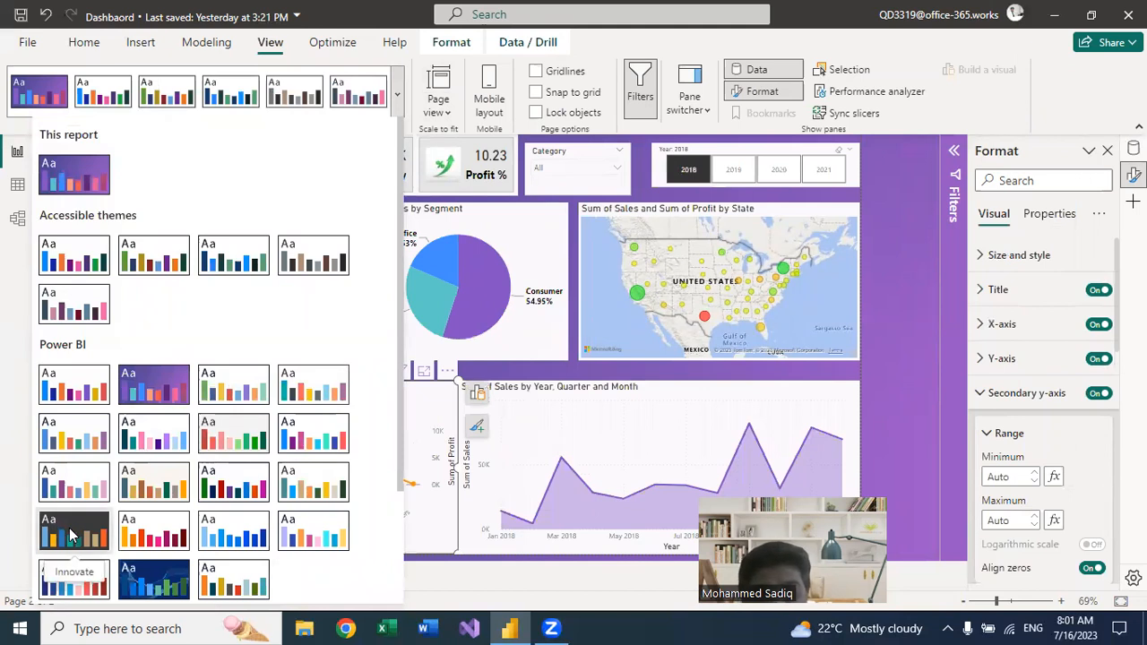
{"action": "scroll", "coordinate": [72, 535], "scroll_direction": "down", "scroll_amount": 3}
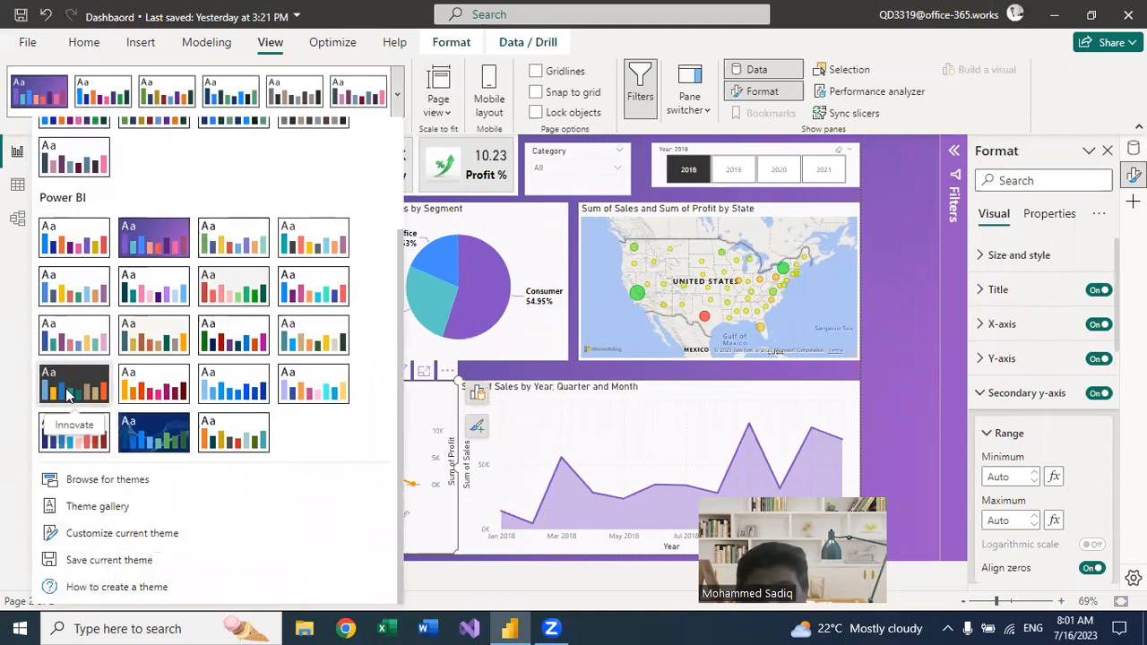
{"action": "left_click", "coordinate": [71, 374]}
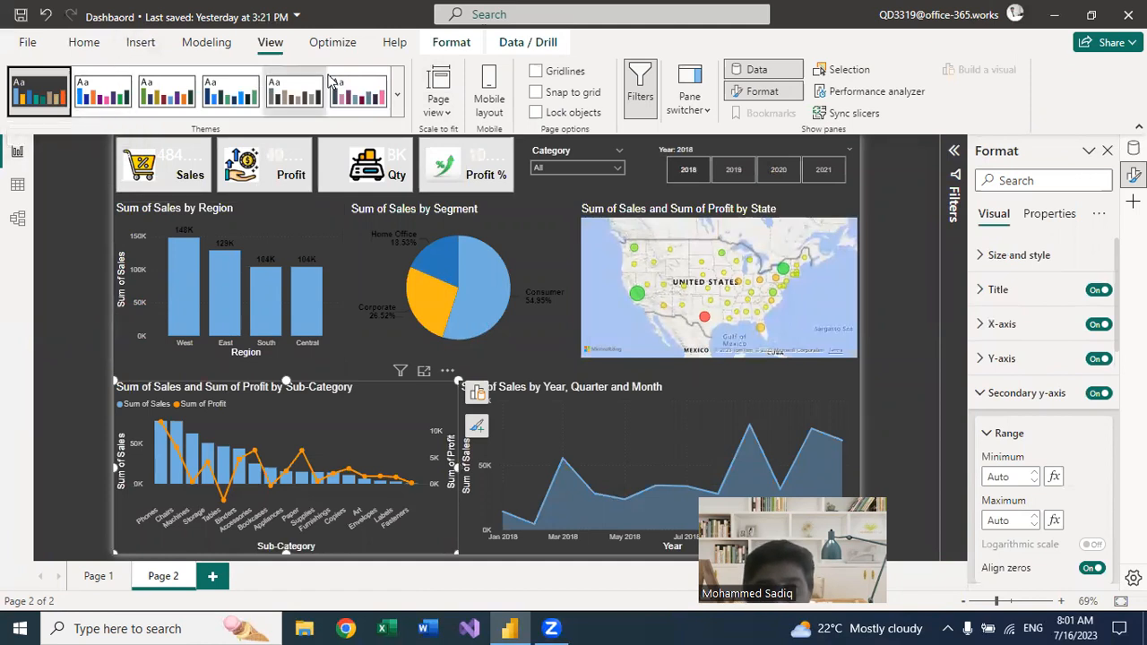
Step: Change the report theme to the blue Tidal theme
{"action": "left_click", "coordinate": [397, 100]}
{"action": "scroll", "coordinate": [202, 345], "scroll_direction": "down", "scroll_amount": 3}
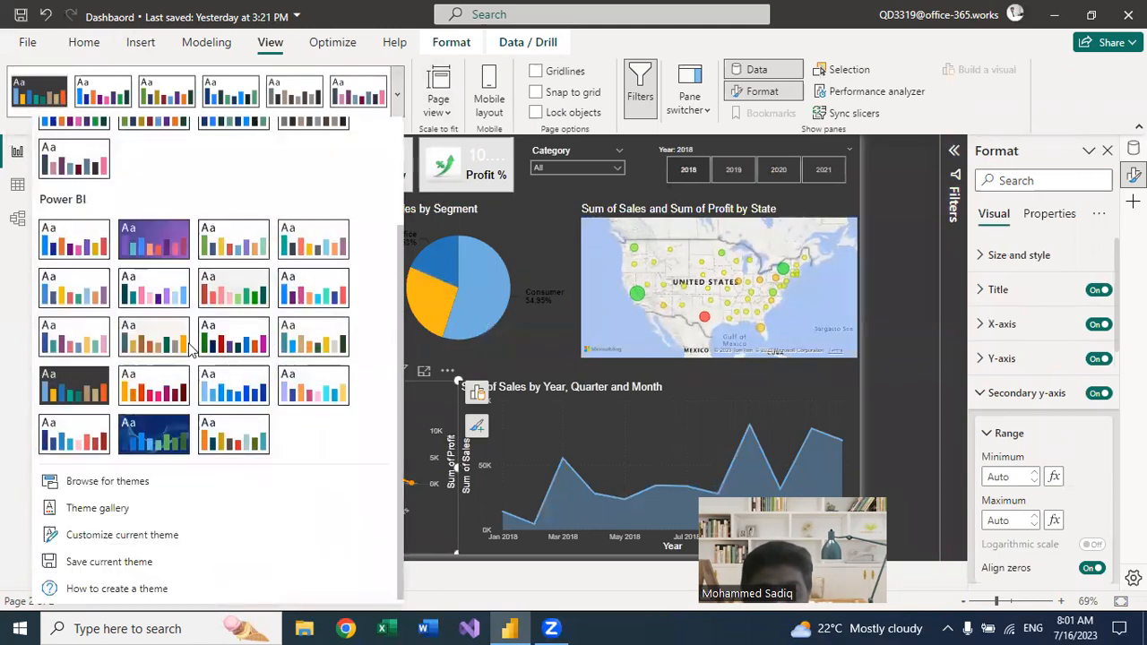
{"action": "left_click", "coordinate": [152, 429]}
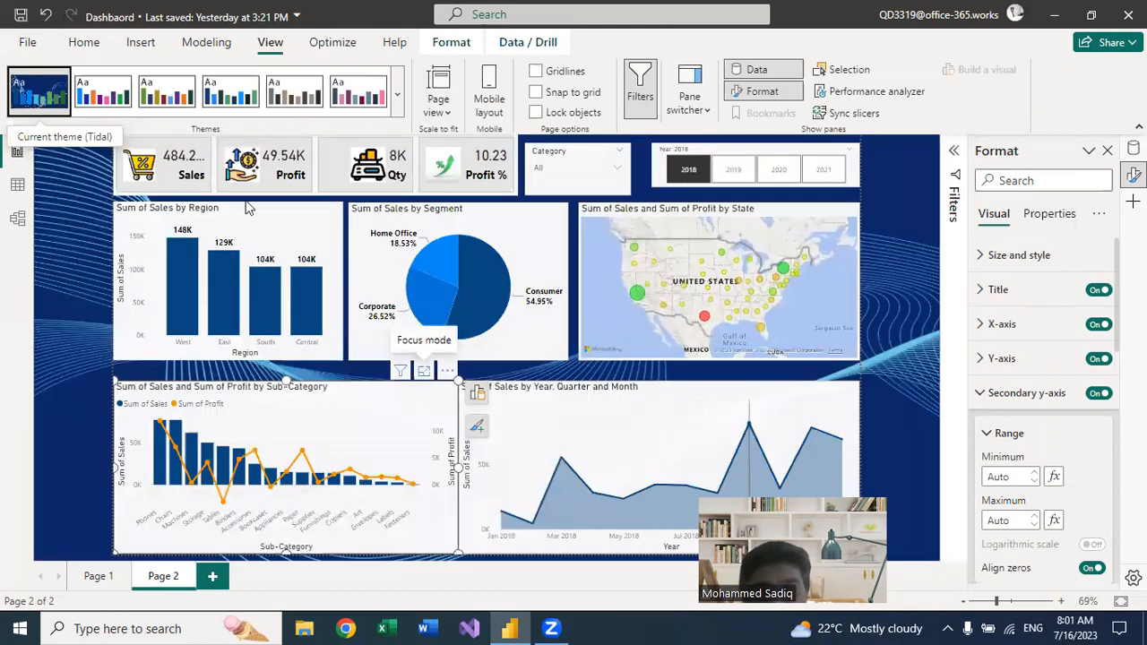
Step: Switch the report back to the purple gradient theme among the Power BI themes
{"action": "left_click", "coordinate": [398, 100]}
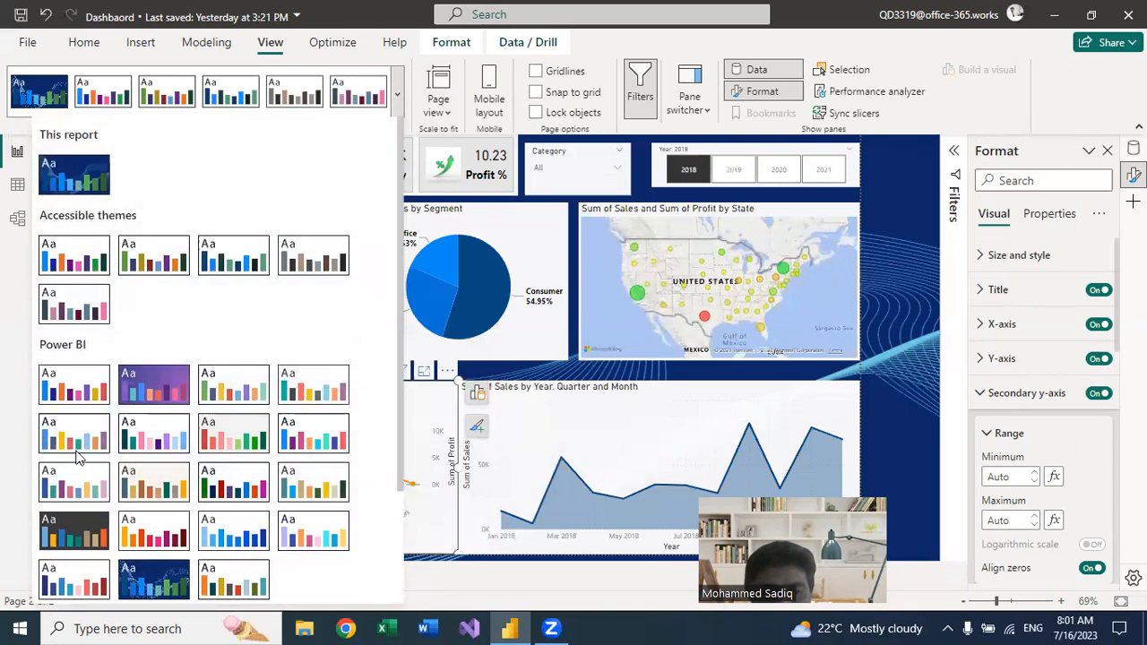
{"action": "scroll", "coordinate": [166, 437], "scroll_direction": "down", "scroll_amount": 2}
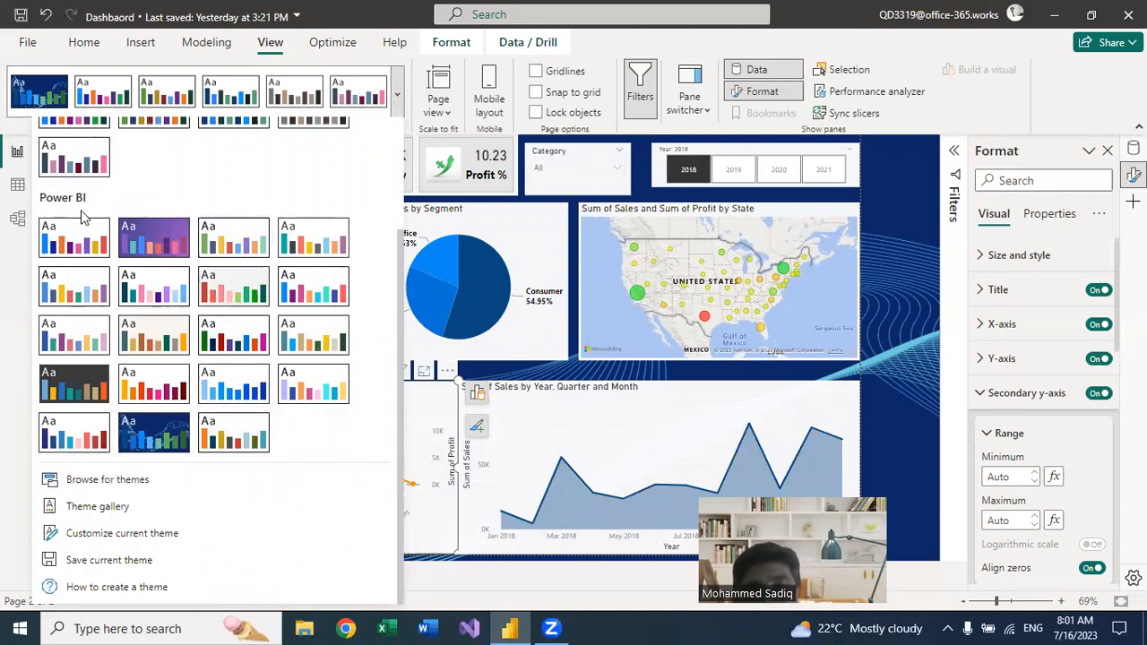
{"action": "scroll", "coordinate": [93, 247], "scroll_direction": "up", "scroll_amount": 2}
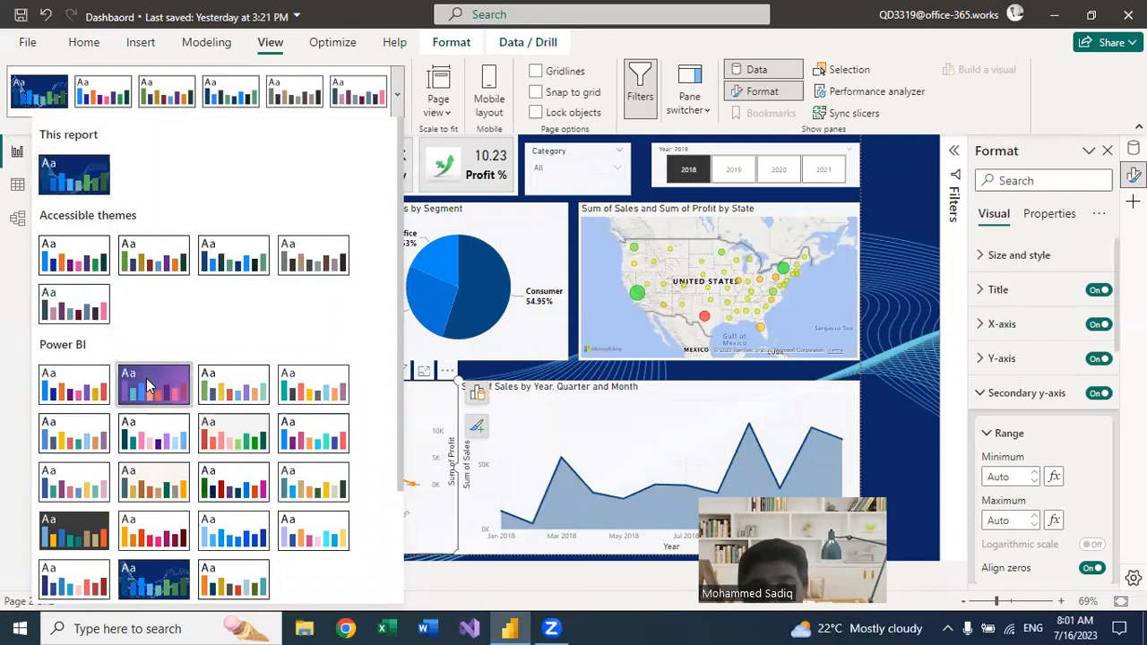
{"action": "key", "text": "Escape"}
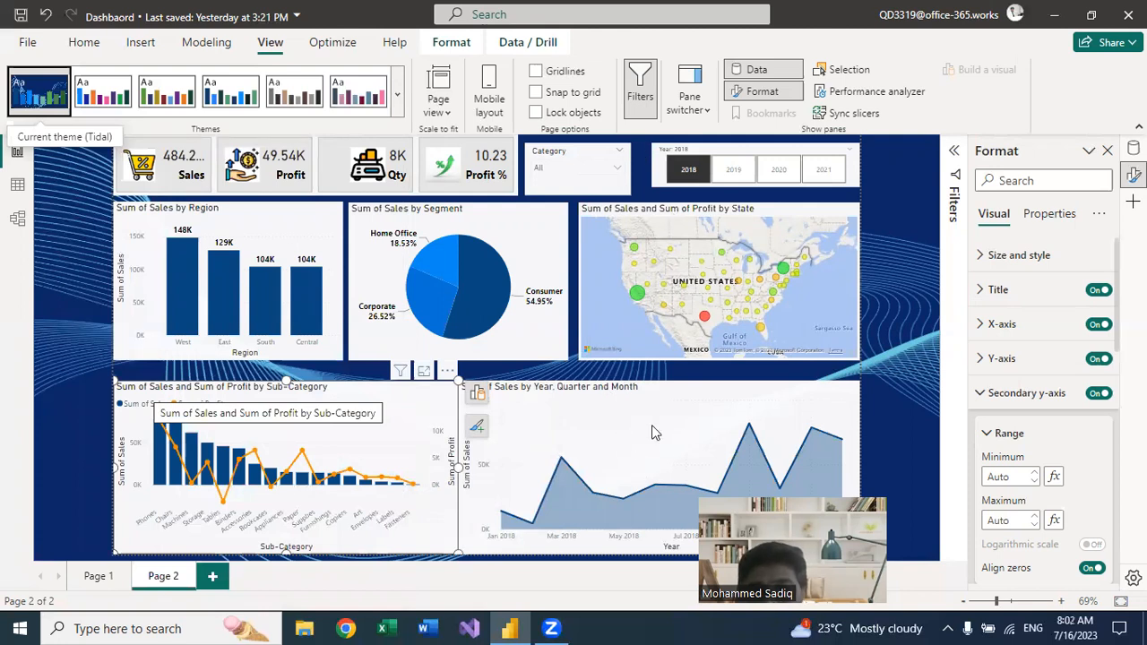
Step: Narrow the monthly sales area chart slightly to leave a gap beside the Sub-Category chart
{"action": "left_click", "coordinate": [721, 399]}
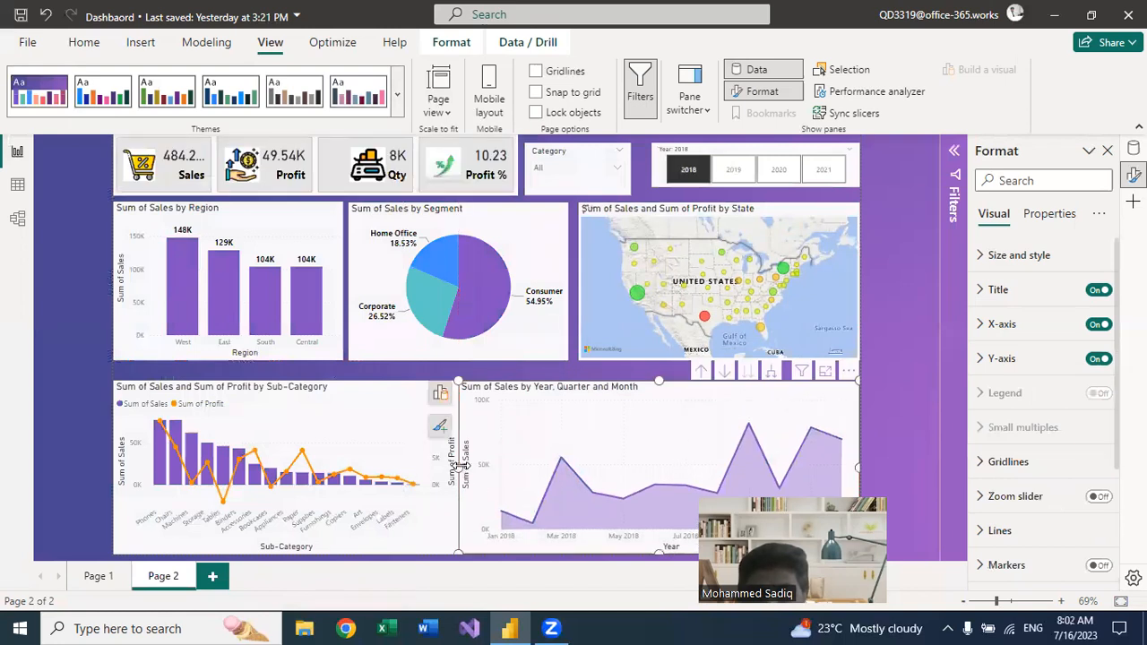
{"action": "left_click_drag", "start_coordinate": [461, 466], "coordinate": [467, 467]}
{"action": "left_click", "coordinate": [371, 363]}
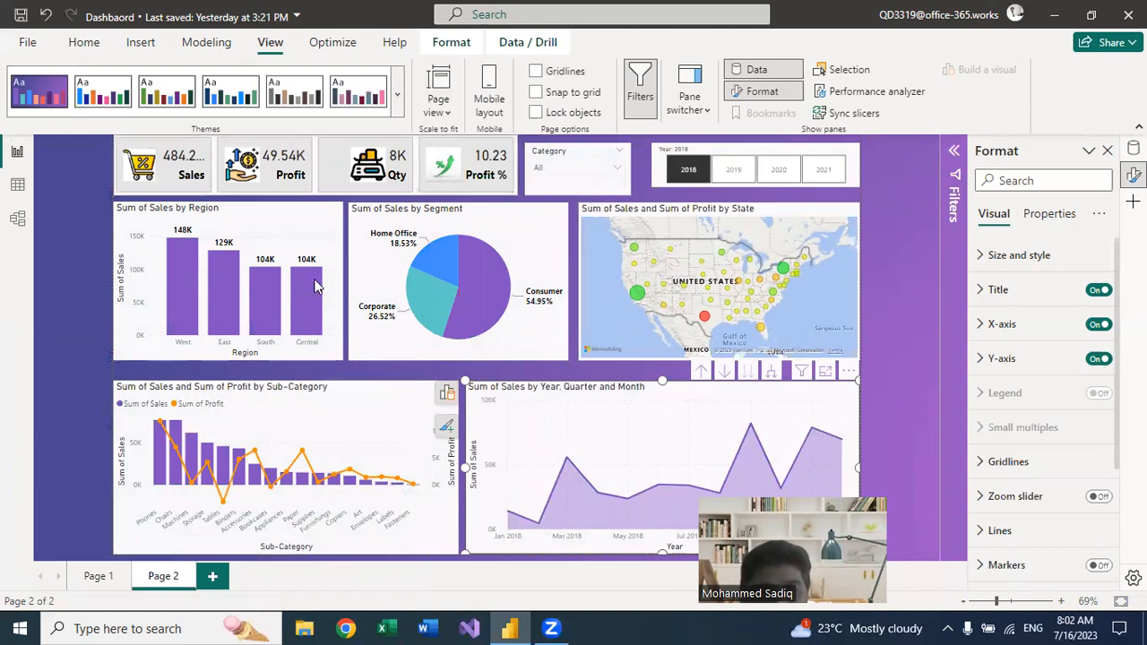
Step: Extend the Segment pie chart and the Region column chart downward to matching heights, just above the charts below
{"action": "left_click", "coordinate": [461, 355]}
{"action": "left_click_drag", "start_coordinate": [458, 361], "coordinate": [458, 370]}
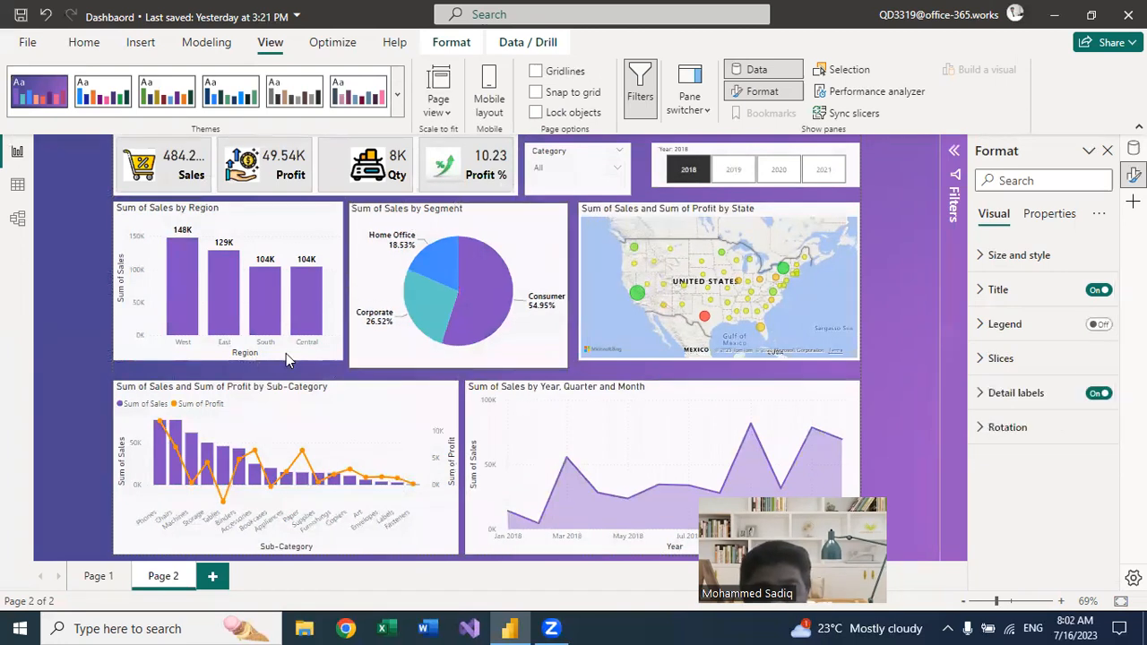
{"action": "left_click_drag", "start_coordinate": [230, 359], "coordinate": [230, 376]}
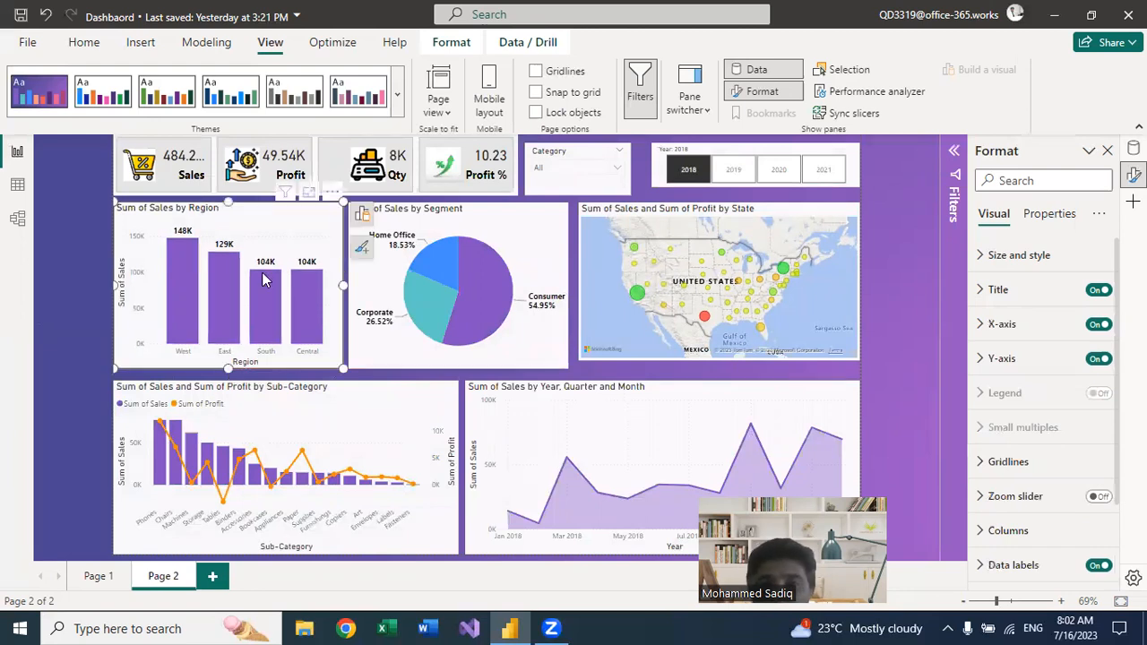
Step: Save the changes, publish the report to My workspace, and open the published Dashbaord.pbix report in the Power BI service
{"action": "left_click", "coordinate": [95, 49]}
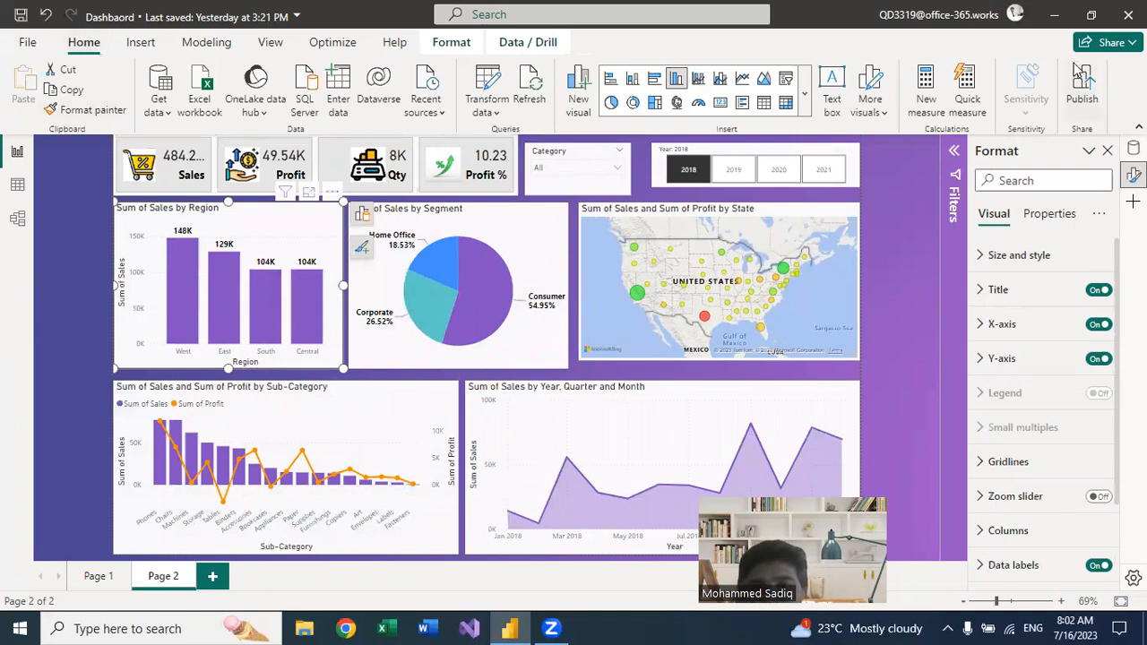
{"action": "left_click", "coordinate": [908, 285]}
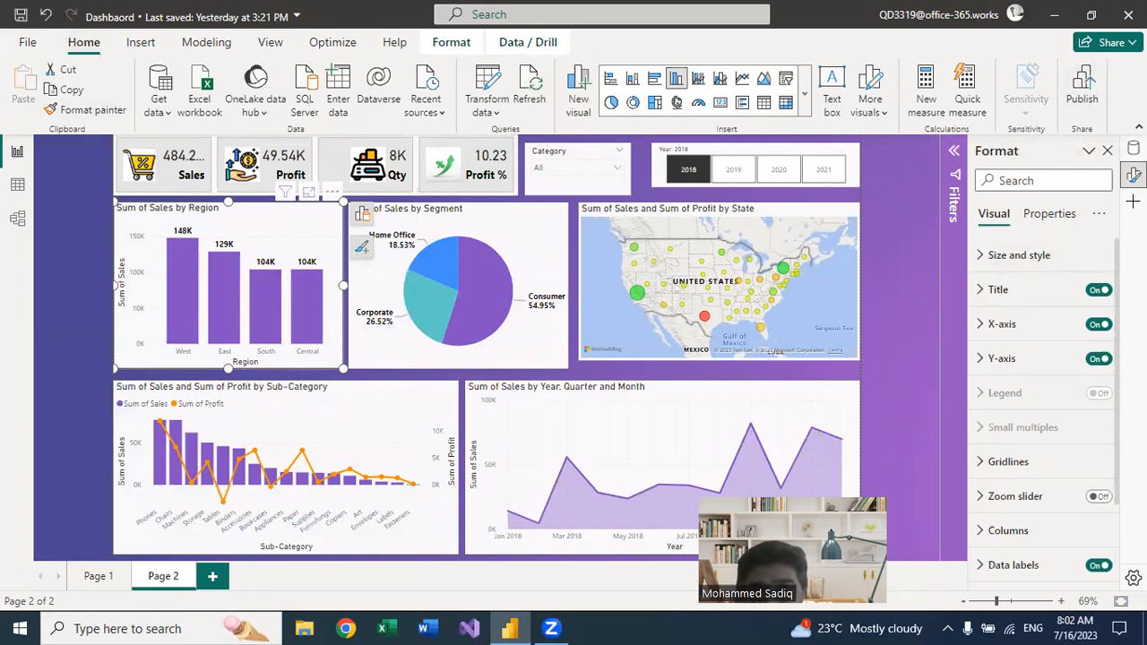
{"action": "left_click", "coordinate": [1083, 90]}
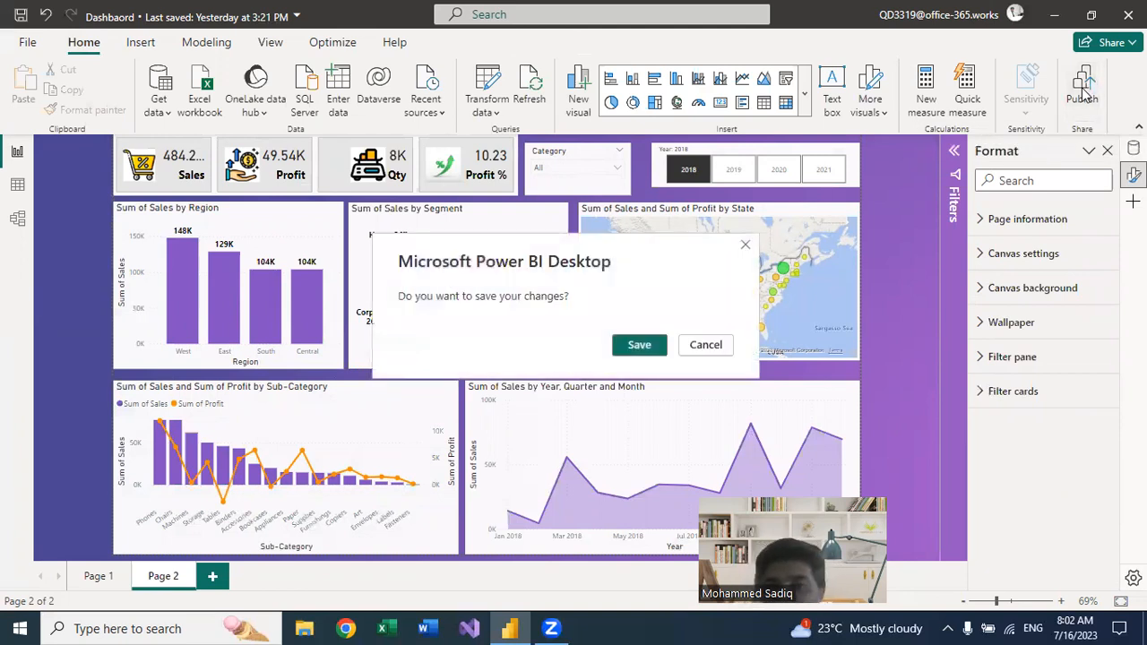
{"action": "left_click", "coordinate": [638, 346]}
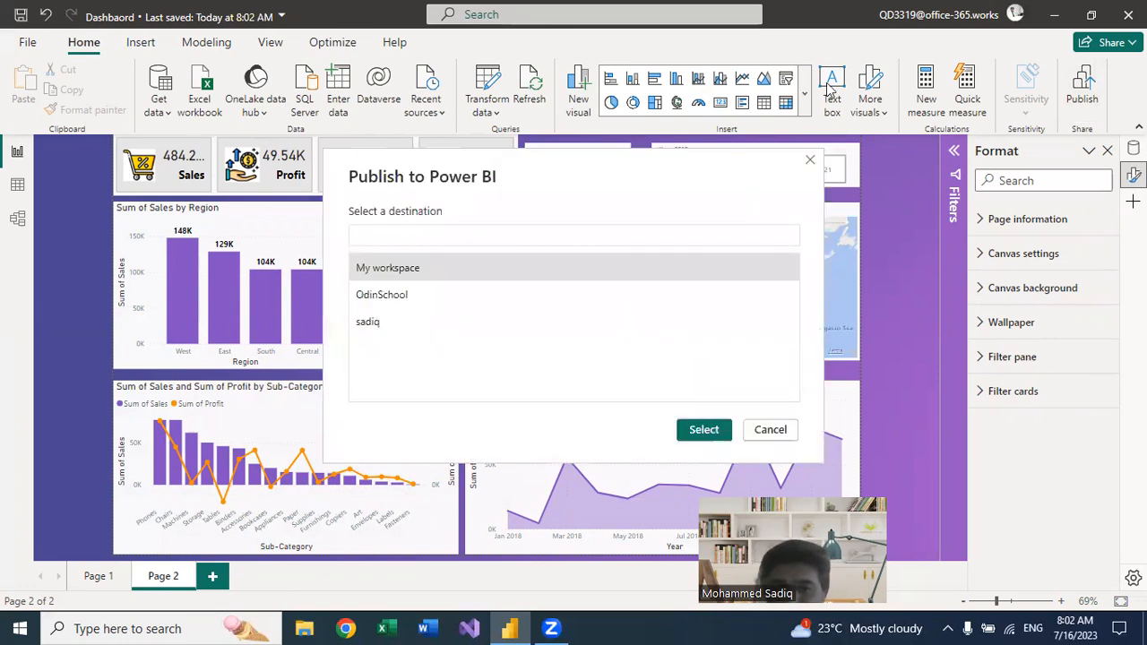
{"action": "left_click", "coordinate": [398, 268]}
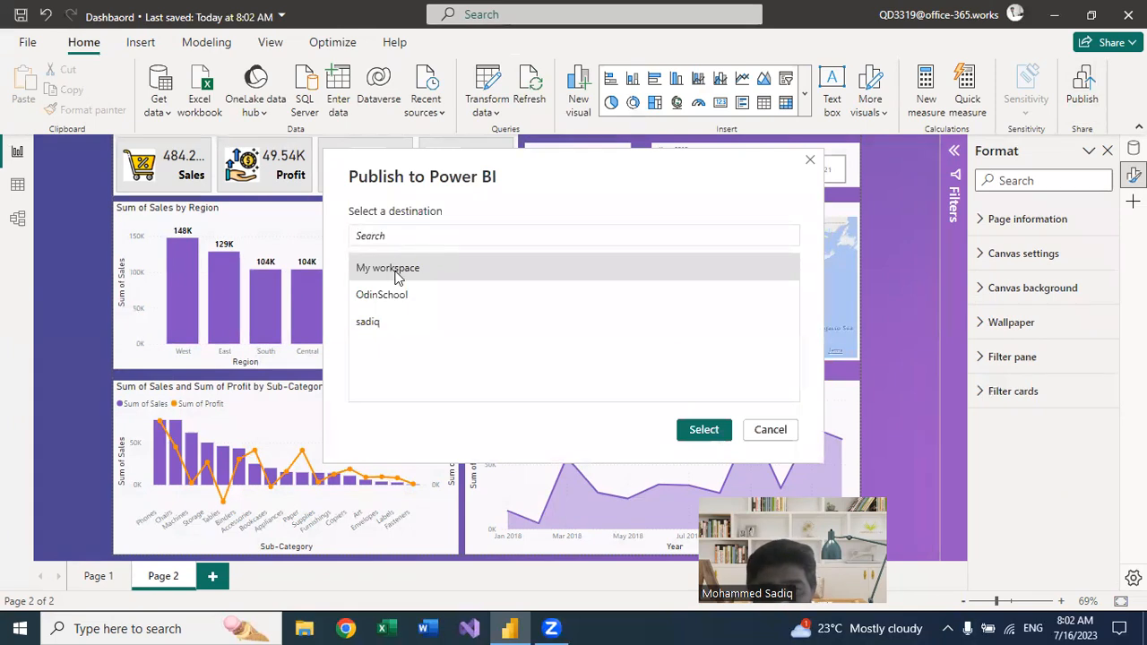
{"action": "left_click", "coordinate": [708, 432]}
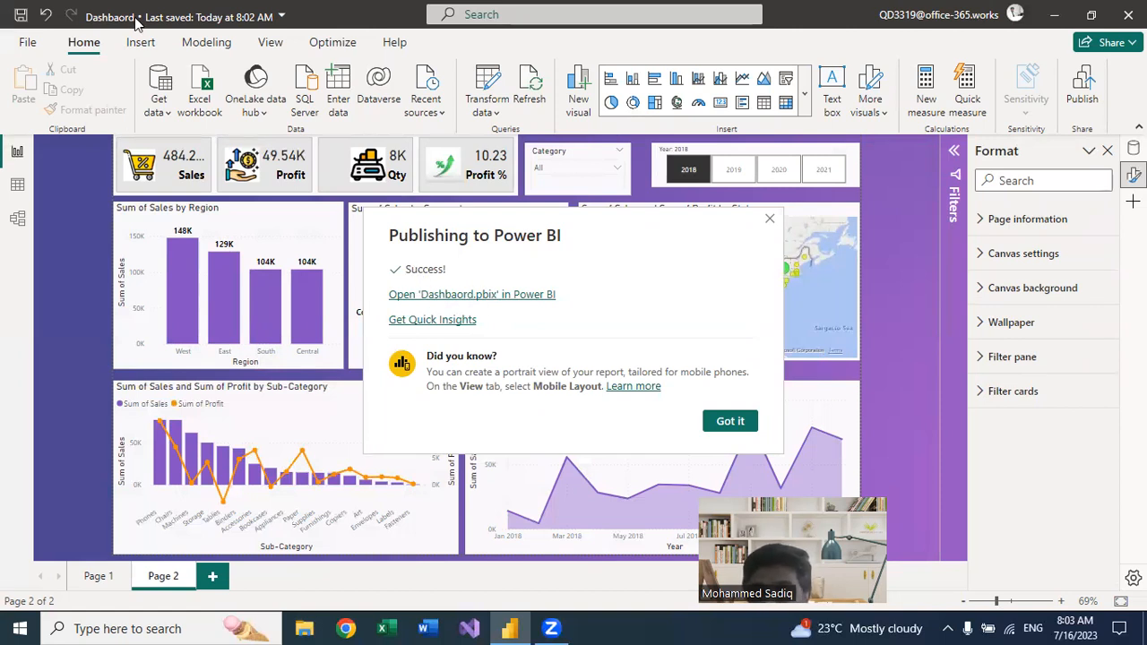
{"action": "left_click", "coordinate": [485, 296]}
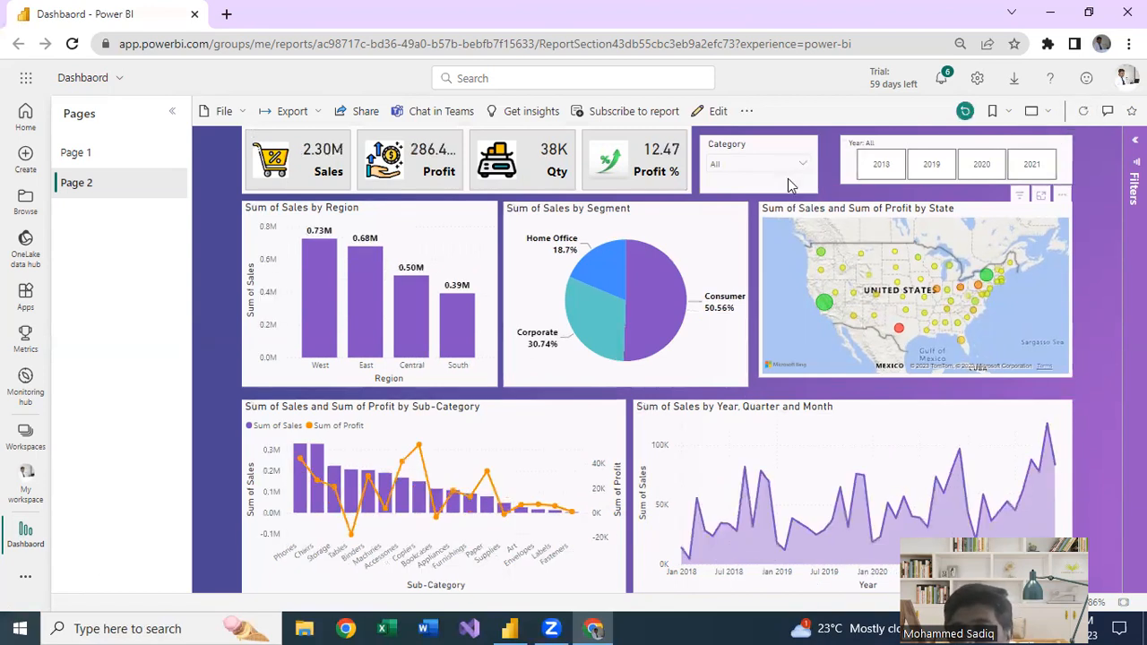
Step: Filter the published dashboard to the Technology category and clear the Category slicer again
{"action": "left_click", "coordinate": [803, 167]}
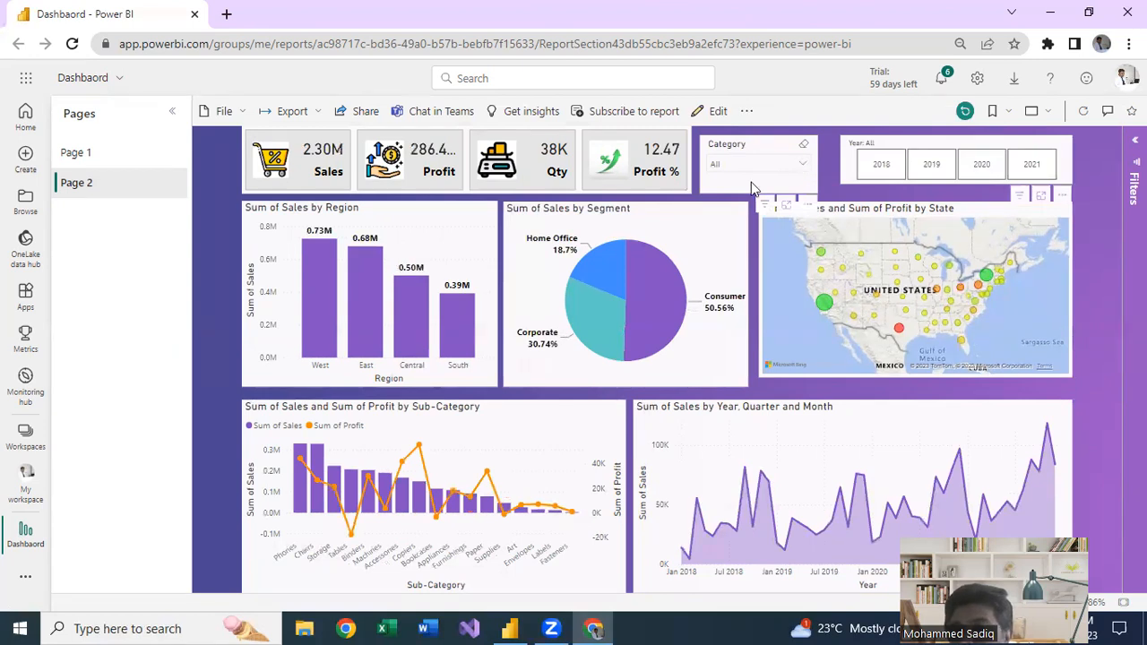
{"action": "left_click", "coordinate": [718, 223]}
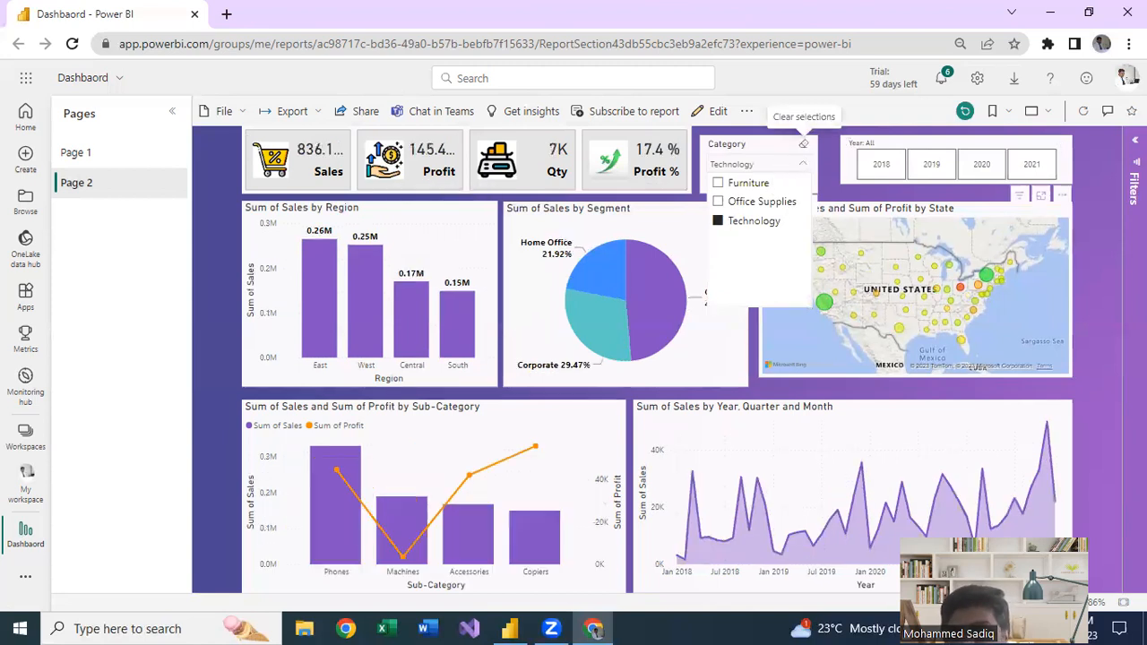
{"action": "left_click", "coordinate": [805, 152]}
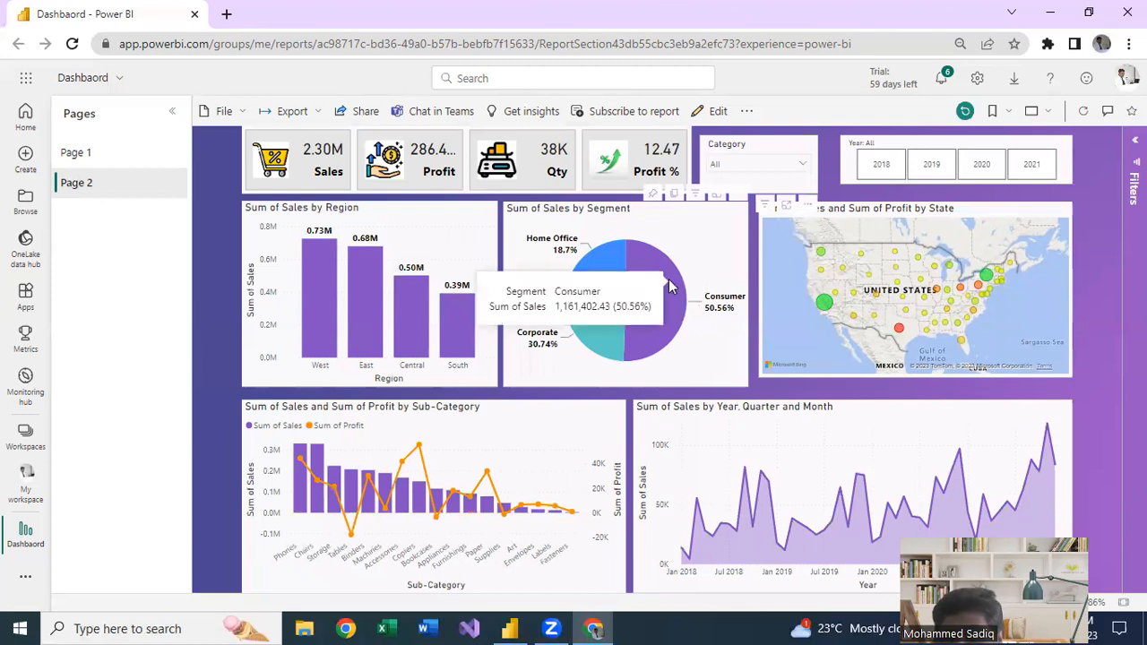
Step: Cross-highlight the dashboard by the Consumer segment, clear the highlight, and inspect a data point in the monthly sales area chart
{"action": "left_click", "coordinate": [670, 286]}
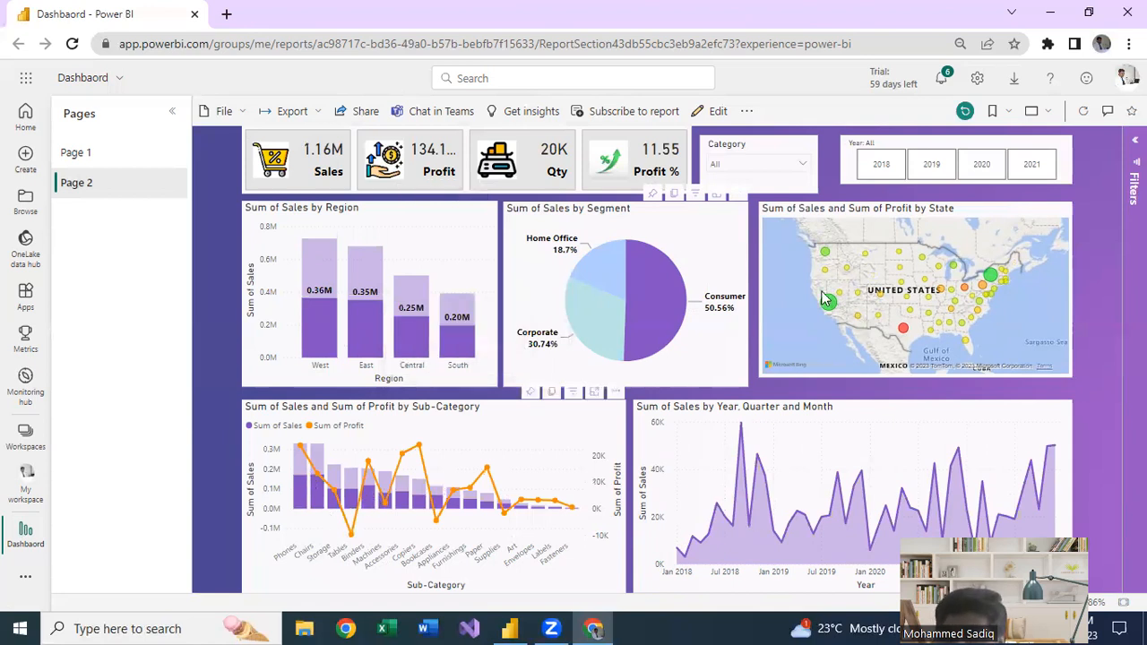
{"action": "left_click", "coordinate": [698, 376]}
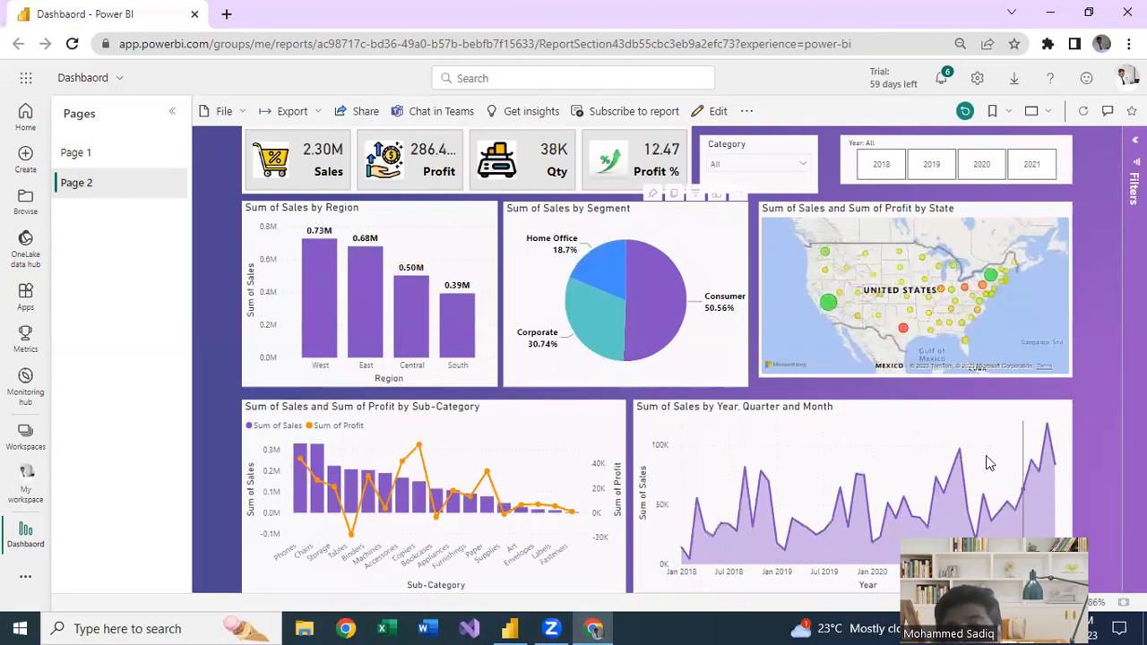
{"action": "mouse_move", "coordinate": [988, 459]}
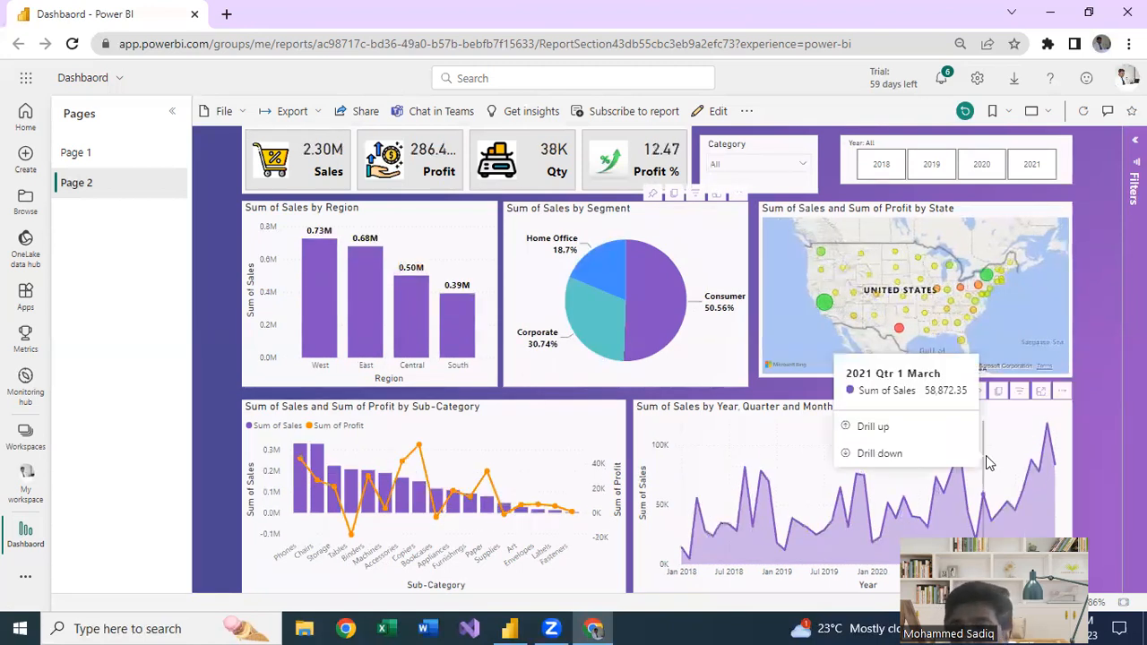
Step: Cross-highlight the dashboard by the California bubble on the State map and examine its Region, Segment and Sub-Category values
{"action": "left_click", "coordinate": [826, 307]}
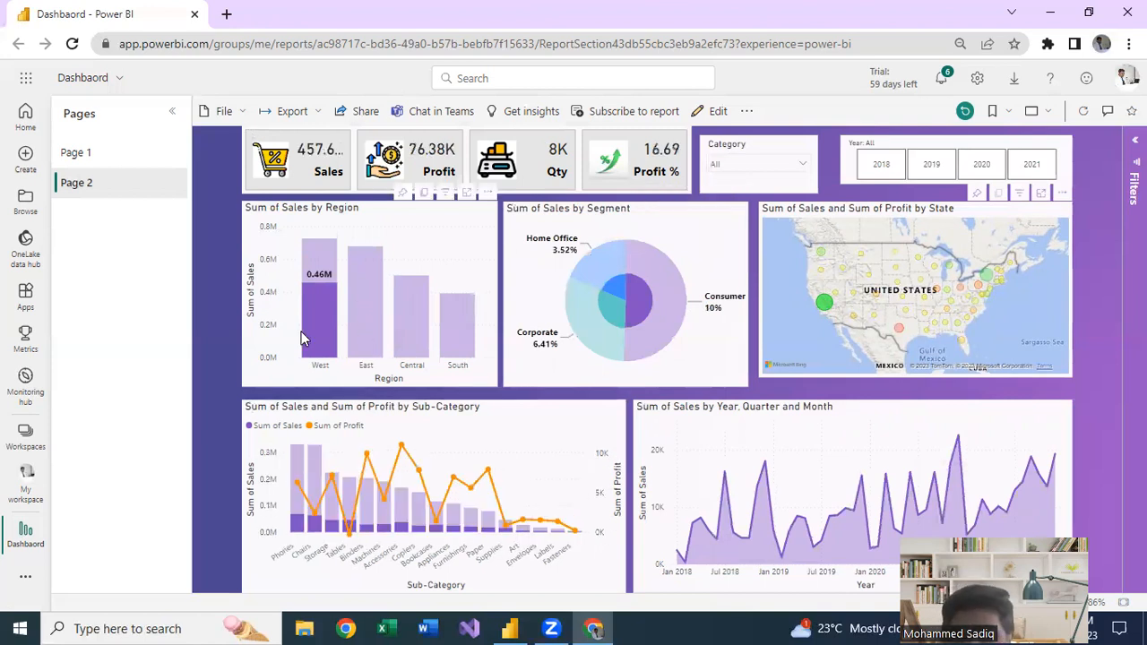
{"action": "mouse_move", "coordinate": [328, 320]}
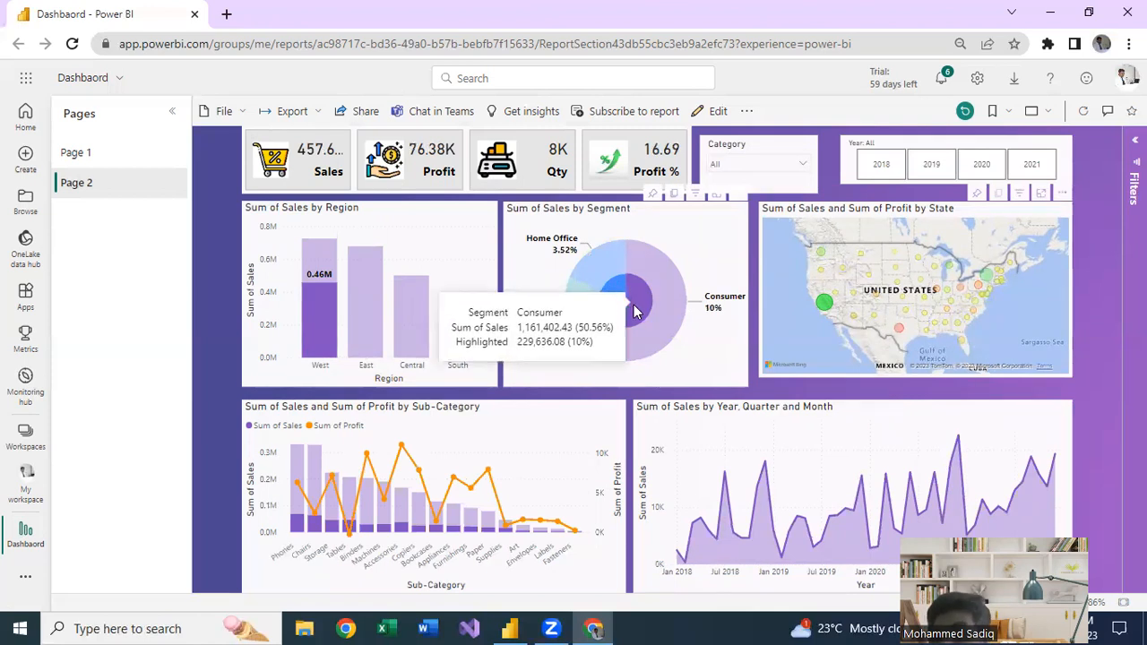
{"action": "mouse_move", "coordinate": [616, 306]}
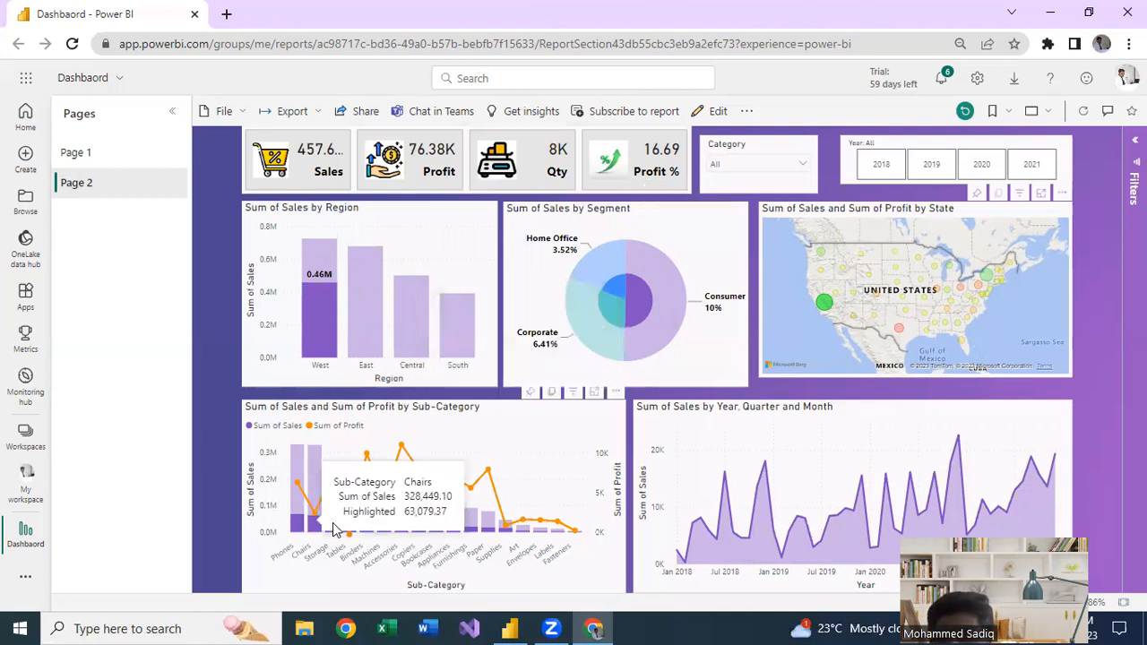
{"action": "mouse_move", "coordinate": [415, 535]}
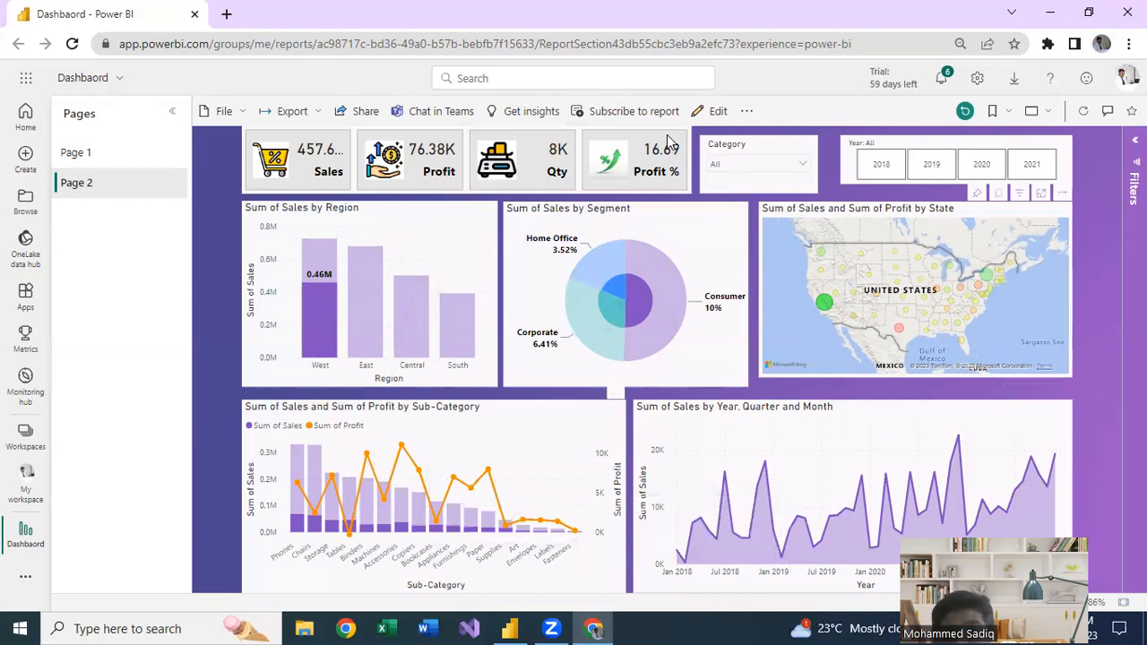
Step: Filter the California view to Furniture and the year 2018, and clear both slicers and the map highlight
{"action": "left_click", "coordinate": [803, 166]}
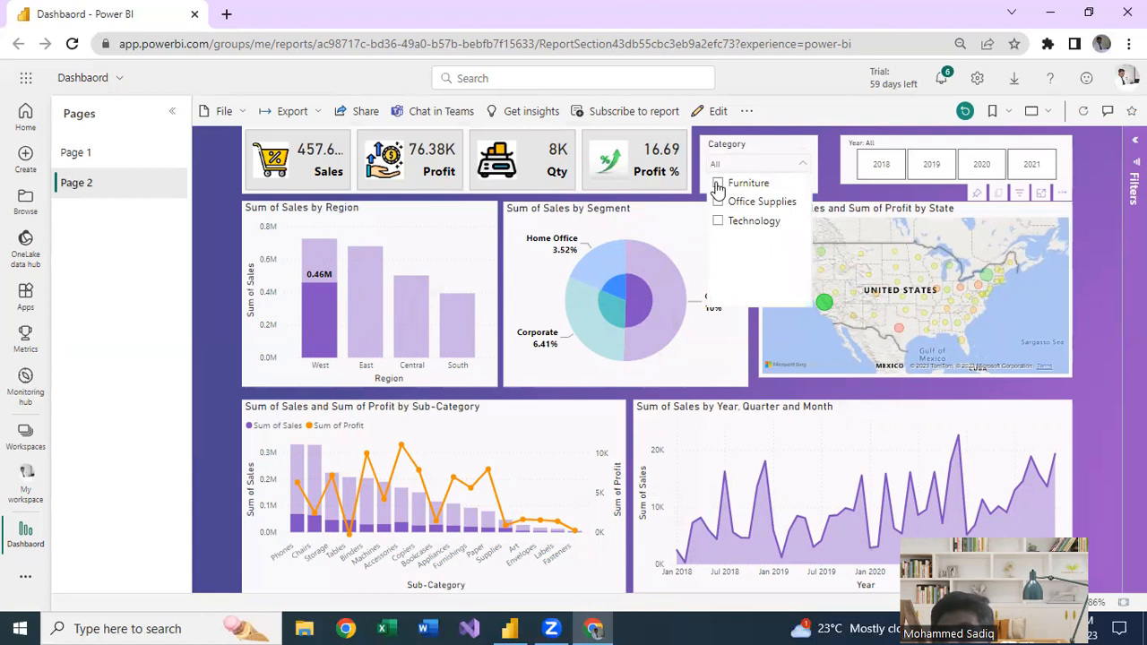
{"action": "left_click", "coordinate": [718, 185]}
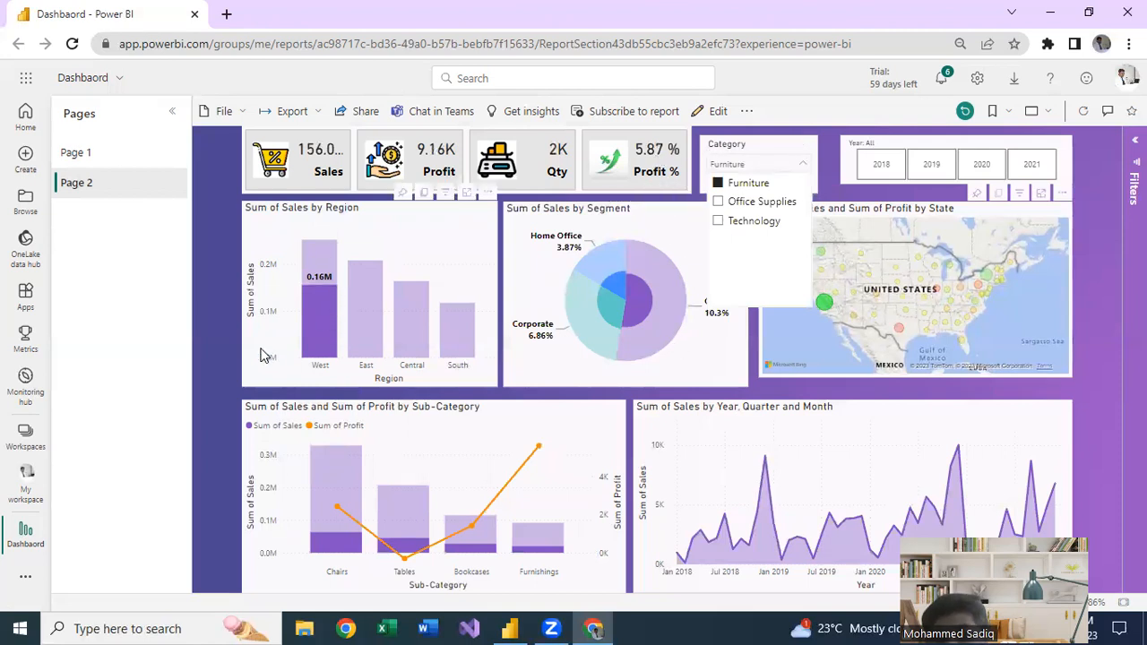
{"action": "left_click", "coordinate": [122, 414]}
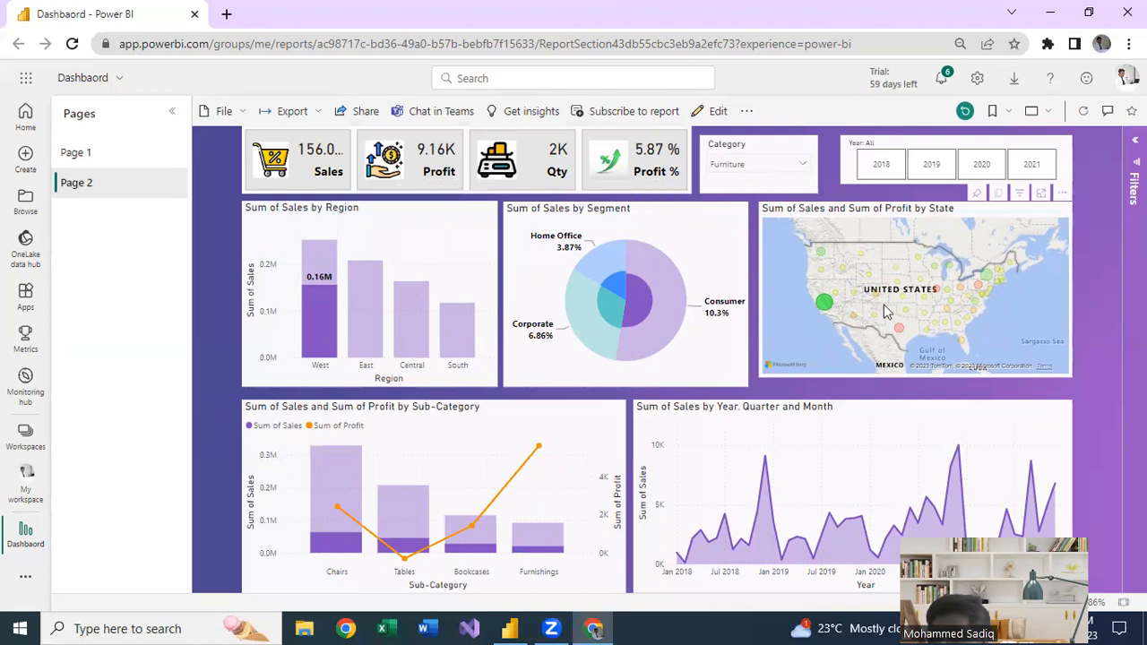
{"action": "left_click", "coordinate": [892, 175]}
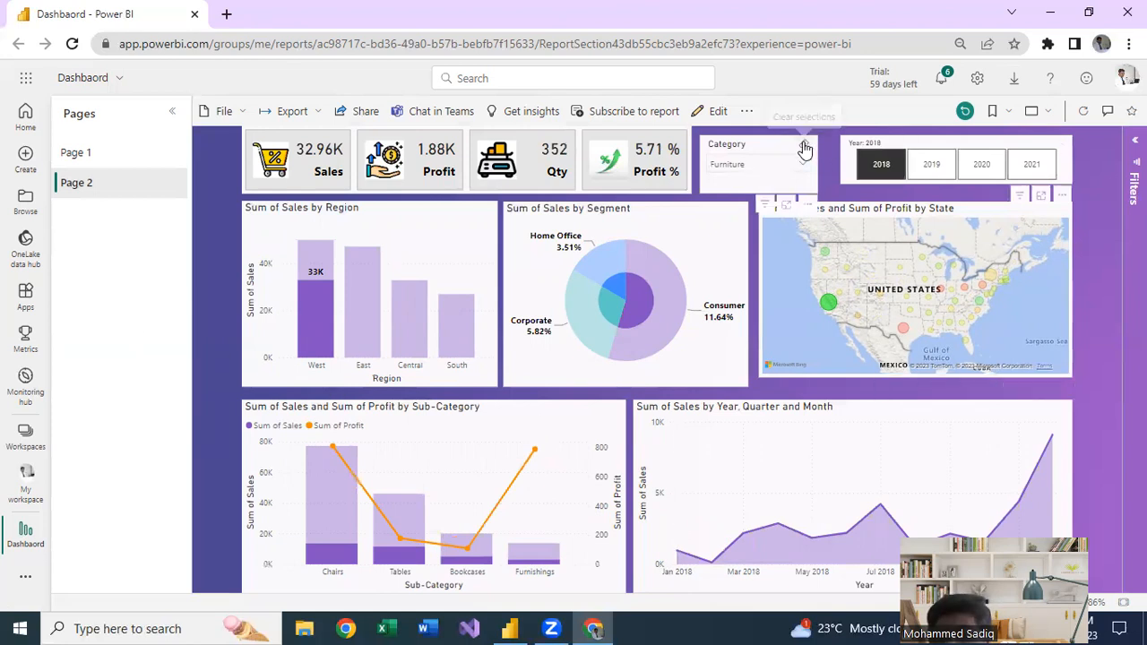
{"action": "left_click", "coordinate": [805, 148]}
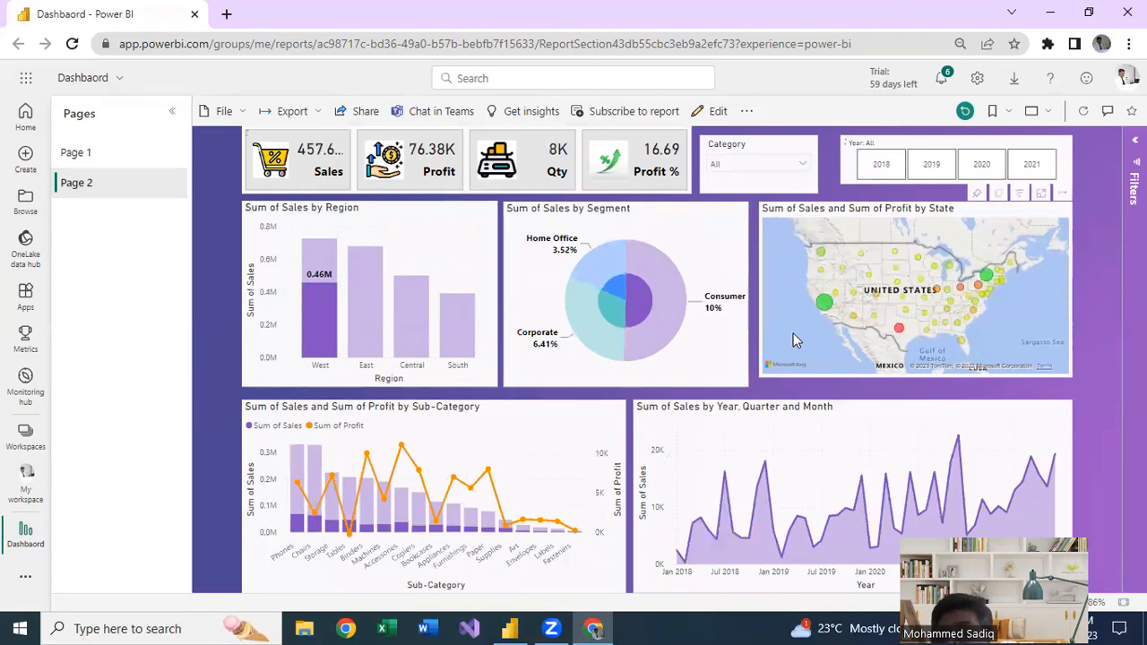
{"action": "left_click", "coordinate": [346, 309]}
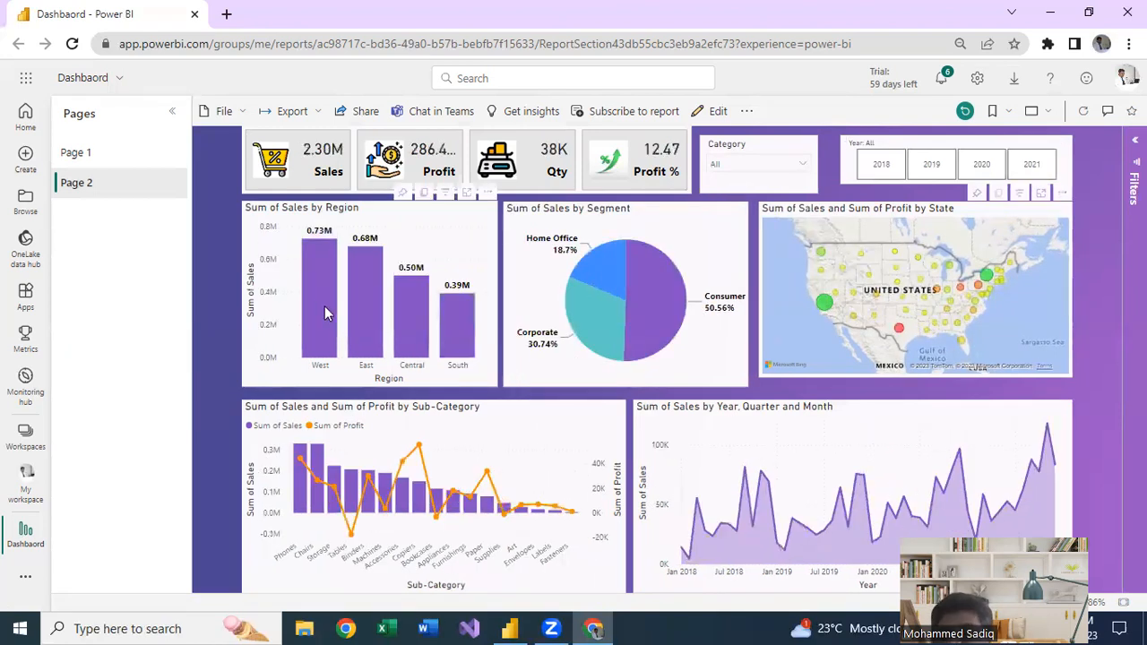
Step: Cross-highlight the dashboard by the East, South and West regions in turn, and by the Corporate segment
{"action": "left_click", "coordinate": [368, 277]}
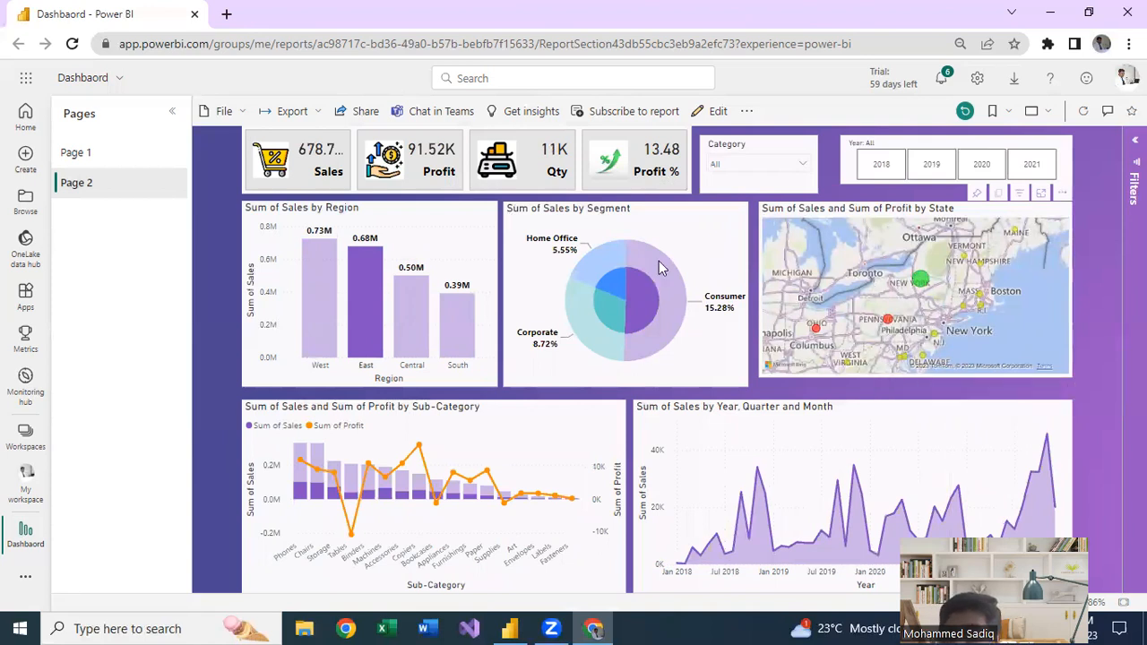
{"action": "left_click", "coordinate": [463, 325]}
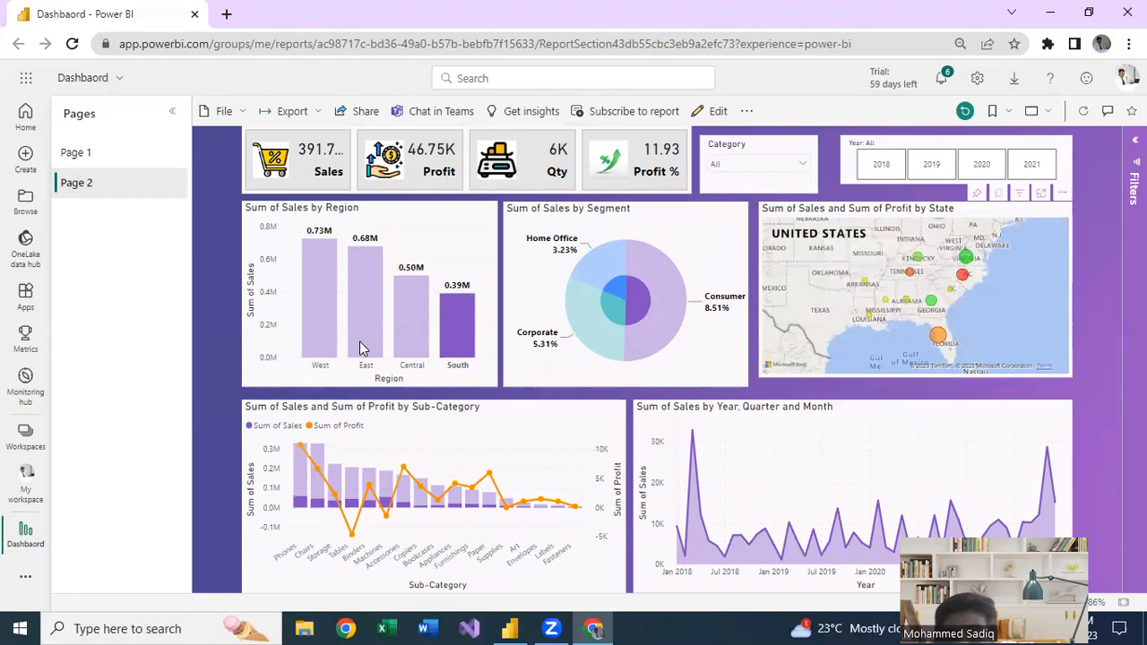
{"action": "left_click", "coordinate": [319, 289]}
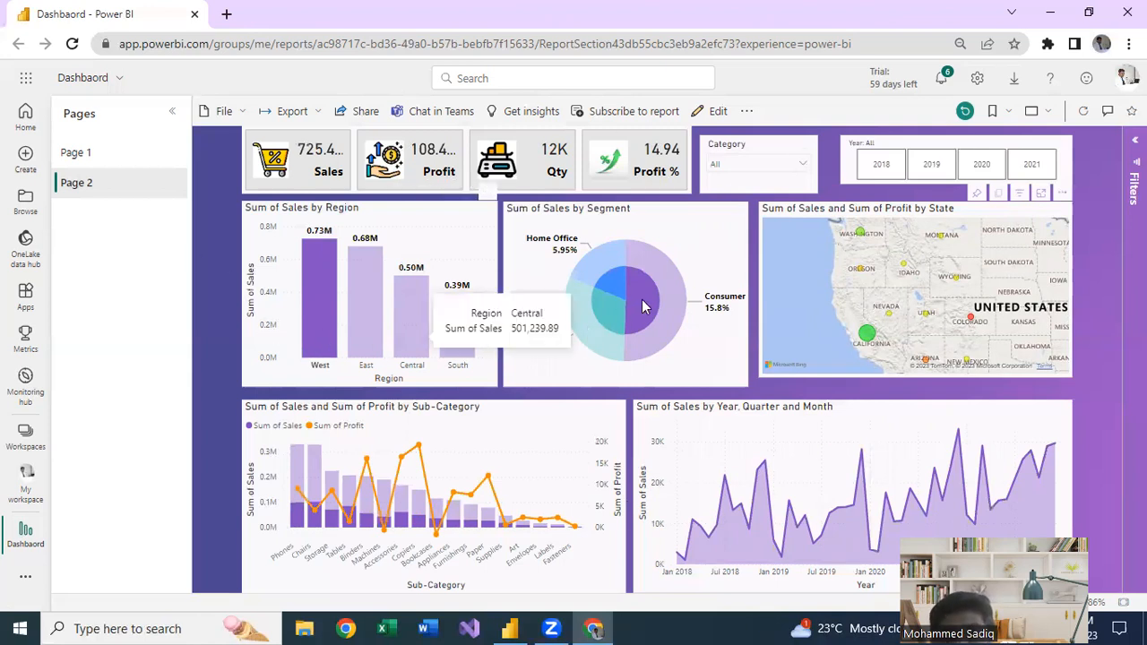
{"action": "left_click", "coordinate": [576, 306]}
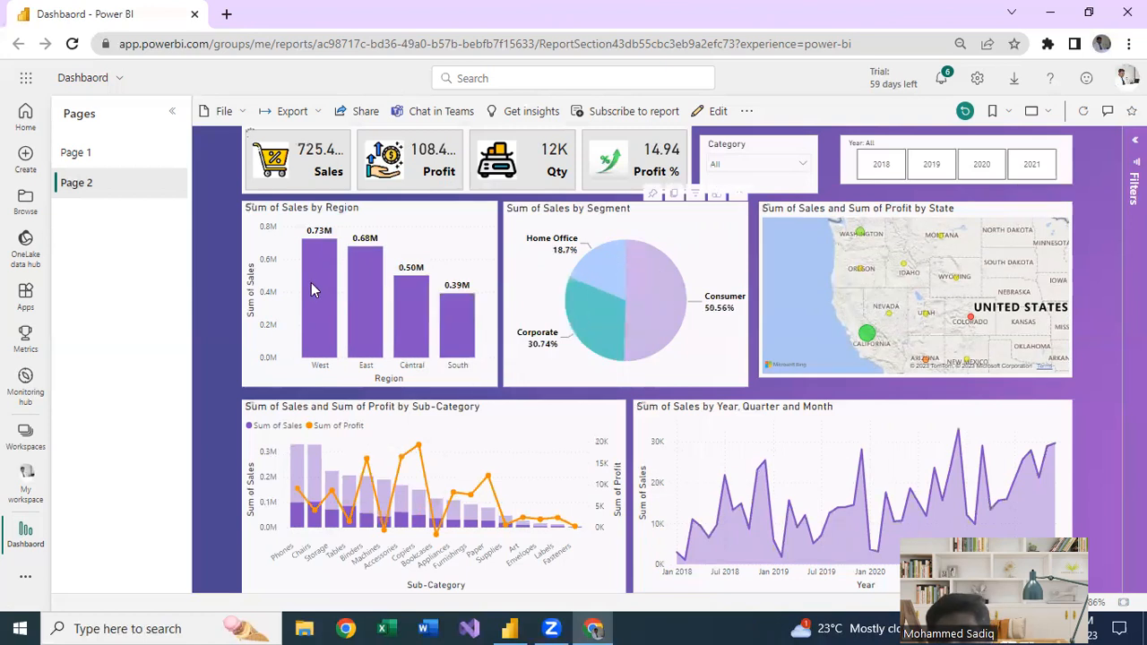